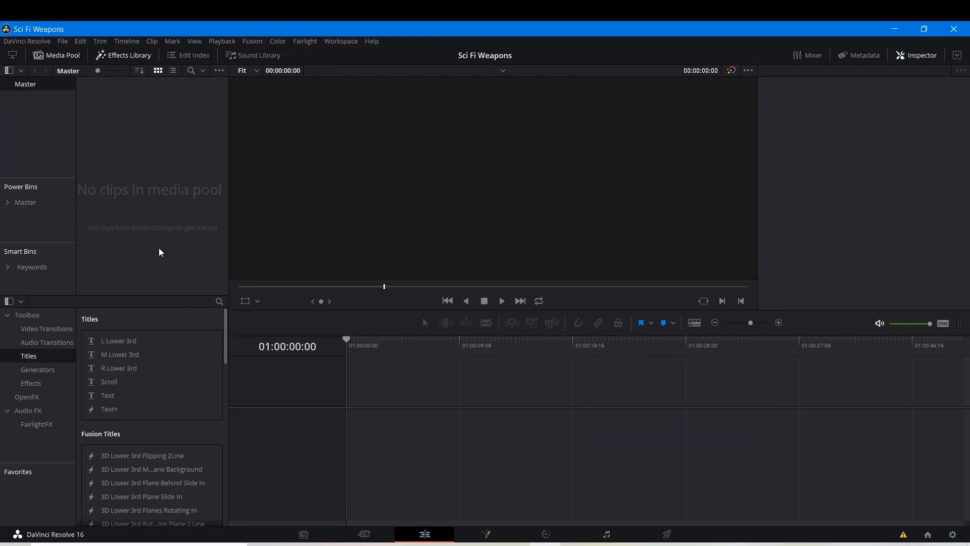
Step: Import the Sci_fi_Gun Focus video from the Sci Fi folder into the media pool
{"action": "mouse_move", "coordinate": [357, 544]}
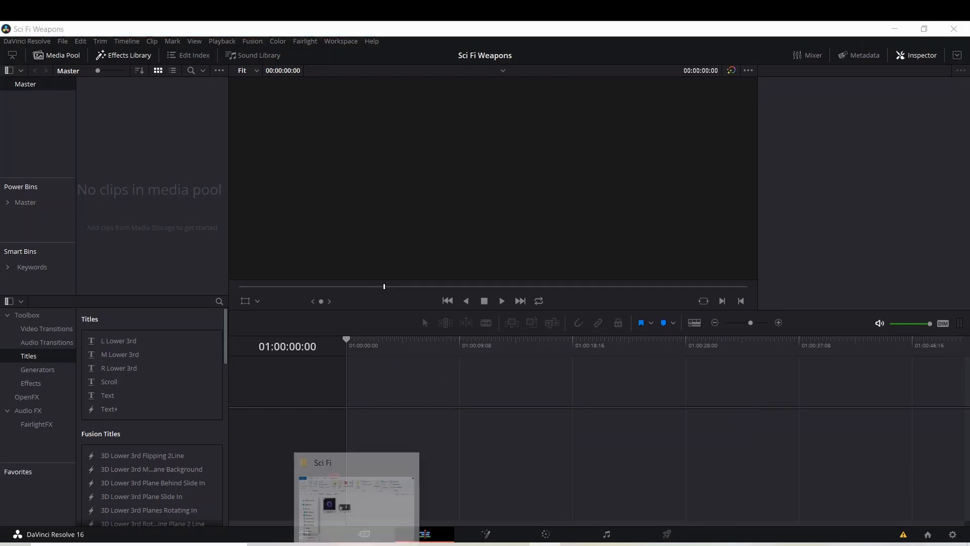
{"action": "left_click", "coordinate": [357, 498]}
{"action": "left_click_drag", "start_coordinate": [513, 215], "coordinate": [152, 200]}
{"action": "left_click", "coordinate": [533, 336]}
{"action": "left_click", "coordinate": [508, 420]}
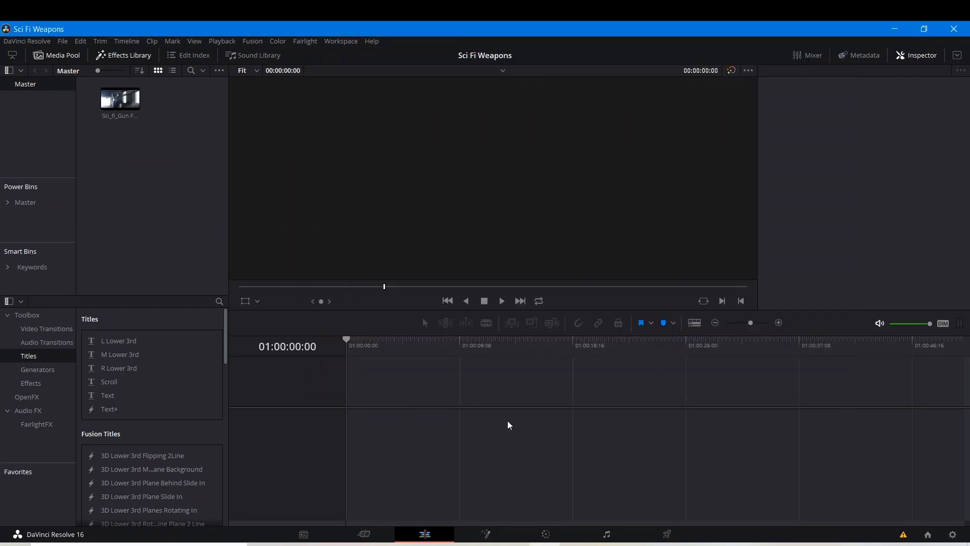
Step: Place the Sci_fi_Gun Focus clip at the start of a new timeline and convert it to a Fusion clip
{"action": "left_click_drag", "start_coordinate": [140, 116], "coordinate": [361, 395]}
{"action": "right_click", "coordinate": [360, 392]}
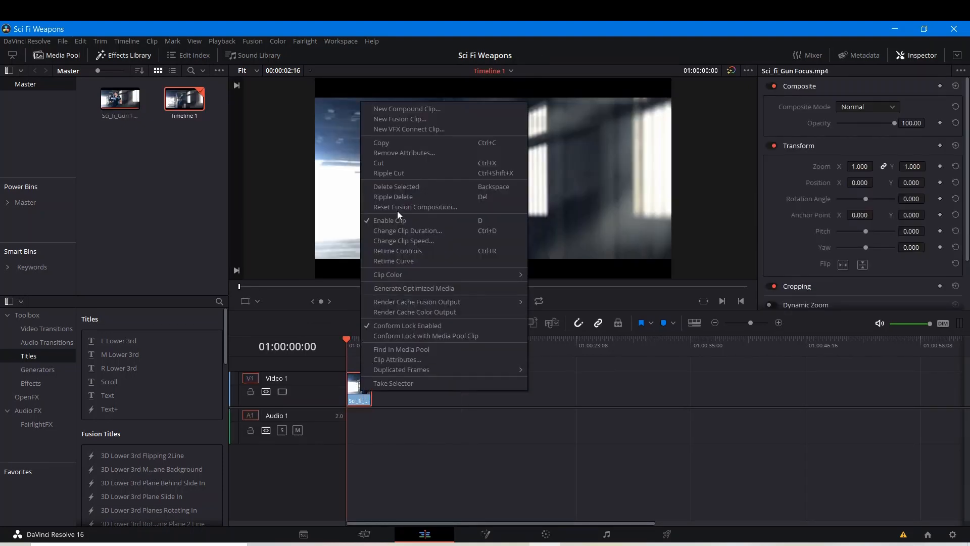
{"action": "left_click", "coordinate": [407, 122]}
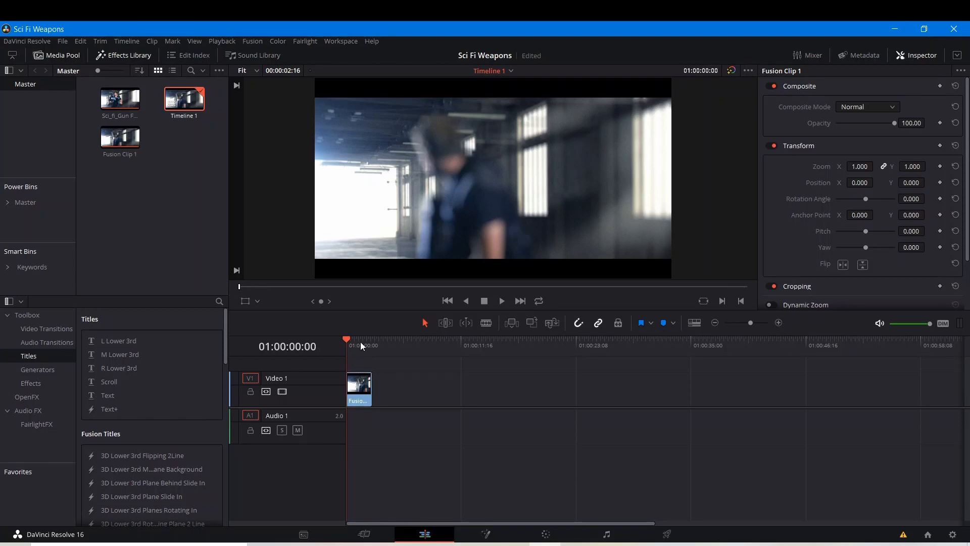
Step: Open the Fusion clip on the Fusion page with the playhead at 01:00:01:12
{"action": "left_click", "coordinate": [361, 344]}
{"action": "left_click", "coordinate": [356, 389]}
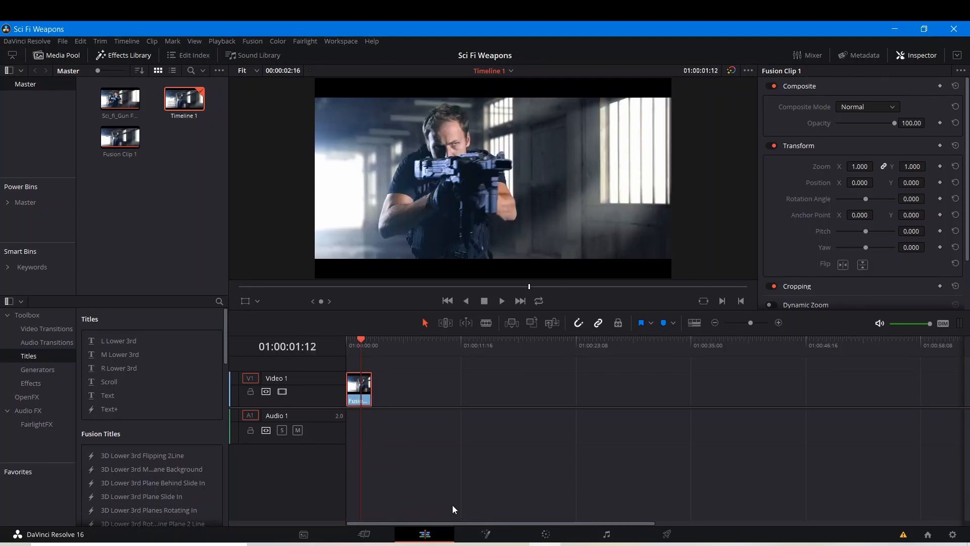
{"action": "left_click", "coordinate": [486, 533]}
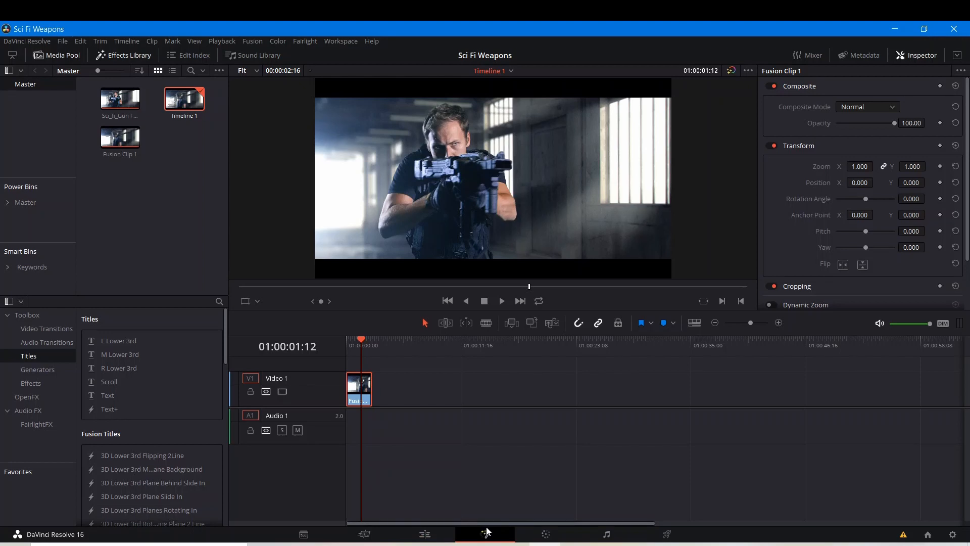
Step: Disconnect MediaIn1 from MediaOut1, spread the two nodes apart, and show MediaIn1 in the second viewer
{"action": "left_click_drag", "start_coordinate": [315, 422], "coordinate": [453, 448]}
{"action": "left_click_drag", "start_coordinate": [556, 408], "coordinate": [289, 447]}
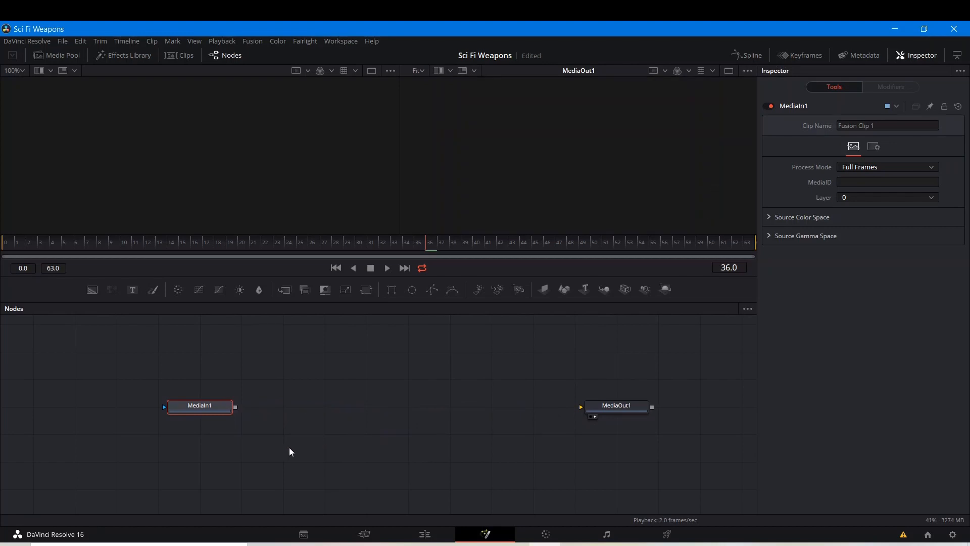
{"action": "left_click", "coordinate": [178, 416]}
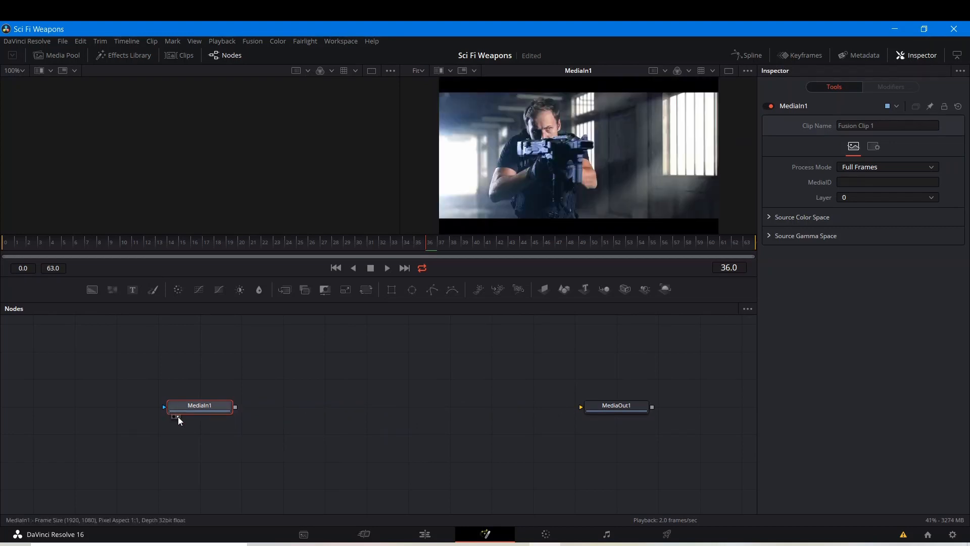
Step: Play through the gun footage and examine its frames up to frame 57
{"action": "left_click", "coordinate": [472, 238]}
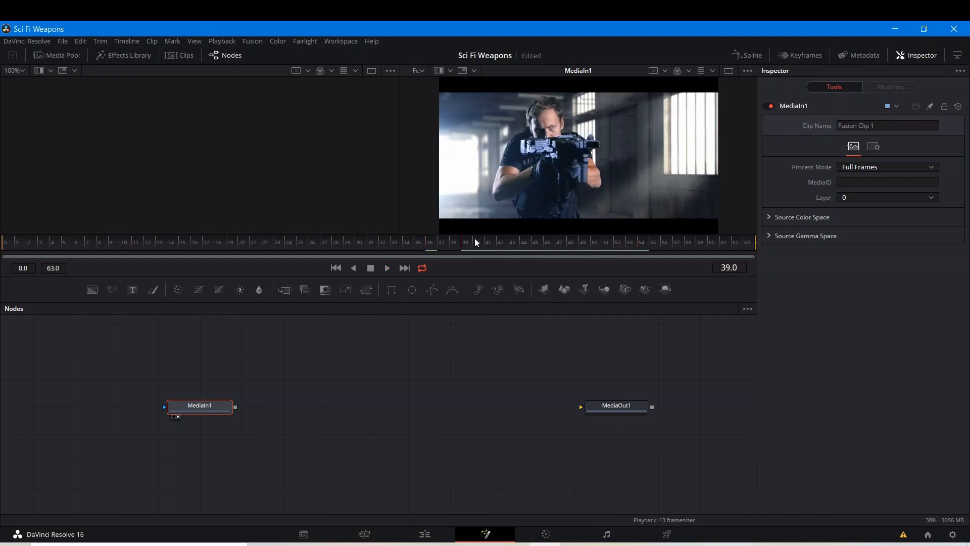
{"action": "left_click", "coordinate": [65, 241]}
{"action": "key", "text": "space"}
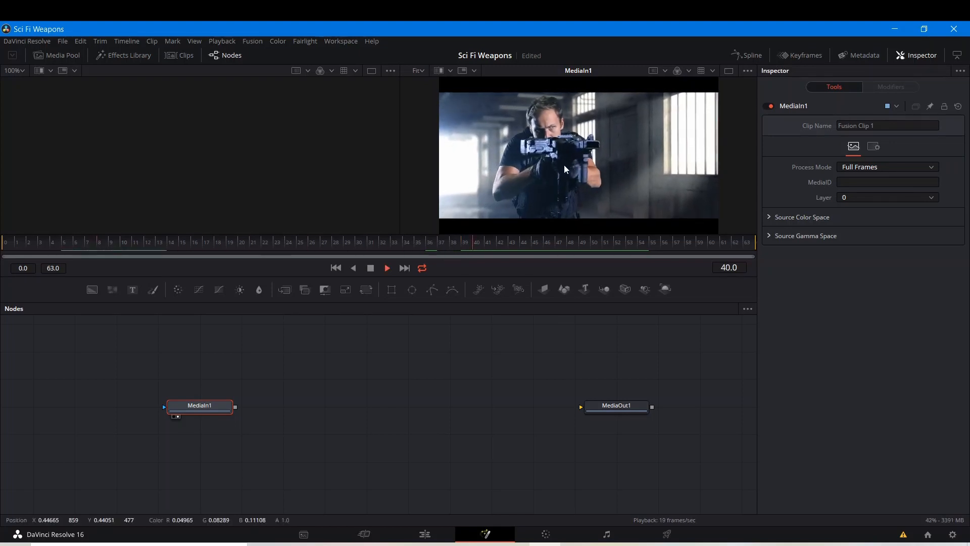
{"action": "key", "text": "space"}
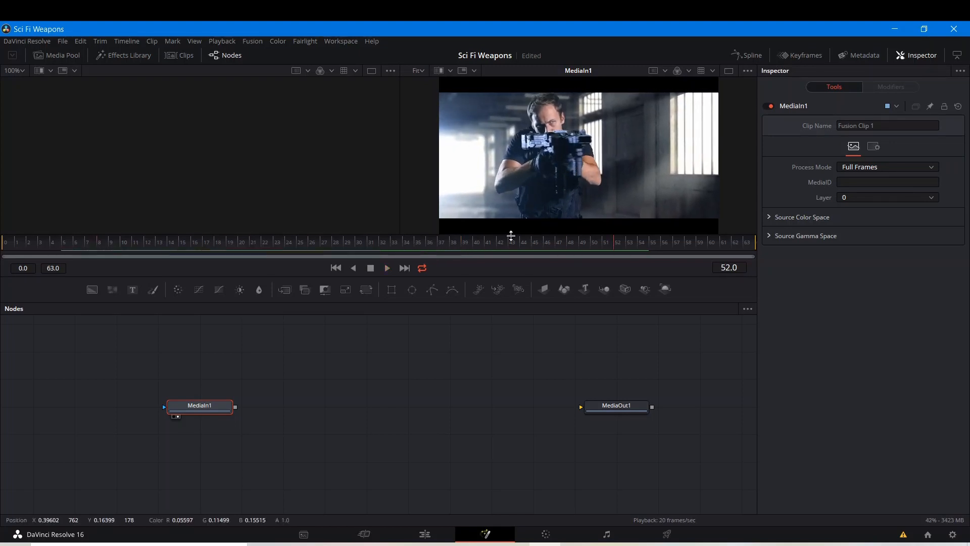
{"action": "left_click", "coordinate": [650, 242]}
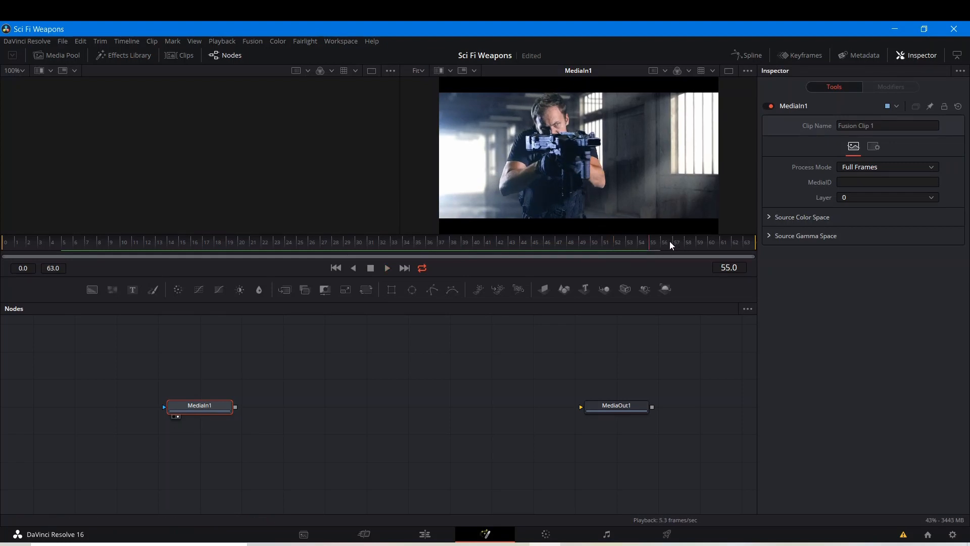
{"action": "left_click", "coordinate": [670, 241]}
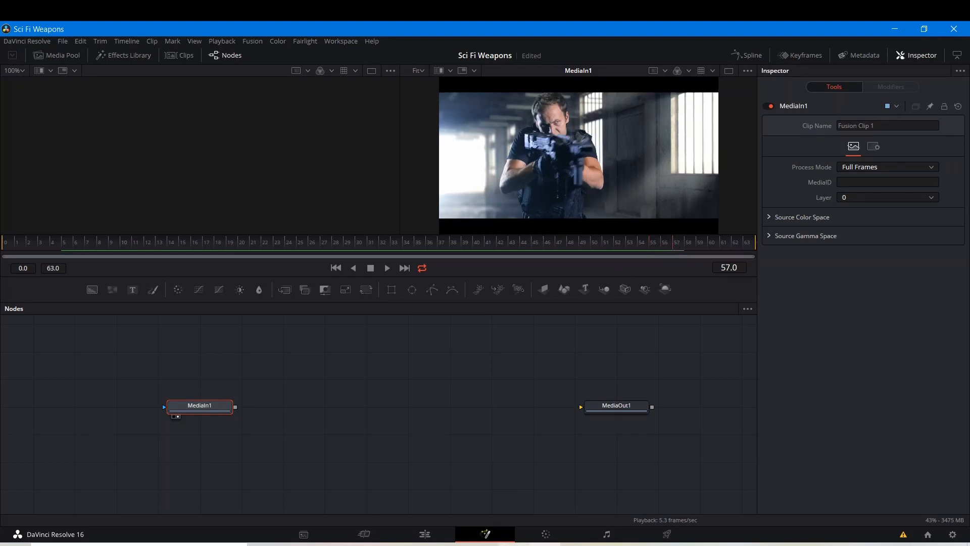
Step: Add the Blue fire video from the Sci Fi folder as a node below MediaIn1 and view it at frame 3
{"action": "left_click", "coordinate": [357, 544]}
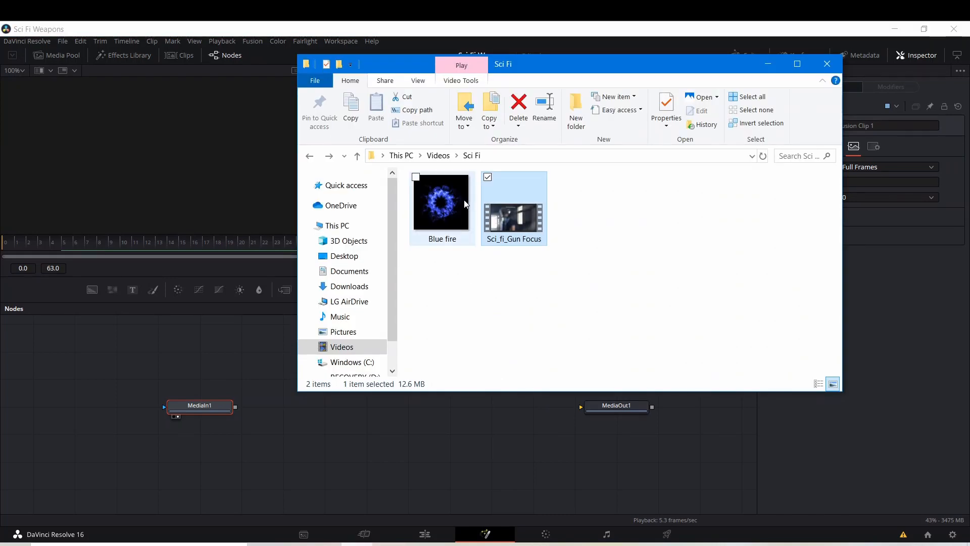
{"action": "left_click_drag", "start_coordinate": [465, 204], "coordinate": [271, 425]}
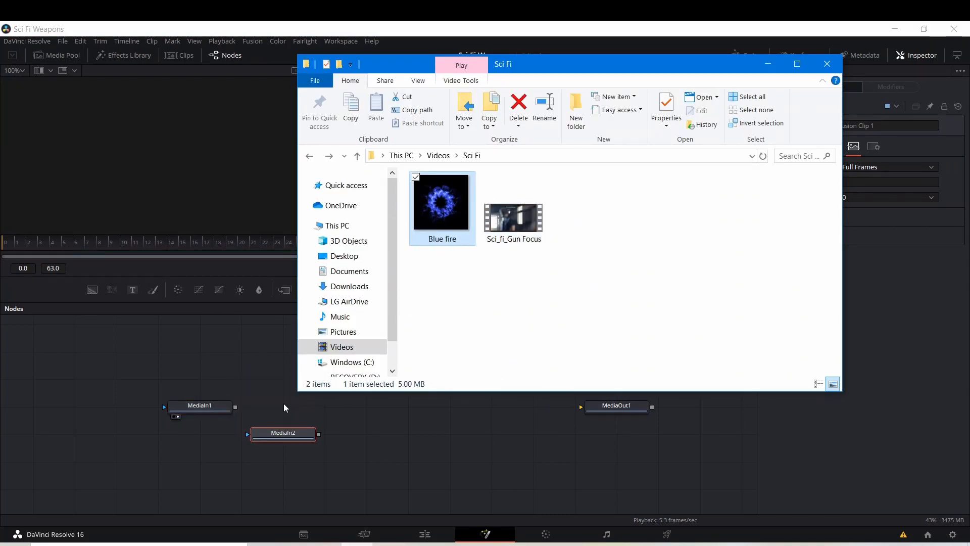
{"action": "left_click", "coordinate": [283, 403]}
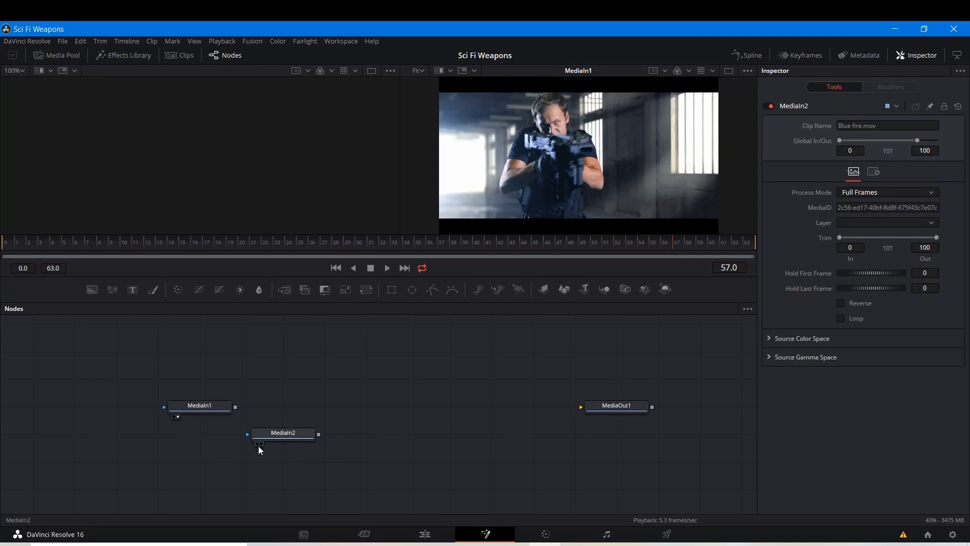
{"action": "left_click", "coordinate": [262, 441]}
{"action": "left_click_drag", "start_coordinate": [270, 432], "coordinate": [205, 423]}
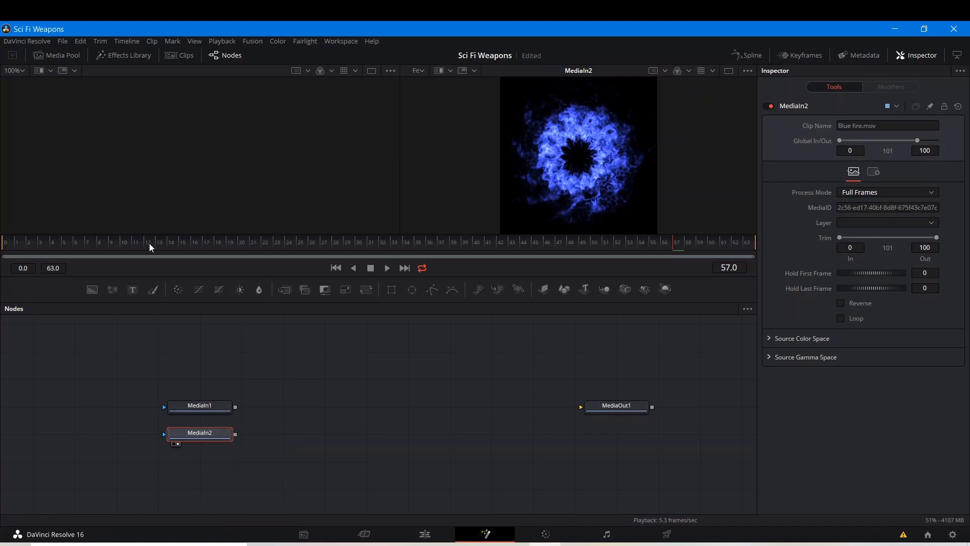
{"action": "left_click_drag", "start_coordinate": [143, 247], "coordinate": [39, 248]}
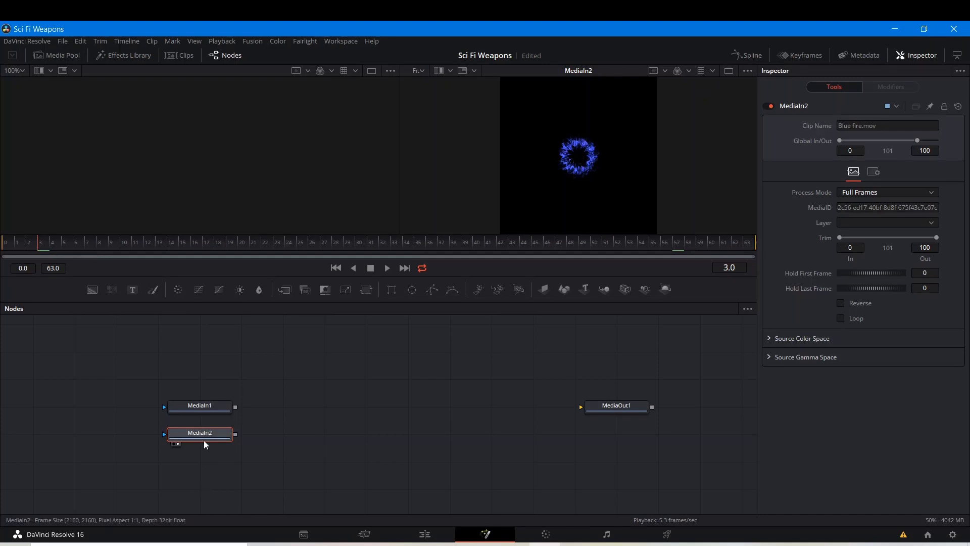
{"action": "mouse_move", "coordinate": [205, 444]}
{"action": "key", "text": "shift+space"}
{"action": "type", "text": "vib"}
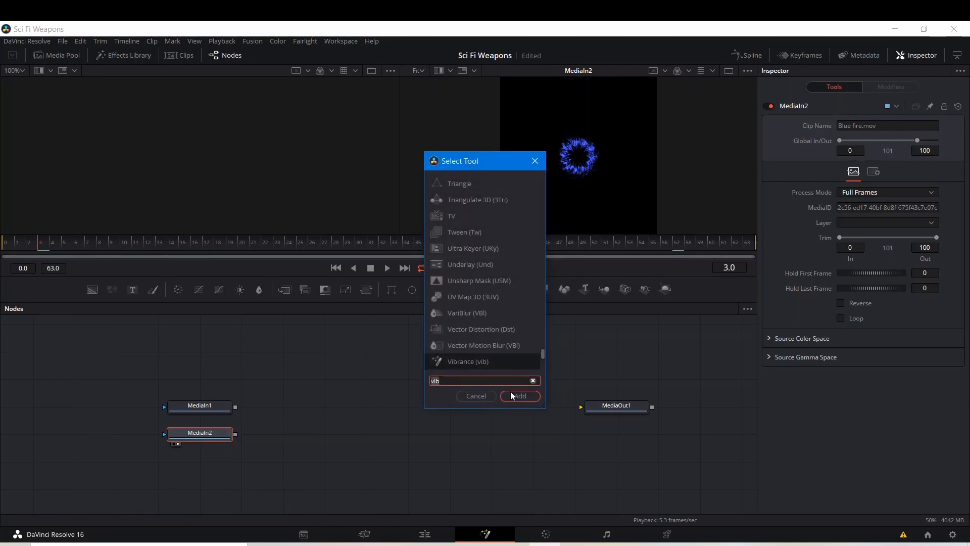
{"action": "left_click", "coordinate": [479, 395]}
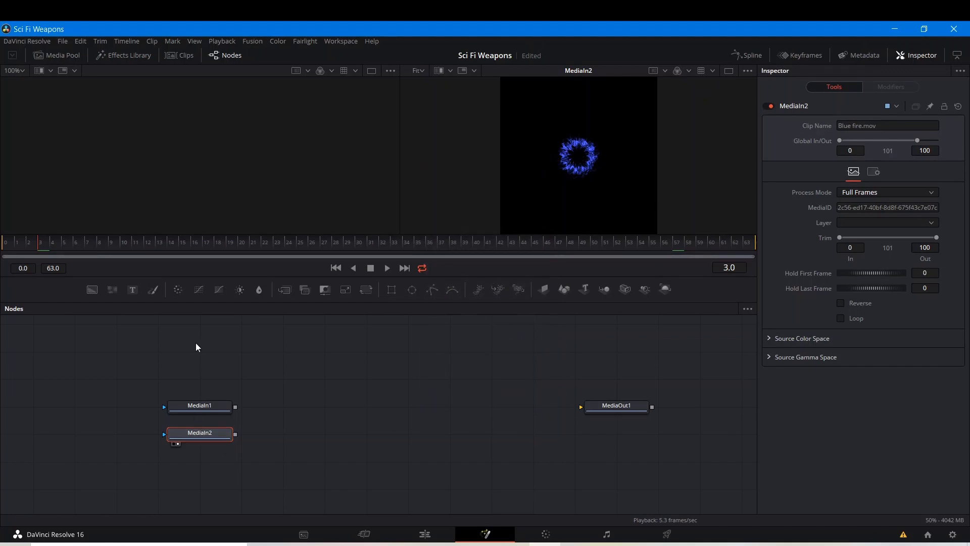
Step: Add a Color Corrector after MediaIn2, view it, and tint the blue fire red
{"action": "left_click_drag", "start_coordinate": [242, 429], "coordinate": [266, 447]}
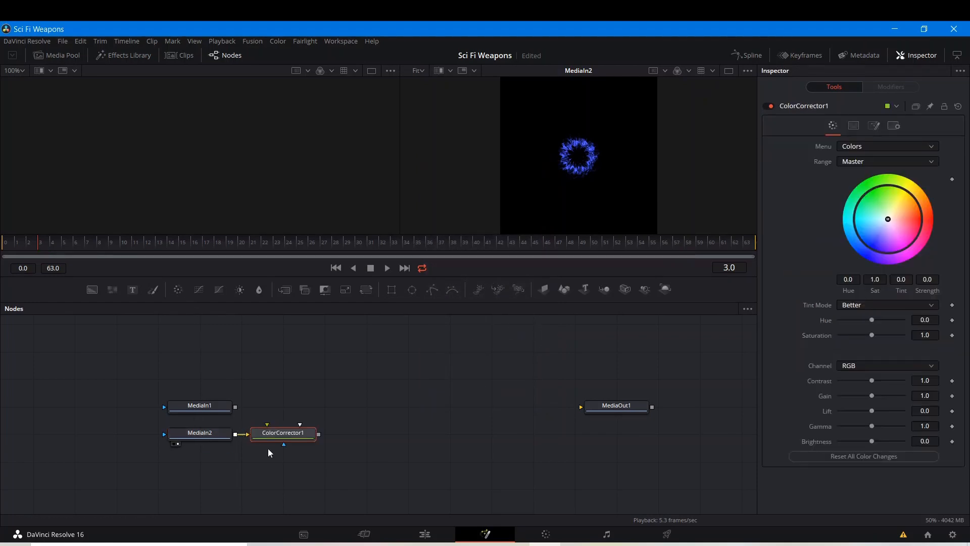
{"action": "left_click", "coordinate": [262, 444]}
{"action": "left_click_drag", "start_coordinate": [902, 220], "coordinate": [923, 223]}
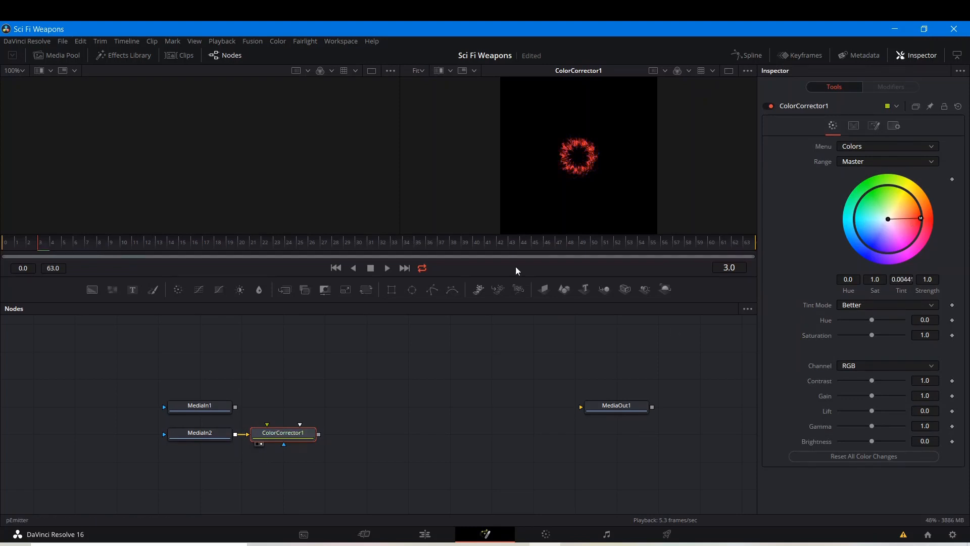
Step: Play back the red-tinted fire and examine it close up and at reduced size
{"action": "scroll", "coordinate": [585, 158], "scroll_direction": "up", "scroll_amount": 1}
{"action": "scroll", "coordinate": [586, 156], "scroll_direction": "up", "scroll_amount": 2}
{"action": "key", "text": "space"}
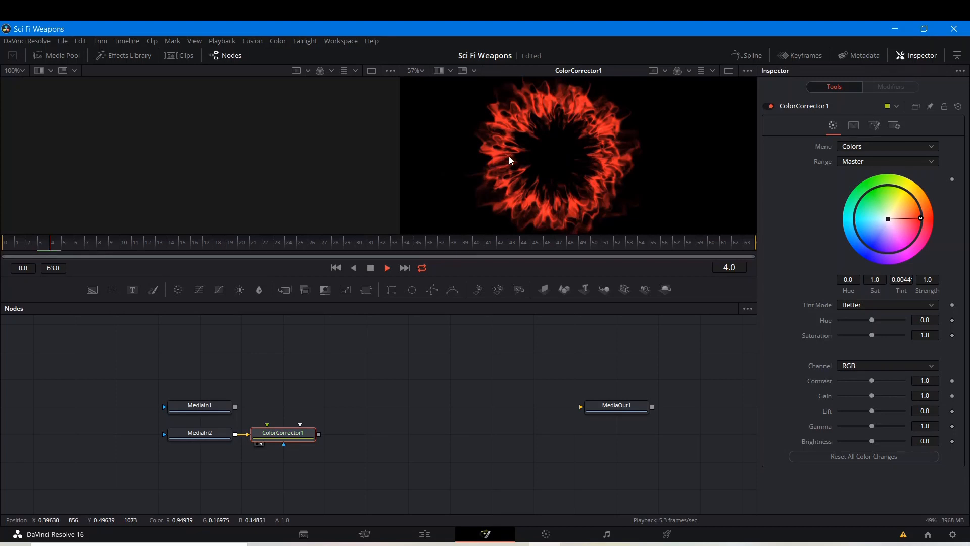
{"action": "scroll", "coordinate": [509, 160], "scroll_direction": "down", "scroll_amount": 3}
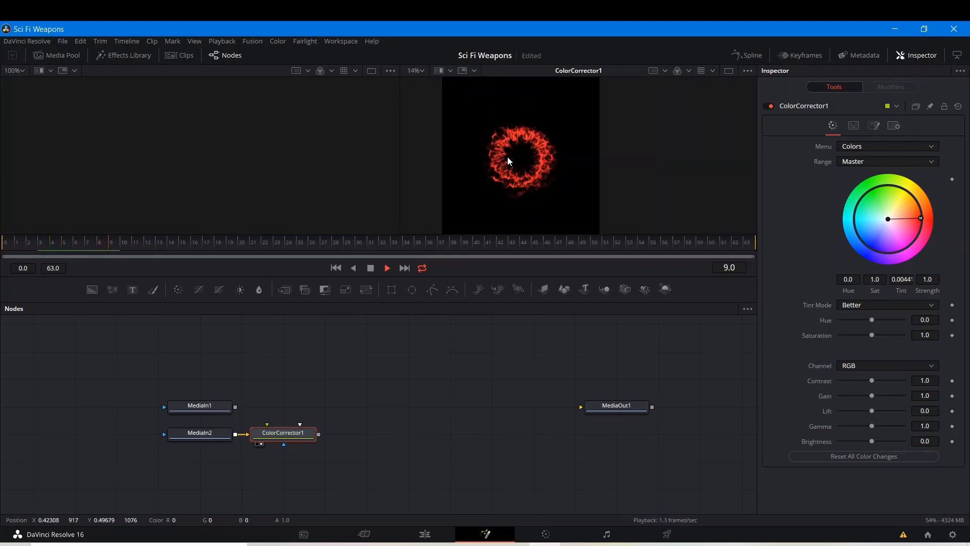
{"action": "scroll", "coordinate": [507, 156], "scroll_direction": "down", "scroll_amount": 1}
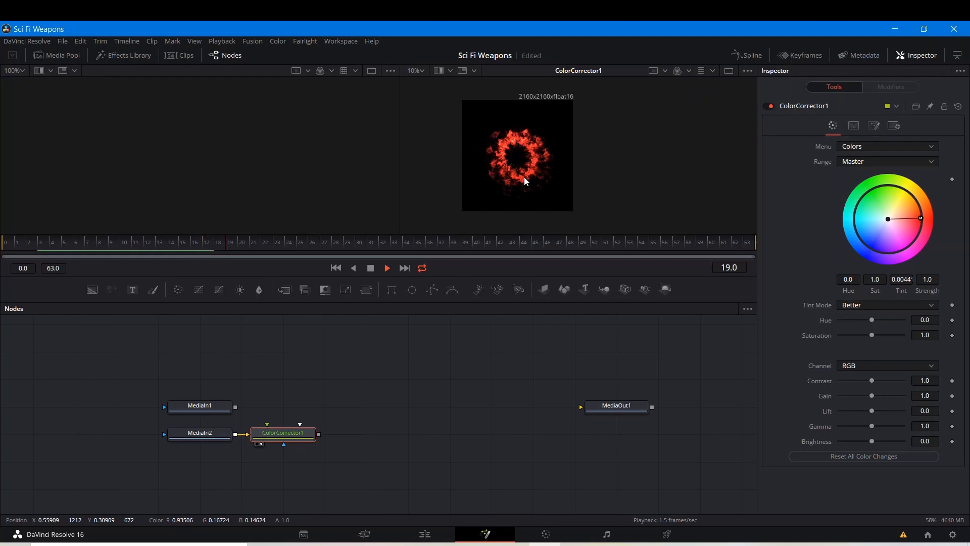
{"action": "scroll", "coordinate": [523, 177], "scroll_direction": "up", "scroll_amount": 5}
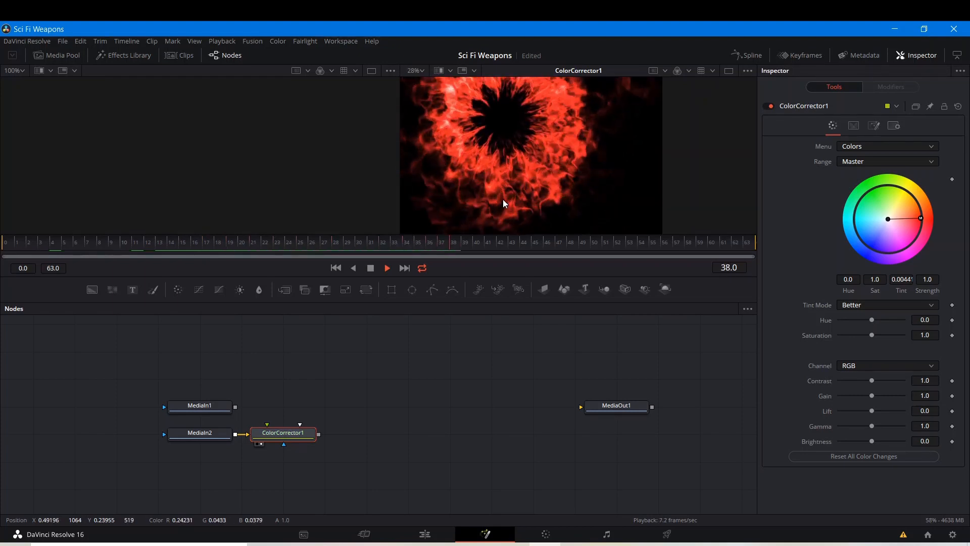
{"action": "key", "text": "space"}
{"action": "scroll", "coordinate": [486, 155], "scroll_direction": "down", "scroll_amount": 6}
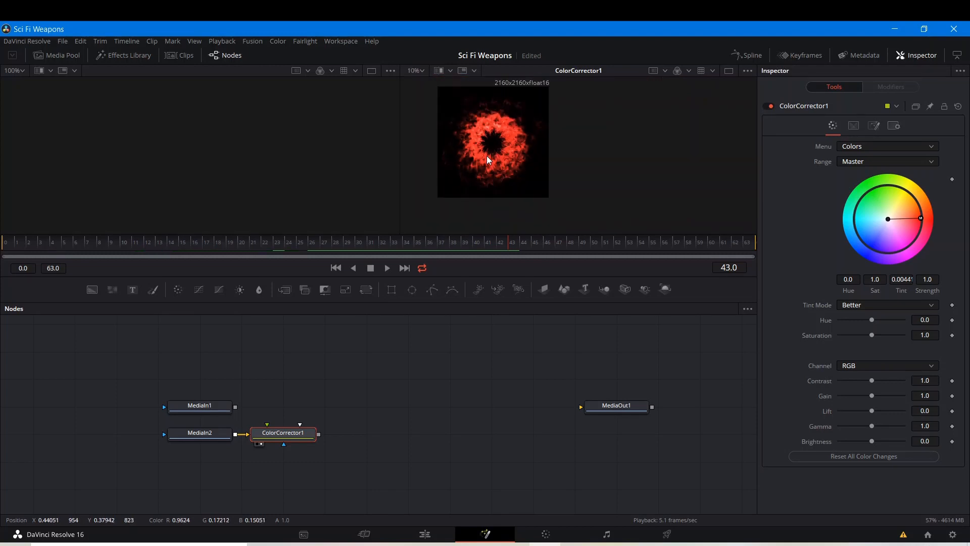
Step: Move ColorCorrector1 farther from MediaIn2 and reduce its saturation to 0.75
{"action": "left_click_drag", "start_coordinate": [270, 435], "coordinate": [353, 436]}
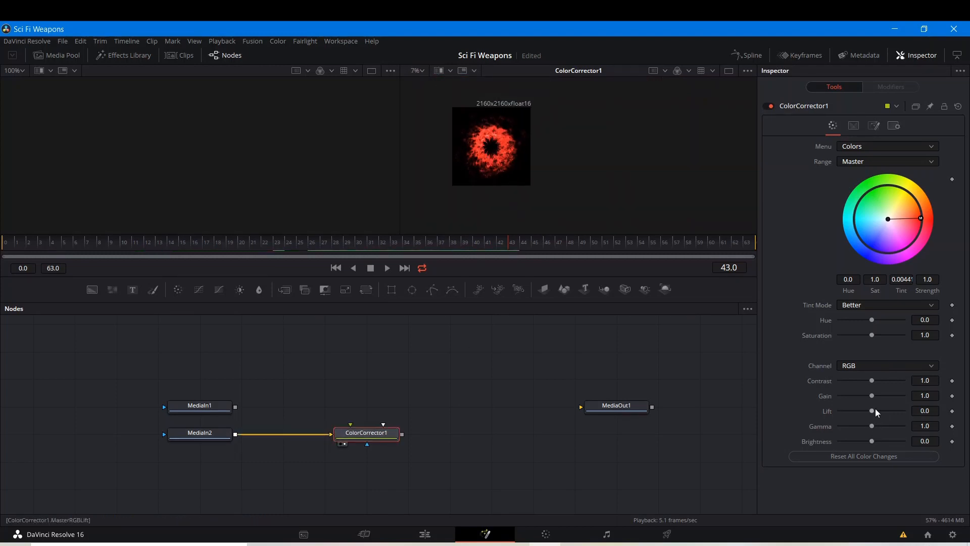
{"action": "left_click_drag", "start_coordinate": [869, 336], "coordinate": [862, 336]}
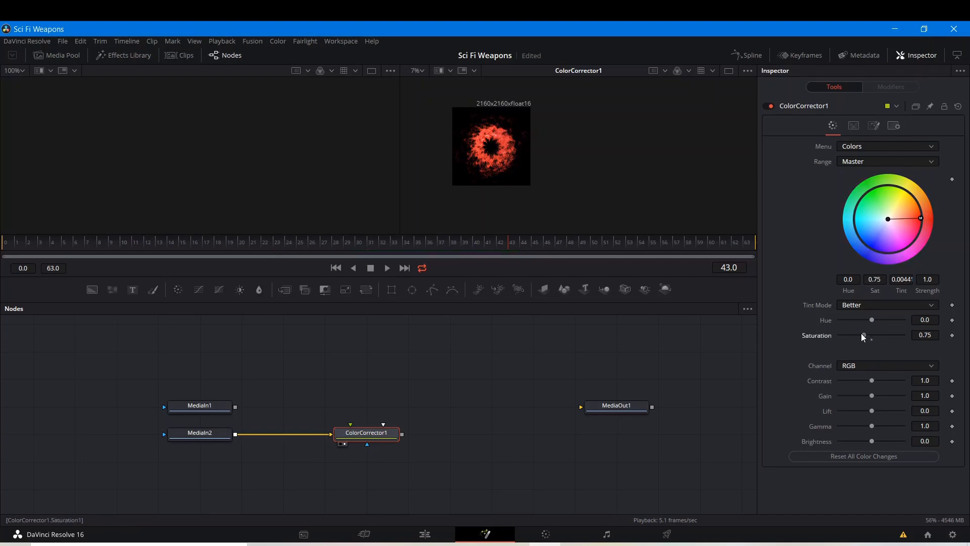
{"action": "scroll", "coordinate": [489, 146], "scroll_direction": "up", "scroll_amount": 3}
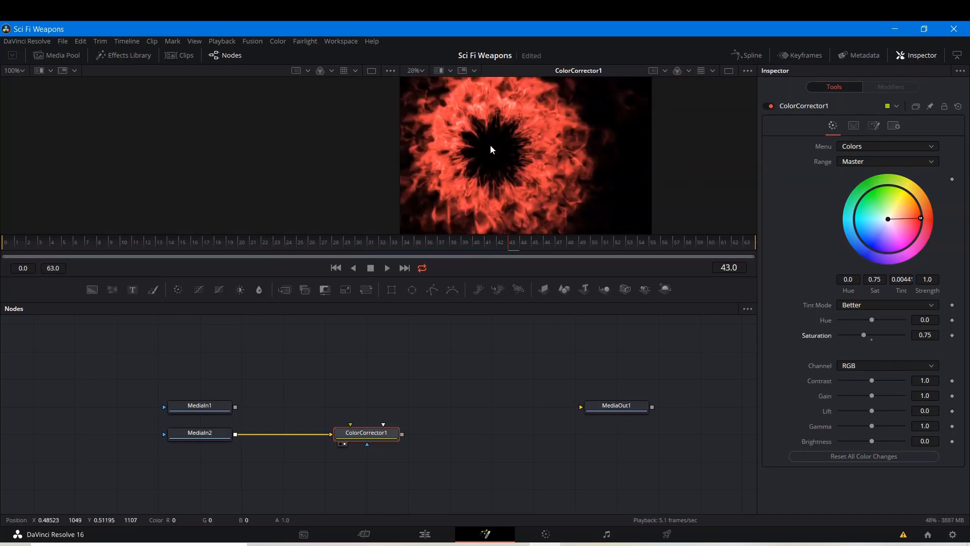
Step: Arrange MediaIn1 directly above ColorCorrector1 and show the gun footage in the viewer at frame 41
{"action": "left_click_drag", "start_coordinate": [186, 412], "coordinate": [386, 379]}
{"action": "left_click_drag", "start_coordinate": [373, 441], "coordinate": [331, 441]}
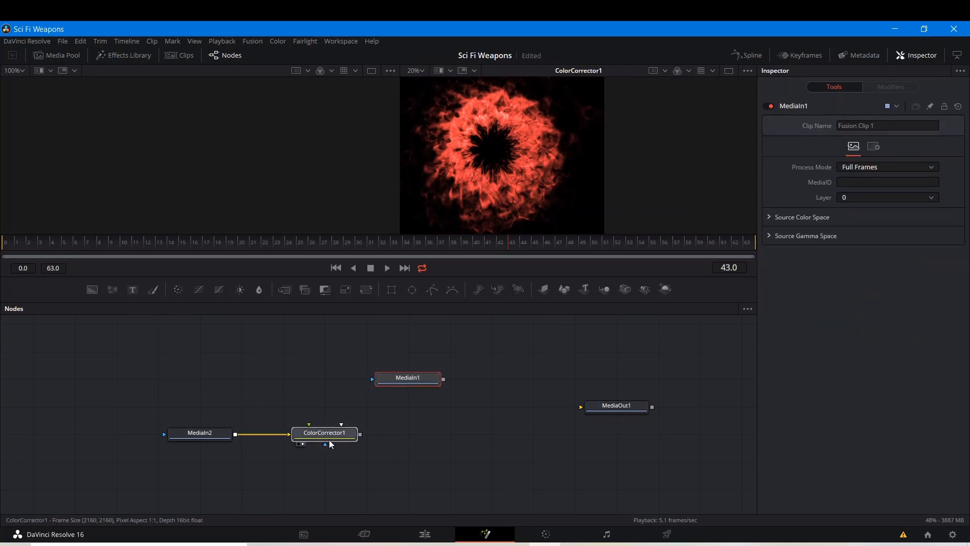
{"action": "left_click", "coordinate": [363, 467]}
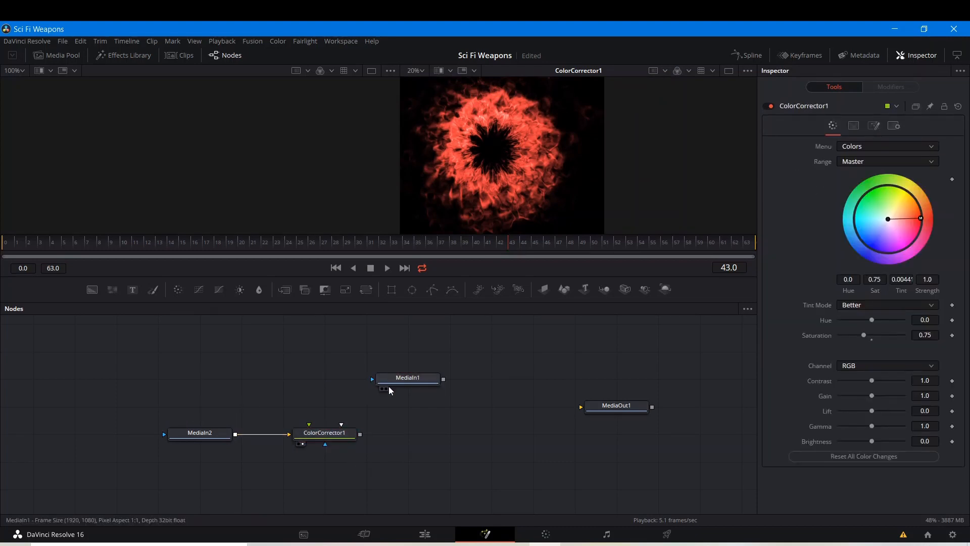
{"action": "left_click", "coordinate": [387, 387]}
{"action": "left_click_drag", "start_coordinate": [410, 380], "coordinate": [348, 352]}
{"action": "left_click", "coordinate": [348, 352]}
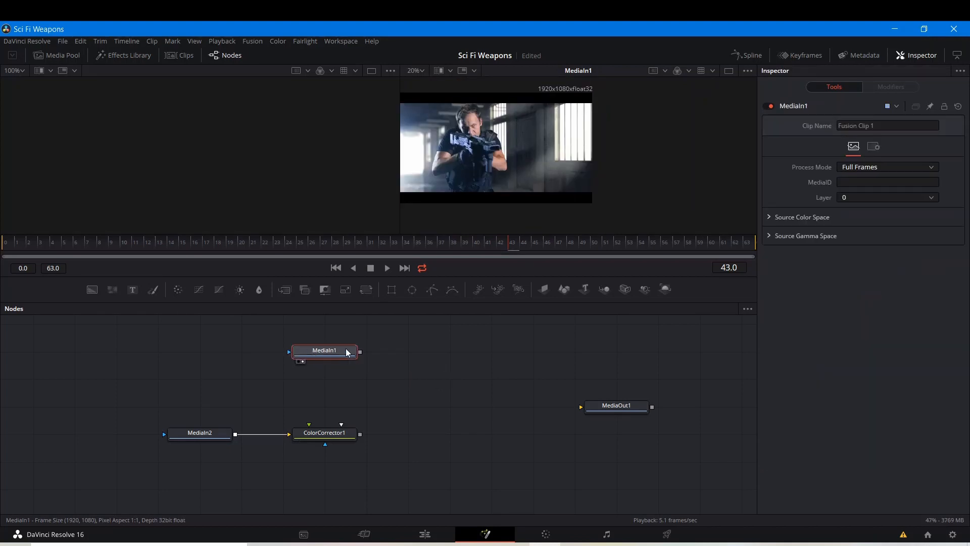
{"action": "left_click", "coordinate": [486, 241]}
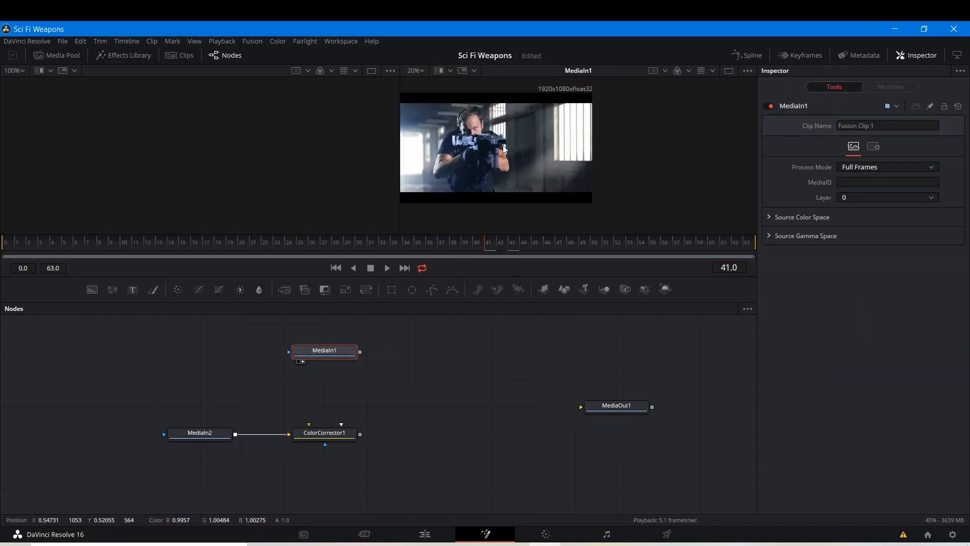
{"action": "scroll", "coordinate": [502, 141], "scroll_direction": "up", "scroll_amount": 5}
{"action": "scroll", "coordinate": [502, 141], "scroll_direction": "down", "scroll_amount": 5}
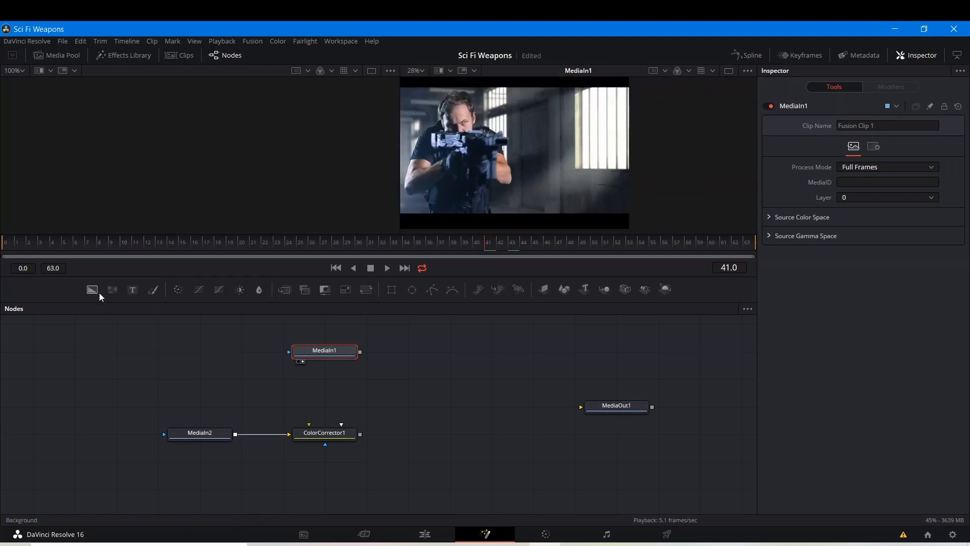
Step: Add a Fast Noise node above MediaIn1, show it in the empty viewer, and set detail 10, contrast 1.7, brightness 0.35 and scale 7.72
{"action": "left_click_drag", "start_coordinate": [113, 288], "coordinate": [308, 329]}
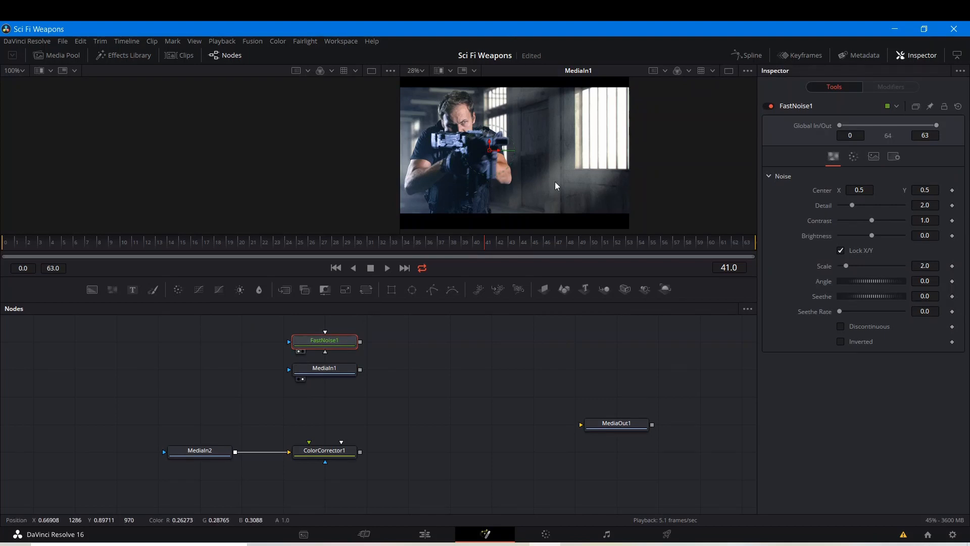
{"action": "key", "text": "1"}
{"action": "scroll", "coordinate": [183, 137], "scroll_direction": "down", "scroll_amount": 3}
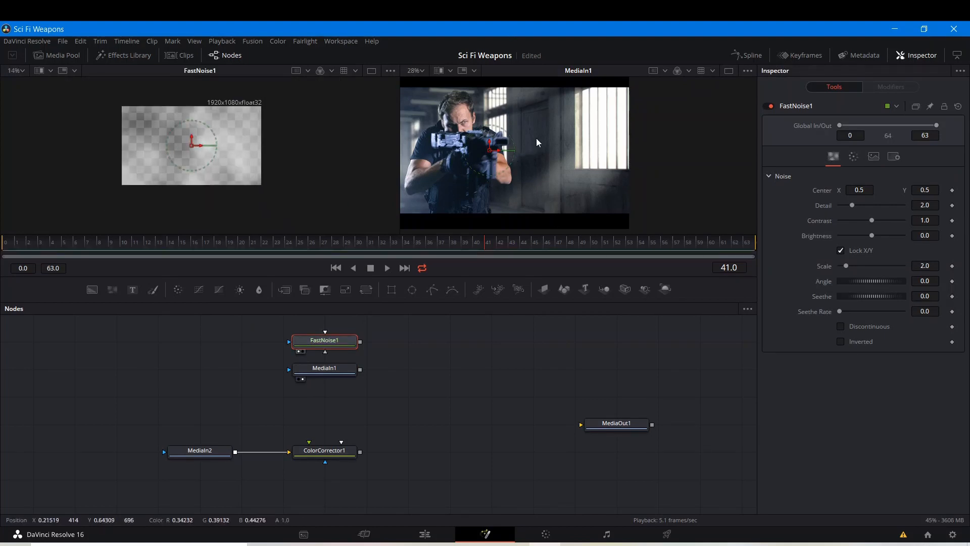
{"action": "left_click_drag", "start_coordinate": [545, 140], "coordinate": [603, 154]}
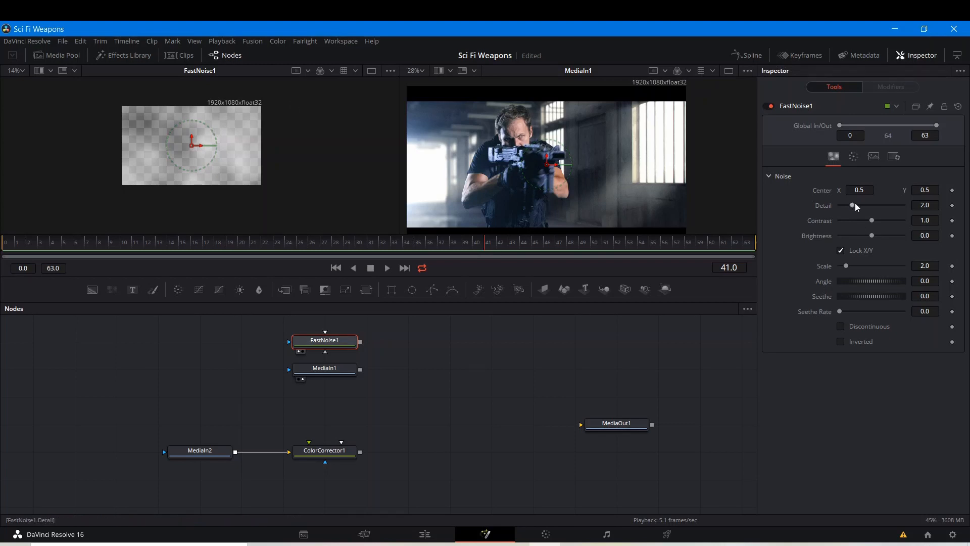
{"action": "left_click_drag", "start_coordinate": [852, 204], "coordinate": [882, 236]}
{"action": "left_click_drag", "start_coordinate": [845, 265], "coordinate": [863, 265]}
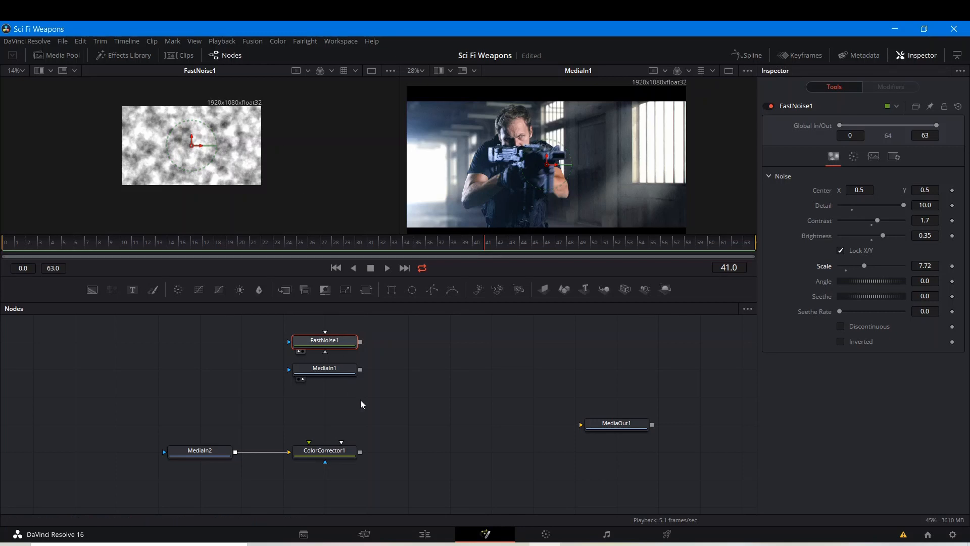
Step: Merge FastNoise1 as the foreground over MediaIn1 and show the merge in the gun footage's viewer
{"action": "left_click_drag", "start_coordinate": [360, 342], "coordinate": [360, 371]}
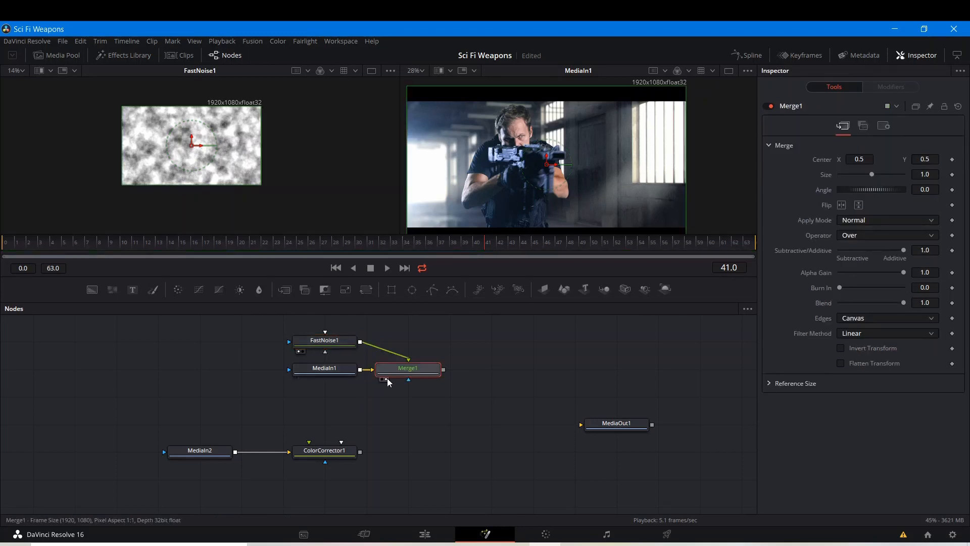
{"action": "key", "text": "2"}
Step: Switch the node graph's connections to orthogonal pipes
{"action": "right_click", "coordinate": [386, 408]}
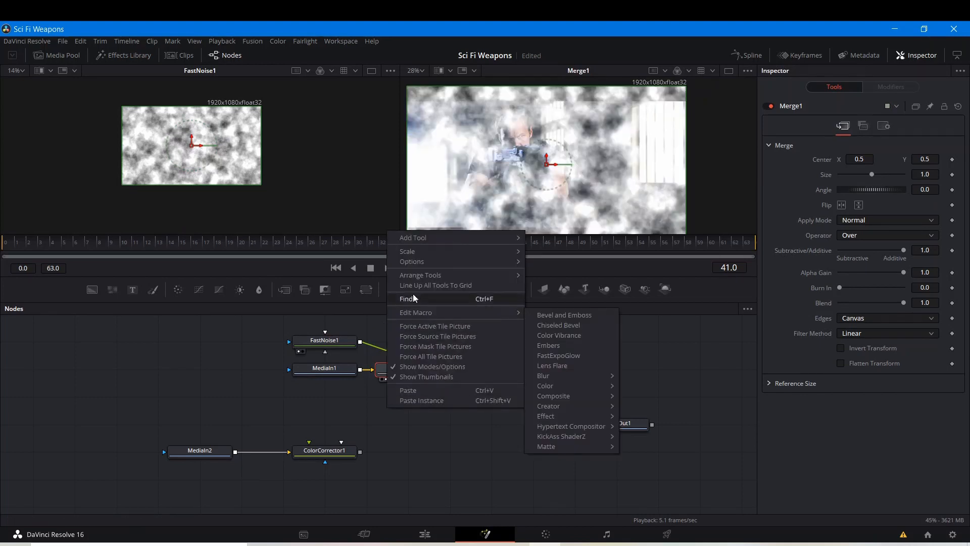
{"action": "mouse_move", "coordinate": [432, 261]}
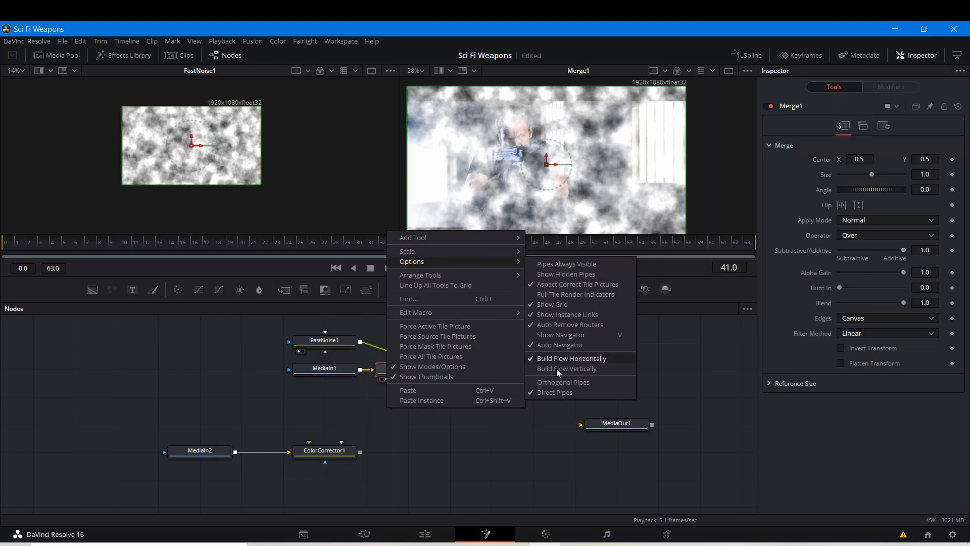
{"action": "left_click", "coordinate": [556, 383]}
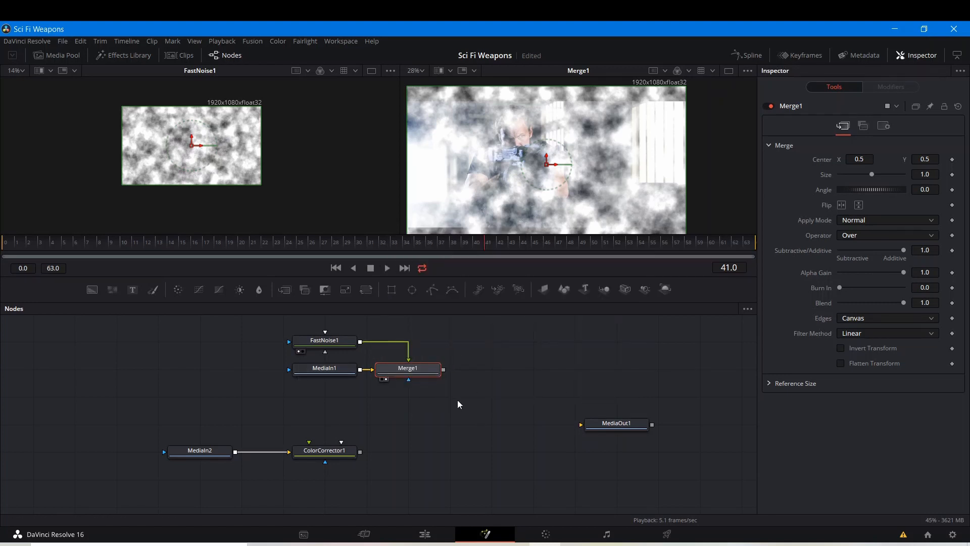
{"action": "left_click_drag", "start_coordinate": [346, 401], "coordinate": [393, 419]}
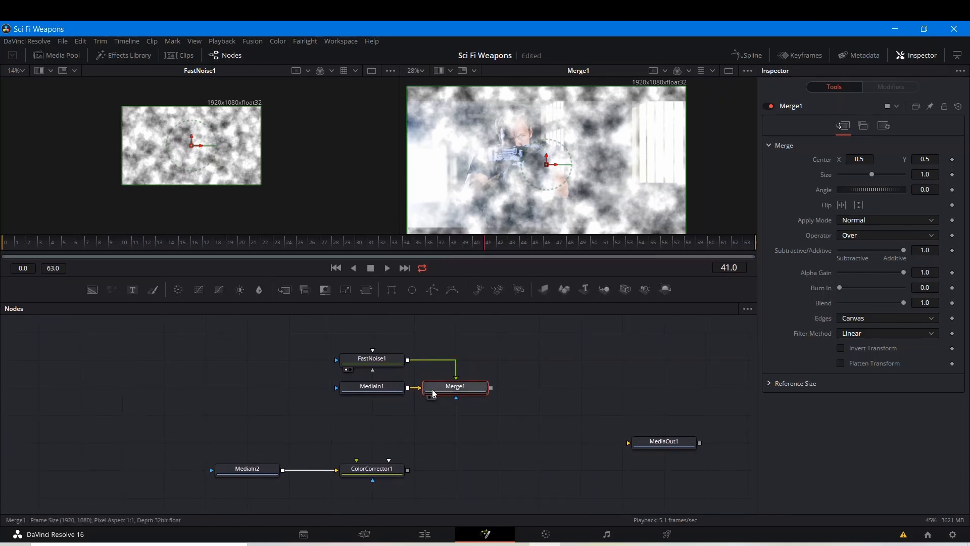
Step: Show MediaIn1 in the viewer again and add an unconnected Polygon mask node beside Merge1
{"action": "left_click", "coordinate": [350, 397]}
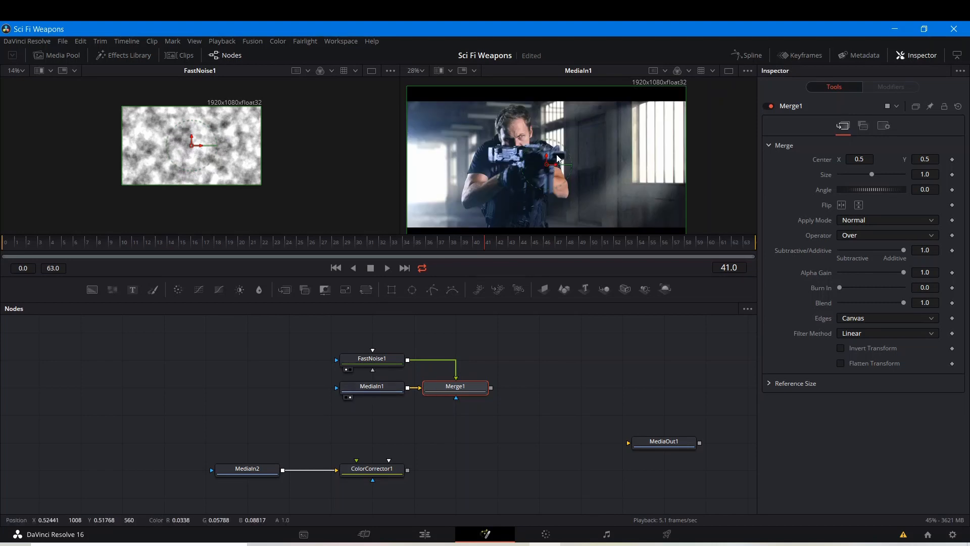
{"action": "scroll", "coordinate": [559, 156], "scroll_direction": "up", "scroll_amount": 3}
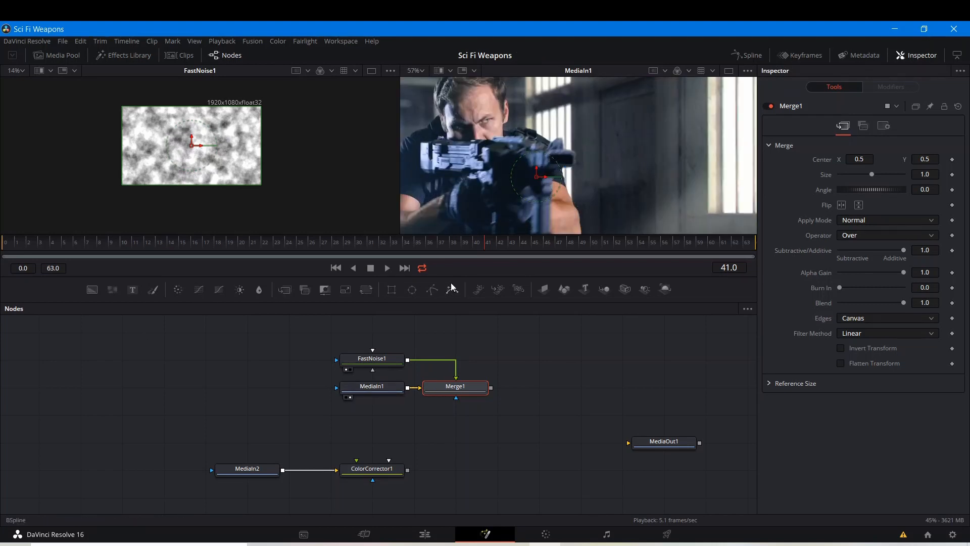
{"action": "left_click", "coordinate": [438, 292]}
{"action": "left_click_drag", "start_coordinate": [440, 357], "coordinate": [523, 355]}
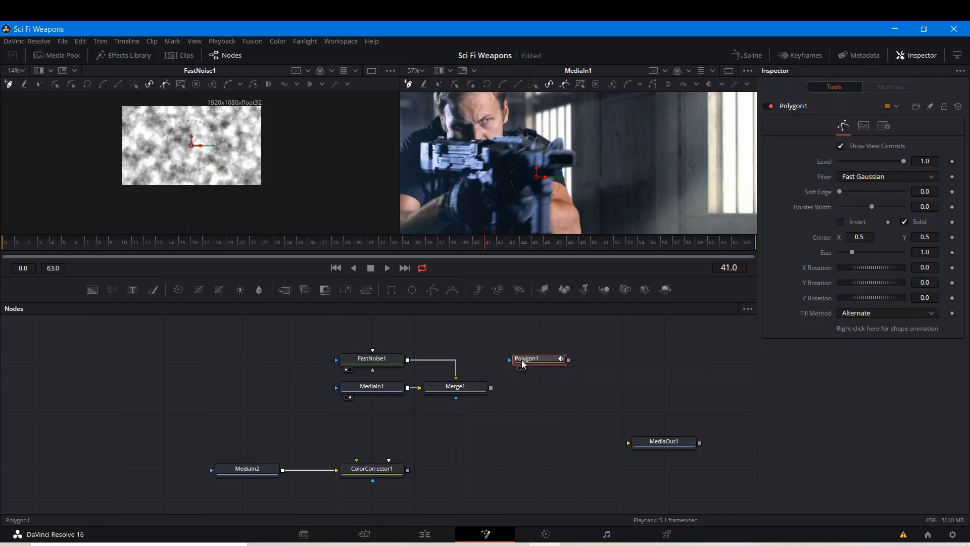
{"action": "scroll", "coordinate": [558, 189], "scroll_direction": "up", "scroll_amount": 4}
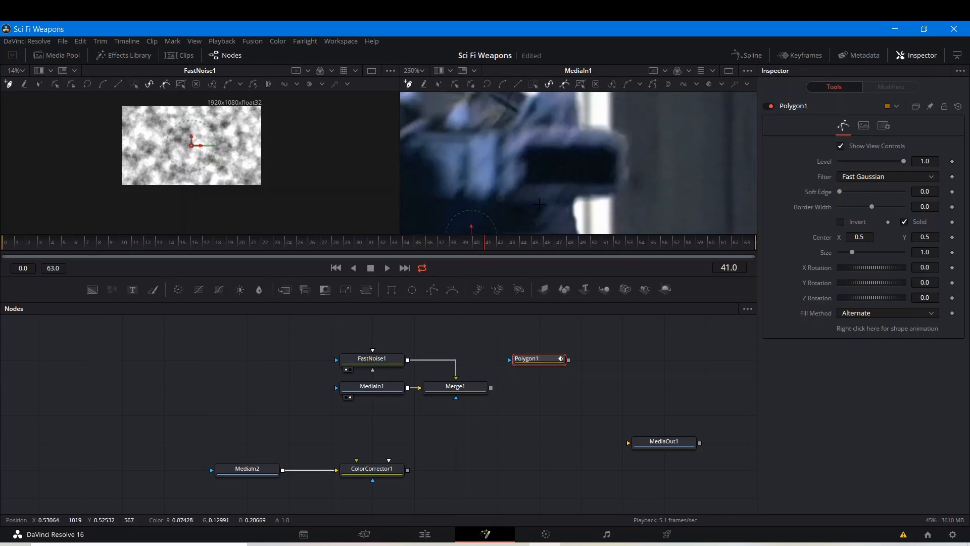
Step: Draw a closed four-point polygon mask around the dark rectangular area near the end of the gun
{"action": "left_click", "coordinate": [528, 183]}
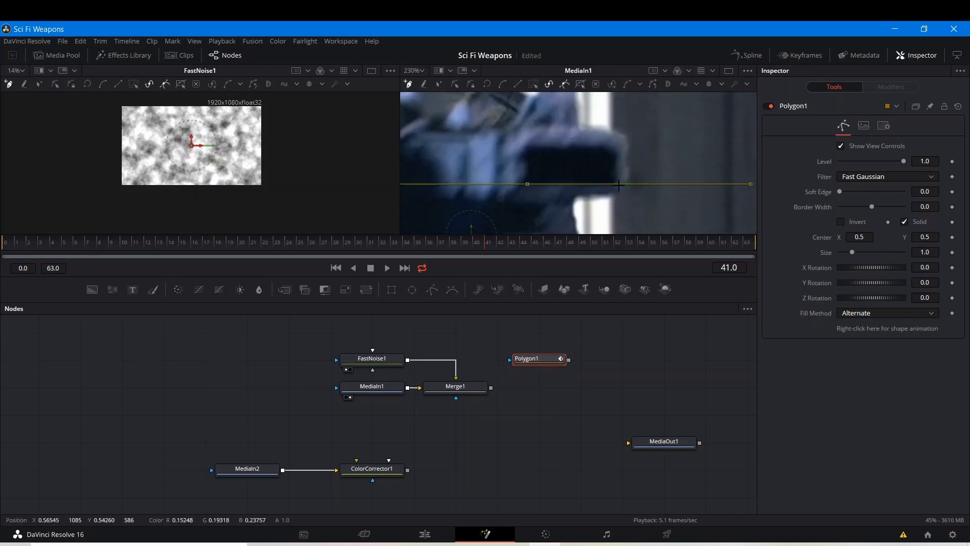
{"action": "left_click", "coordinate": [617, 183]}
{"action": "left_click", "coordinate": [617, 154]}
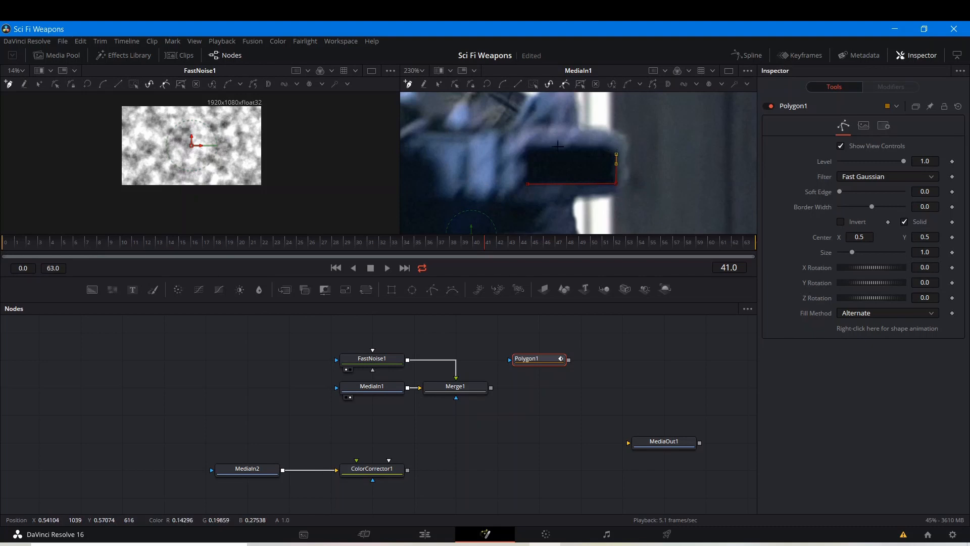
{"action": "left_click", "coordinate": [529, 147]}
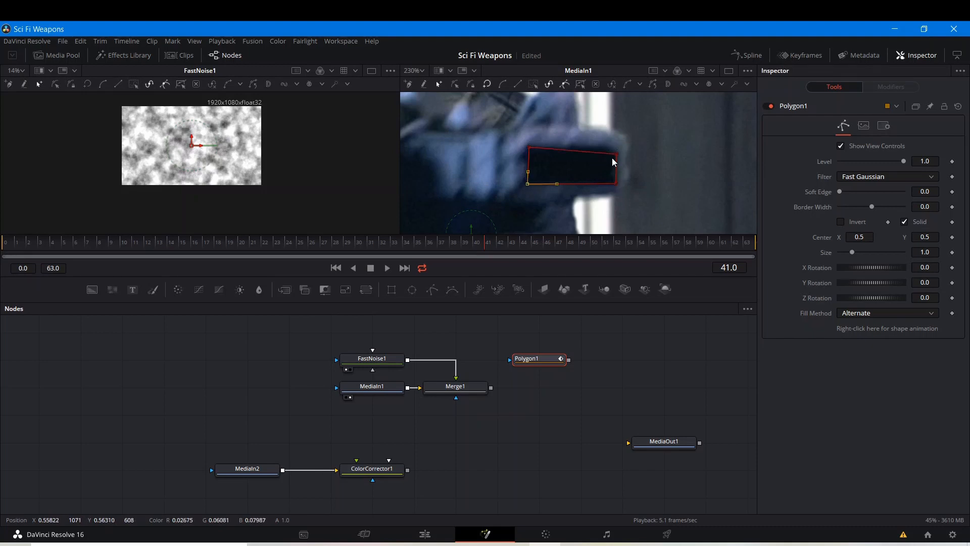
{"action": "left_click_drag", "start_coordinate": [616, 154], "coordinate": [617, 150]}
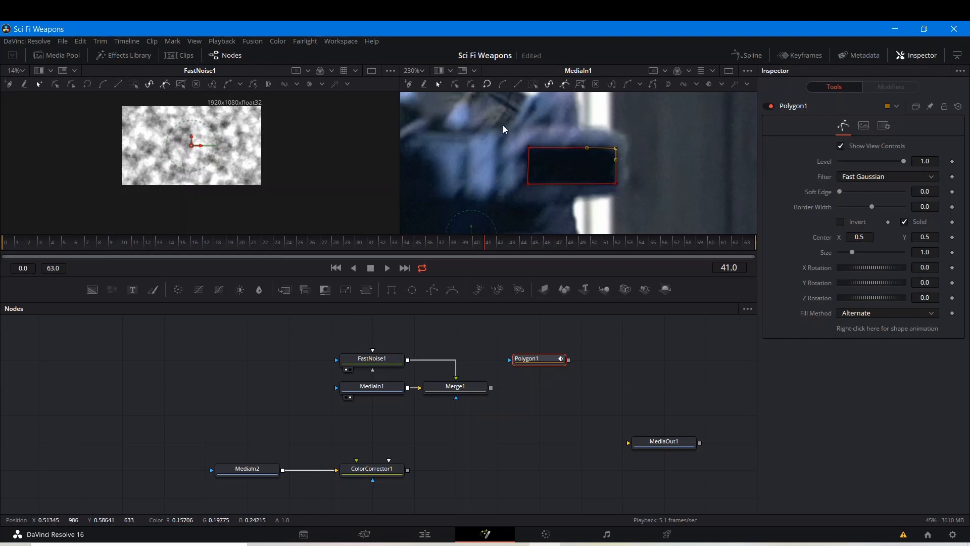
Step: Smooth all points of the polygon and adjust their handles so the rounded mask hugs the dark area on the gun
{"action": "left_click_drag", "start_coordinate": [502, 126], "coordinate": [645, 198]}
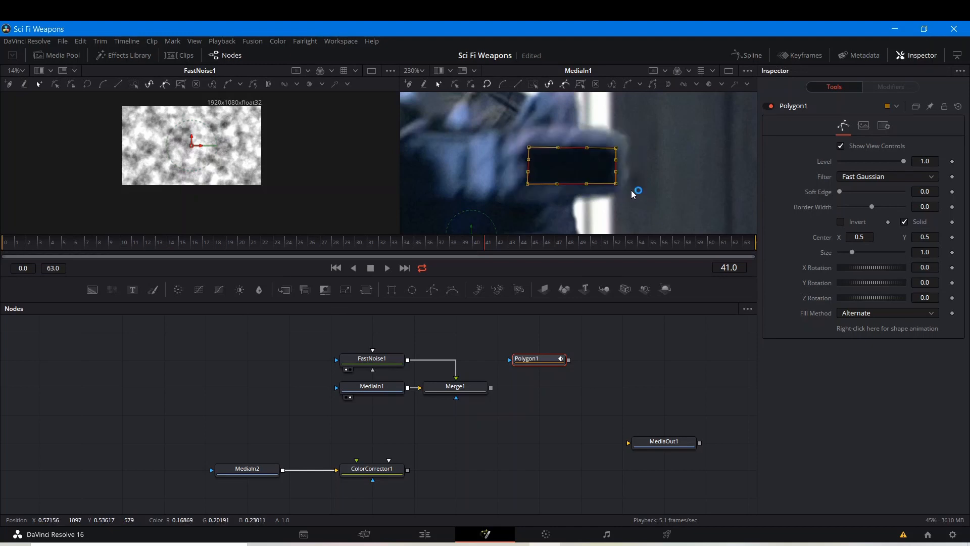
{"action": "key", "text": "shift+s"}
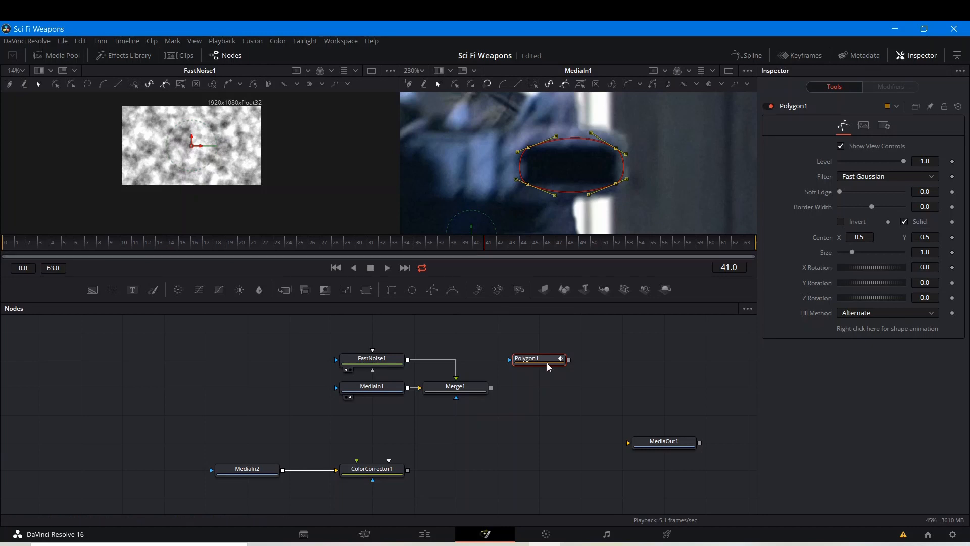
{"action": "left_click_drag", "start_coordinate": [592, 132], "coordinate": [590, 148]}
{"action": "left_click", "coordinate": [558, 144]}
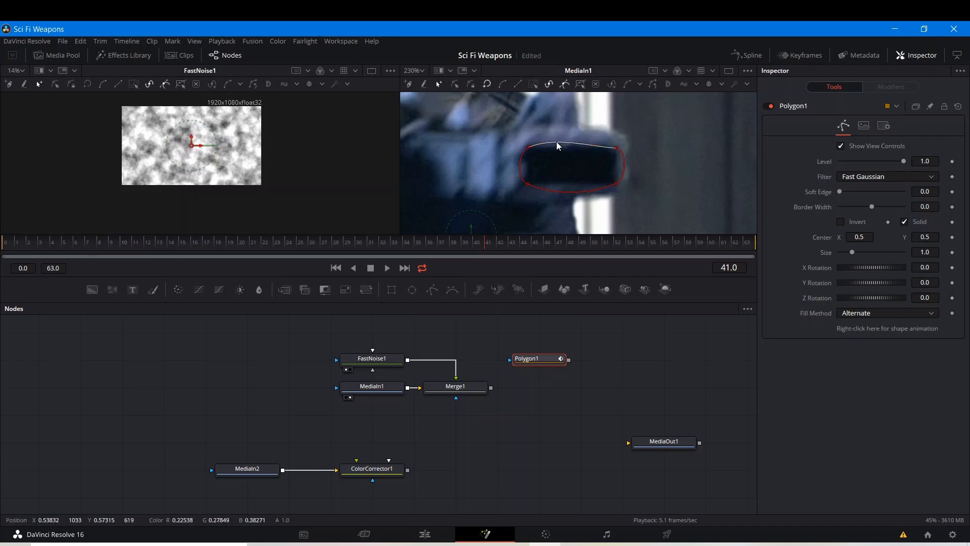
{"action": "left_click", "coordinate": [555, 192]}
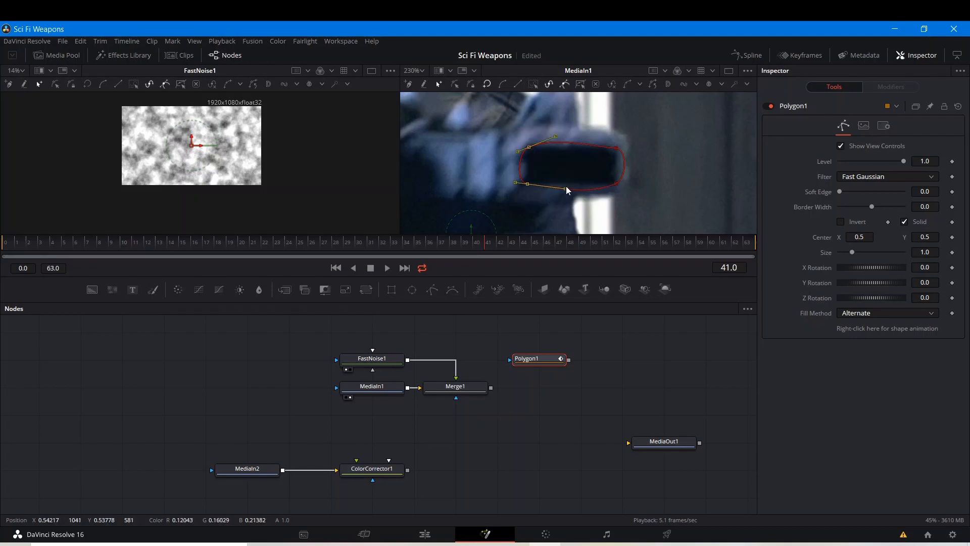
{"action": "left_click_drag", "start_coordinate": [587, 152], "coordinate": [580, 186]}
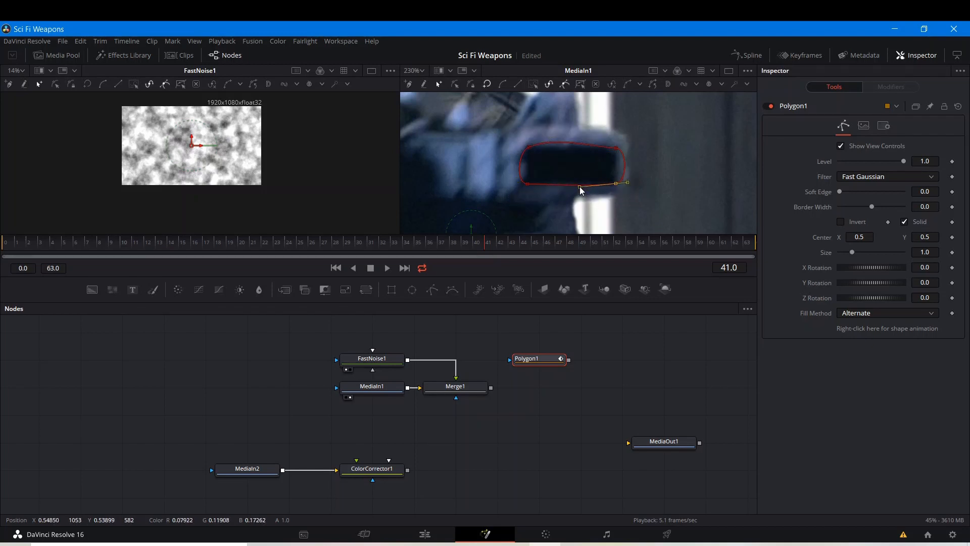
{"action": "left_click_drag", "start_coordinate": [514, 133], "coordinate": [562, 145]}
Step: Place Polygon1 before FastNoise1, connect it as the noise's effect mask, and refresh the FastNoise1 view
{"action": "left_click", "coordinate": [507, 332]}
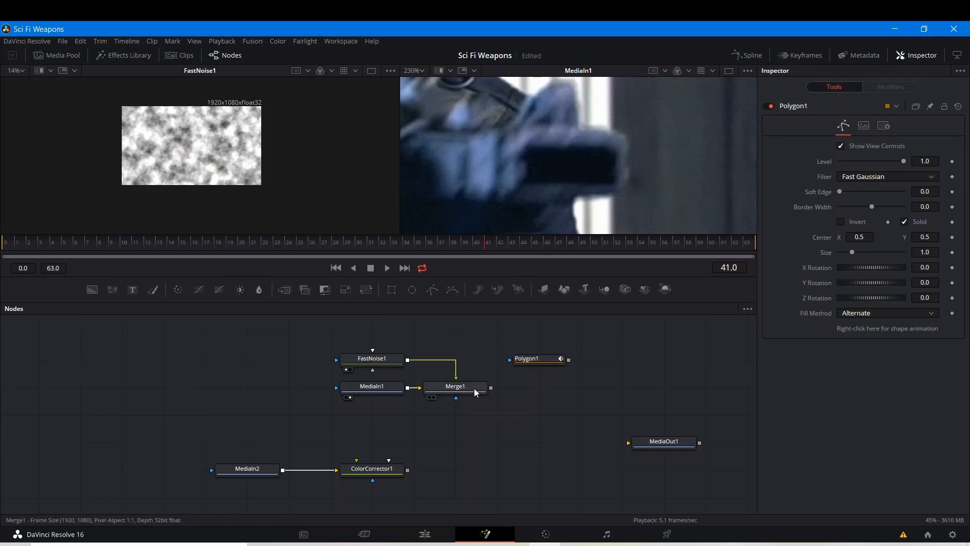
{"action": "left_click_drag", "start_coordinate": [534, 359], "coordinate": [347, 361]}
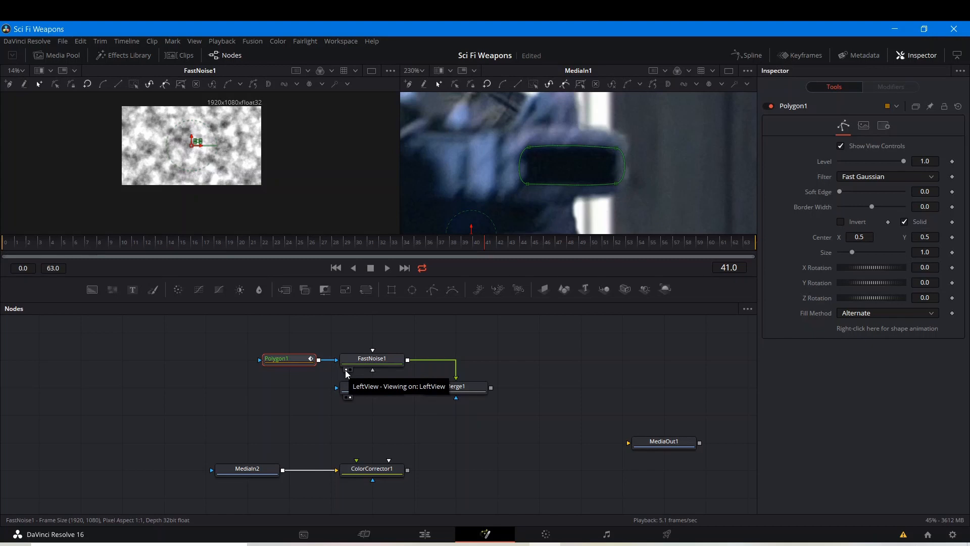
{"action": "left_click", "coordinate": [347, 372]}
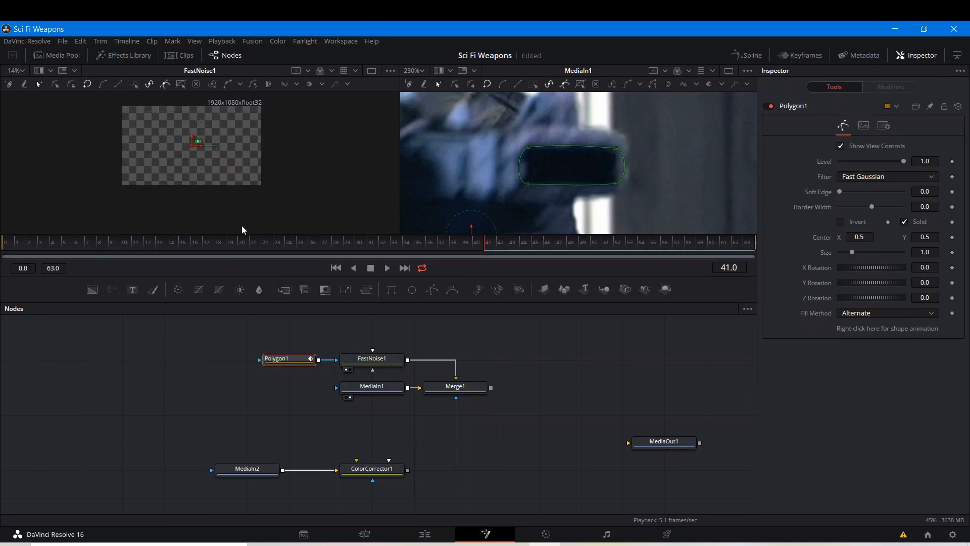
Step: Increase the scale of FastNoise1 to 20 for finer noise inside the mask
{"action": "scroll", "coordinate": [201, 147], "scroll_direction": "up", "scroll_amount": 6}
{"action": "left_click_drag", "start_coordinate": [184, 134], "coordinate": [195, 180]}
{"action": "scroll", "coordinate": [188, 143], "scroll_direction": "up", "scroll_amount": 5}
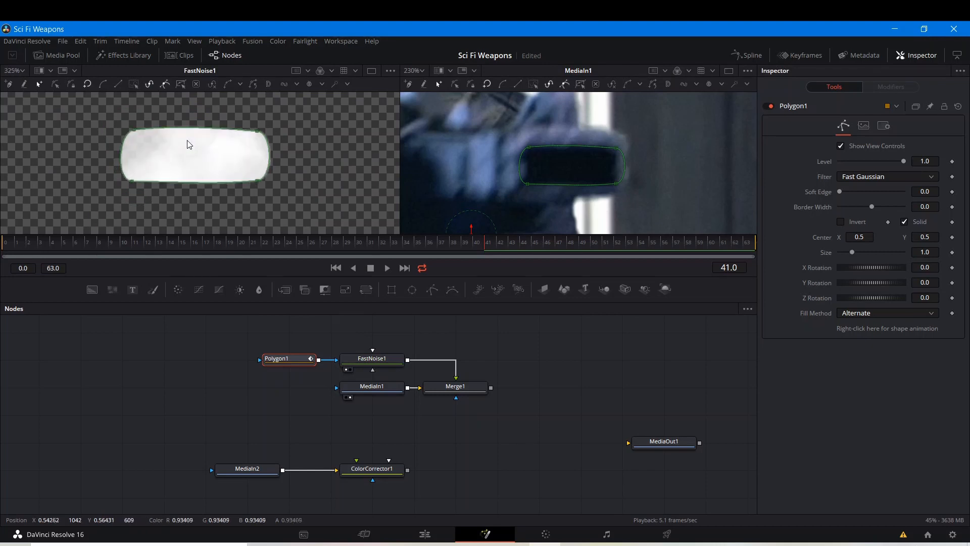
{"action": "left_click", "coordinate": [351, 363]}
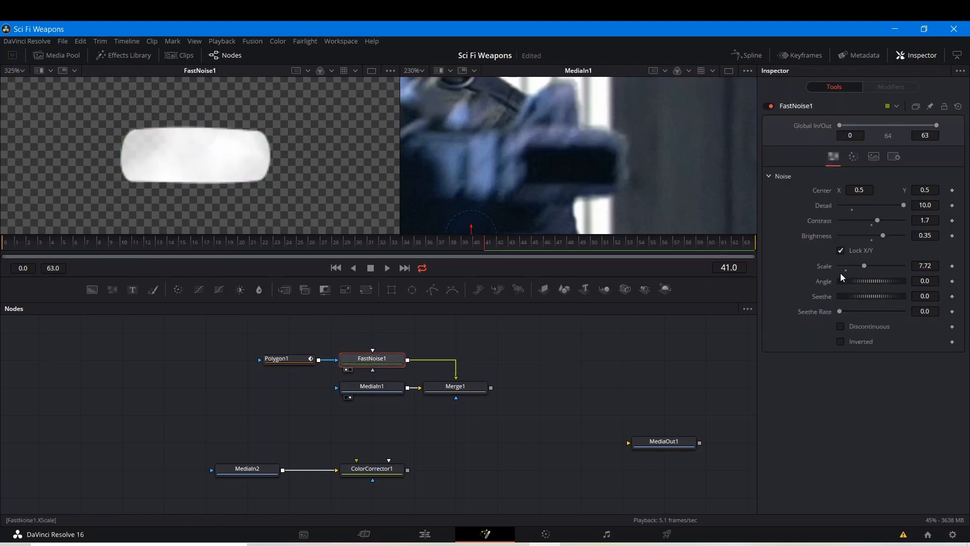
{"action": "left_click_drag", "start_coordinate": [861, 265], "coordinate": [906, 265]}
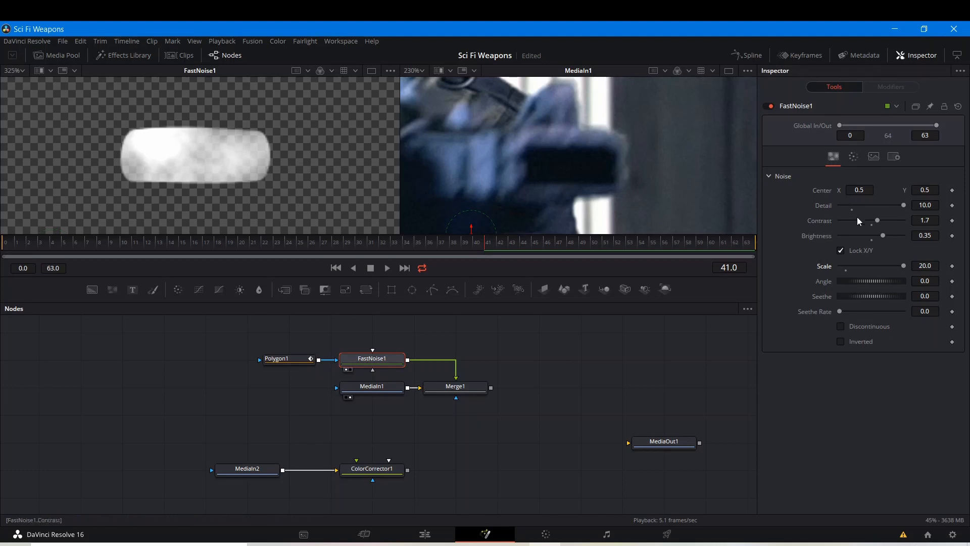
Step: Feather the Polygon1 mask with a soft edge of 0.011
{"action": "left_click", "coordinate": [295, 357]}
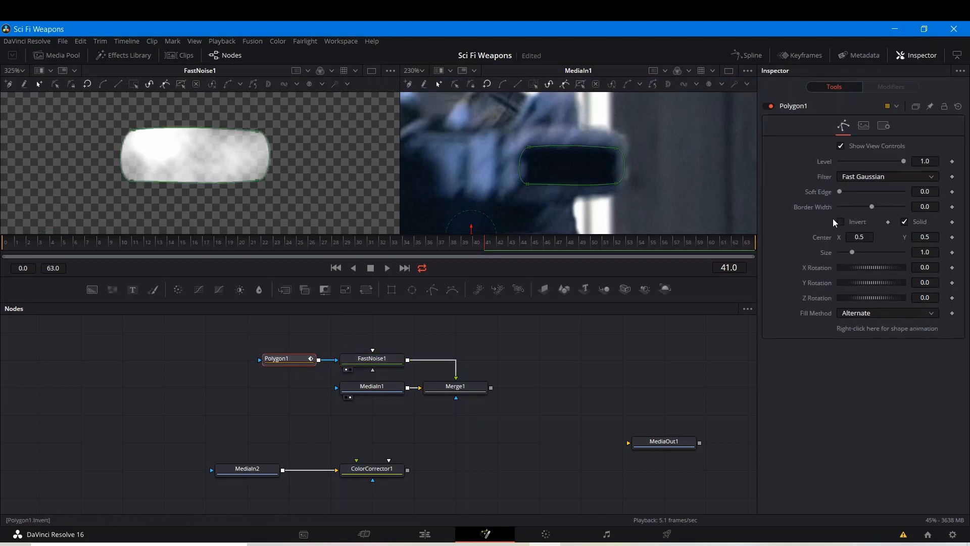
{"action": "left_click_drag", "start_coordinate": [840, 192], "coordinate": [845, 194]}
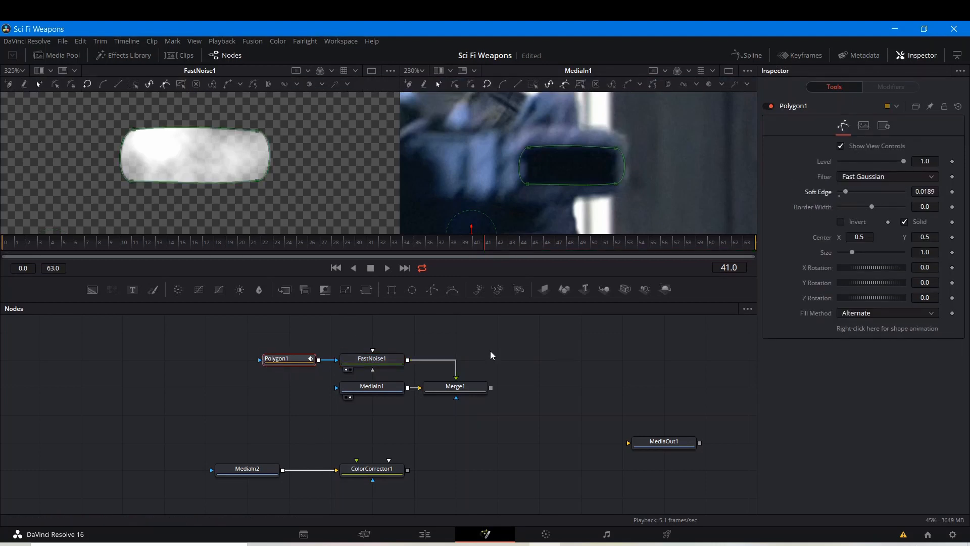
{"action": "scroll", "coordinate": [276, 435], "scroll_direction": "up", "scroll_amount": 3}
{"action": "left_click_drag", "start_coordinate": [282, 394], "coordinate": [366, 427]}
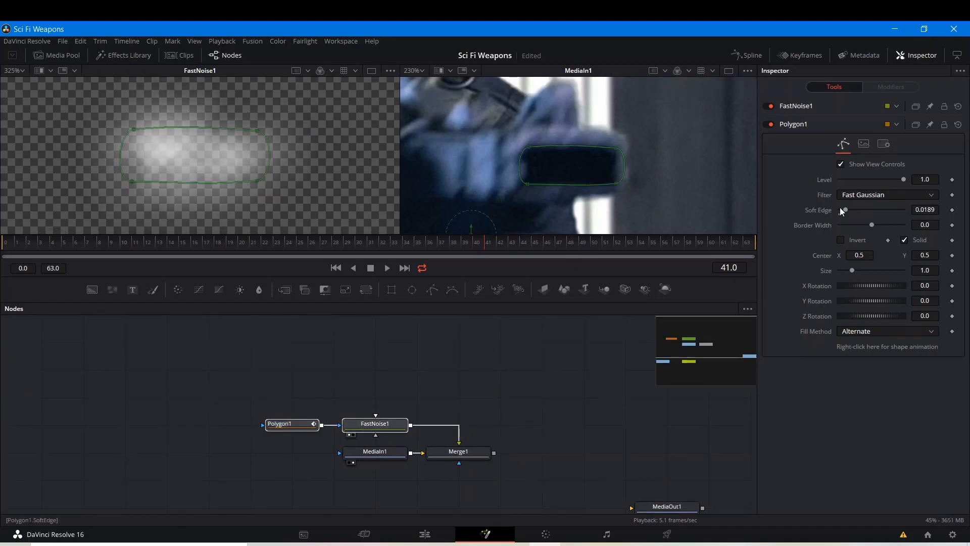
{"action": "left_click_drag", "start_coordinate": [844, 210], "coordinate": [841, 212]}
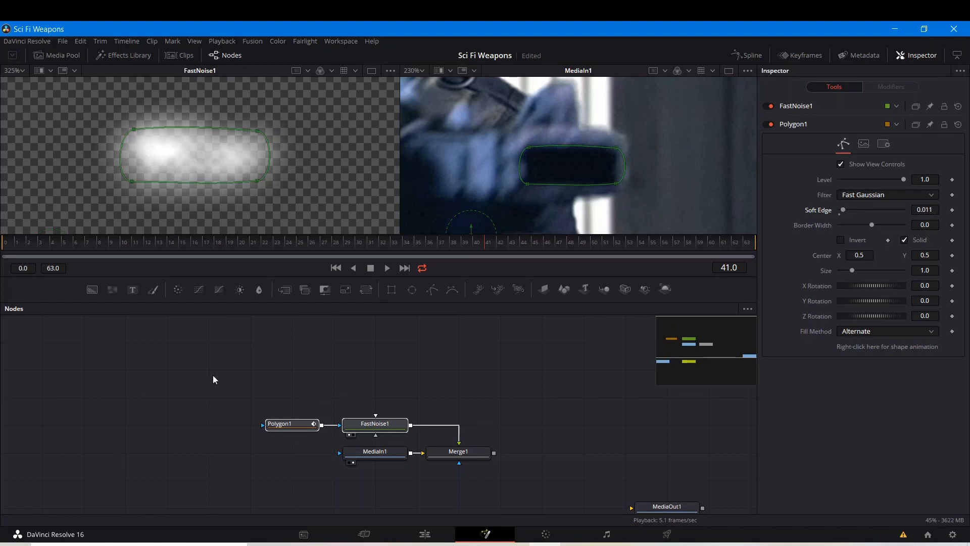
Step: Move the Polygon1 and FastNoise1 nodes away from MediaIn1 and insert a Light Rays node after FastNoise1
{"action": "left_click_drag", "start_coordinate": [232, 374], "coordinate": [267, 375]}
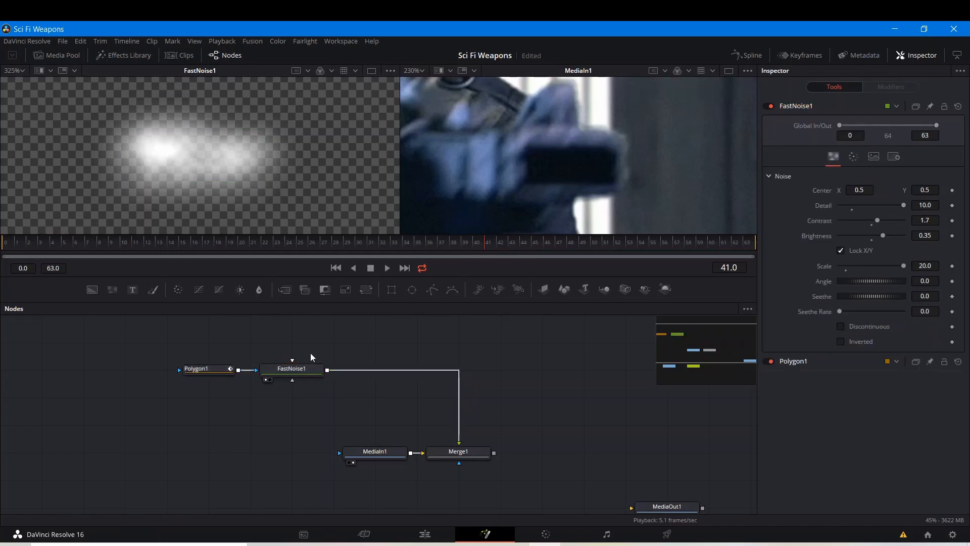
{"action": "left_click", "coordinate": [295, 370]}
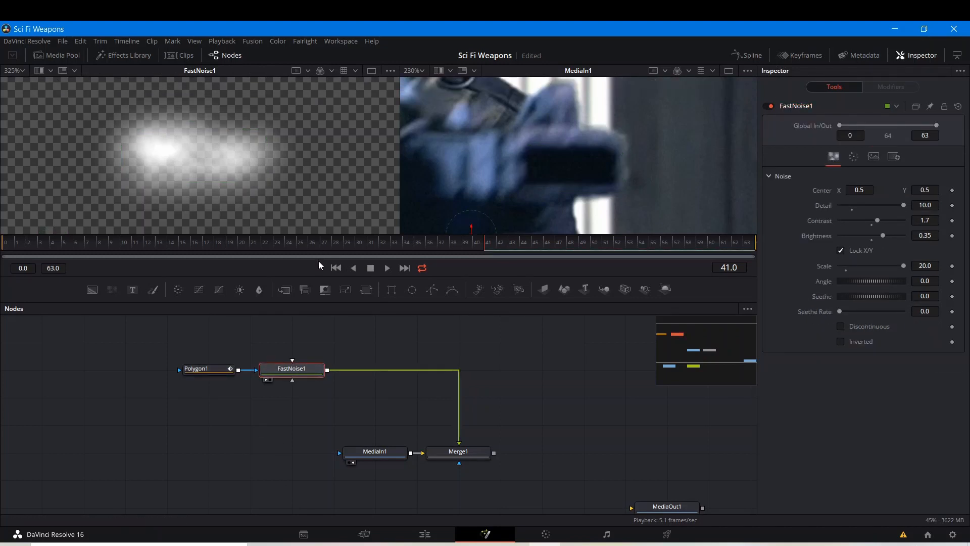
{"action": "key", "text": "shift+space"}
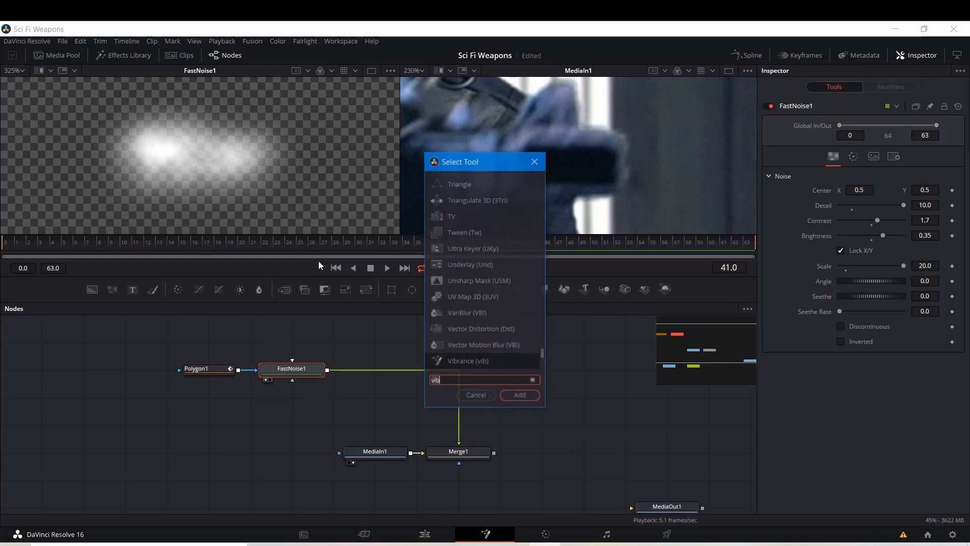
{"action": "type", "text": "ligh"}
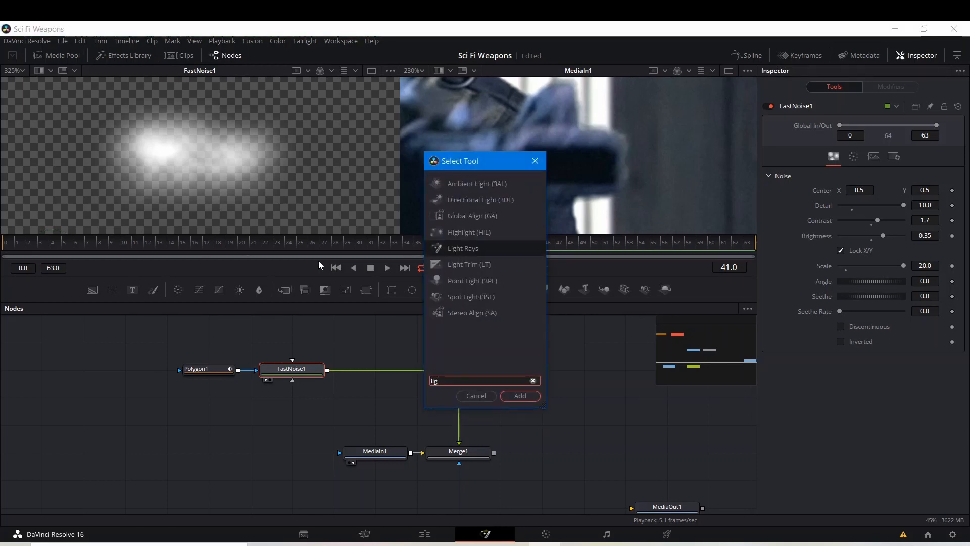
{"action": "left_click", "coordinate": [526, 396]}
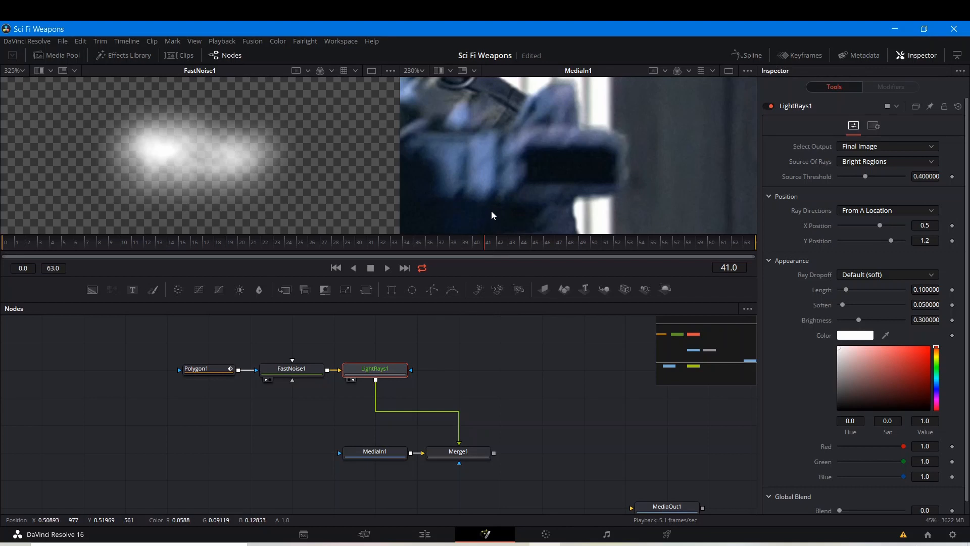
Step: View LightRays1 in the second viewer and place its ray origin just left of the glow, at about X 0.416, Y 0.55
{"action": "key", "text": "2"}
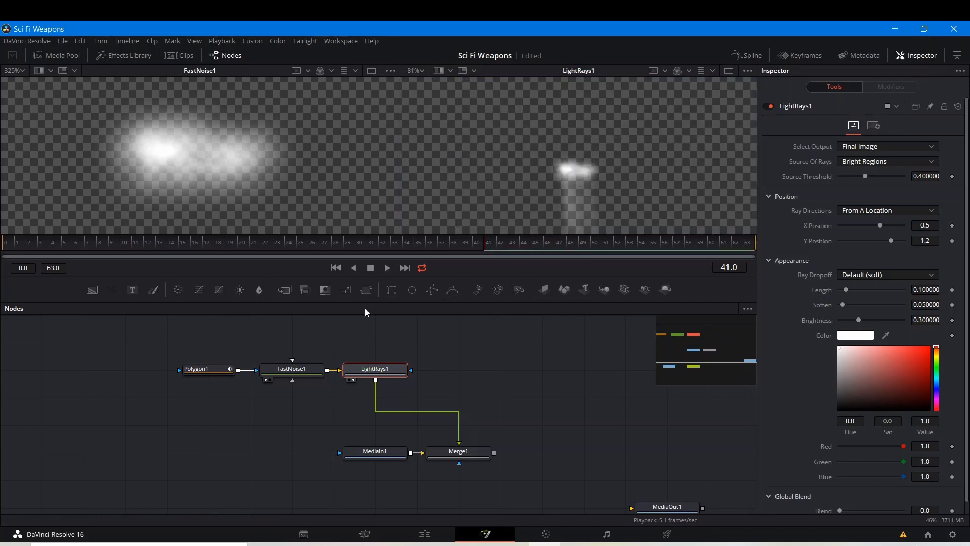
{"action": "scroll", "coordinate": [541, 164], "scroll_direction": "down", "scroll_amount": 4}
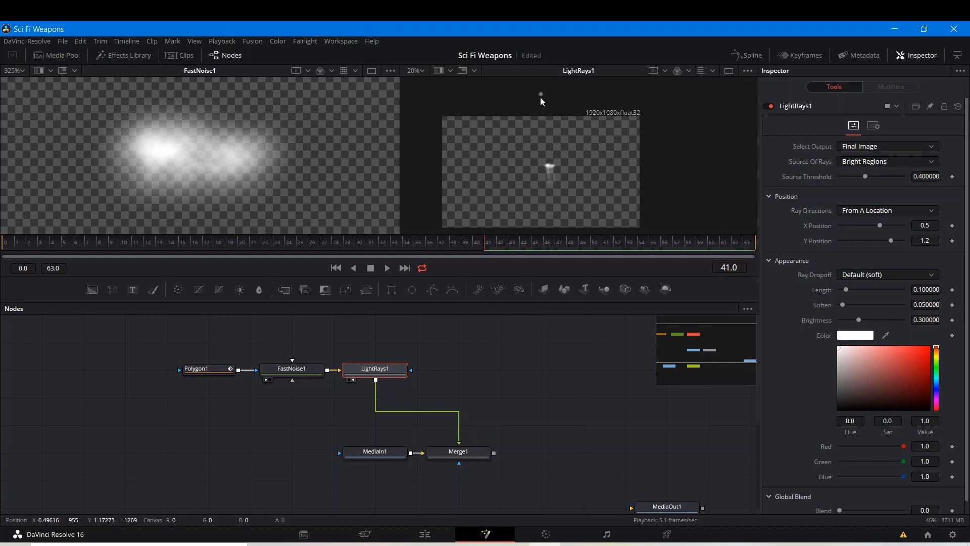
{"action": "left_click_drag", "start_coordinate": [540, 96], "coordinate": [524, 165]}
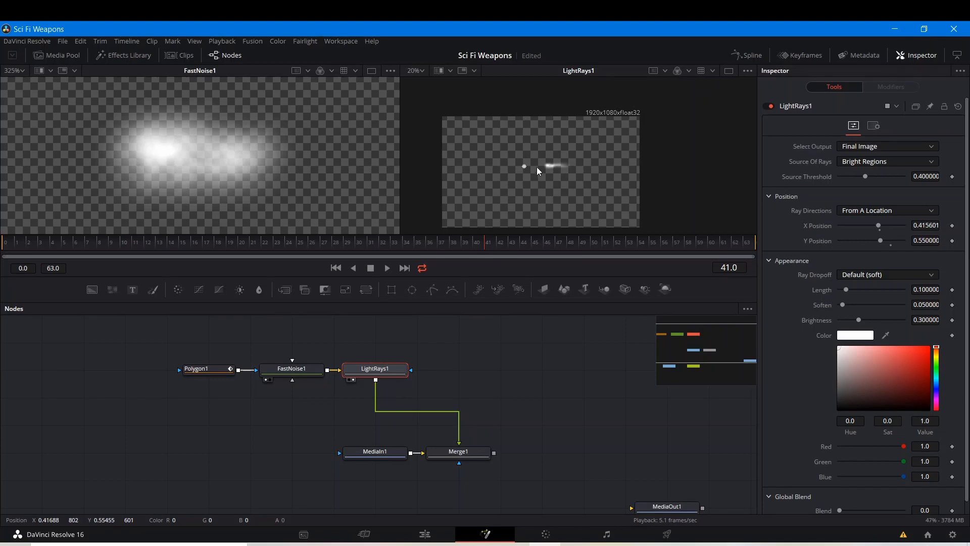
{"action": "scroll", "coordinate": [560, 169], "scroll_direction": "up", "scroll_amount": 5}
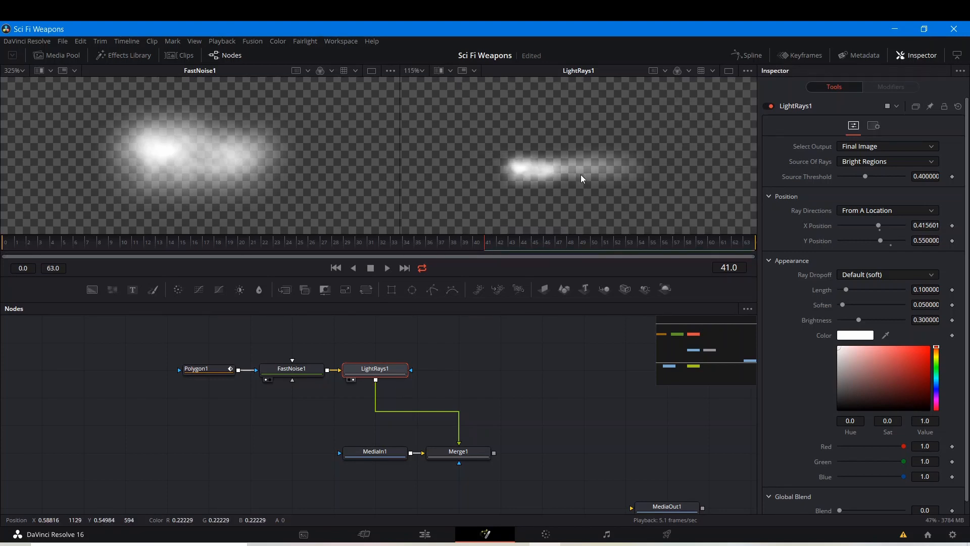
Step: Color the light rays blue with hue 0.664 and saturation 0.995, and set their length to 0.165 and brightness to 0.551
{"action": "left_click", "coordinate": [936, 388]}
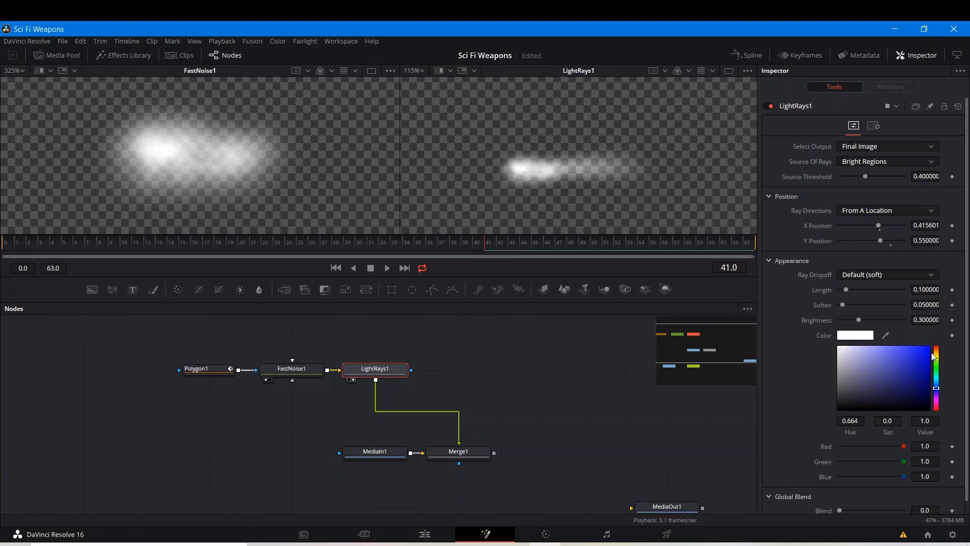
{"action": "left_click", "coordinate": [928, 347]}
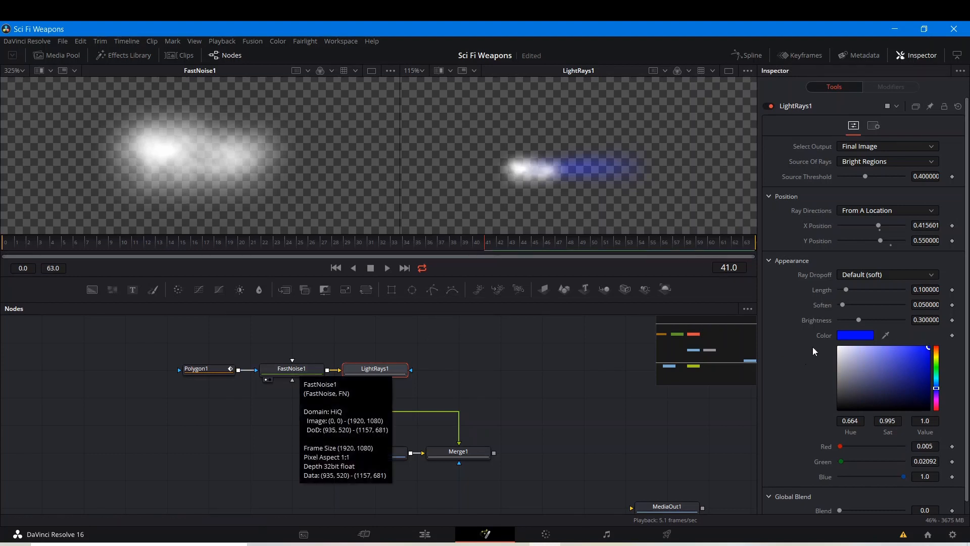
{"action": "left_click_drag", "start_coordinate": [847, 290], "coordinate": [853, 292]}
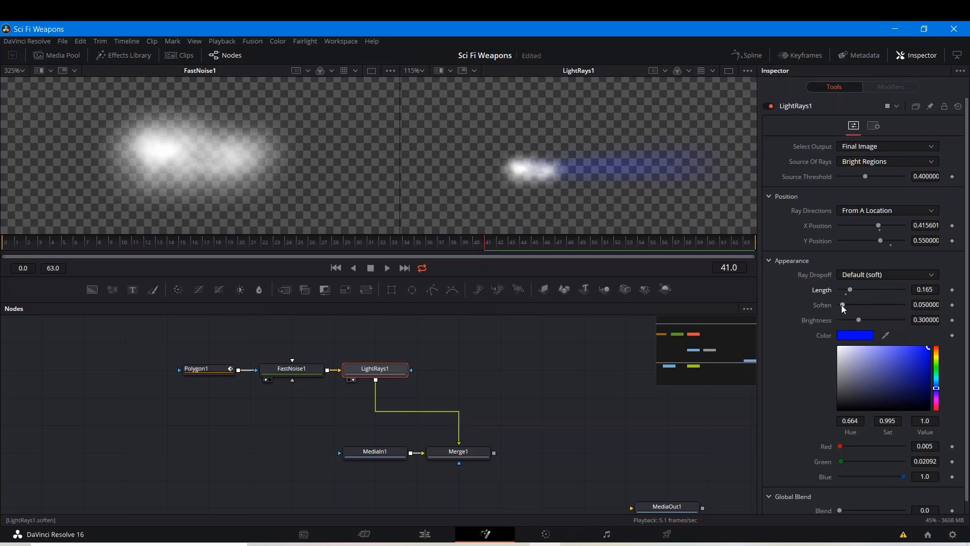
{"action": "left_click_drag", "start_coordinate": [859, 321], "coordinate": [875, 325]}
{"action": "scroll", "coordinate": [574, 161], "scroll_direction": "down", "scroll_amount": 2}
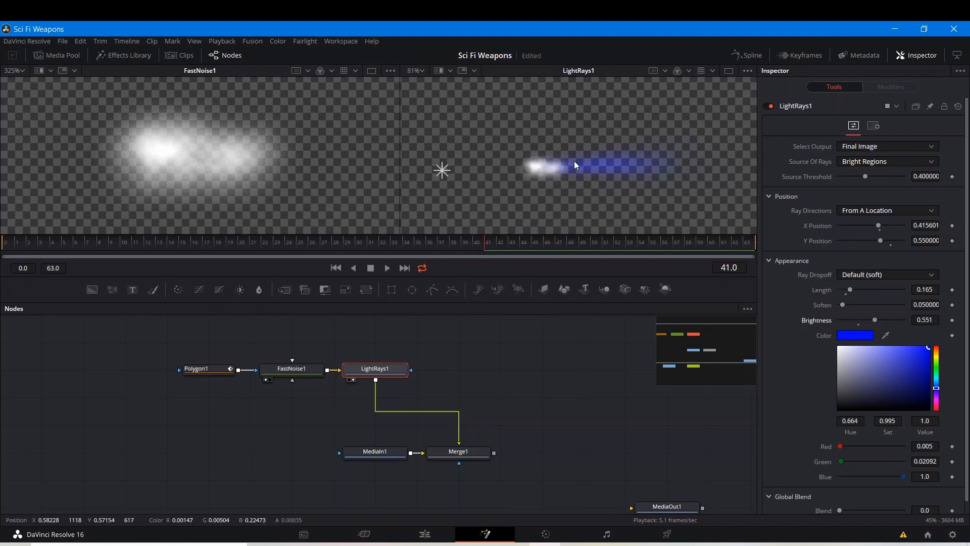
Step: Space out the nodes and insert a Color Corrector between FastNoise1 and LightRays1
{"action": "left_click_drag", "start_coordinate": [293, 432], "coordinate": [439, 445]}
{"action": "left_click_drag", "start_coordinate": [328, 344], "coordinate": [412, 395]}
{"action": "left_click_drag", "start_coordinate": [434, 389], "coordinate": [351, 389]}
{"action": "left_click", "coordinate": [353, 382]}
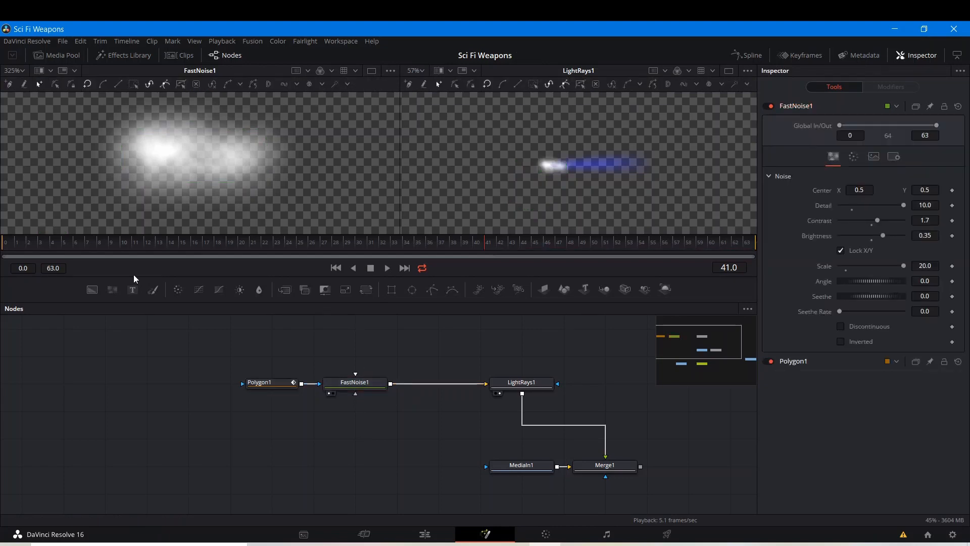
{"action": "left_click", "coordinate": [174, 288]}
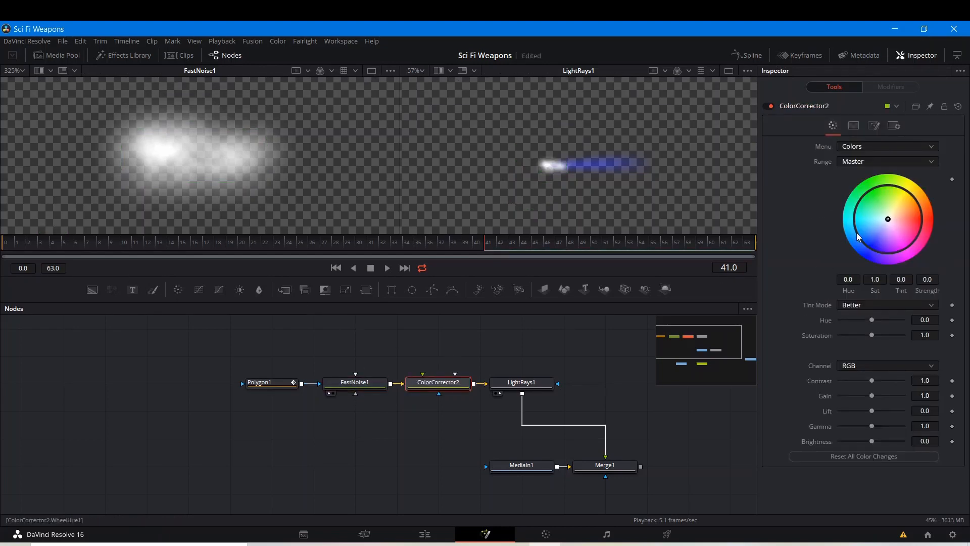
Step: Tint the noise blue-violet in ColorCorrector2, with a tint of about -0.308 and a strength of about 0.471
{"action": "left_click", "coordinate": [872, 235]}
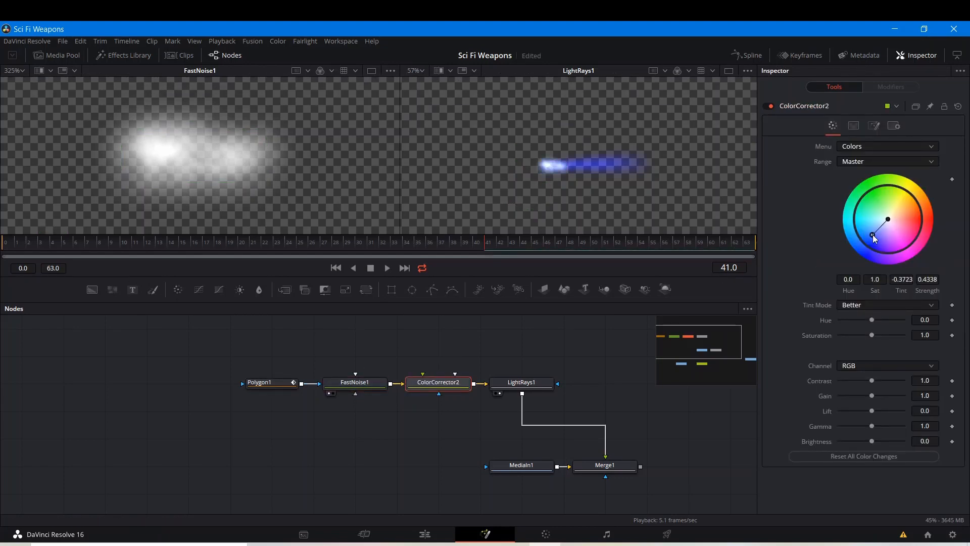
{"action": "left_click_drag", "start_coordinate": [872, 234], "coordinate": [880, 240]}
{"action": "left_click", "coordinate": [465, 343]}
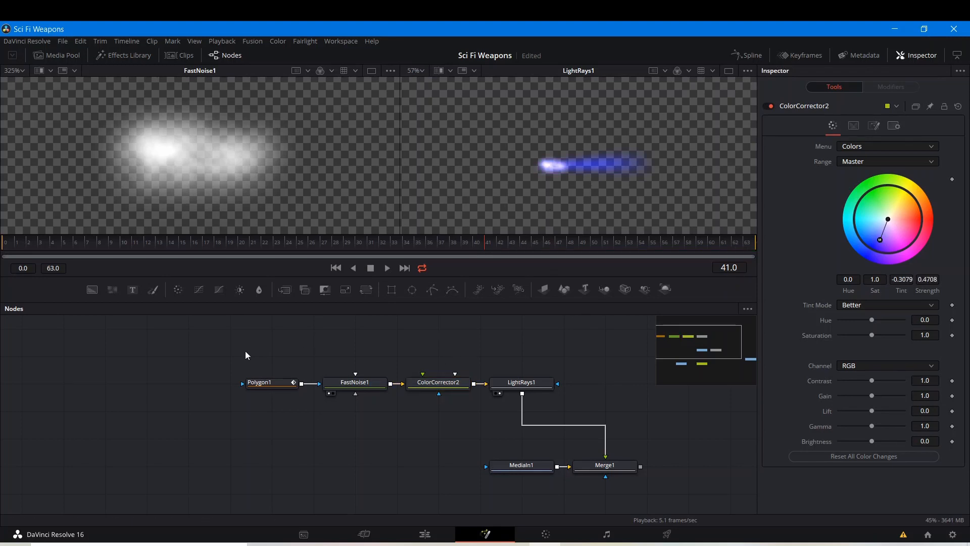
Step: Shift the glow node chain further from the merge and paste a copy of FastNoise1 below LightRays1
{"action": "left_click_drag", "start_coordinate": [244, 350], "coordinate": [355, 383]}
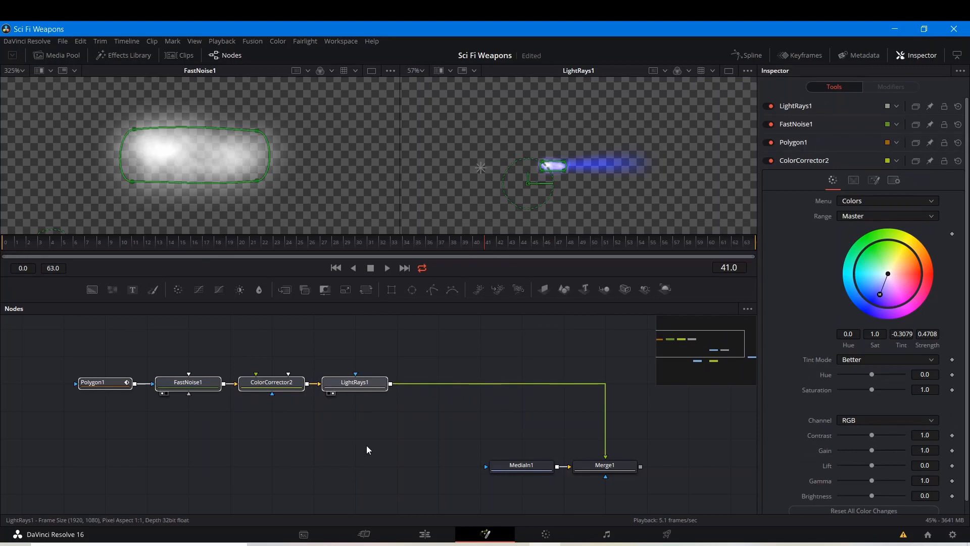
{"action": "left_click", "coordinate": [354, 382]}
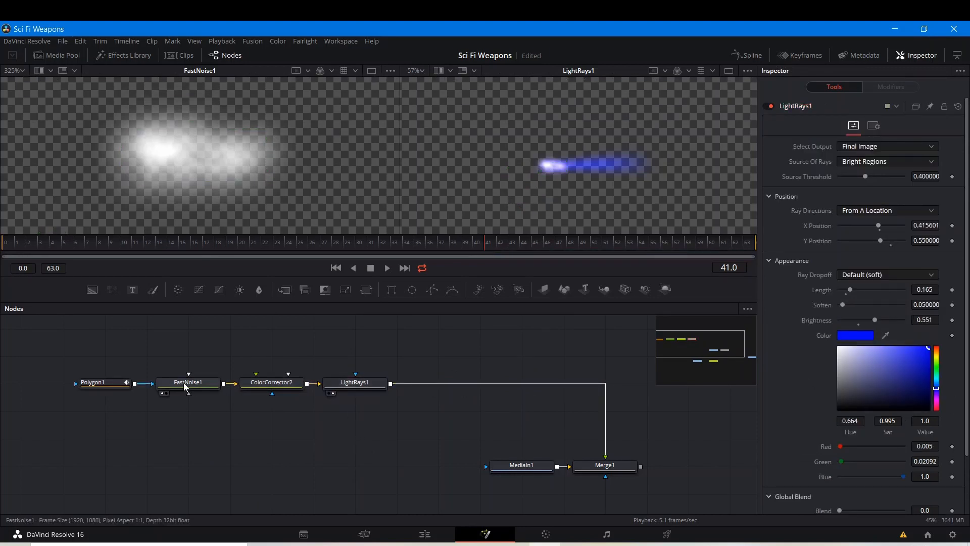
{"action": "right_click", "coordinate": [183, 382]}
{"action": "left_click", "coordinate": [220, 307]}
{"action": "left_click", "coordinate": [347, 472]}
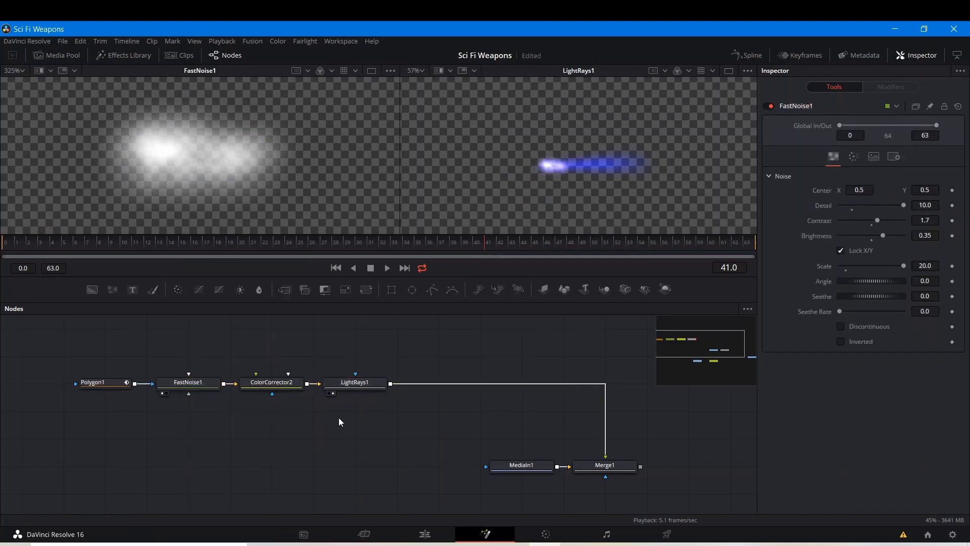
{"action": "right_click", "coordinate": [338, 418]}
{"action": "left_click", "coordinate": [362, 544]}
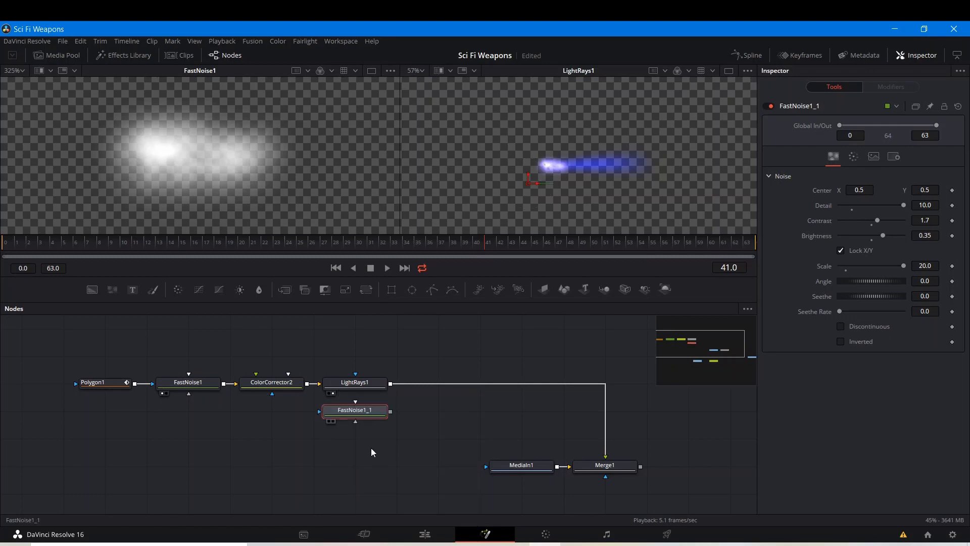
Step: Insert a Displace node after LightRays1
{"action": "left_click", "coordinate": [372, 384]}
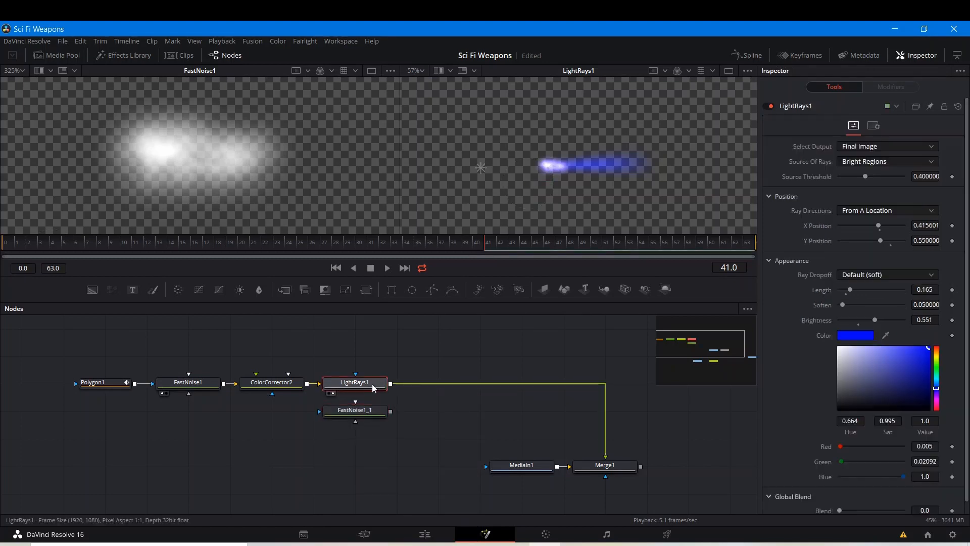
{"action": "key", "text": "shift+space"}
{"action": "type", "text": "dis"}
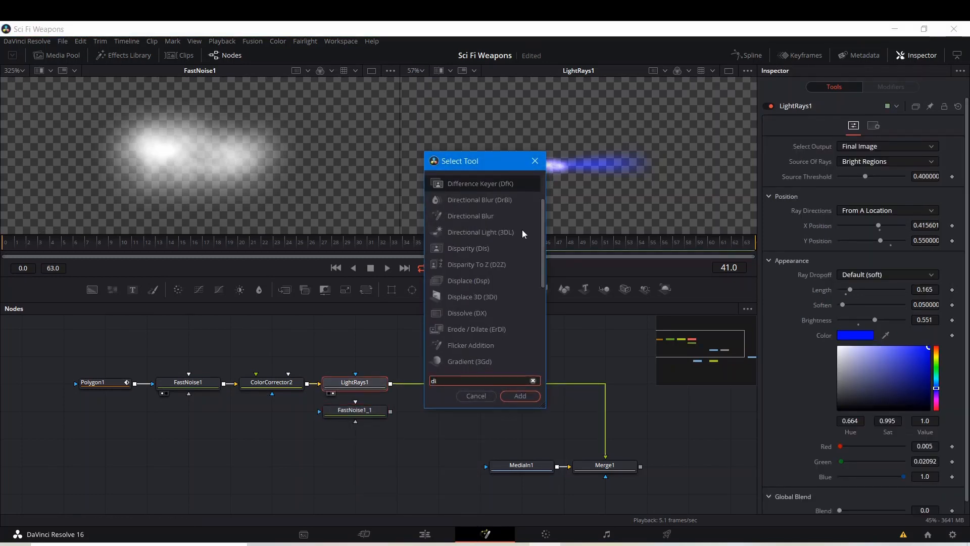
{"action": "type", "text": "p"}
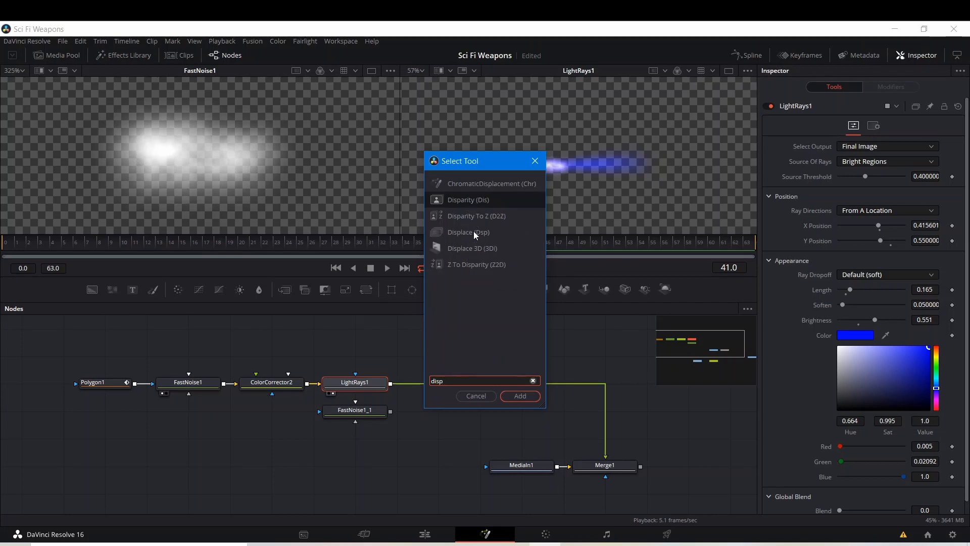
{"action": "left_click", "coordinate": [474, 231]}
{"action": "left_click", "coordinate": [525, 398]}
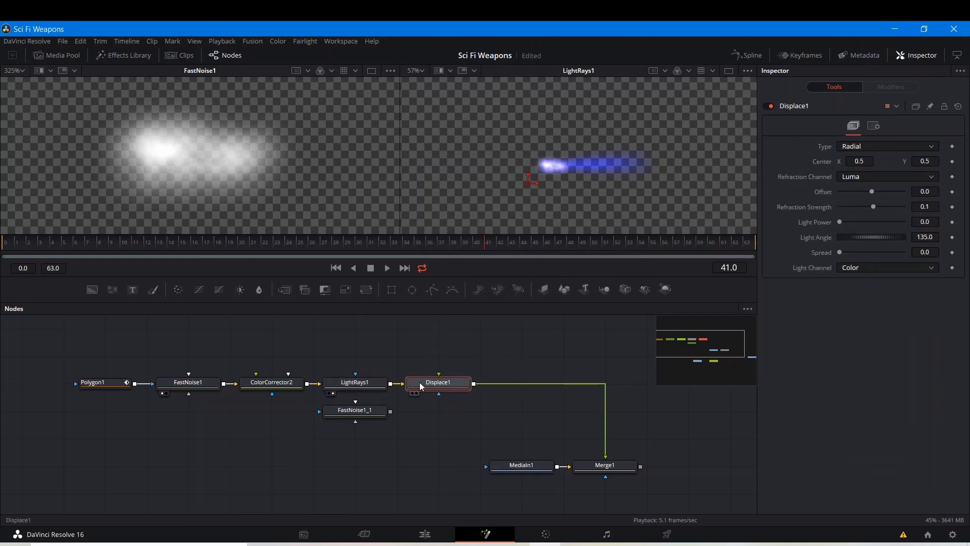
Step: Connect the copied noise to Displace1 as its displacement source, view Displace1, and set its refraction strength to 0.54
{"action": "left_click_drag", "start_coordinate": [439, 375], "coordinate": [387, 414]}
{"action": "left_click", "coordinate": [416, 393]}
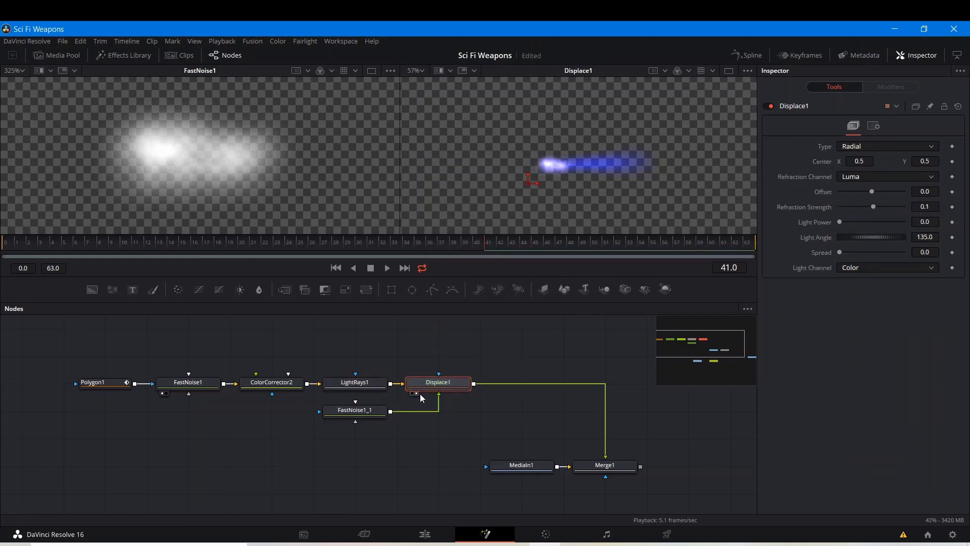
{"action": "scroll", "coordinate": [592, 172], "scroll_direction": "up", "scroll_amount": 3}
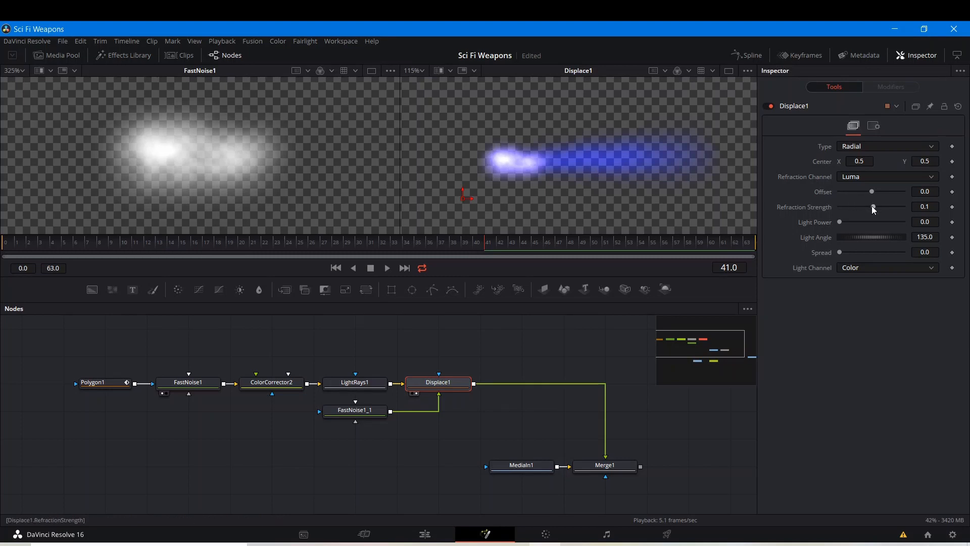
{"action": "left_click_drag", "start_coordinate": [873, 207], "coordinate": [880, 207]}
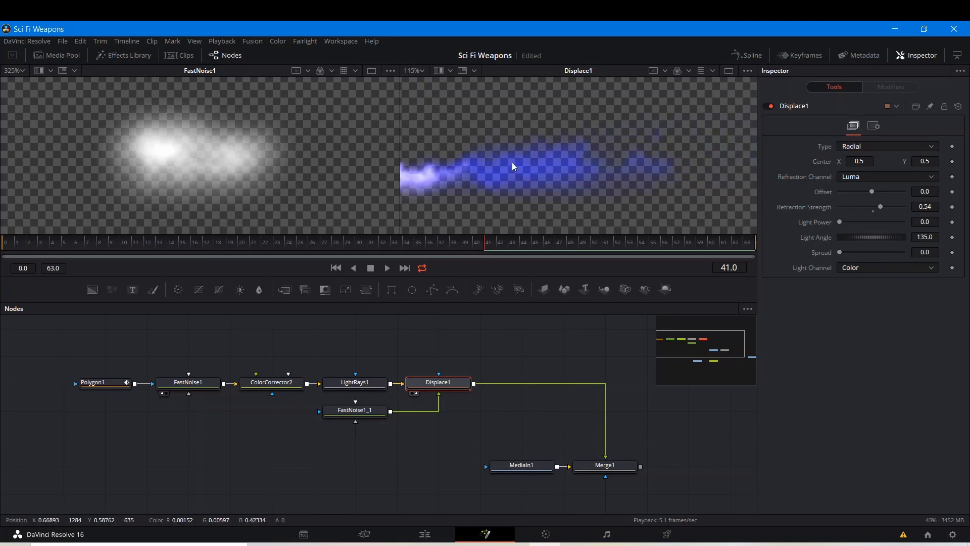
{"action": "left_click_drag", "start_coordinate": [555, 163], "coordinate": [638, 155]}
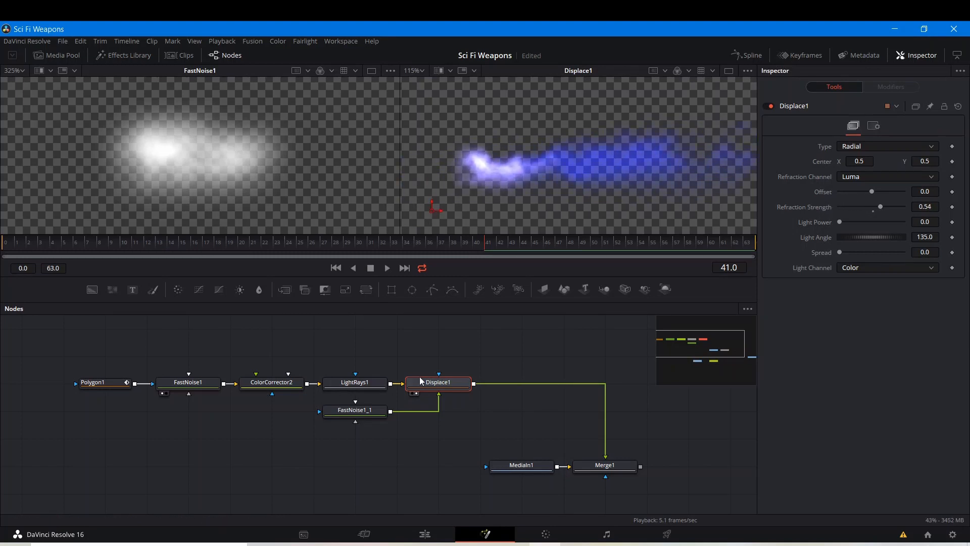
Step: Set the seethe rate of FastNoise1_1 to 1.0 and preview the animated displacement
{"action": "left_click", "coordinate": [366, 412]}
{"action": "left_click_drag", "start_coordinate": [840, 313], "coordinate": [916, 312]}
{"action": "key", "text": "space"}
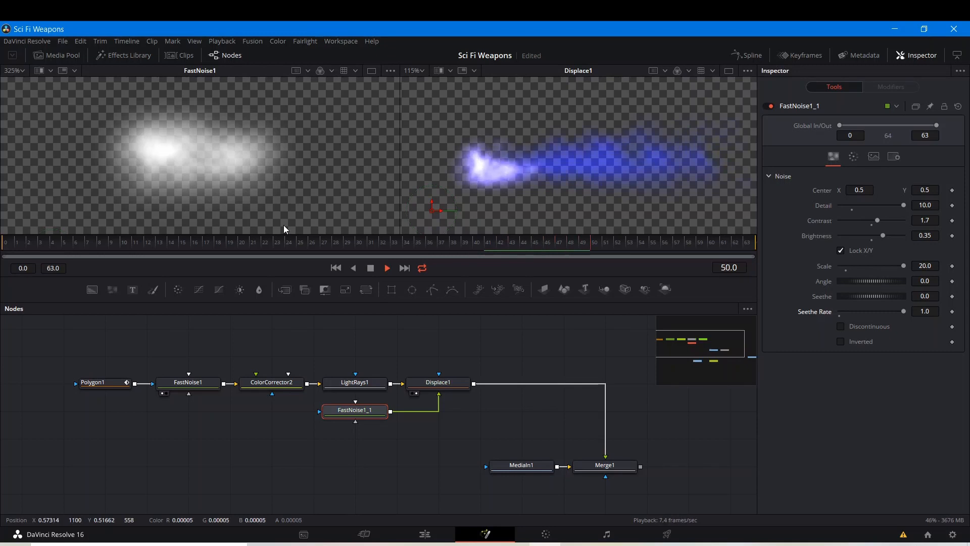
{"action": "key", "text": "space"}
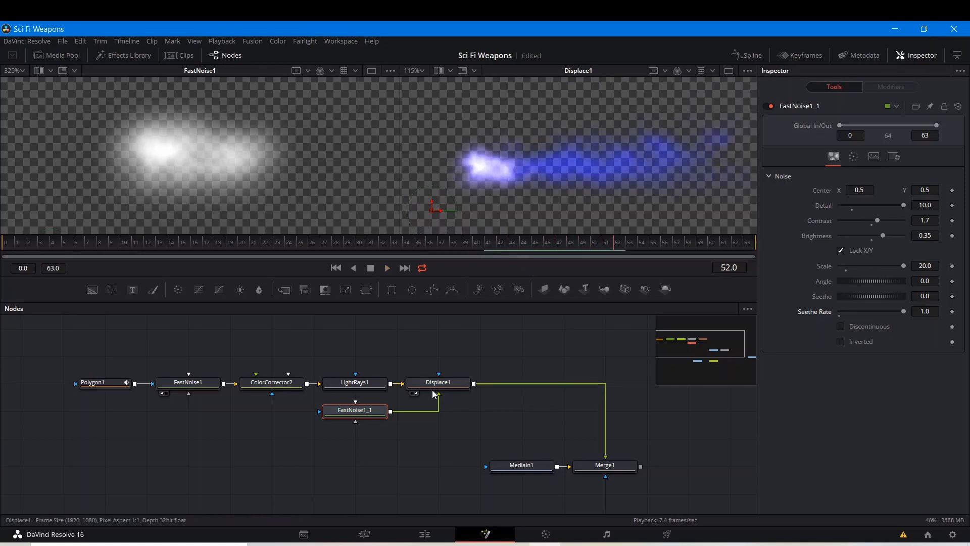
Step: View Merge1 and reposition the beam onto the gun's muzzle at frame 52, with its center at about 0.478, 0.528
{"action": "left_click", "coordinate": [594, 469]}
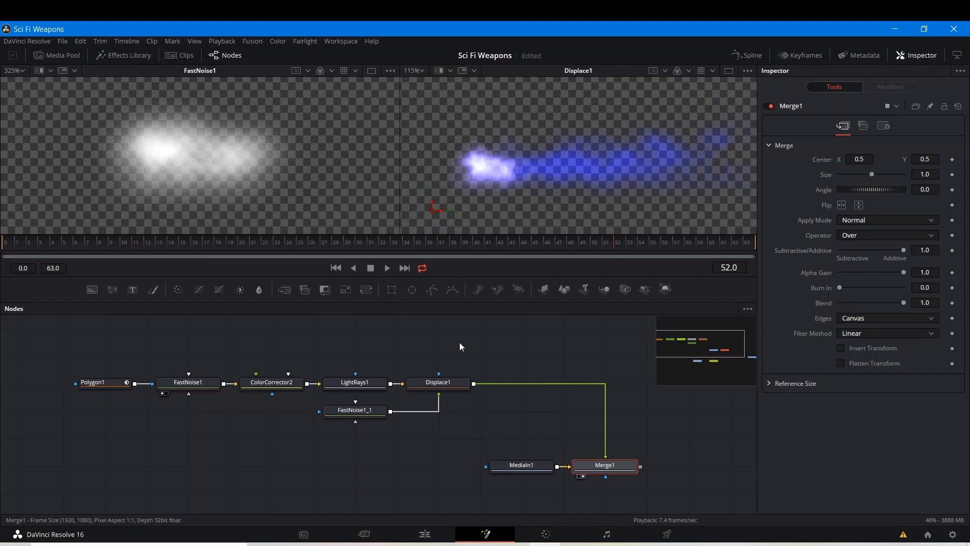
{"action": "scroll", "coordinate": [459, 181], "scroll_direction": "down", "scroll_amount": 5}
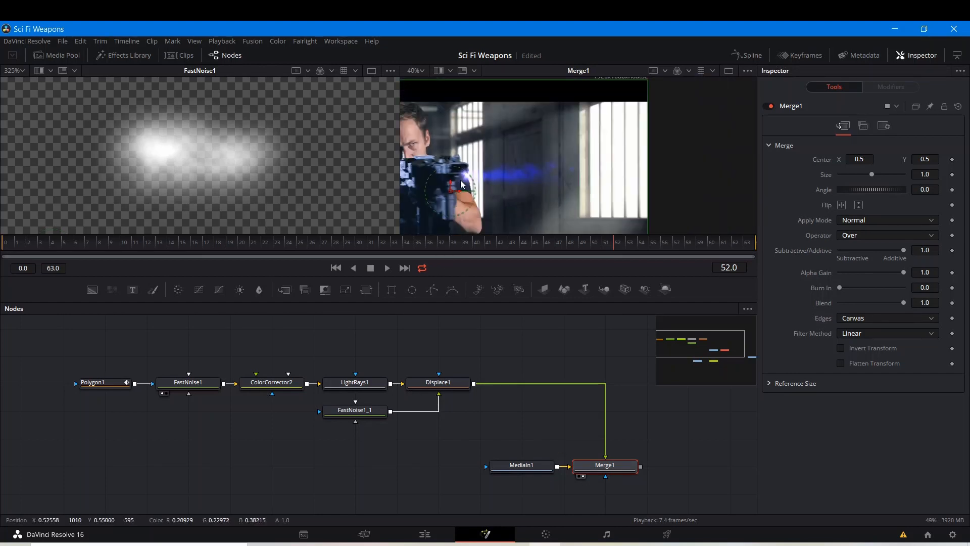
{"action": "scroll", "coordinate": [460, 183], "scroll_direction": "up", "scroll_amount": 3}
{"action": "scroll", "coordinate": [516, 180], "scroll_direction": "up", "scroll_amount": 2}
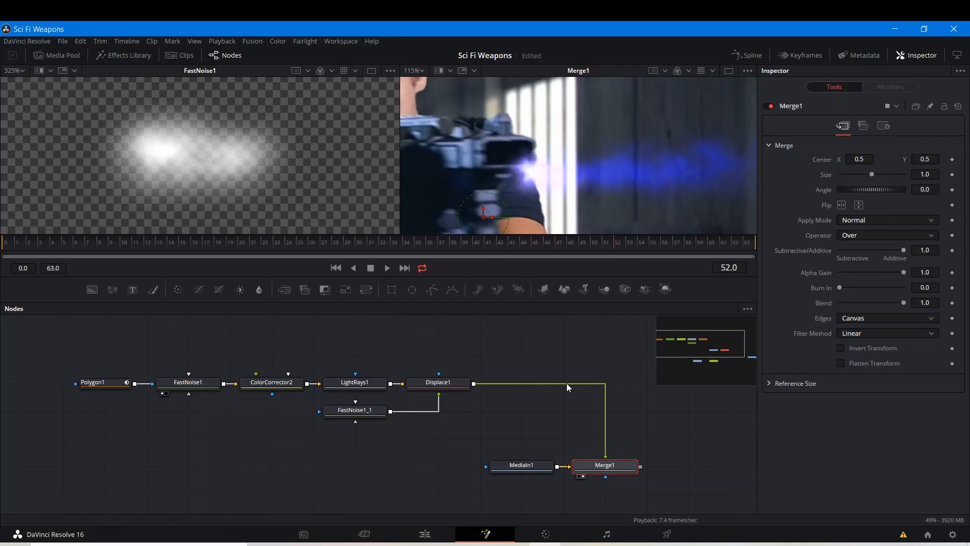
{"action": "left_click", "coordinate": [483, 208]}
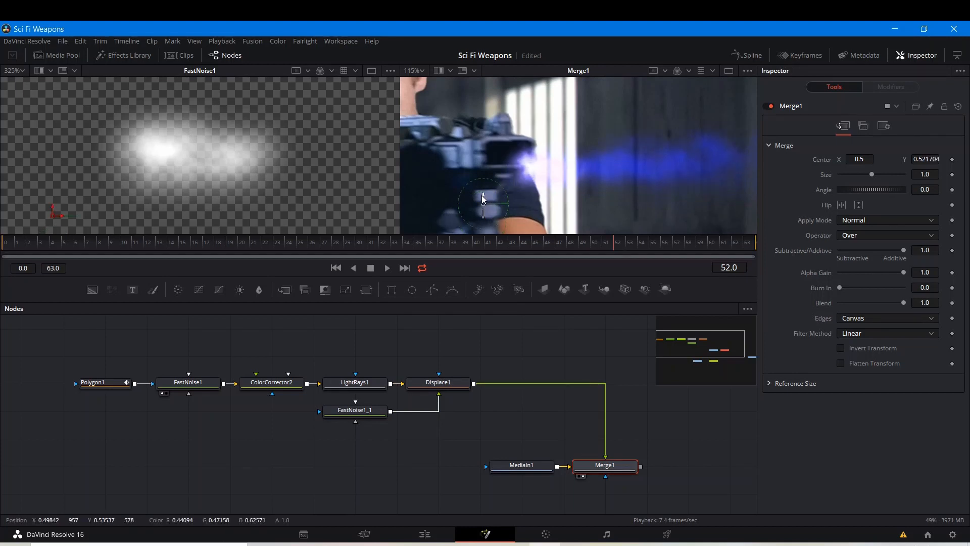
{"action": "left_click_drag", "start_coordinate": [482, 198], "coordinate": [456, 189]}
{"action": "scroll", "coordinate": [458, 193], "scroll_direction": "down", "scroll_amount": 5}
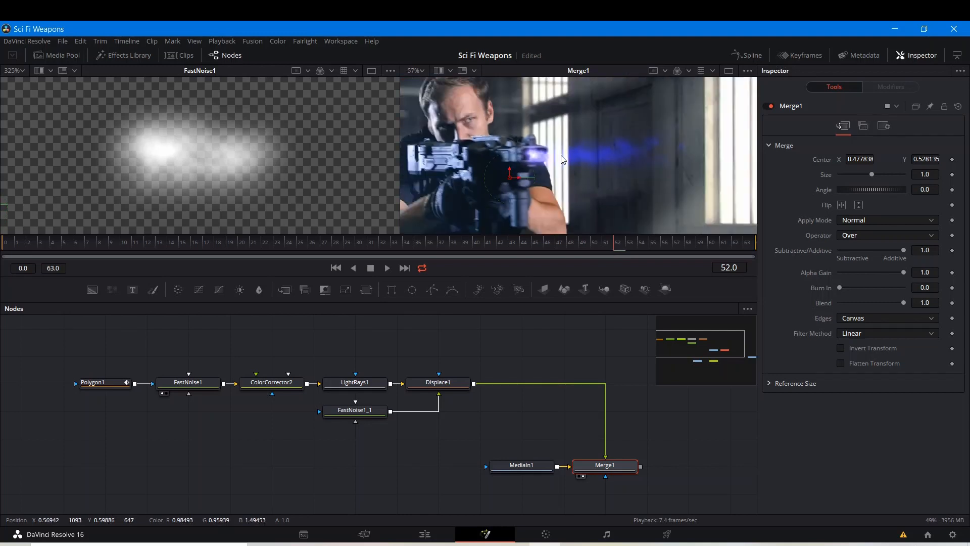
{"action": "left_click", "coordinate": [532, 328]}
{"action": "scroll", "coordinate": [538, 153], "scroll_direction": "up", "scroll_amount": 2}
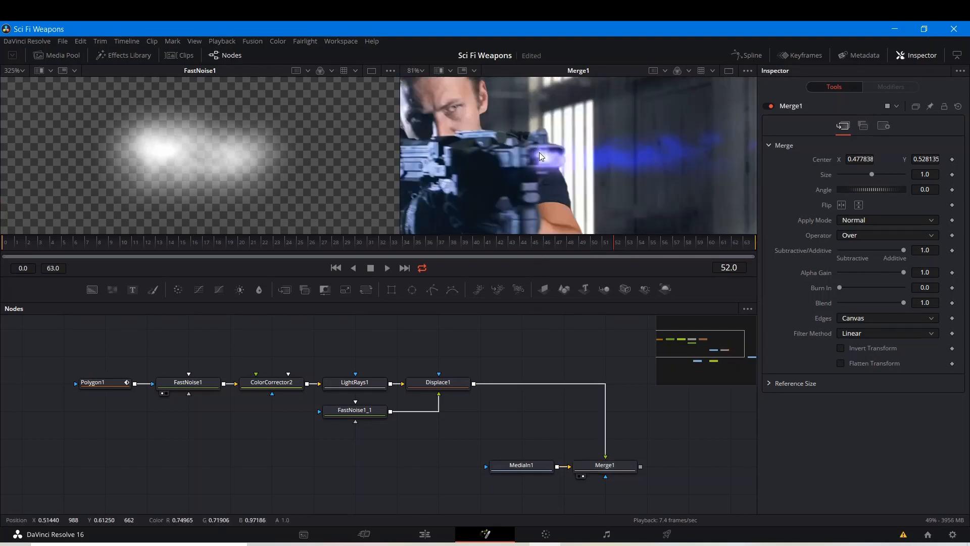
Step: Realign the merged beam with the gun's muzzle at frame 39, moving Merge1's center to about 0.4996, 0.5111
{"action": "left_click", "coordinate": [596, 468]}
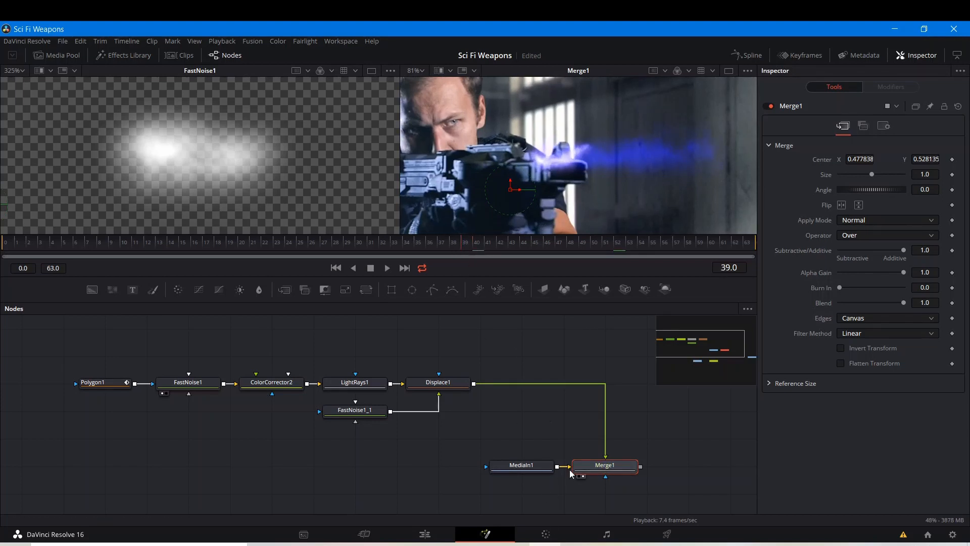
{"action": "left_click_drag", "start_coordinate": [511, 188], "coordinate": [530, 187]}
{"action": "left_click_drag", "start_coordinate": [529, 187], "coordinate": [531, 192]}
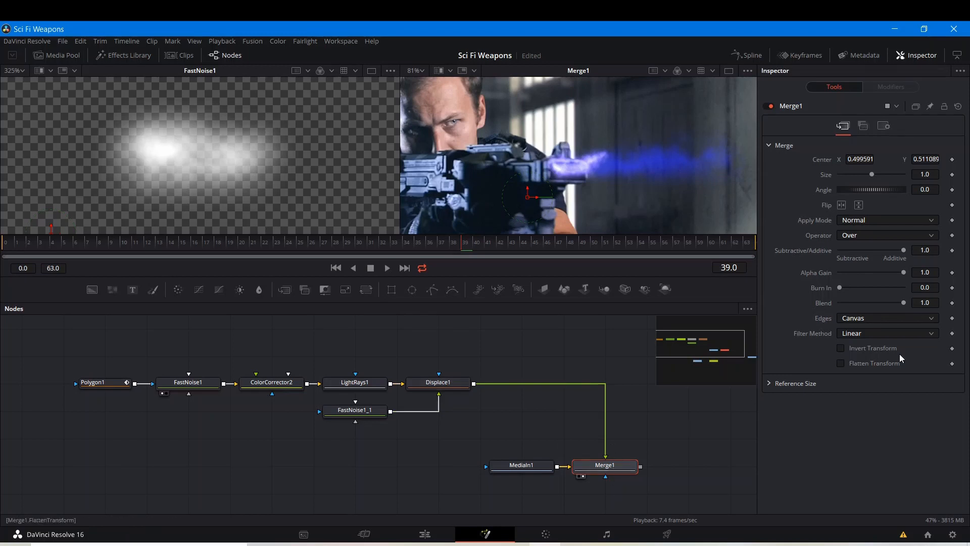
Step: Animate Merge1's blend as a one-frame flash: 0.0 at frame 39, 1.0 at frame 40 and 0.0 at frame 41
{"action": "right_click", "coordinate": [824, 305]}
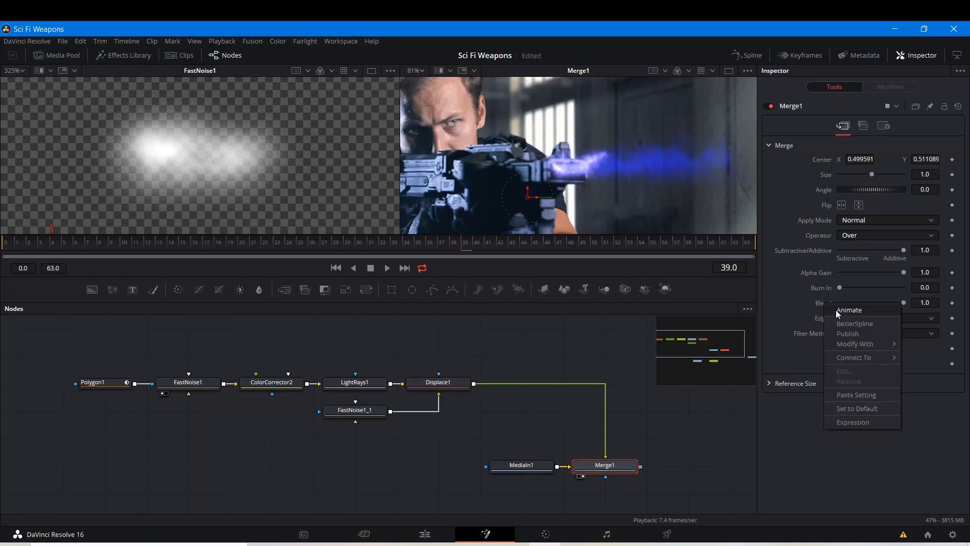
{"action": "left_click", "coordinate": [838, 312]}
{"action": "left_click_drag", "start_coordinate": [902, 303], "coordinate": [791, 310]}
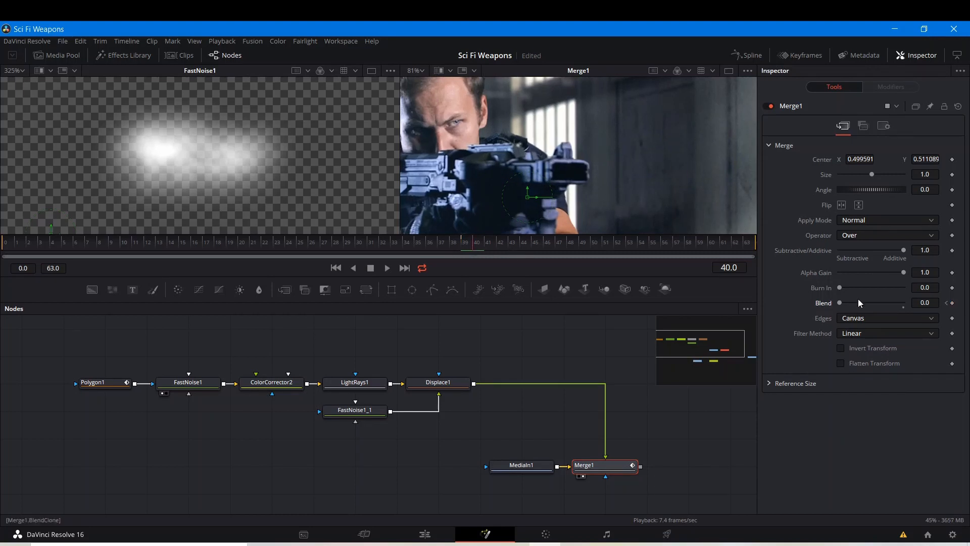
{"action": "left_click_drag", "start_coordinate": [841, 301], "coordinate": [907, 302]}
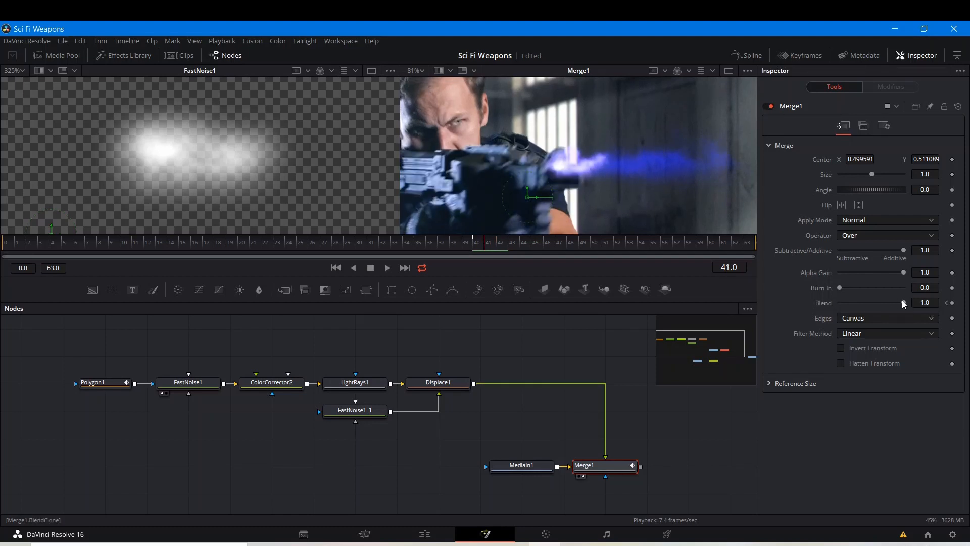
{"action": "left_click_drag", "start_coordinate": [903, 303], "coordinate": [829, 297]}
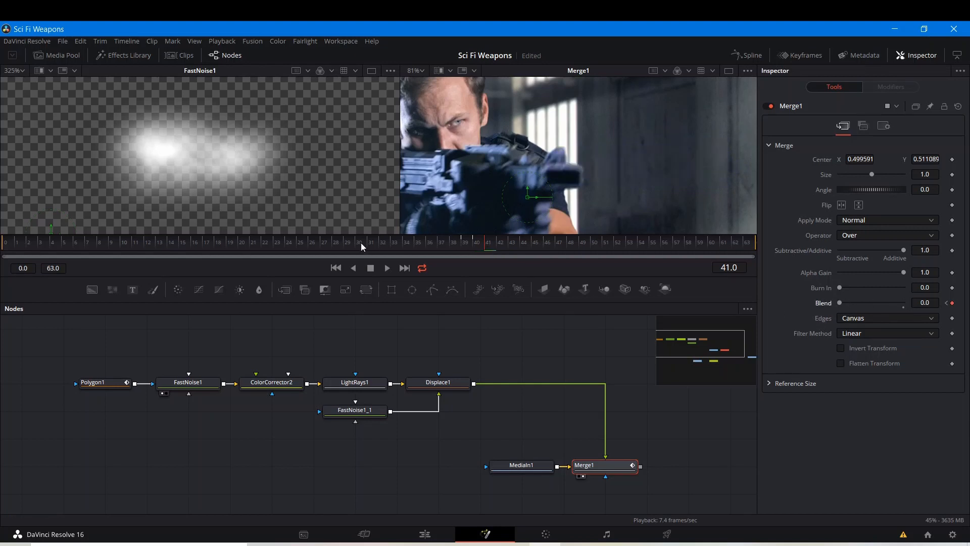
Step: Play back the blend animation and save the project
{"action": "key", "text": "space"}
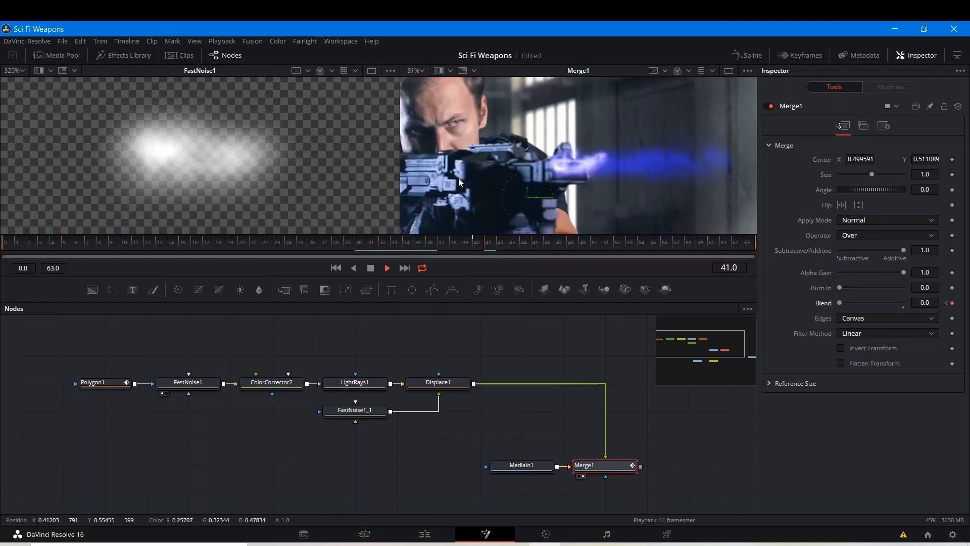
{"action": "key", "text": "space"}
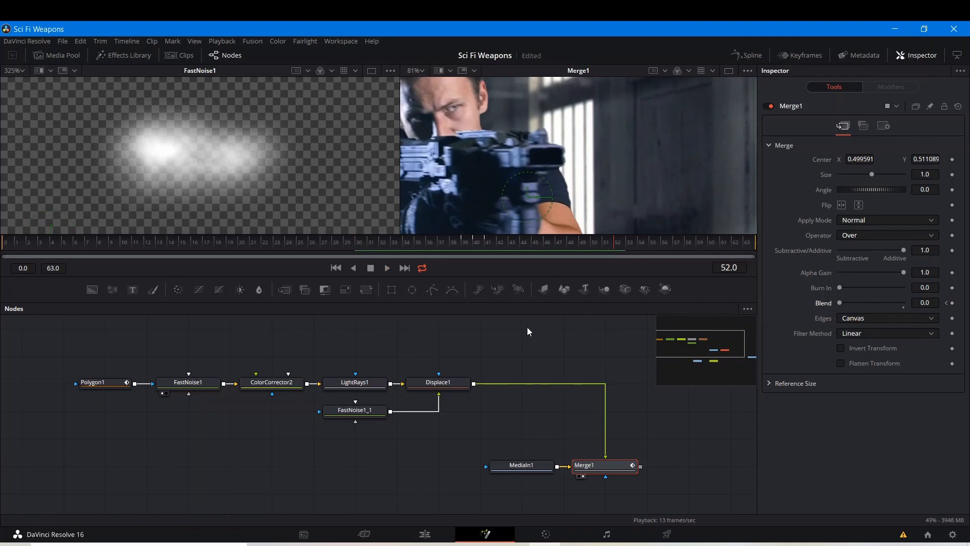
{"action": "key", "text": "ctrl+s"}
Step: Replay the shot from before frame 39 to examine the timing of the one-frame beam flash
{"action": "left_click", "coordinate": [486, 239]}
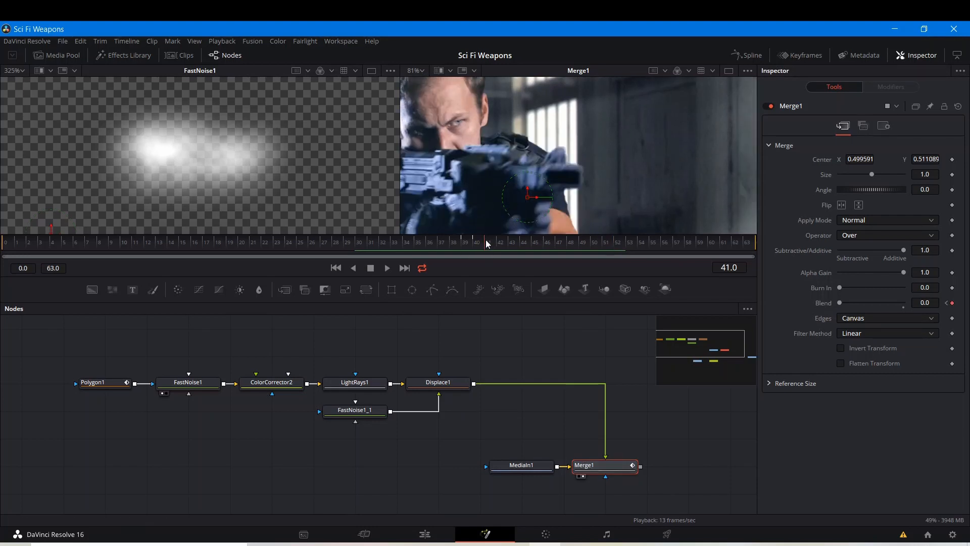
{"action": "left_click", "coordinate": [428, 237]}
{"action": "key", "text": "space"}
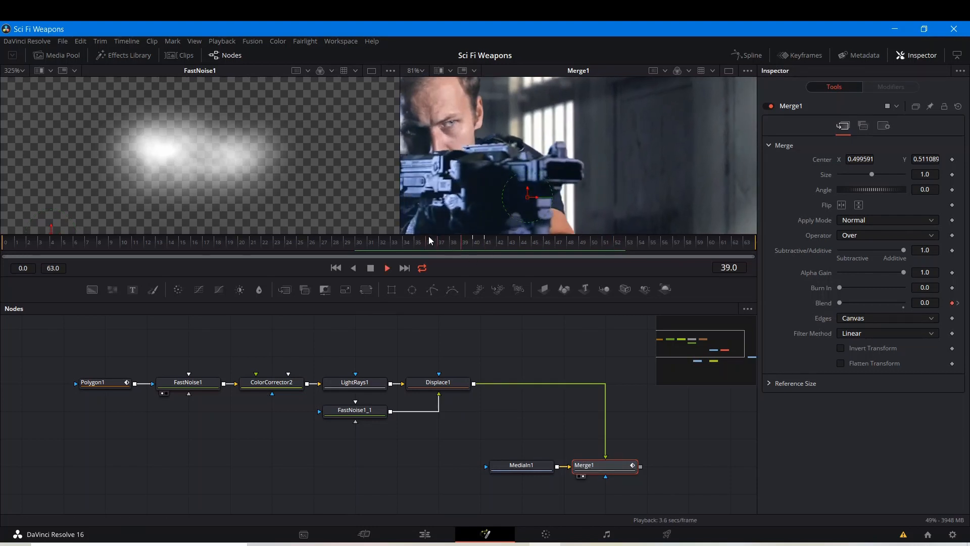
{"action": "key", "text": "space"}
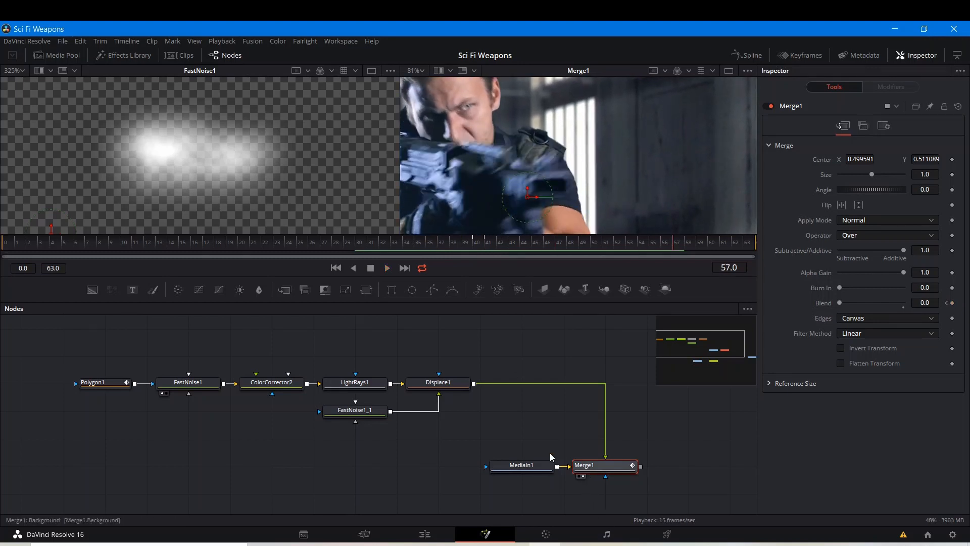
{"action": "left_click", "coordinate": [481, 431]}
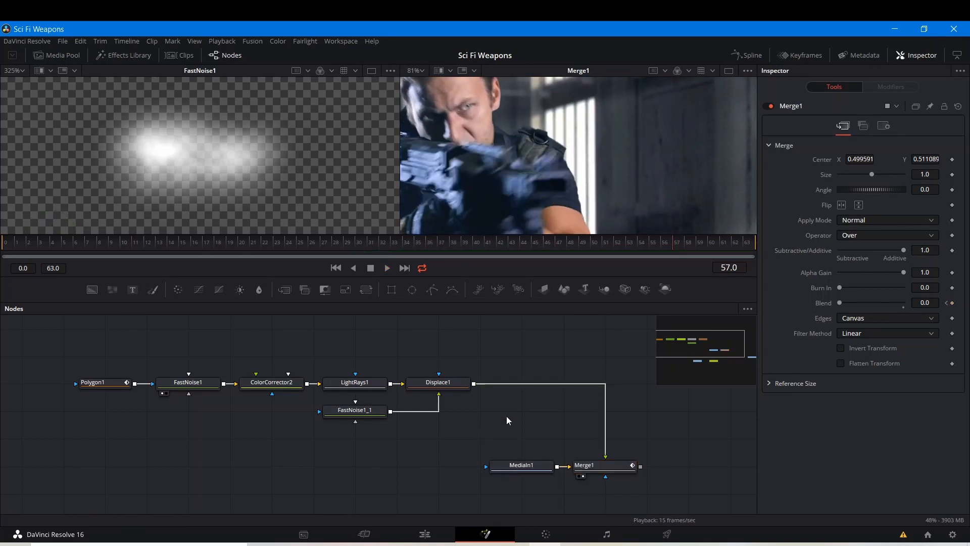
{"action": "left_click", "coordinate": [368, 240]}
{"action": "key", "text": "space"}
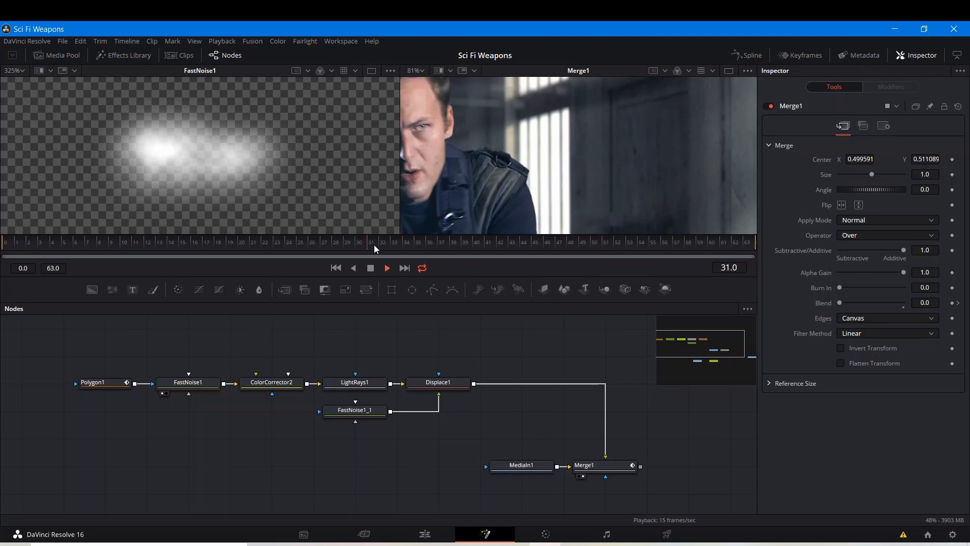
{"action": "key", "text": "space"}
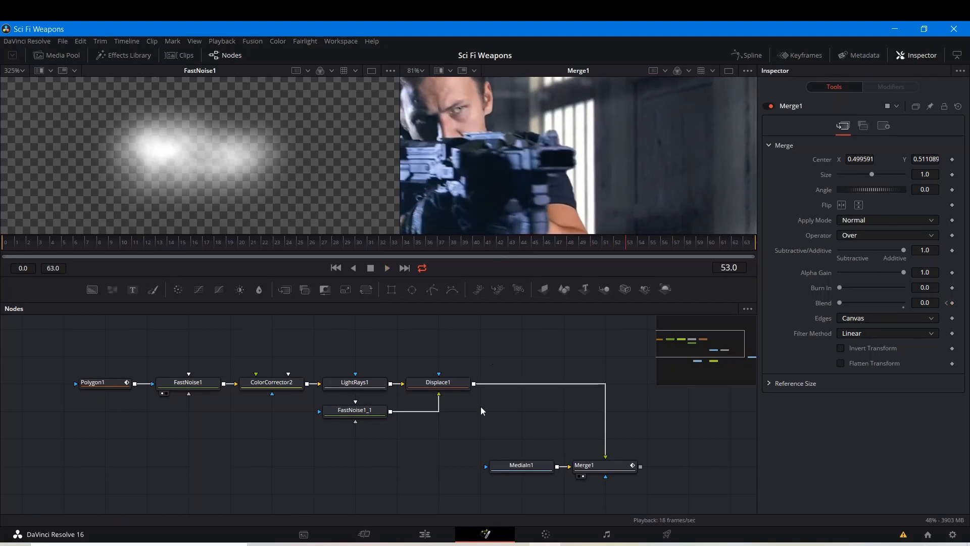
Step: Insert a BrightnessContrast node between Displace1 and Merge1
{"action": "left_click_drag", "start_coordinate": [453, 397], "coordinate": [276, 370]}
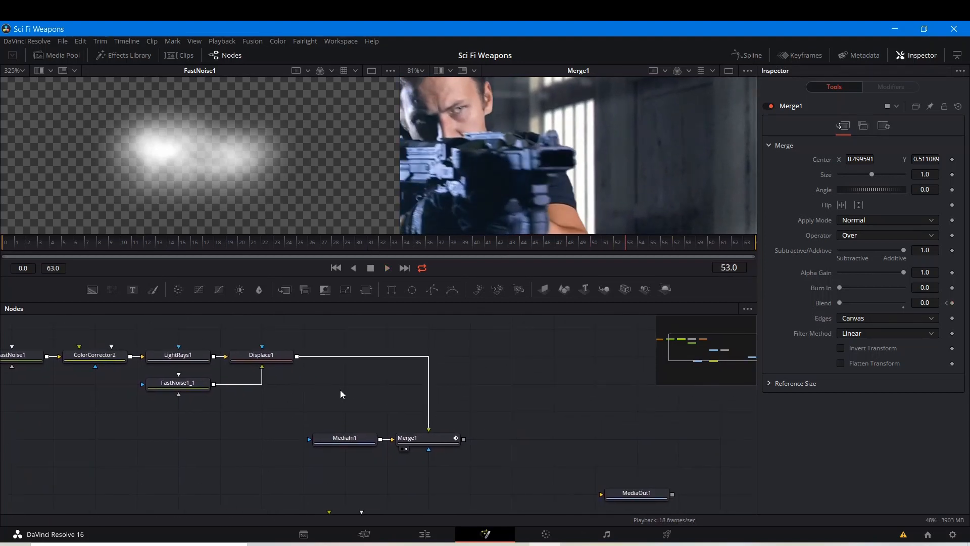
{"action": "left_click", "coordinate": [270, 360]}
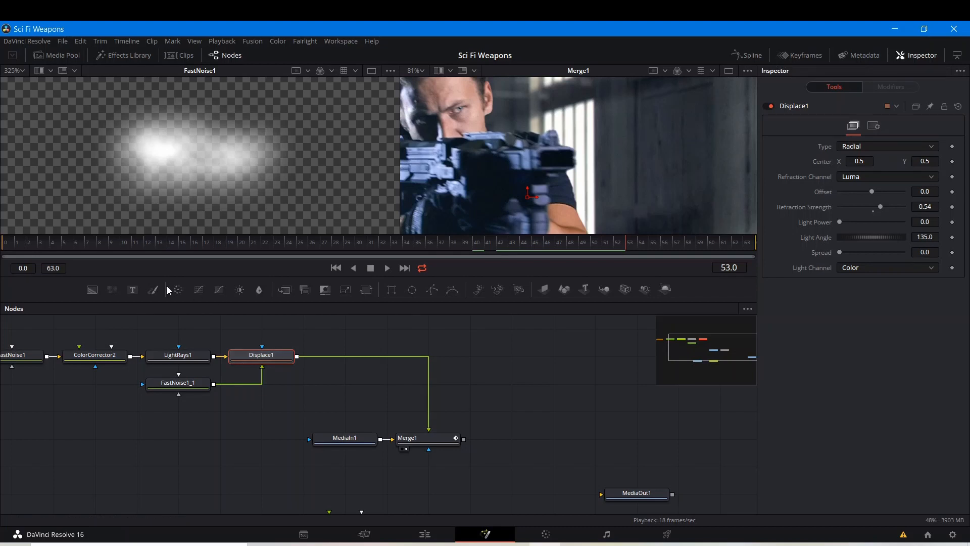
{"action": "left_click", "coordinate": [240, 290]}
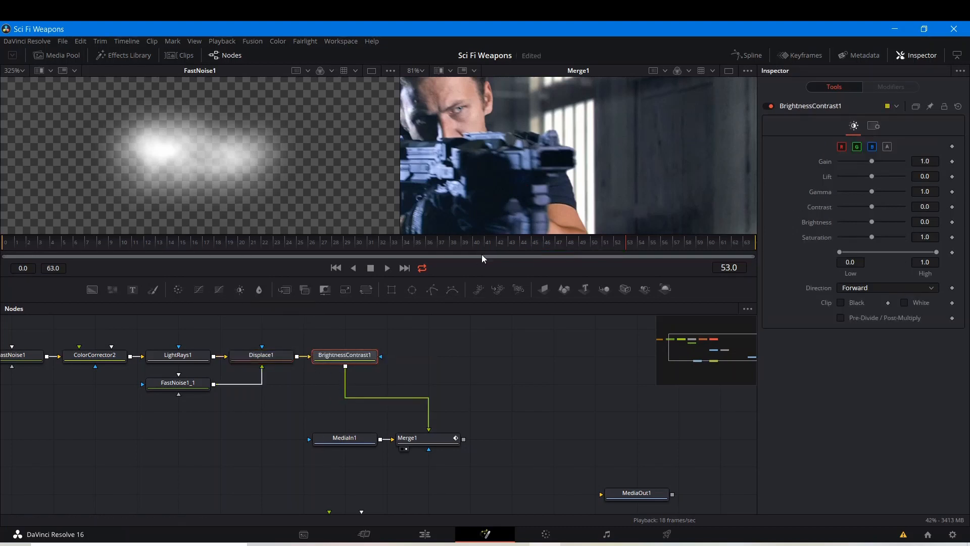
Step: Animate the brightness of BrightnessContrast1 with a 0.0 keyframe at frame 39
{"action": "left_click", "coordinate": [460, 243]}
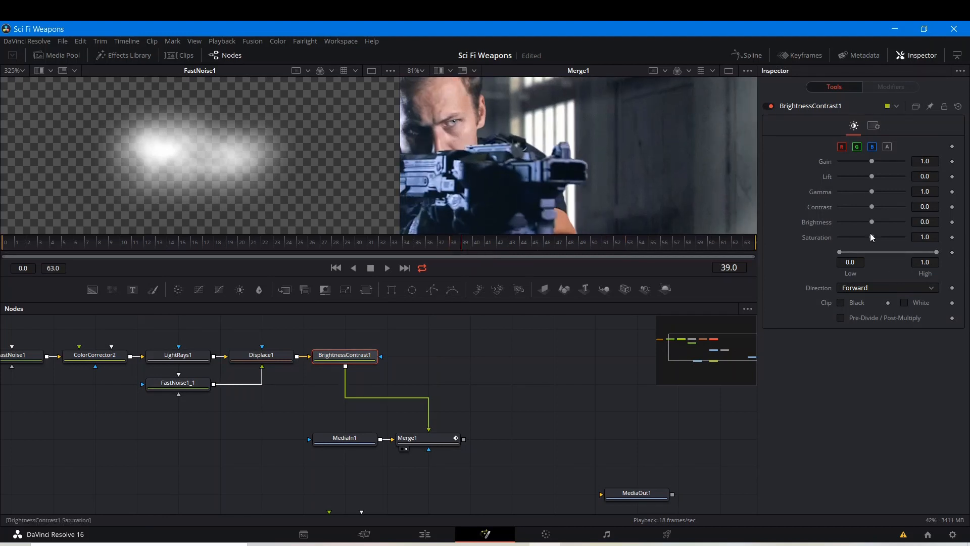
{"action": "right_click", "coordinate": [814, 223]}
{"action": "left_click", "coordinate": [832, 230]}
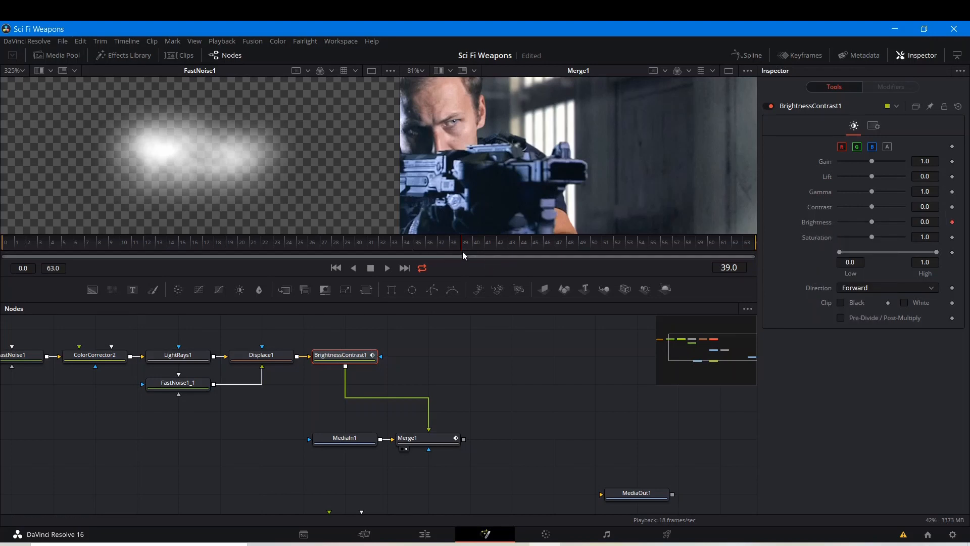
Step: Try brightness values of 0.21 and 0.19 at frame 40, and reset the brightness to 0.0
{"action": "key", "text": "Right"}
{"action": "left_click_drag", "start_coordinate": [867, 225], "coordinate": [877, 225]}
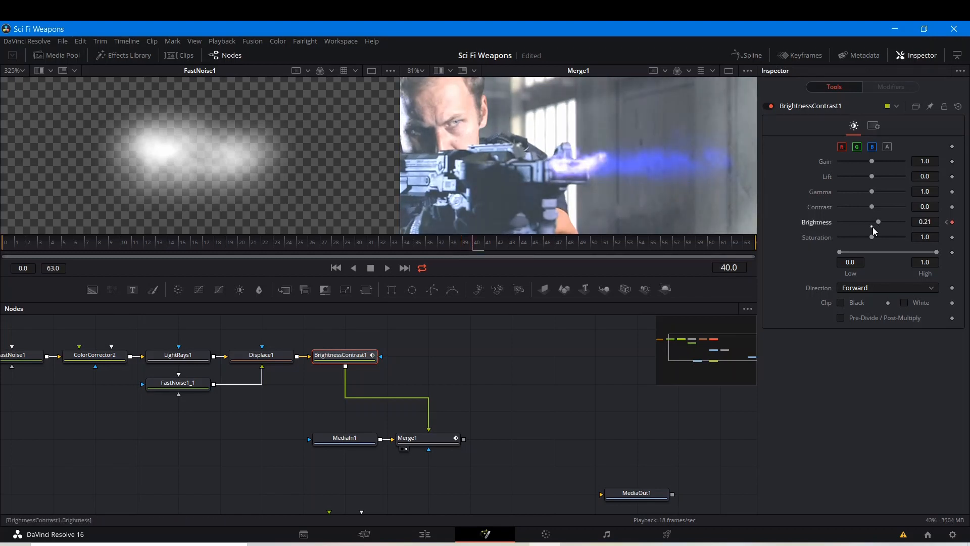
{"action": "left_click", "coordinate": [872, 226]}
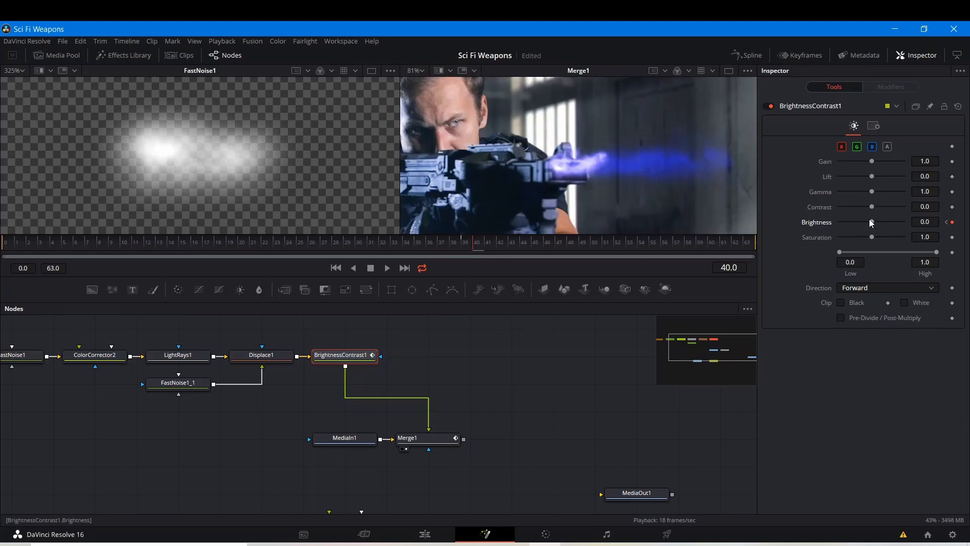
{"action": "left_click_drag", "start_coordinate": [875, 222], "coordinate": [878, 222]}
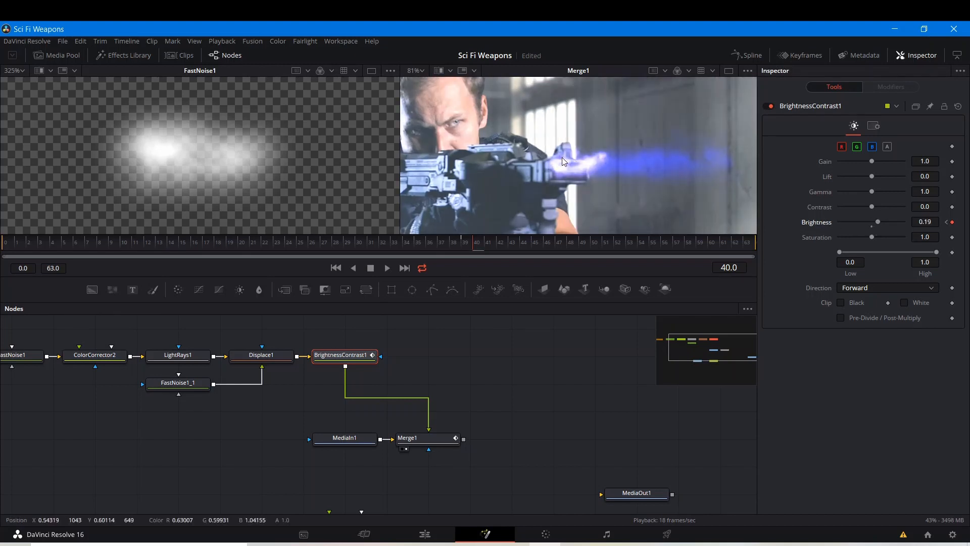
{"action": "scroll", "coordinate": [562, 156], "scroll_direction": "down", "scroll_amount": 2}
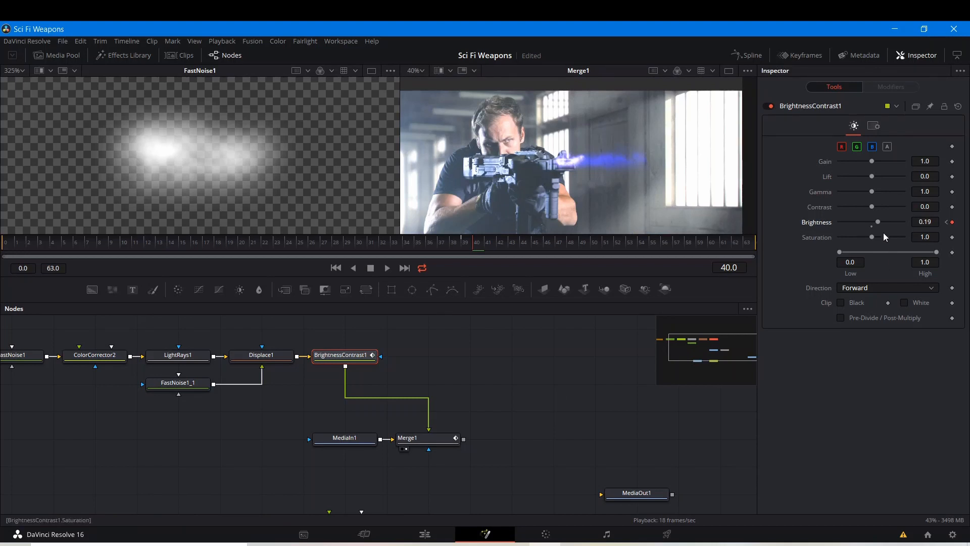
{"action": "left_click", "coordinate": [872, 226]}
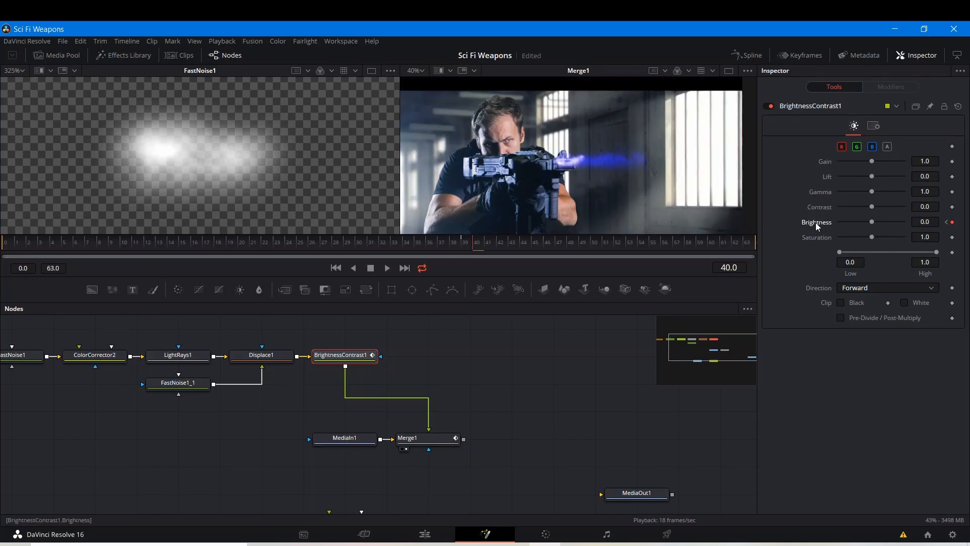
Step: Animate BrightnessContrast1's gain to 1.32 at frame 40, with 1.0 at frames 39 and 41, and preview the flash
{"action": "right_click", "coordinate": [828, 163]}
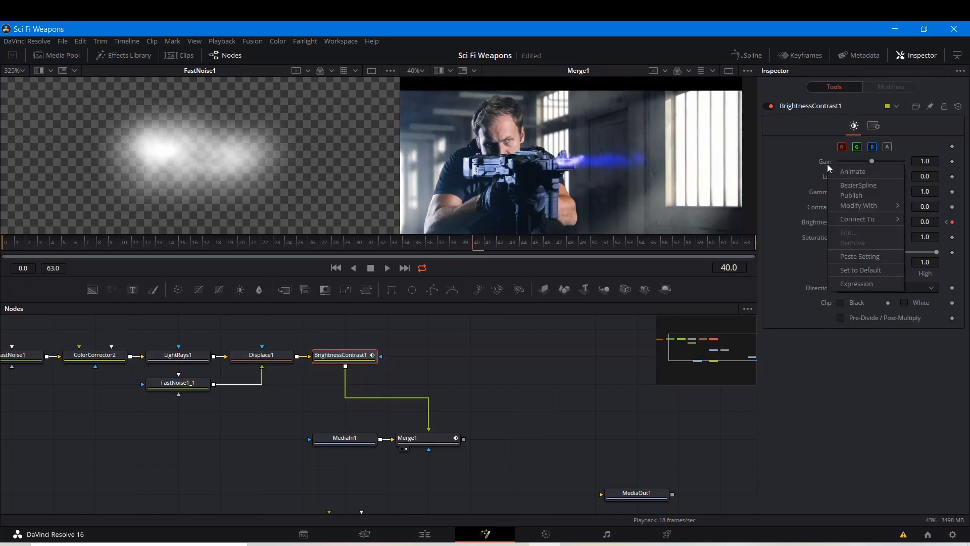
{"action": "left_click", "coordinate": [841, 174]}
{"action": "left_click_drag", "start_coordinate": [874, 162], "coordinate": [876, 162]}
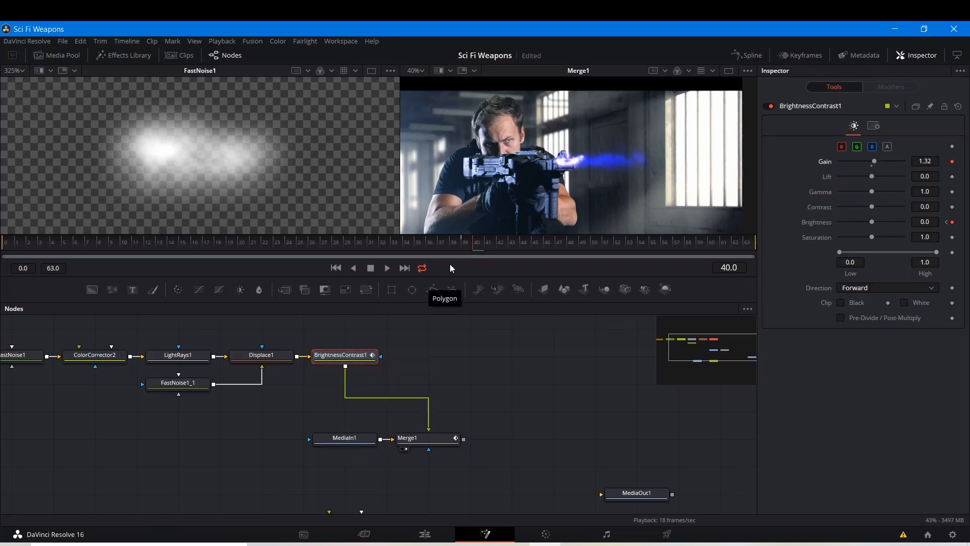
{"action": "left_click", "coordinate": [462, 244]}
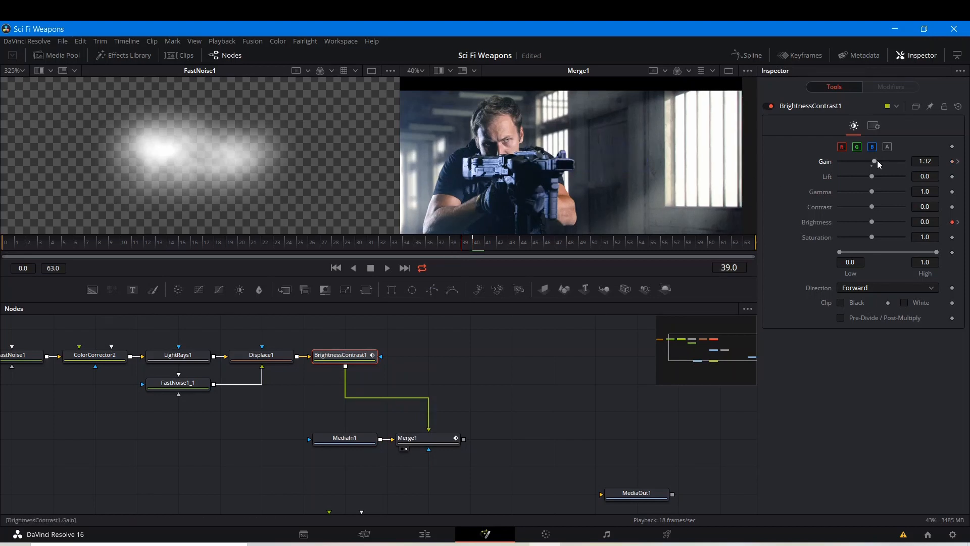
{"action": "mouse_move", "coordinate": [874, 162]}
{"action": "left_mouse_down"}
{"action": "mouse_move", "coordinate": [861, 163]}
{"action": "mouse_move", "coordinate": [870, 167]}
{"action": "left_mouse_up"}
{"action": "key", "text": "Right"}
{"action": "key", "text": "Right"}
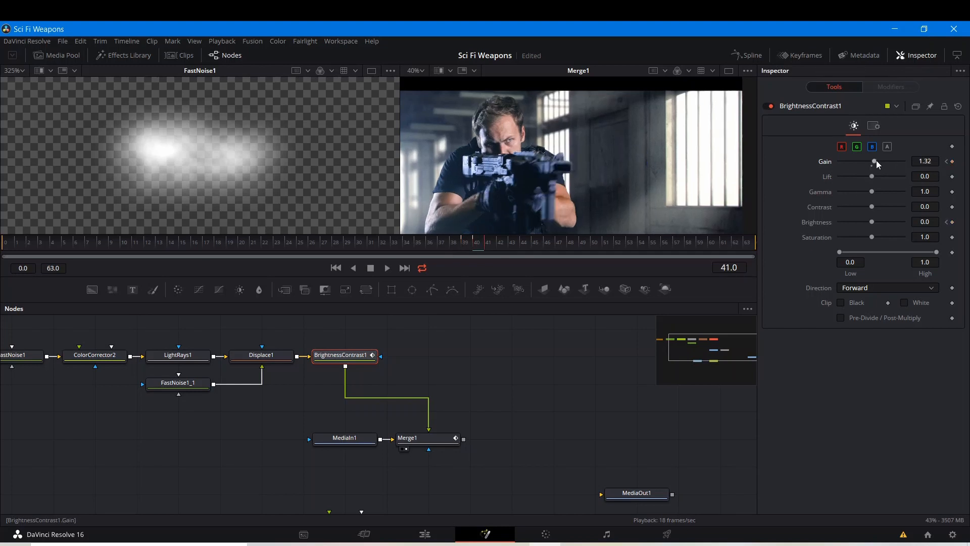
{"action": "left_click_drag", "start_coordinate": [874, 162], "coordinate": [873, 167]}
{"action": "key", "text": "space"}
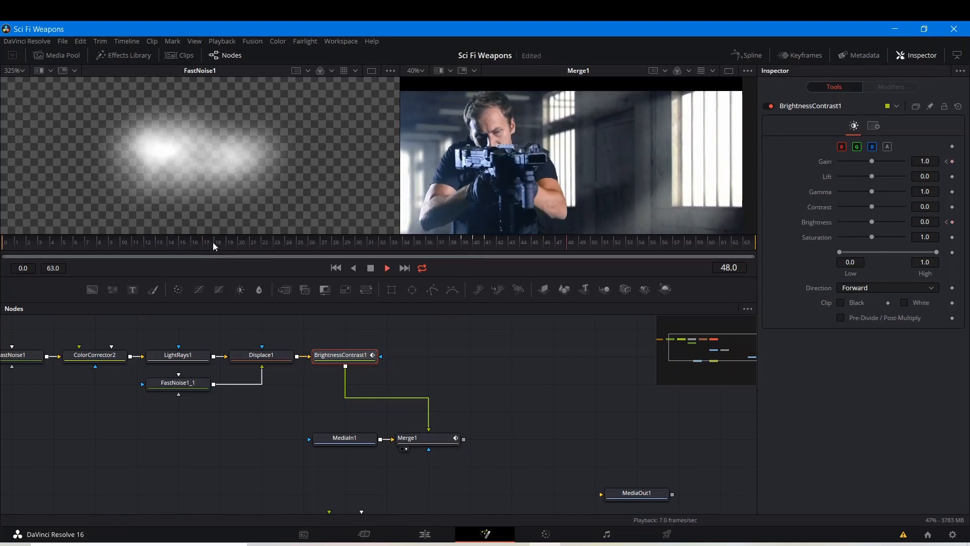
{"action": "key", "text": "space"}
{"action": "left_click_drag", "start_coordinate": [497, 447], "coordinate": [485, 440]}
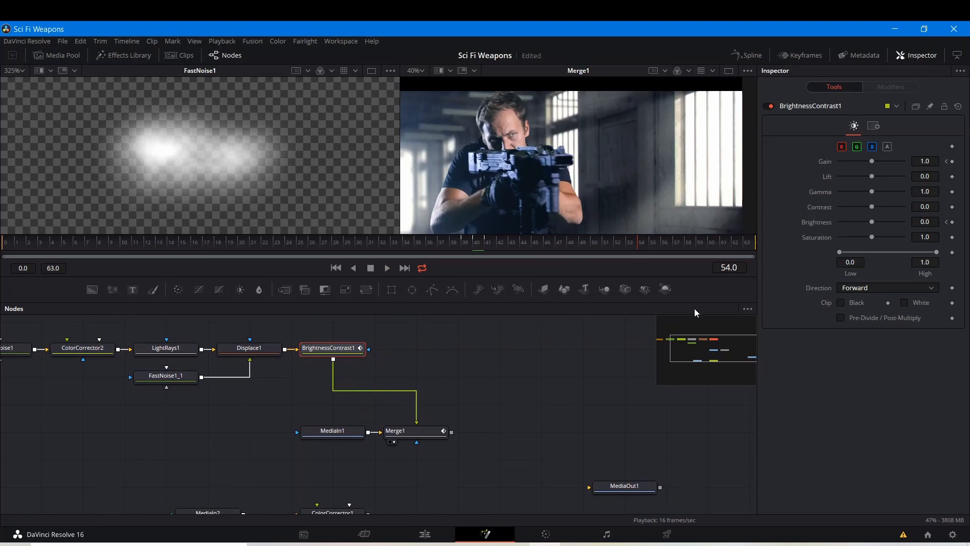
{"action": "left_click_drag", "start_coordinate": [433, 392], "coordinate": [456, 394]}
{"action": "left_click_drag", "start_coordinate": [451, 484], "coordinate": [477, 436]}
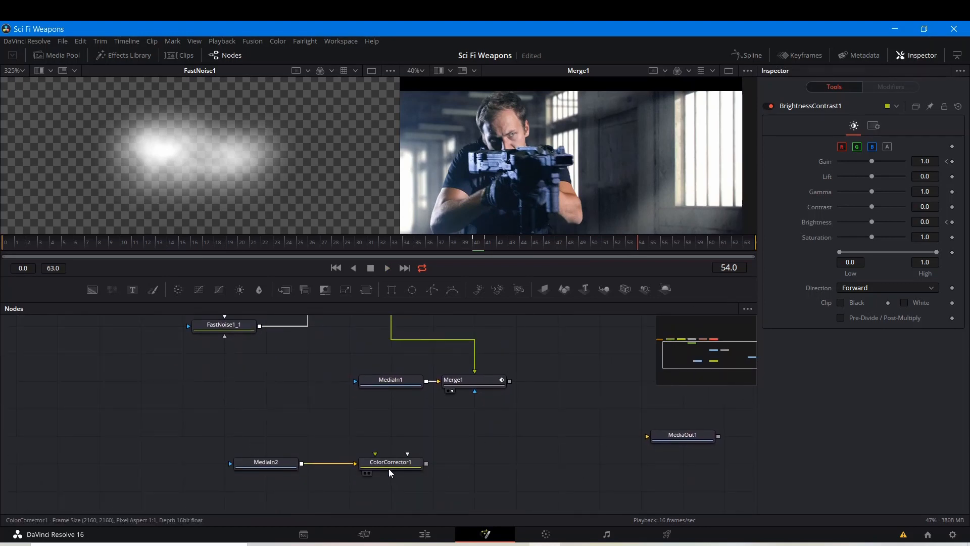
{"action": "left_click_drag", "start_coordinate": [416, 416], "coordinate": [404, 487]}
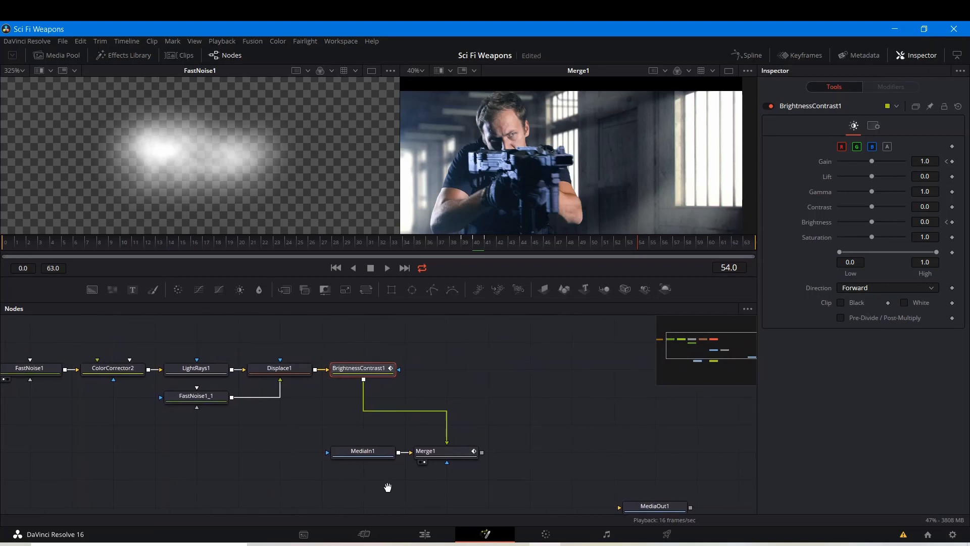
{"action": "left_click_drag", "start_coordinate": [488, 393], "coordinate": [579, 397]}
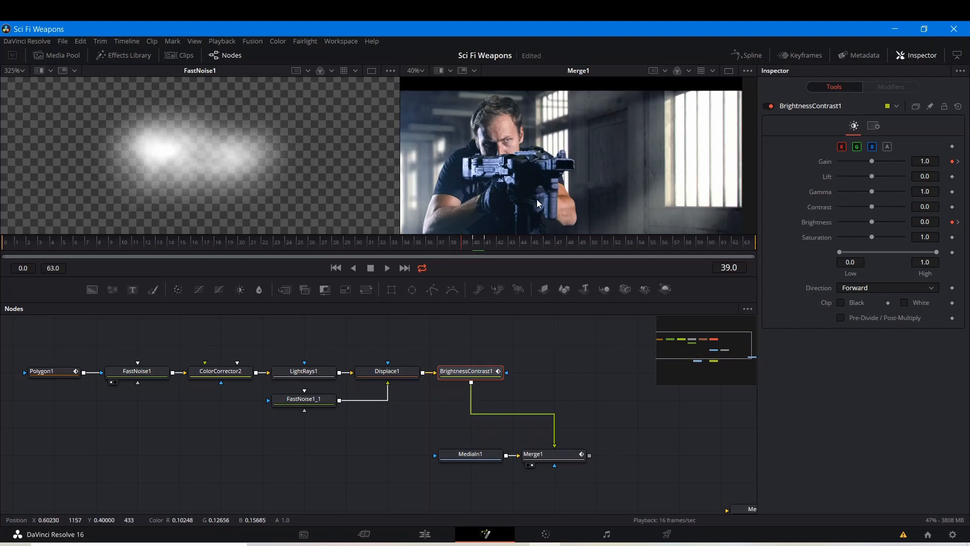
{"action": "left_click_drag", "start_coordinate": [225, 467], "coordinate": [282, 435]}
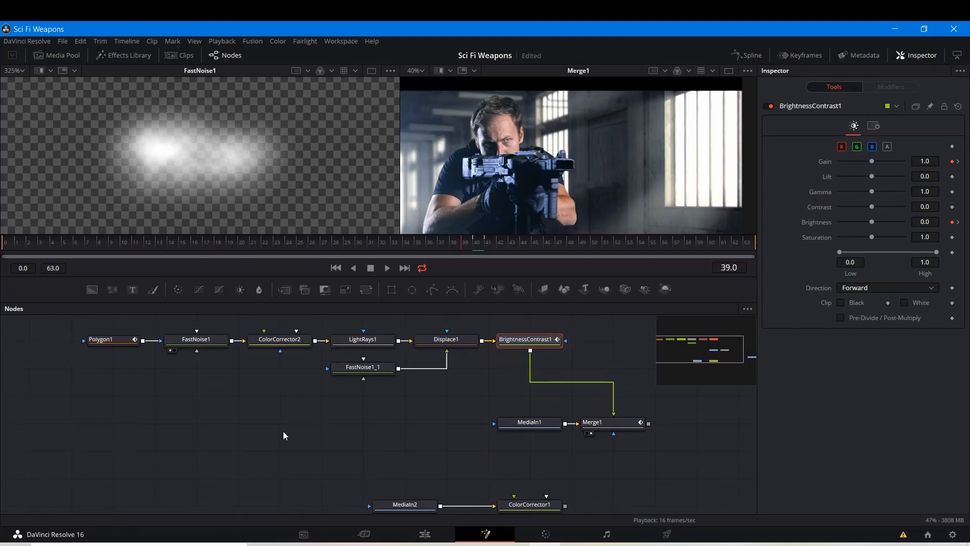
Step: Paste a copy of FastNoise1 below the beam nodes, and attach a Polygon mask to the copy
{"action": "right_click", "coordinate": [185, 342]}
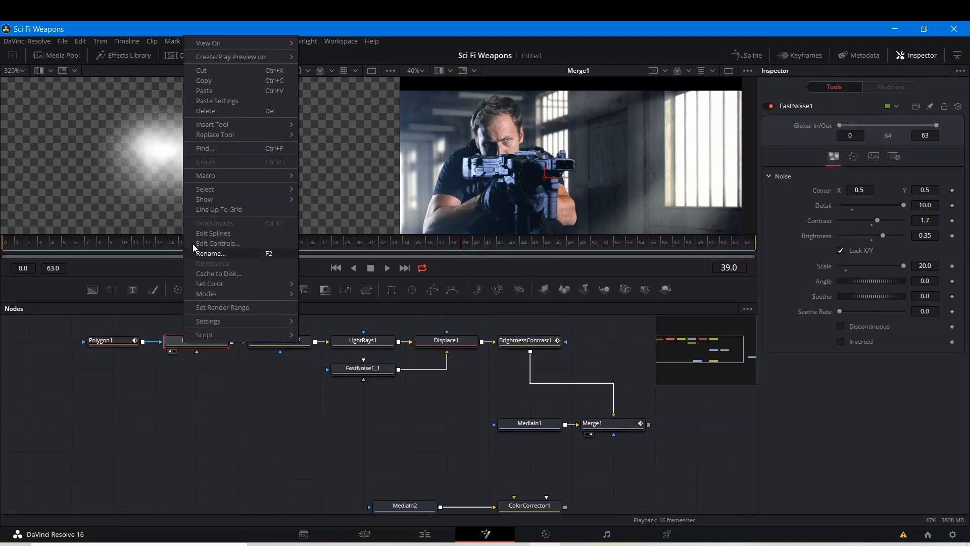
{"action": "left_click", "coordinate": [294, 378]}
{"action": "right_click", "coordinate": [295, 405]}
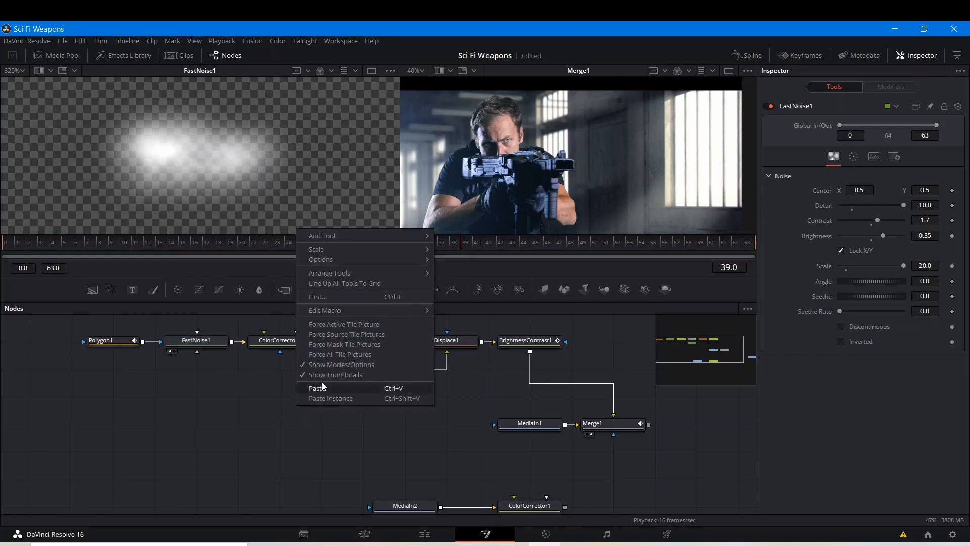
{"action": "left_click", "coordinate": [318, 388]}
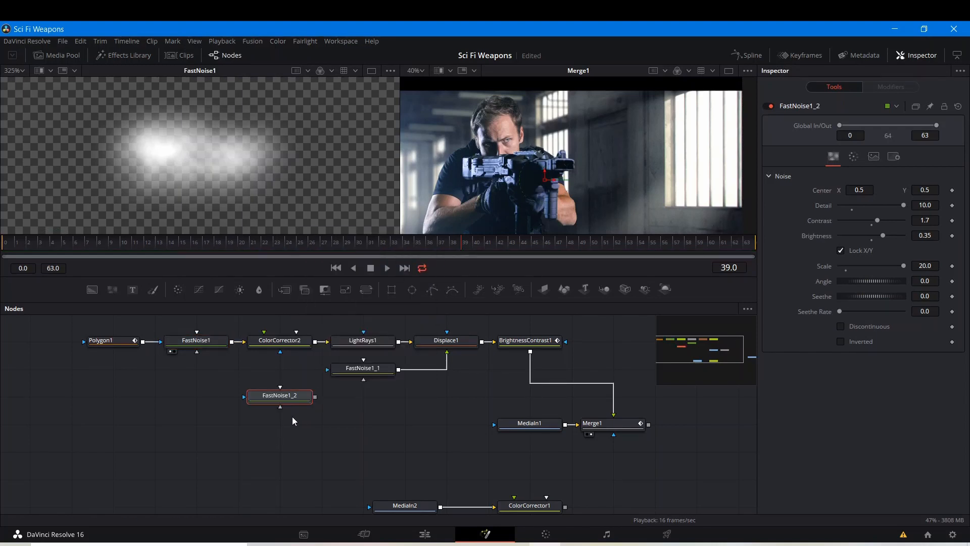
{"action": "left_click", "coordinate": [253, 406]}
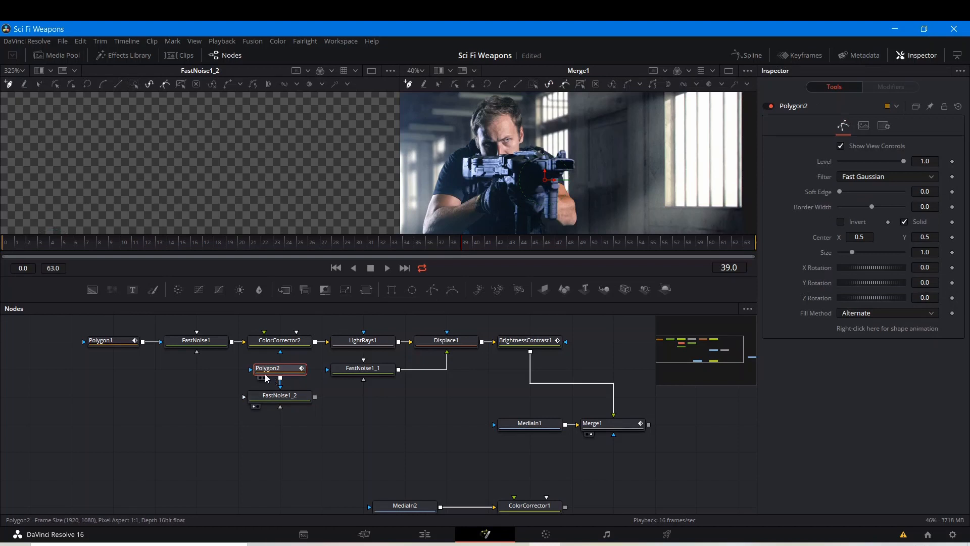
{"action": "left_click_drag", "start_coordinate": [265, 374], "coordinate": [194, 402]}
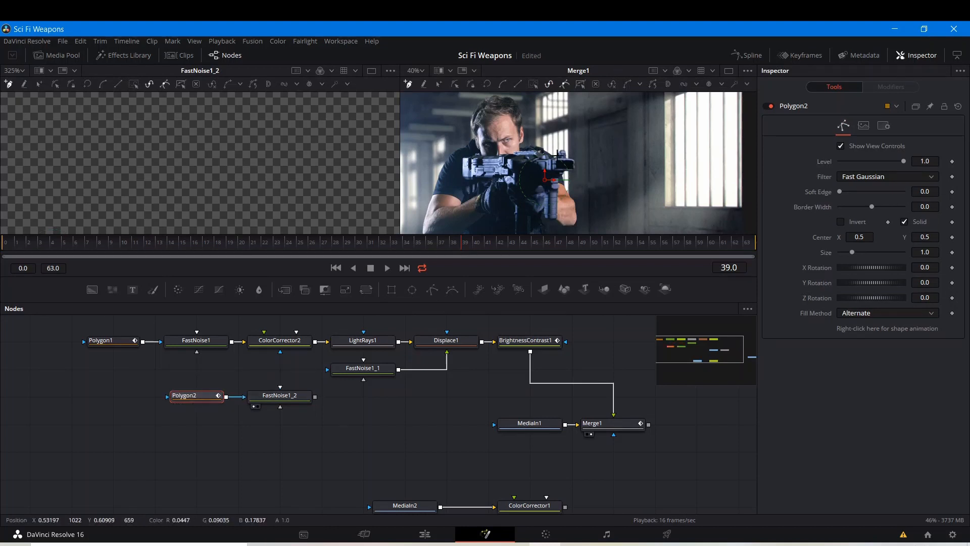
Step: Draw a closed, jagged burst-shaped mask with Polygon2 around the gun's muzzle in the Merge1 view
{"action": "scroll", "coordinate": [558, 159], "scroll_direction": "up", "scroll_amount": 3}
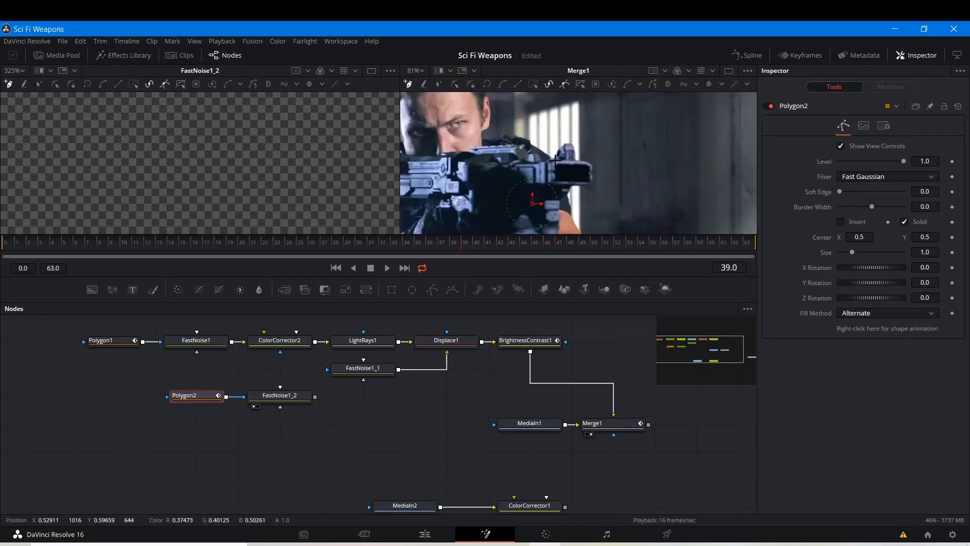
{"action": "left_click_drag", "start_coordinate": [555, 160], "coordinate": [634, 161]}
{"action": "left_click", "coordinate": [569, 132]}
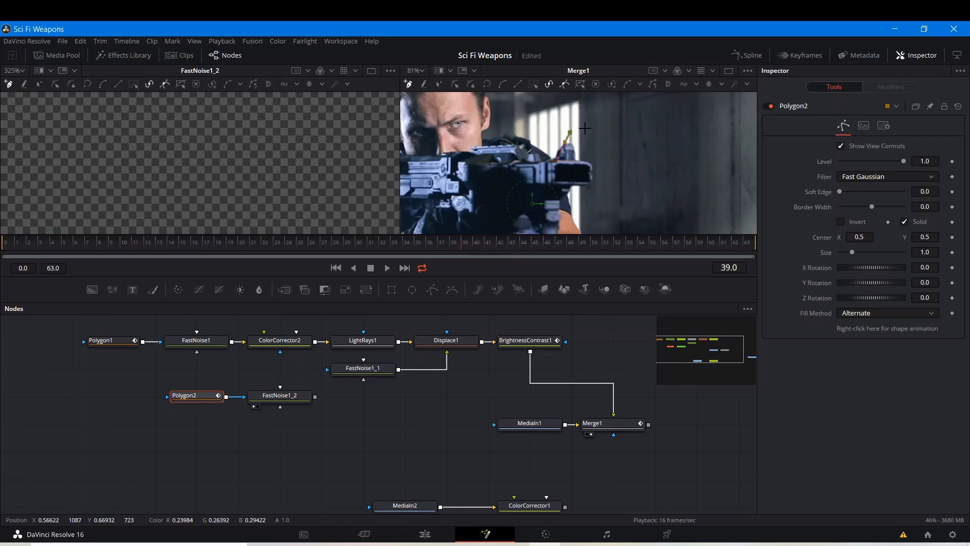
{"action": "left_click", "coordinate": [605, 126]}
{"action": "left_click", "coordinate": [593, 143]}
{"action": "left_click", "coordinate": [627, 131]}
{"action": "left_click", "coordinate": [608, 148]}
{"action": "left_click", "coordinate": [651, 140]}
{"action": "left_click", "coordinate": [617, 160]}
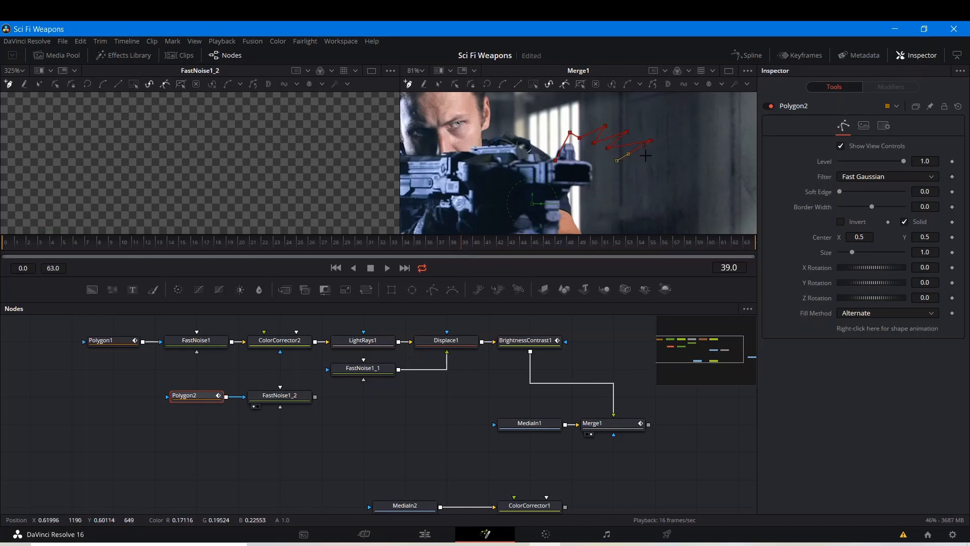
{"action": "left_click", "coordinate": [654, 166]}
{"action": "left_click", "coordinate": [618, 178]}
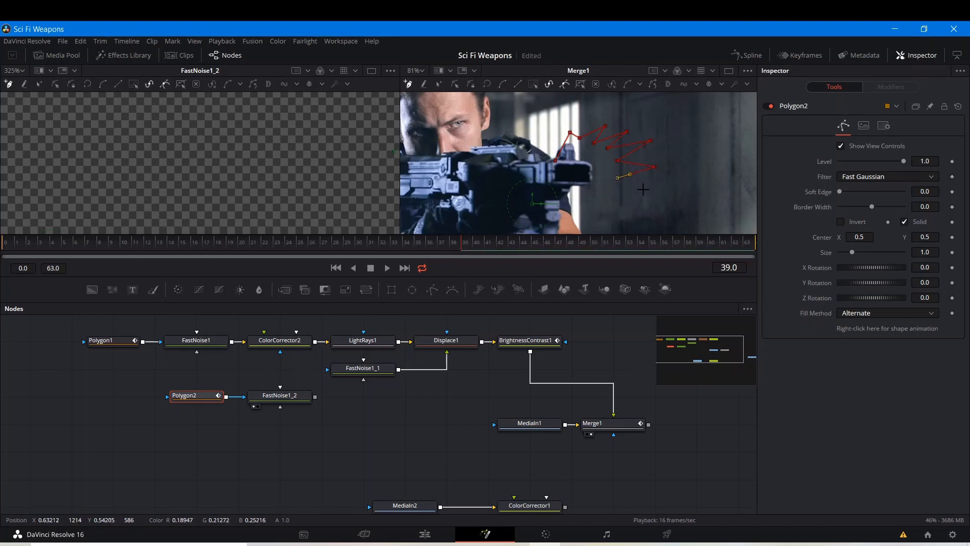
{"action": "left_click", "coordinate": [648, 196]}
{"action": "left_click", "coordinate": [621, 208]}
{"action": "left_click", "coordinate": [604, 192]}
{"action": "left_click", "coordinate": [605, 212]}
{"action": "left_click", "coordinate": [594, 196]}
{"action": "left_click", "coordinate": [591, 207]}
{"action": "left_click", "coordinate": [586, 193]}
{"action": "left_click", "coordinate": [580, 214]}
{"action": "left_click", "coordinate": [571, 194]}
{"action": "left_click", "coordinate": [568, 215]}
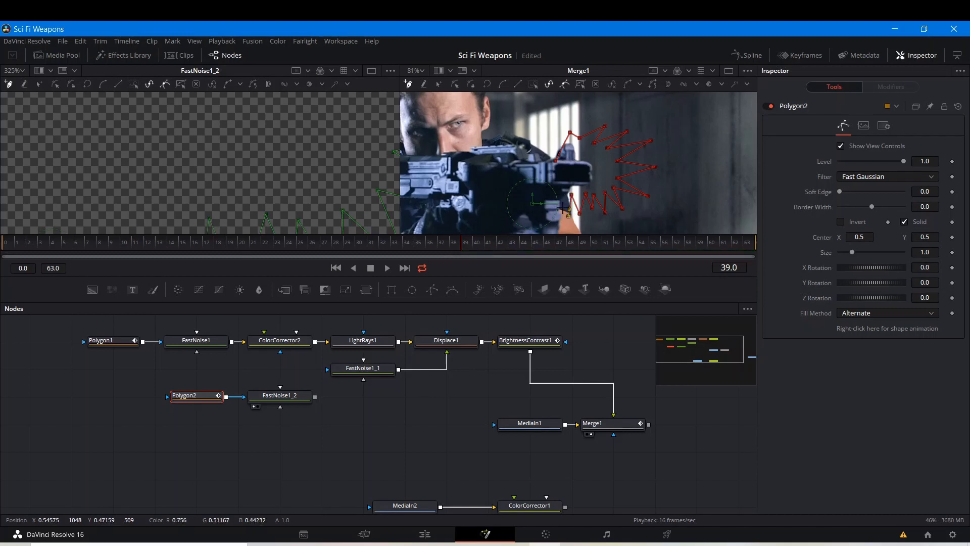
{"action": "left_click", "coordinate": [560, 189]}
{"action": "left_click", "coordinate": [554, 183]}
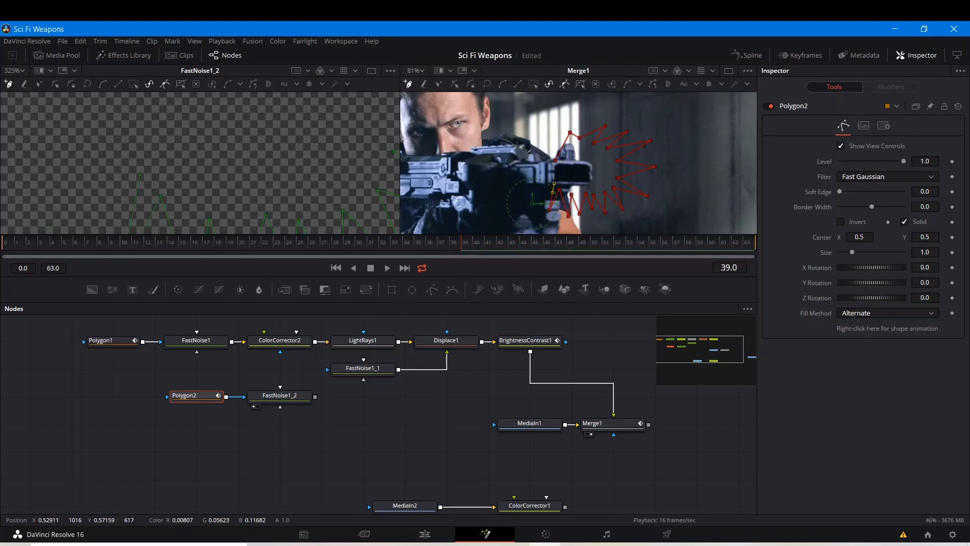
{"action": "left_click", "coordinate": [555, 160]}
Step: Set Polygon2's soft edge to 0.011
{"action": "key", "text": "ctrl+f"}
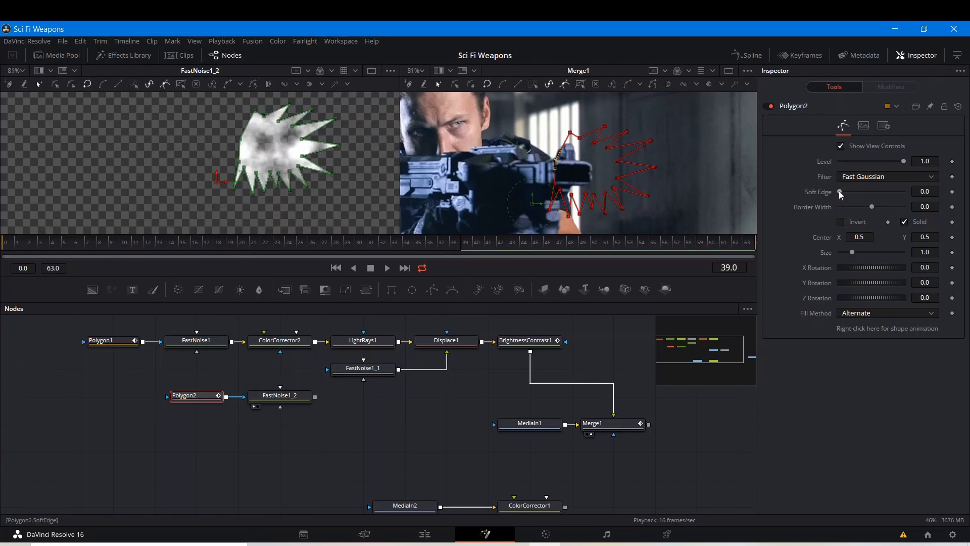
{"action": "left_click_drag", "start_coordinate": [838, 191], "coordinate": [842, 195]}
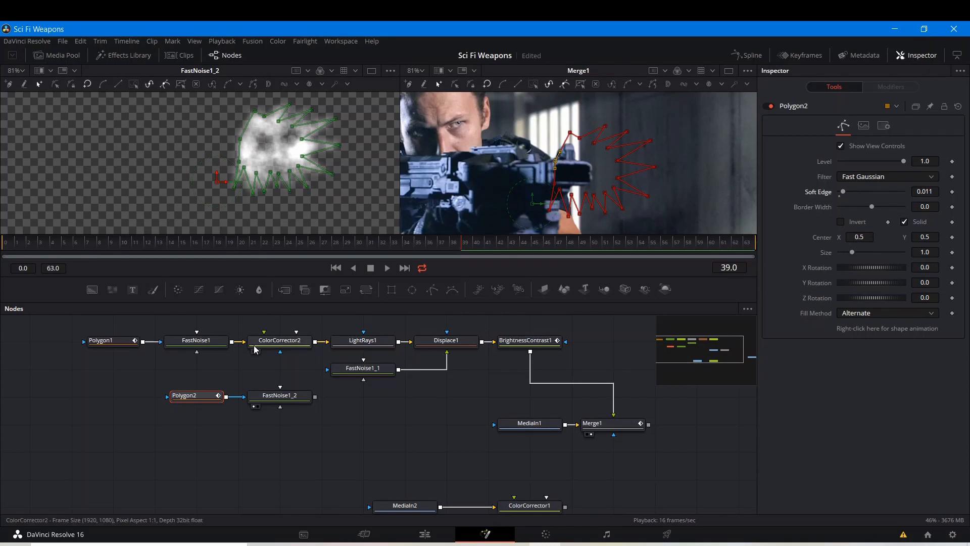
Step: Paste a copy of ColorCorrector2 after FastNoise1_2 and shift the new node chain to make room
{"action": "left_click", "coordinate": [271, 344]}
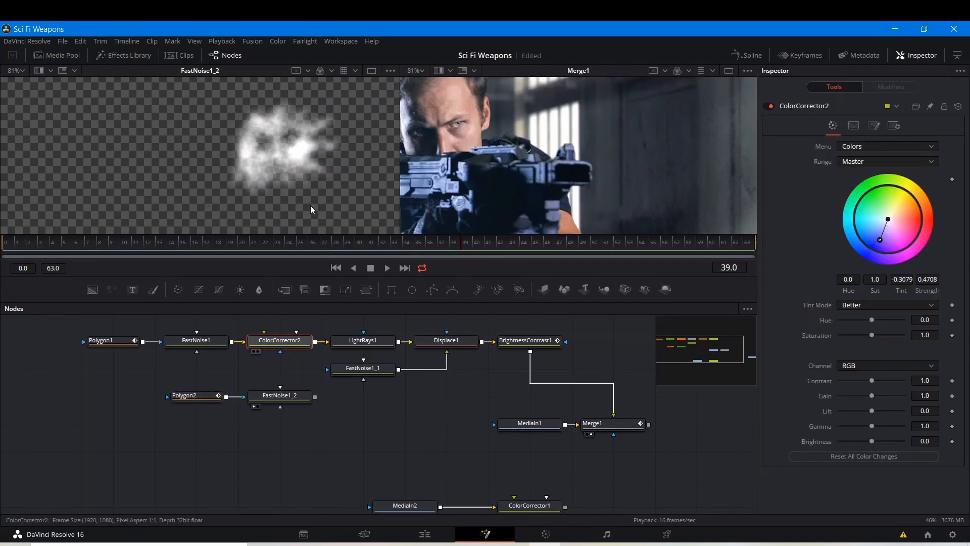
{"action": "right_click", "coordinate": [277, 342]}
{"action": "left_click", "coordinate": [293, 306]}
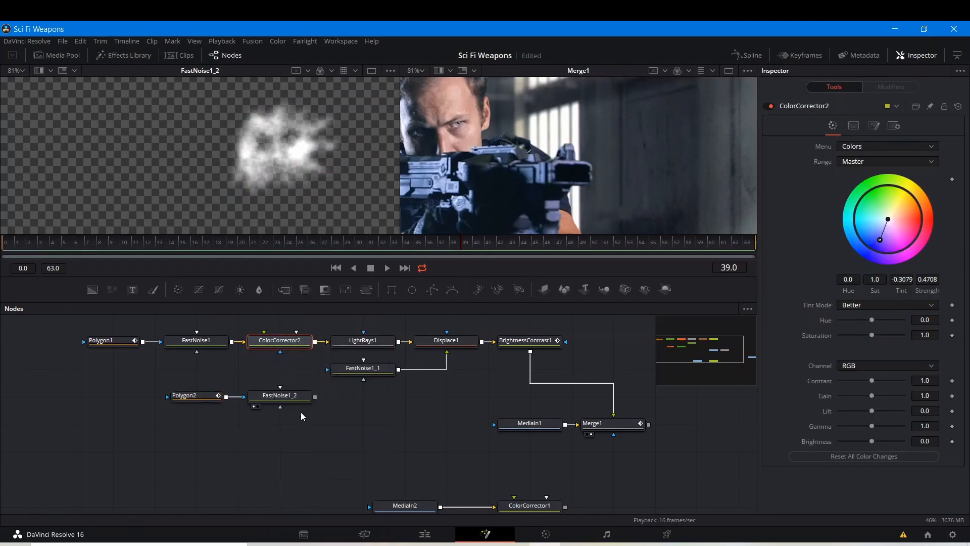
{"action": "right_click", "coordinate": [341, 399]}
{"action": "left_click", "coordinate": [414, 382]}
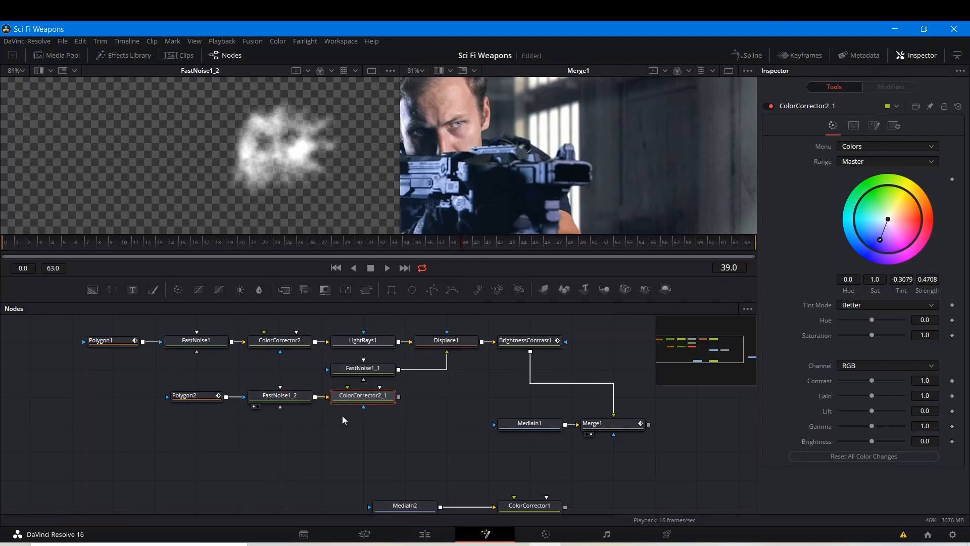
{"action": "left_click_drag", "start_coordinate": [357, 433], "coordinate": [195, 396]}
{"action": "left_click_drag", "start_coordinate": [373, 403], "coordinate": [248, 402]}
Step: View ColorCorrector2_1 and raise its saturation to 2.0
{"action": "left_click", "coordinate": [216, 406]}
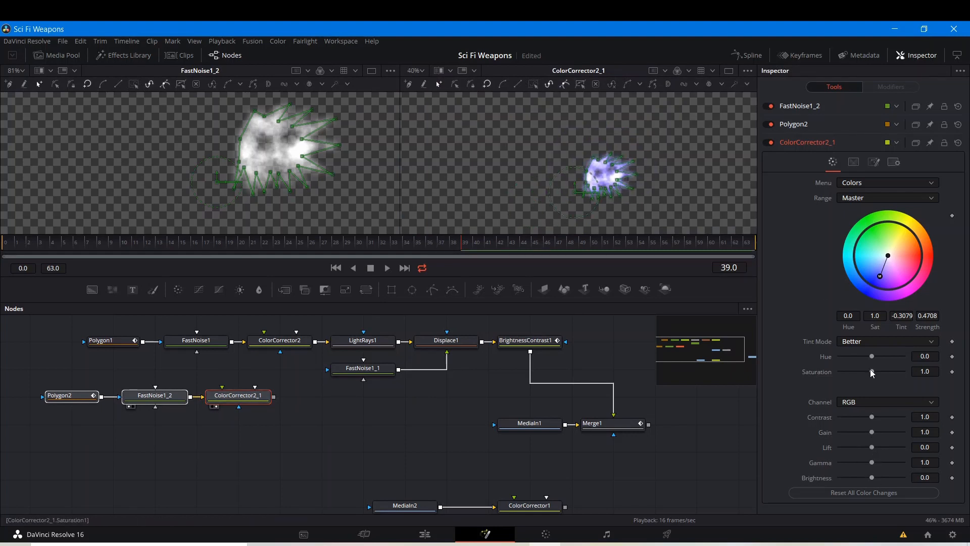
{"action": "left_click_drag", "start_coordinate": [871, 371], "coordinate": [919, 379]}
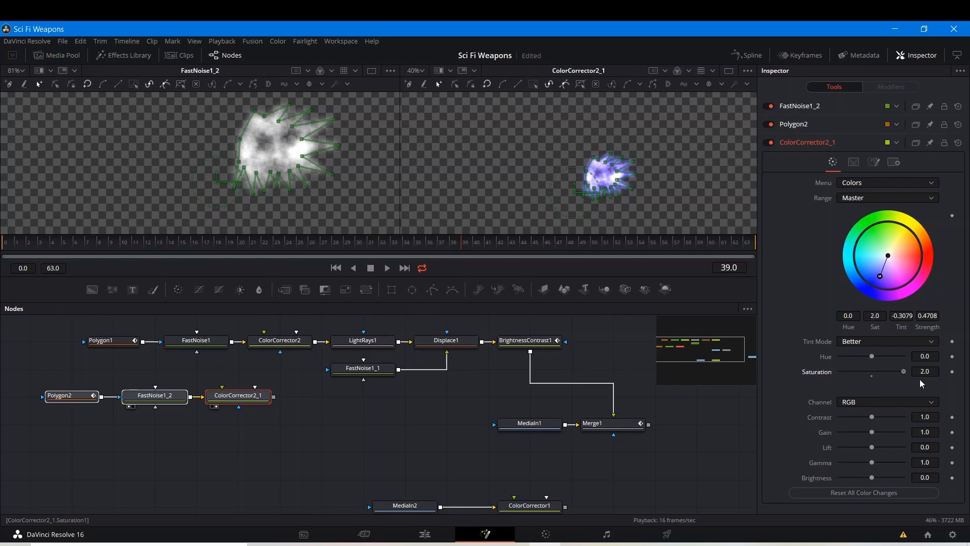
{"action": "left_click", "coordinate": [459, 434]}
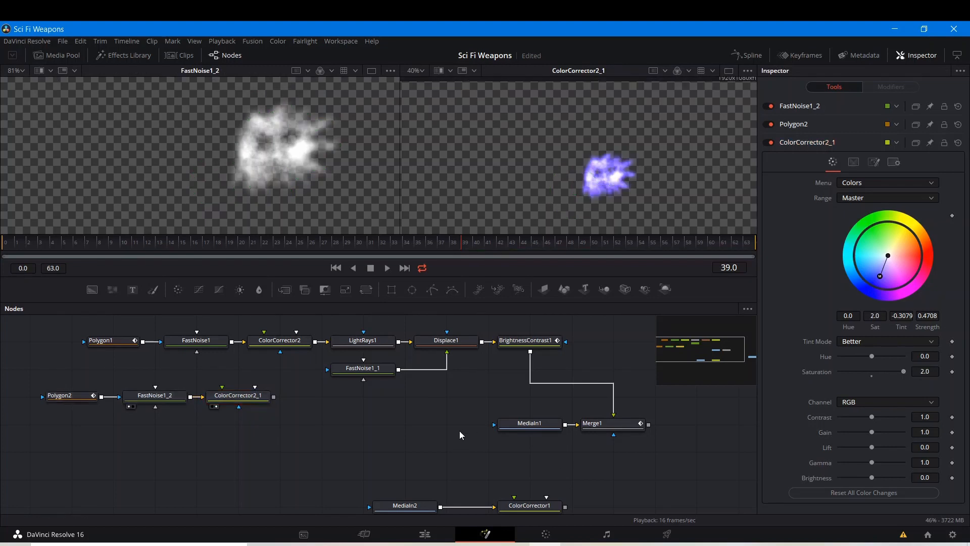
Step: Paste a copy of LightRays1 after ColorCorrector2_1, space it out in the chain, and view its output
{"action": "left_click", "coordinate": [228, 399]}
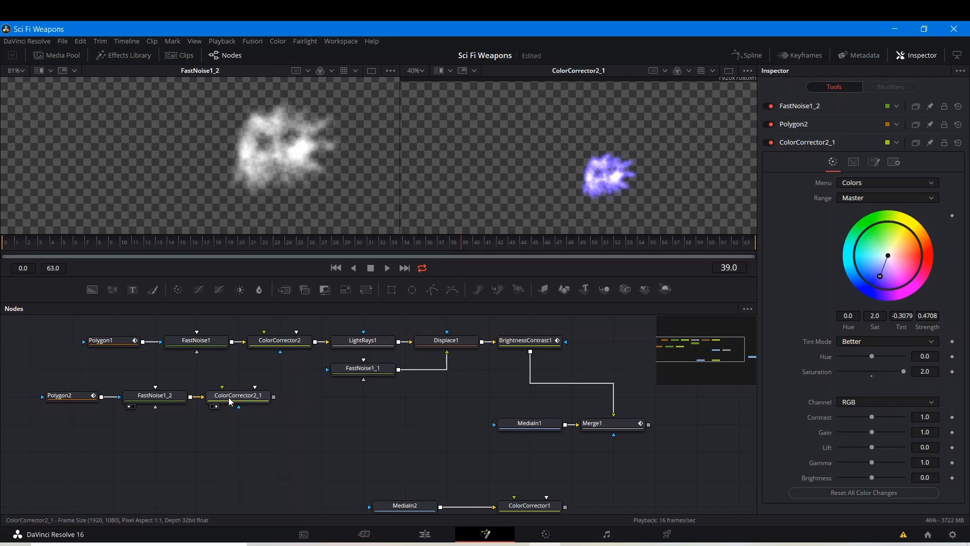
{"action": "left_click", "coordinate": [376, 345]}
{"action": "right_click", "coordinate": [373, 304]}
{"action": "left_click", "coordinate": [397, 306]}
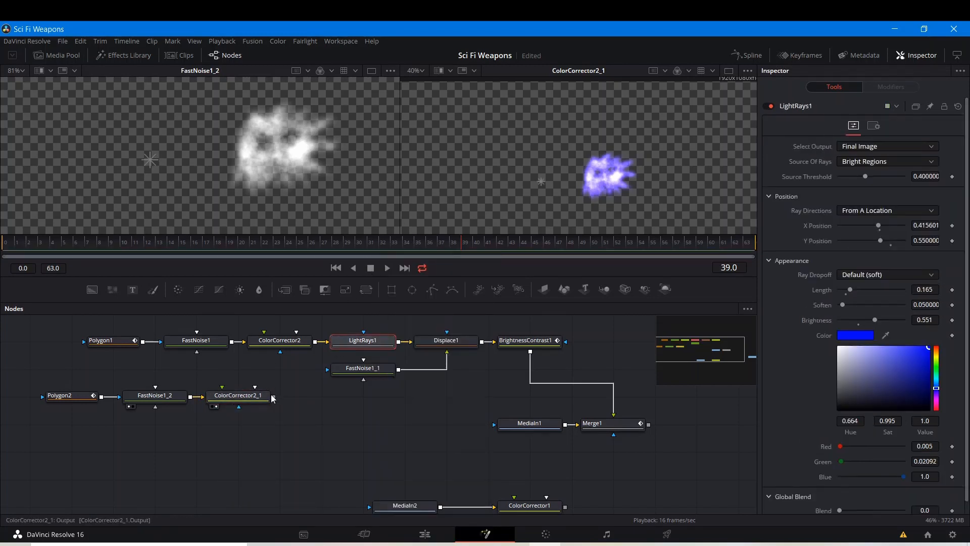
{"action": "right_click", "coordinate": [298, 397]}
{"action": "left_click", "coordinate": [315, 379]}
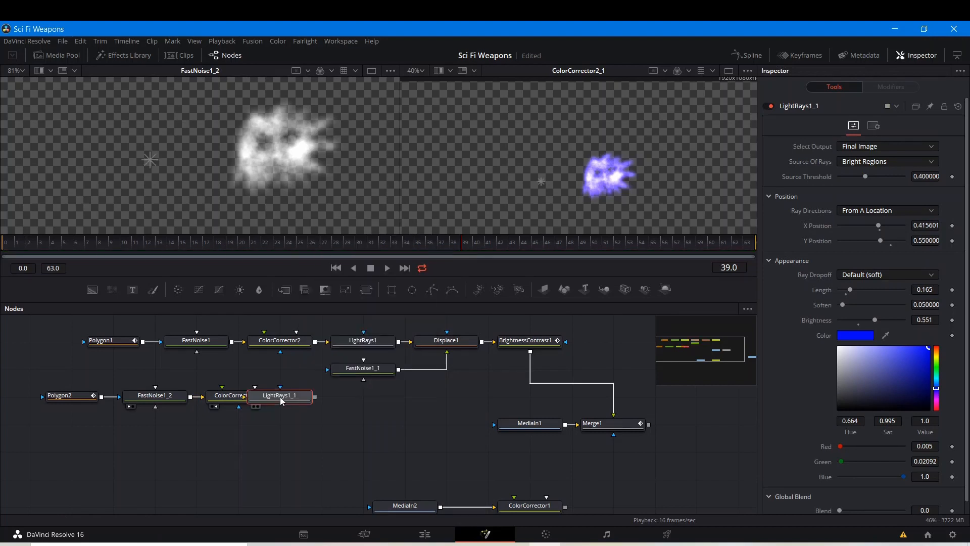
{"action": "mouse_move", "coordinate": [281, 399]}
{"action": "left_mouse_down"}
{"action": "mouse_move", "coordinate": [323, 398]}
{"action": "mouse_move", "coordinate": [287, 398]}
{"action": "left_mouse_up"}
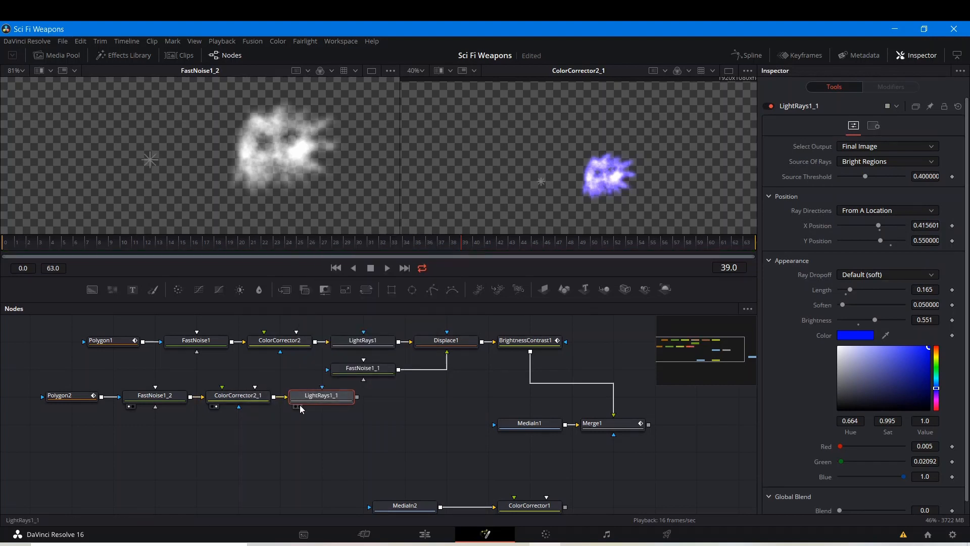
{"action": "left_click", "coordinate": [301, 407]}
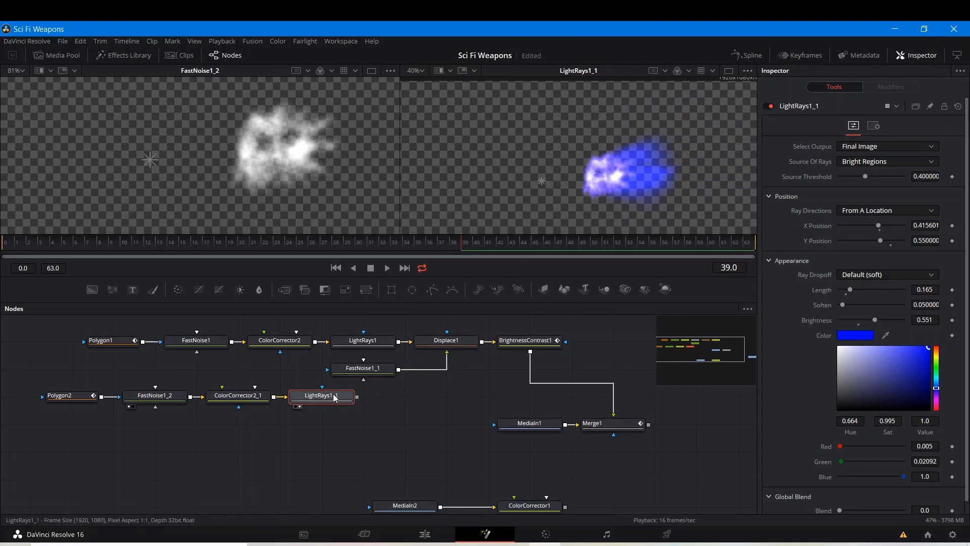
Step: Paste a copy of Displace1, connect it after LightRays1_1, and view its output
{"action": "left_click", "coordinate": [446, 341]}
{"action": "right_click", "coordinate": [447, 342]}
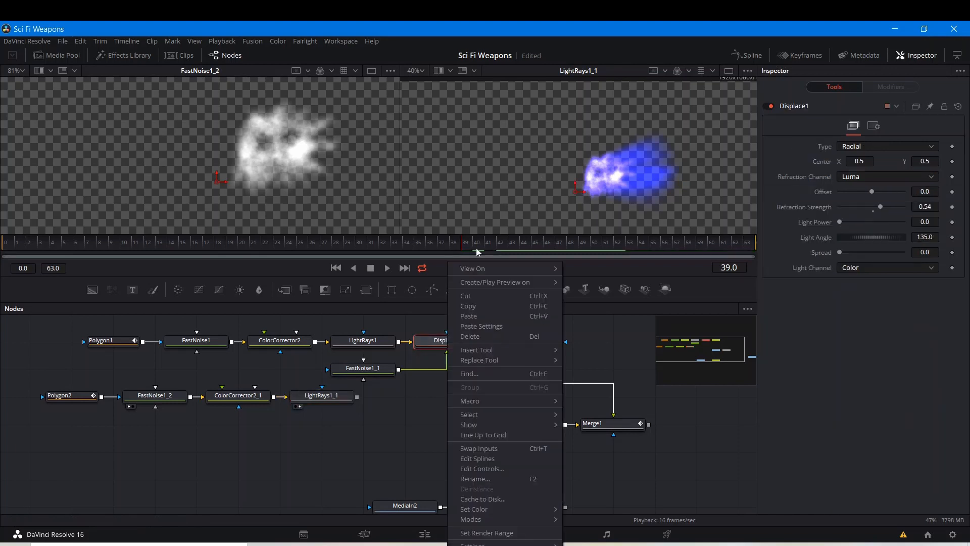
{"action": "left_click", "coordinate": [483, 305]}
{"action": "right_click", "coordinate": [393, 395]}
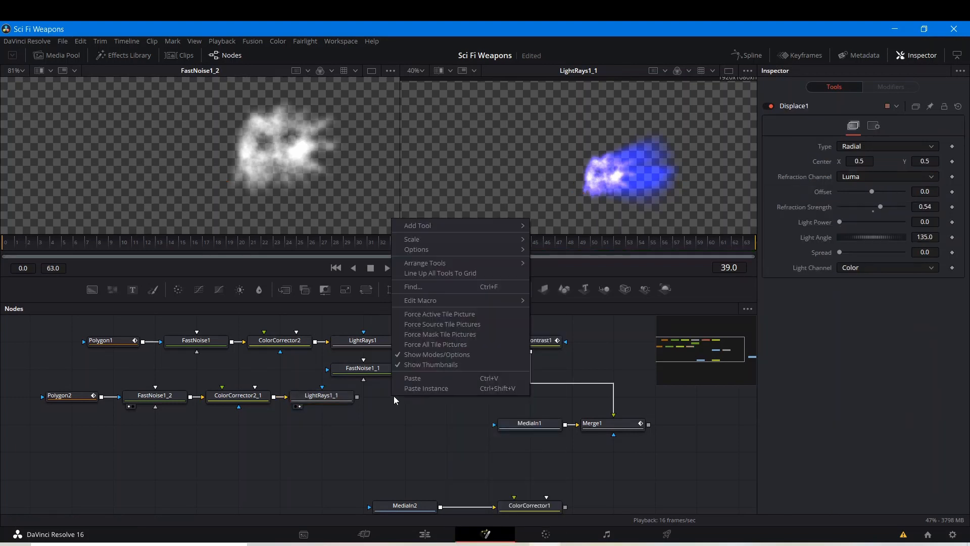
{"action": "left_click", "coordinate": [431, 380]}
{"action": "left_click_drag", "start_coordinate": [357, 397], "coordinate": [387, 399]}
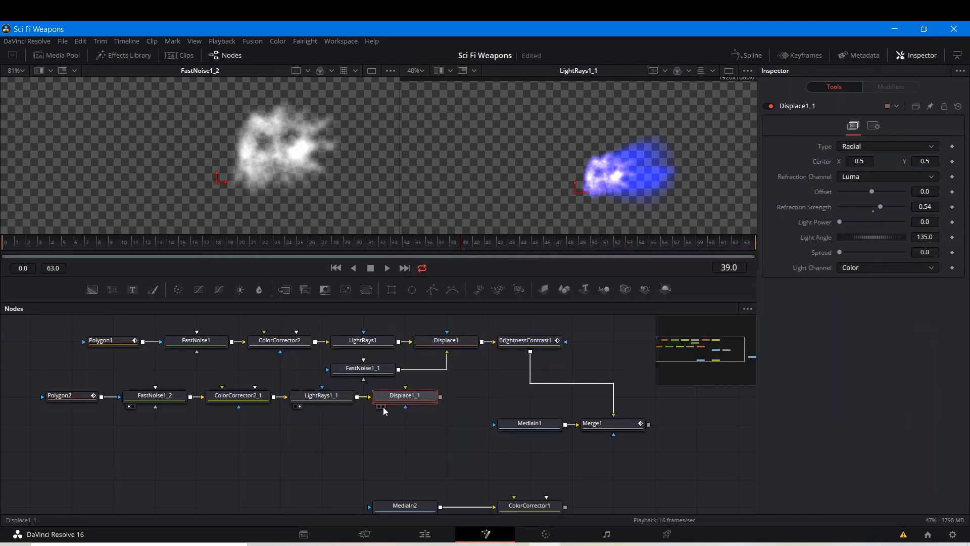
{"action": "left_click", "coordinate": [384, 406]}
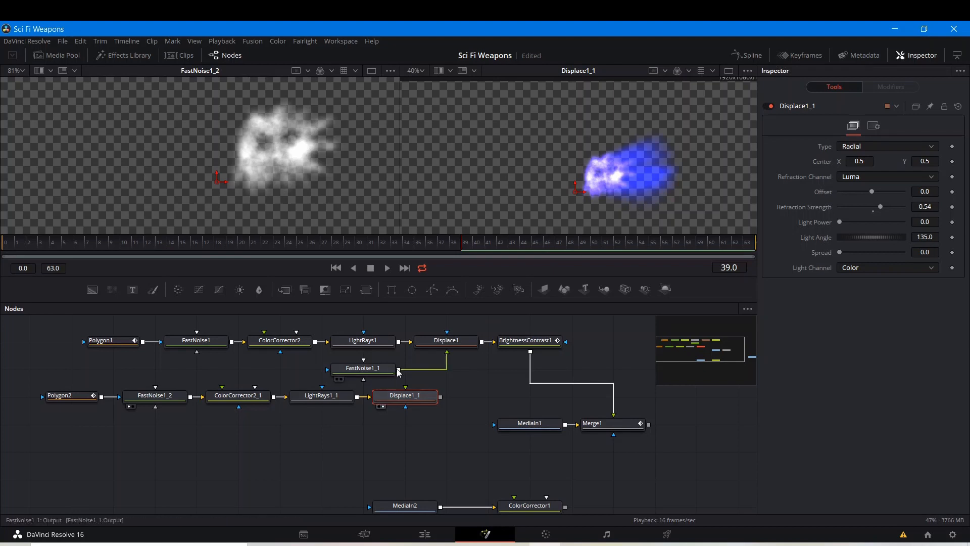
Step: Connect FastNoise1_1 to Displace1_1's foreground input and align the muzzle burst nodes under the beam nodes
{"action": "left_click_drag", "start_coordinate": [399, 371], "coordinate": [407, 398]}
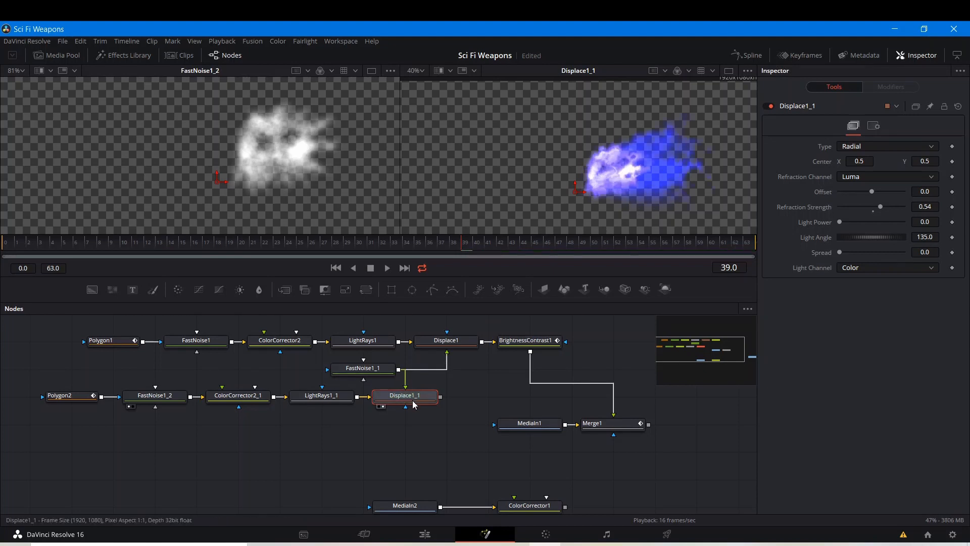
{"action": "left_click_drag", "start_coordinate": [76, 419], "coordinate": [407, 399]}
{"action": "left_click_drag", "start_coordinate": [403, 398], "coordinate": [435, 401]}
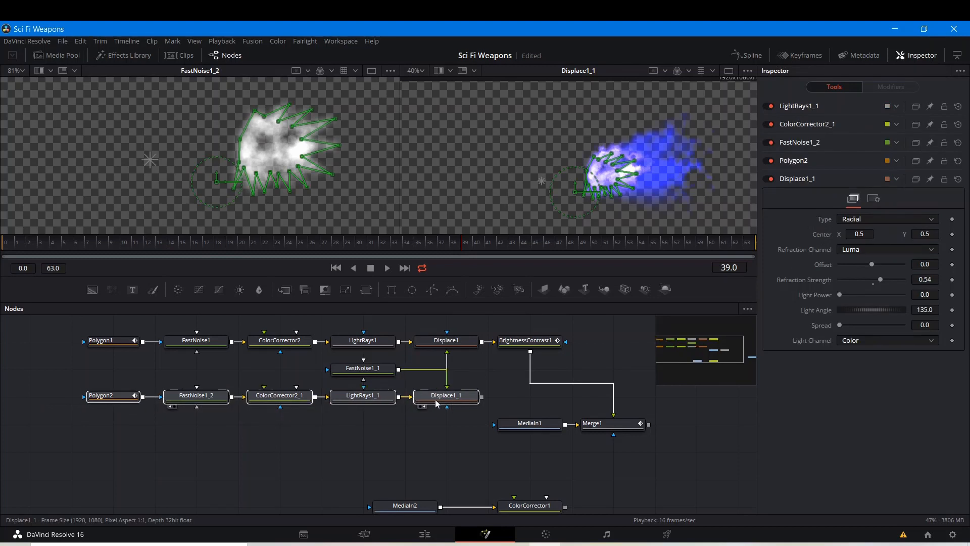
Step: Look over Displace1_1's burst and view Merge1's composite in the second viewer
{"action": "left_click", "coordinate": [438, 400]}
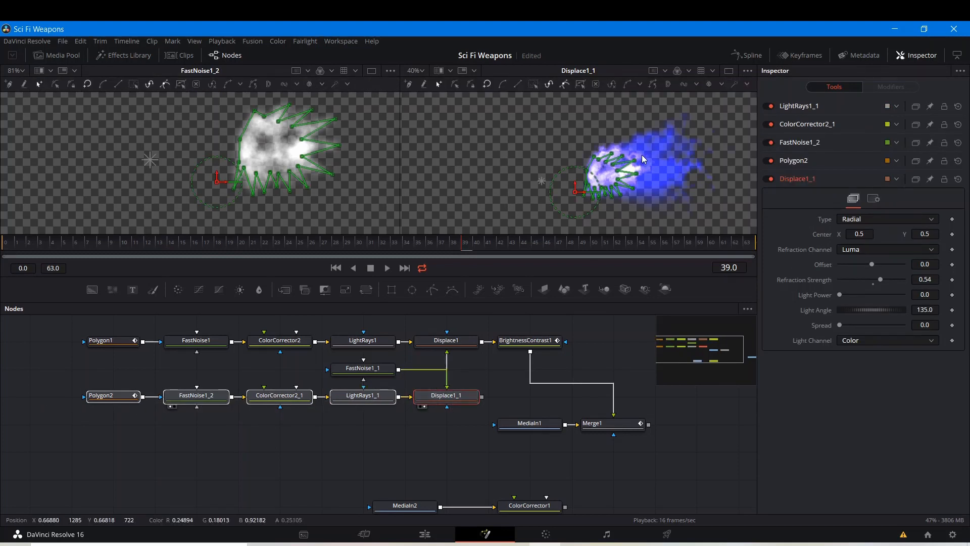
{"action": "scroll", "coordinate": [642, 154], "scroll_direction": "up", "scroll_amount": 2}
{"action": "scroll", "coordinate": [642, 155], "scroll_direction": "down", "scroll_amount": 2}
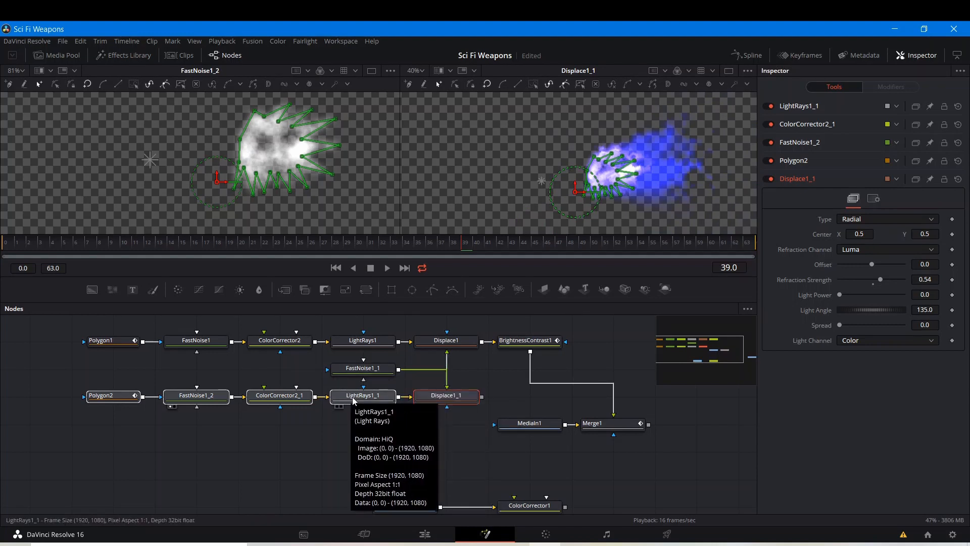
{"action": "left_click", "coordinate": [607, 429]}
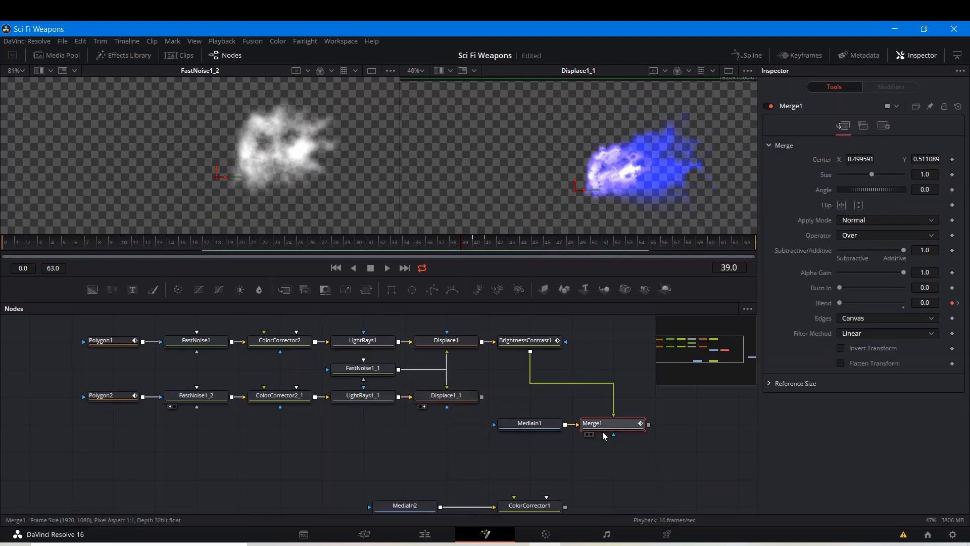
{"action": "left_click", "coordinate": [590, 433]}
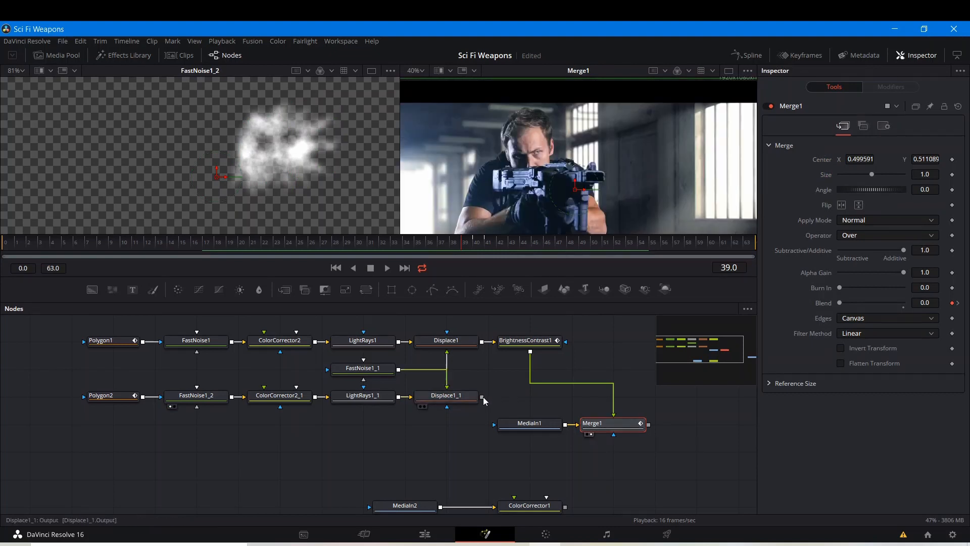
Step: Copy Merge1, move MediaIn1 to the opposite side of it, and paste the copy beneath Merge1
{"action": "right_click", "coordinate": [605, 428]}
{"action": "left_click", "coordinate": [625, 309]}
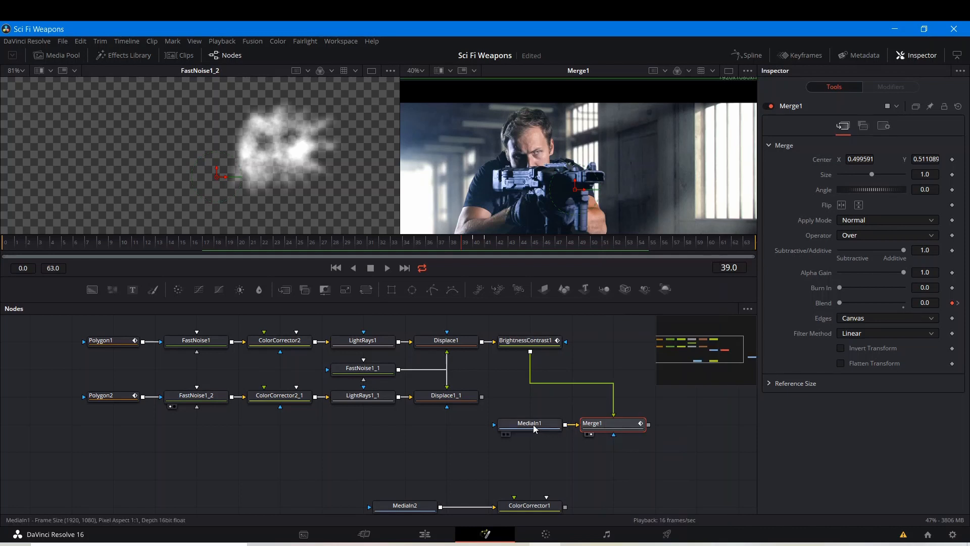
{"action": "left_click_drag", "start_coordinate": [534, 428], "coordinate": [746, 428]}
{"action": "left_click_drag", "start_coordinate": [630, 455], "coordinate": [538, 432]}
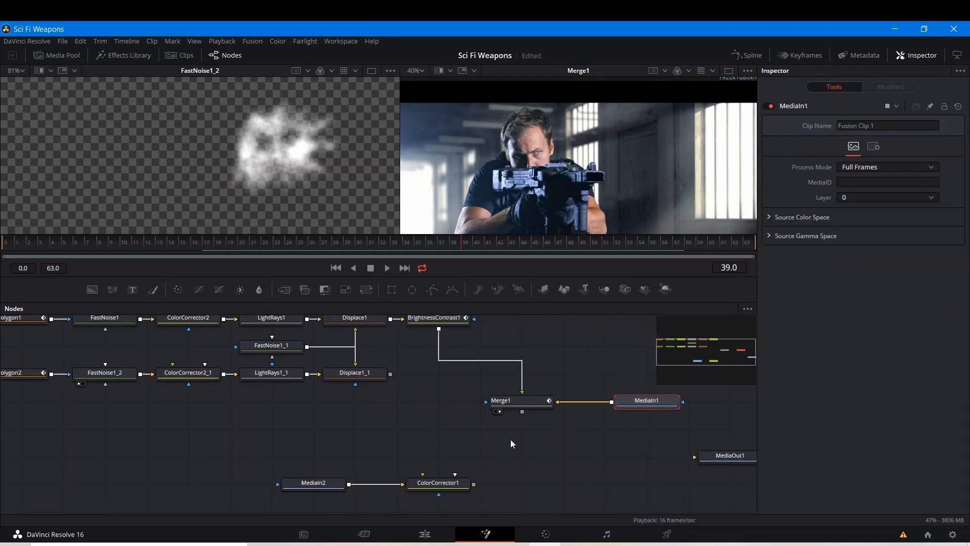
{"action": "right_click", "coordinate": [511, 438]}
{"action": "key", "text": "ctrl+v"}
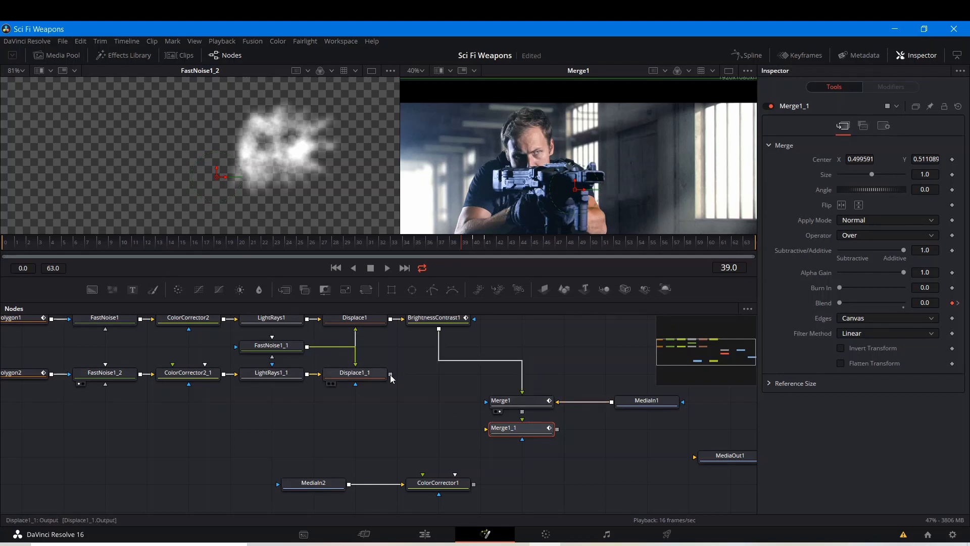
Step: Connect Displace1_1 to Merge1_1 and line up Merge1, MediaIn1 and Merge1_1 with the effect rows
{"action": "left_click_drag", "start_coordinate": [390, 374], "coordinate": [522, 411]}
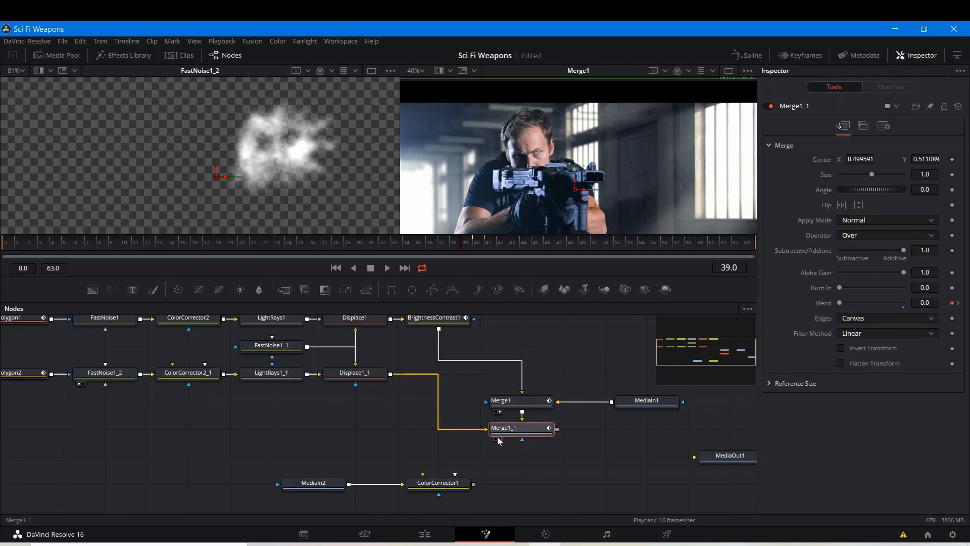
{"action": "left_click_drag", "start_coordinate": [532, 404], "coordinate": [530, 356]}
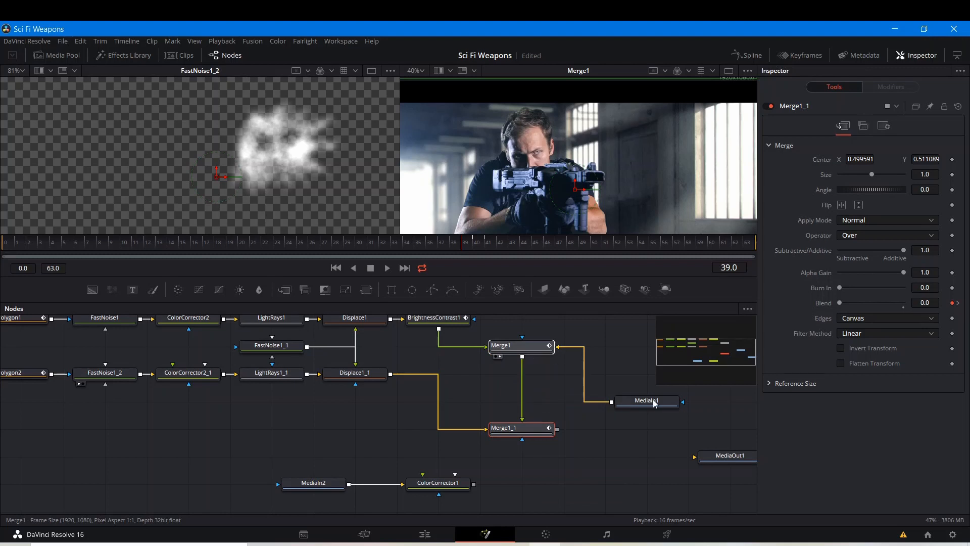
{"action": "left_click_drag", "start_coordinate": [652, 404], "coordinate": [642, 350]}
{"action": "left_click_drag", "start_coordinate": [487, 429], "coordinate": [489, 383]}
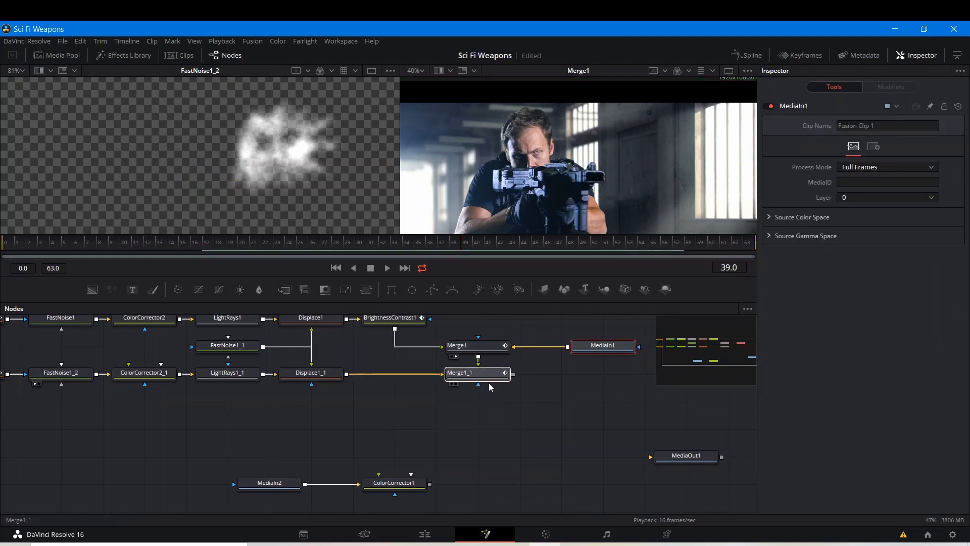
Step: View Merge1_1 and swap its inputs so Displace1_1 is the foreground and Merge1 the background
{"action": "left_click", "coordinate": [483, 372]}
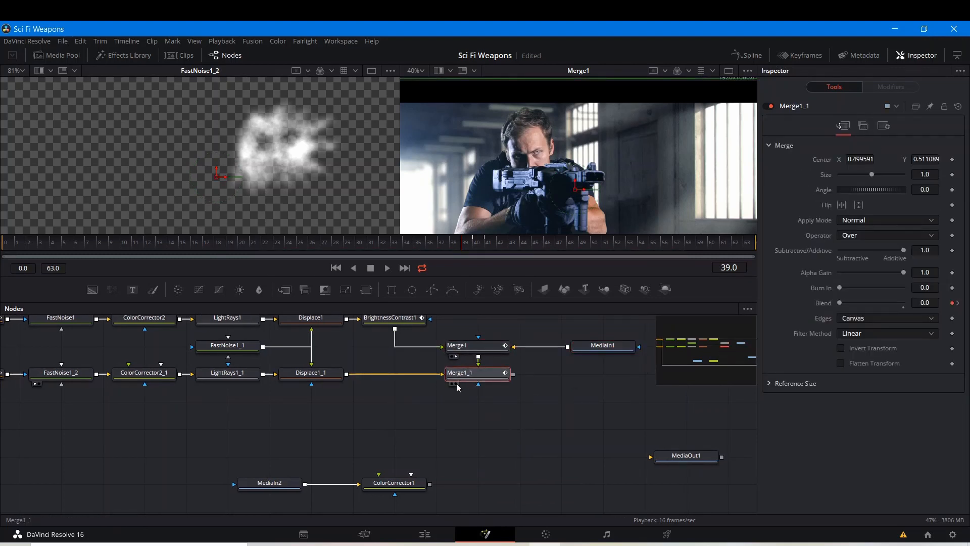
{"action": "left_click", "coordinate": [456, 382]}
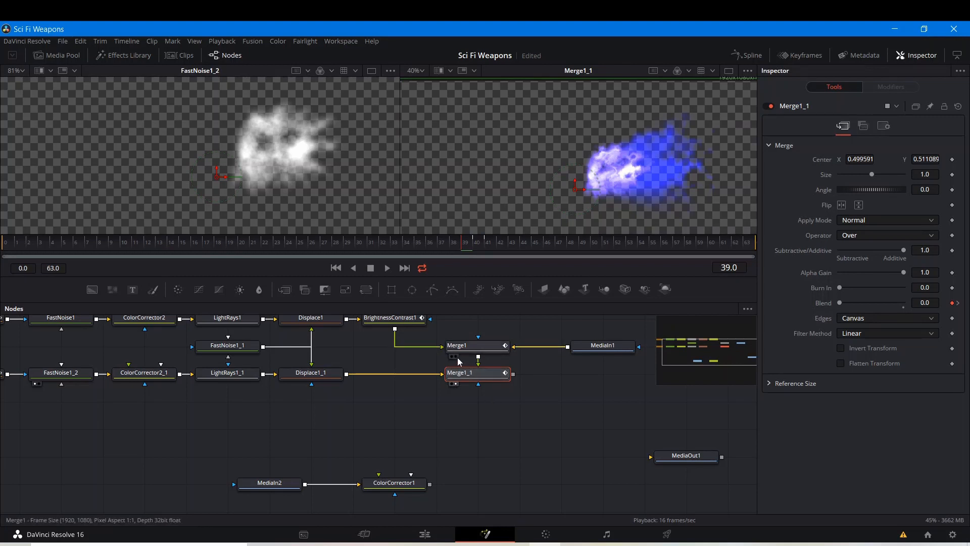
{"action": "mouse_move", "coordinate": [458, 378]}
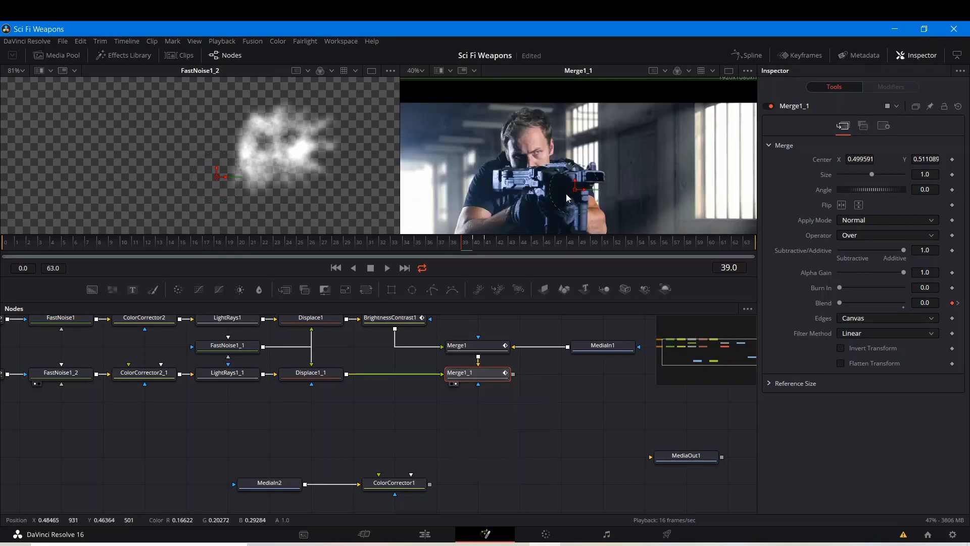
Step: Play back Merge1_1's composite and examine the muzzle burst frame by frame from 38 to 44
{"action": "scroll", "coordinate": [574, 213], "scroll_direction": "down", "scroll_amount": 4}
{"action": "scroll", "coordinate": [578, 183], "scroll_direction": "up", "scroll_amount": 2}
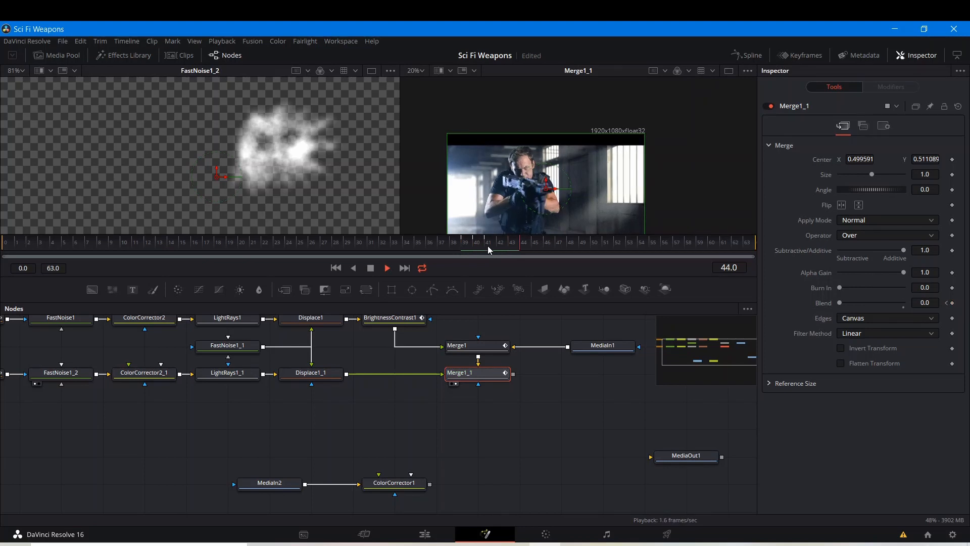
{"action": "key", "text": "space"}
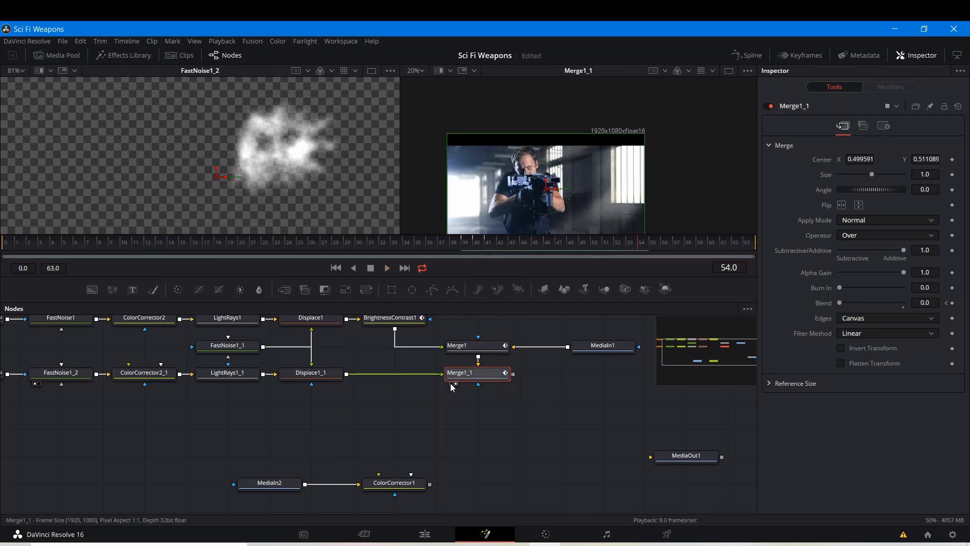
{"action": "scroll", "coordinate": [549, 197], "scroll_direction": "up", "scroll_amount": 2}
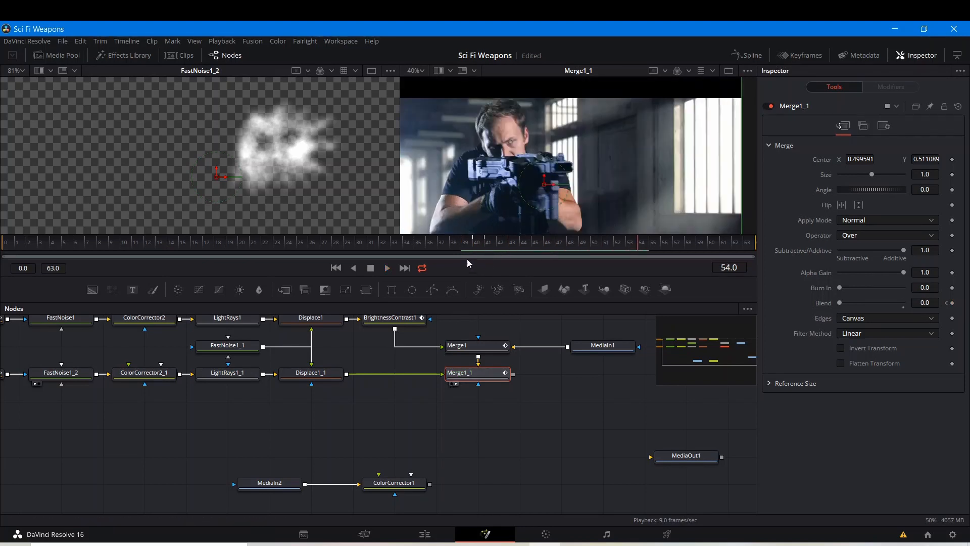
{"action": "left_click", "coordinate": [460, 242]}
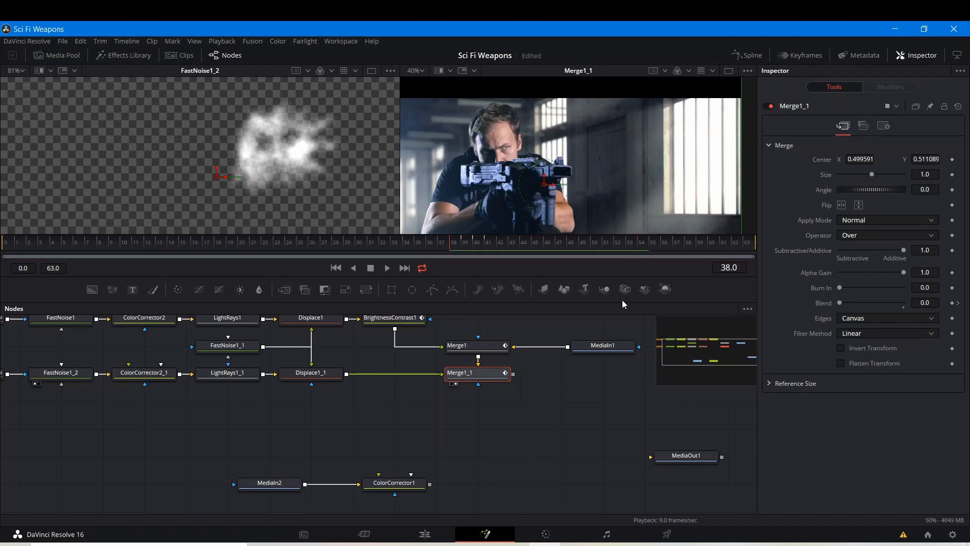
{"action": "key", "text": "Right"}
{"action": "key", "text": "Right"}
{"action": "key", "text": "Right"}
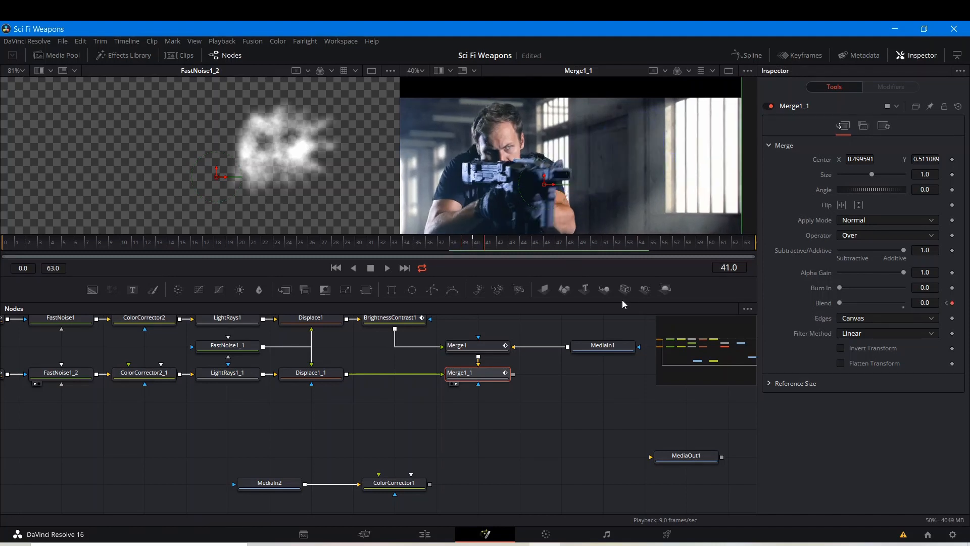
{"action": "key", "text": "Right"}
{"action": "key", "text": "Right"}
{"action": "key", "text": "Right"}
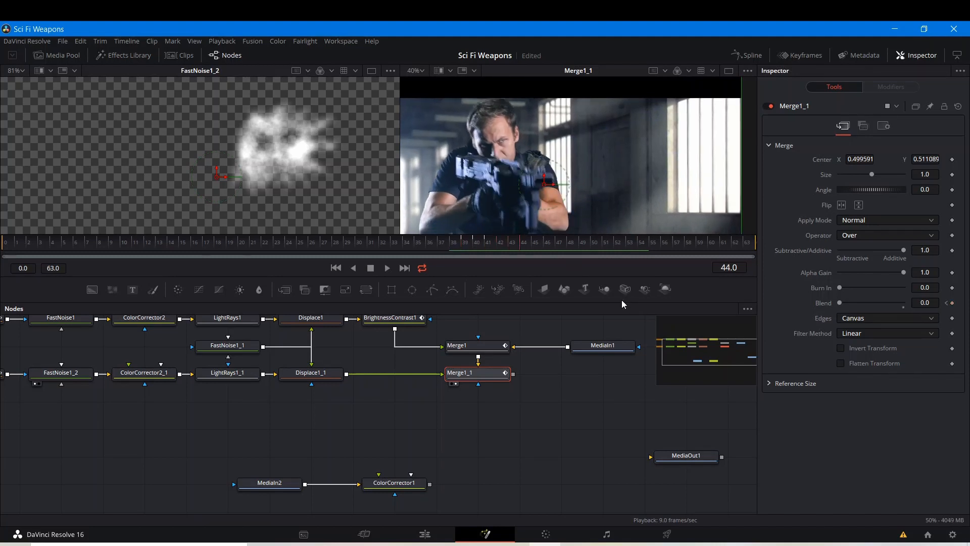
Step: Try the Lighten apply mode on Merge1_1
{"action": "left_click", "coordinate": [872, 220]}
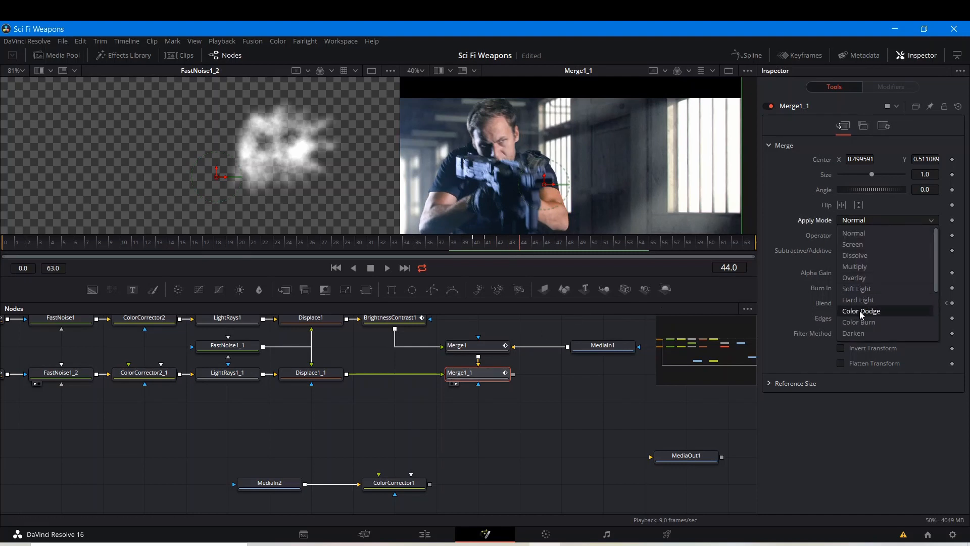
{"action": "scroll", "coordinate": [858, 311], "scroll_direction": "down", "scroll_amount": 3}
{"action": "left_click", "coordinate": [856, 280]}
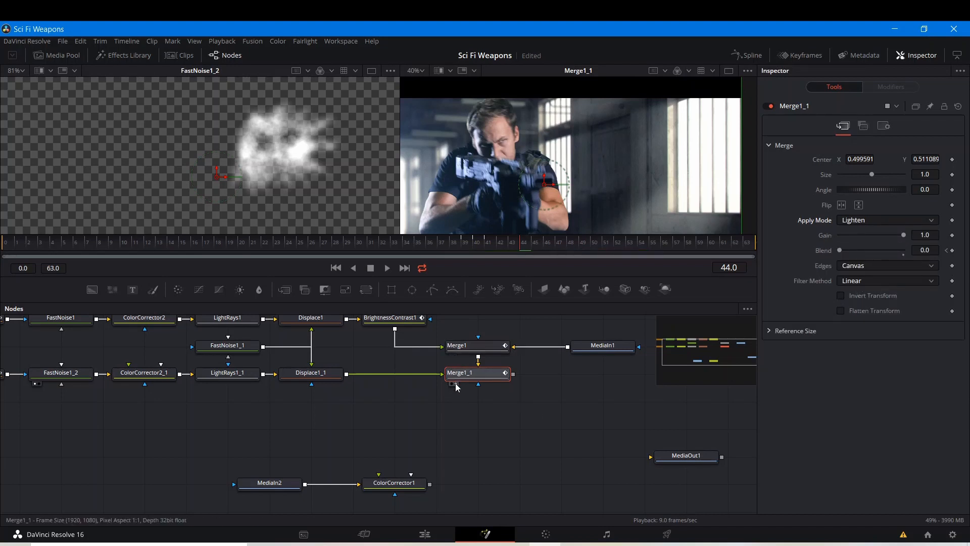
Step: At frame 40, set Merge1_1's blend to 0.37 and its apply mode to Screen
{"action": "left_click", "coordinate": [454, 244]}
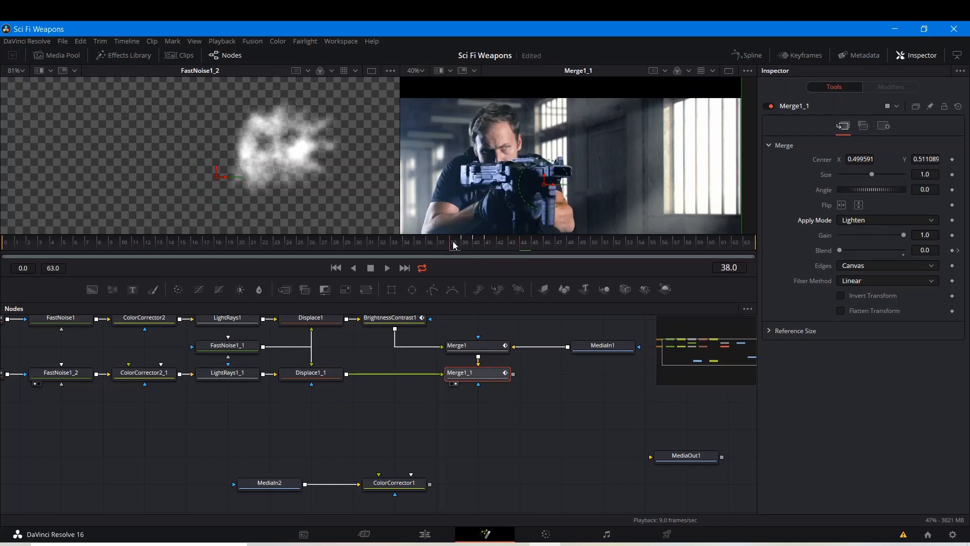
{"action": "key", "text": "Right"}
{"action": "key", "text": "Right"}
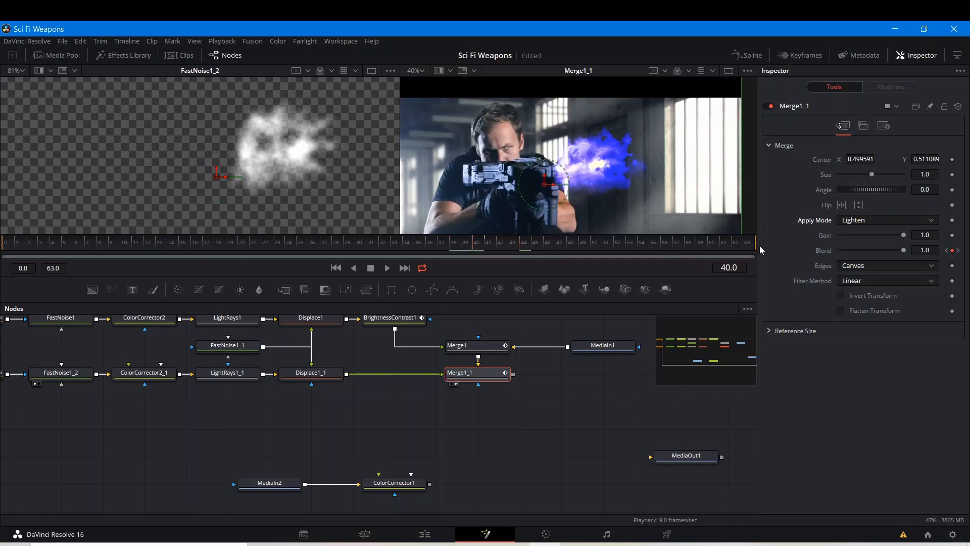
{"action": "left_click_drag", "start_coordinate": [902, 249], "coordinate": [863, 253]}
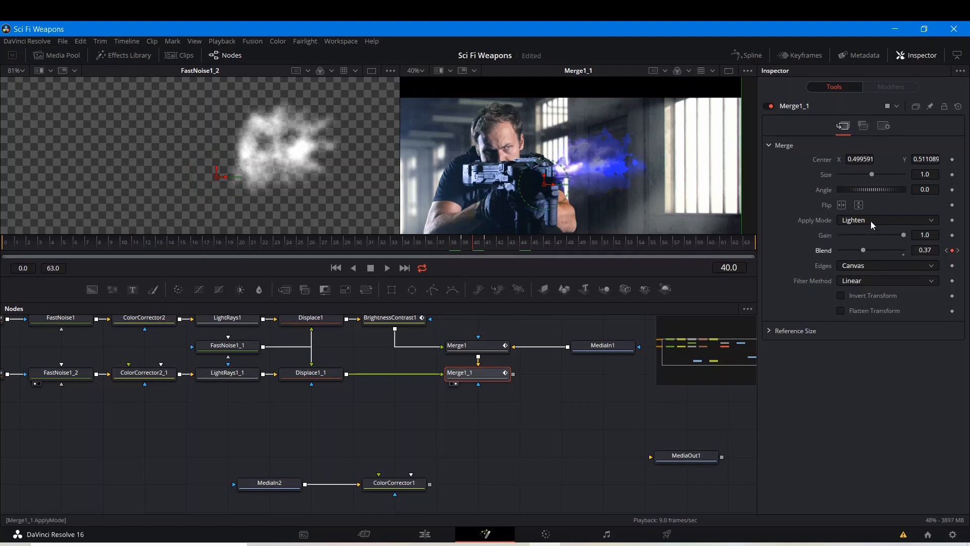
{"action": "left_click", "coordinate": [870, 221]}
{"action": "scroll", "coordinate": [862, 267], "scroll_direction": "up", "scroll_amount": 3}
{"action": "left_click", "coordinate": [857, 245]}
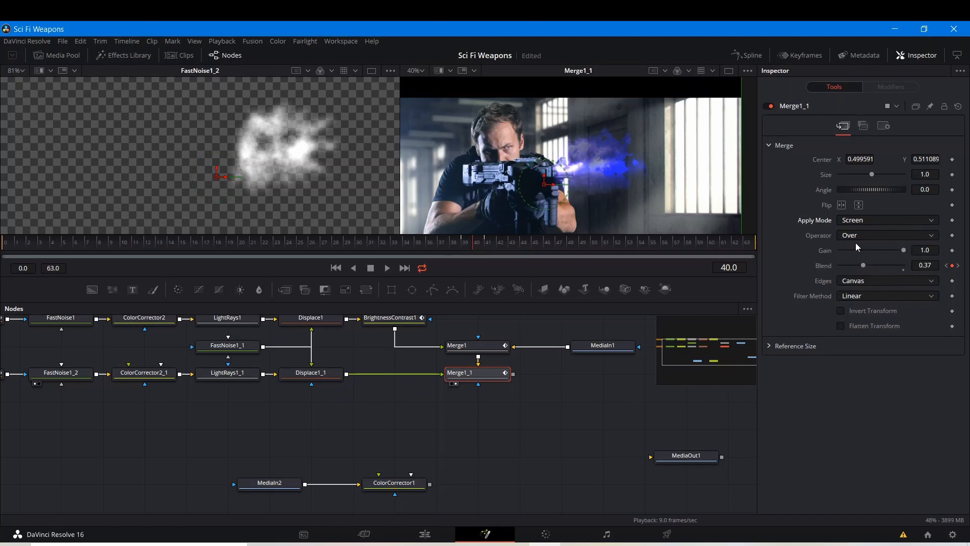
Step: Add an unconnected TaperedShapes node and place it directly below Merge1_1
{"action": "left_click", "coordinate": [560, 426]}
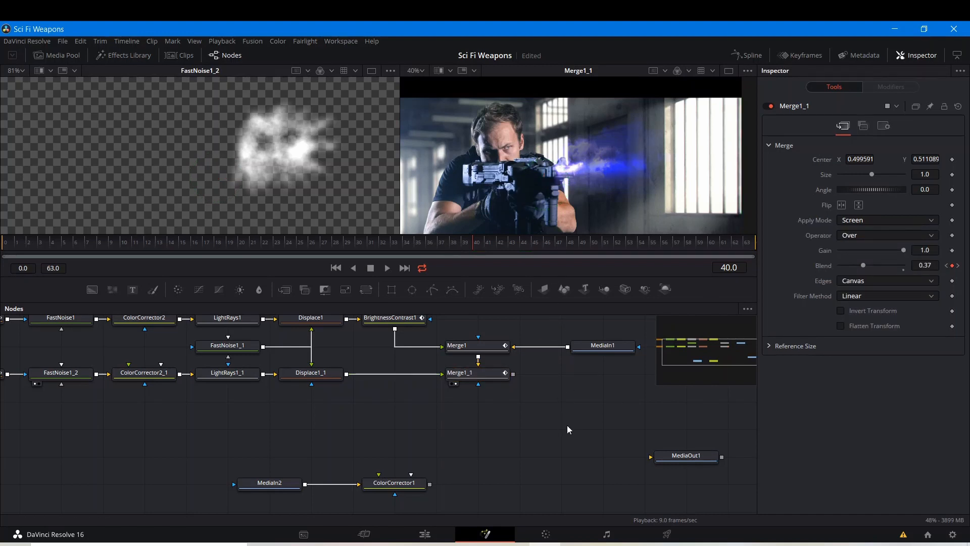
{"action": "scroll", "coordinate": [560, 415], "scroll_direction": "down", "scroll_amount": 3}
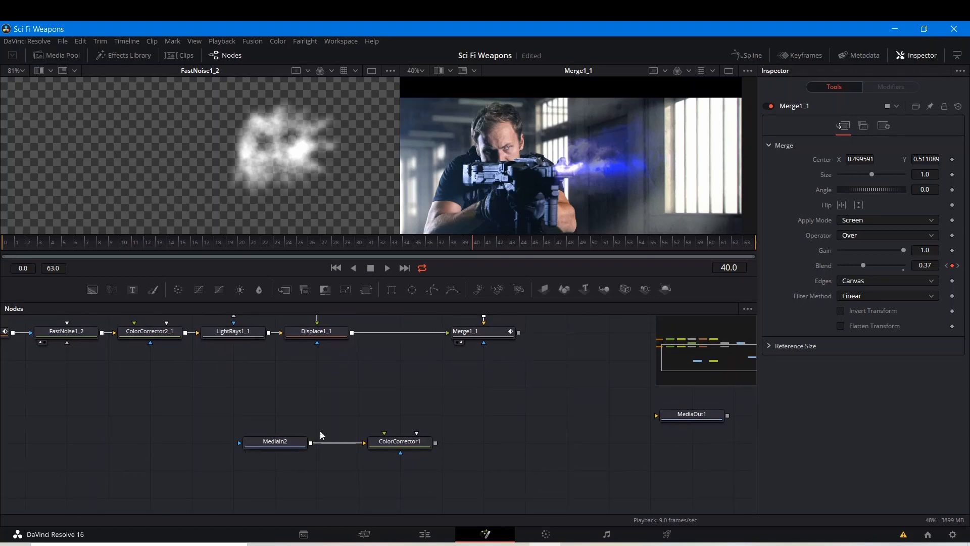
{"action": "left_click_drag", "start_coordinate": [463, 419], "coordinate": [396, 456]}
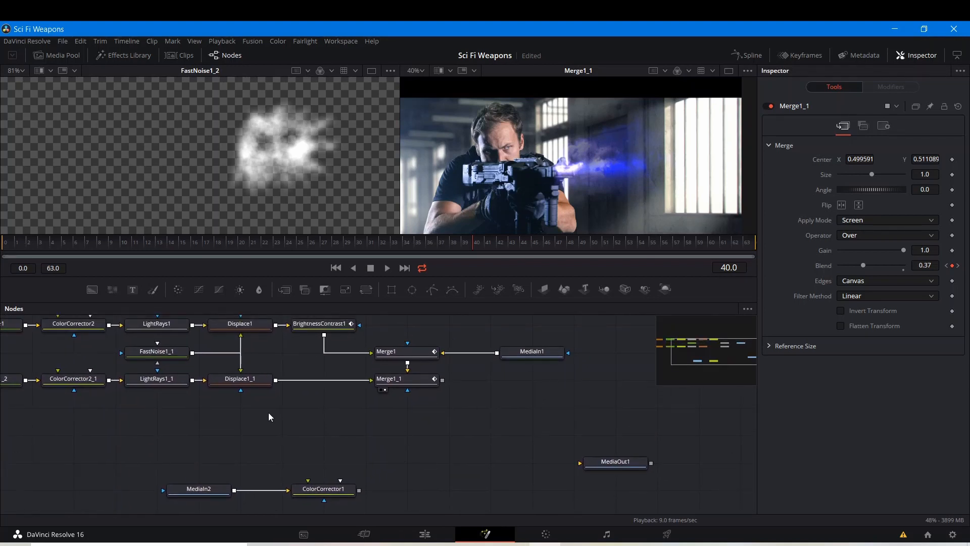
{"action": "key", "text": "shift+space"}
{"action": "type", "text": "Displace"}
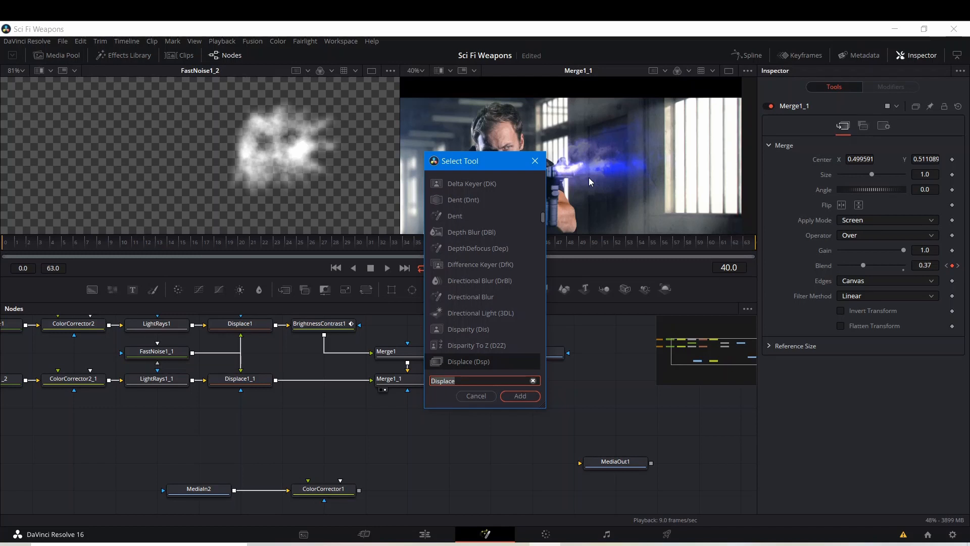
{"action": "key", "text": "BackSpace"}
{"action": "key", "text": "BackSpace"}
{"action": "key", "text": "BackSpace"}
{"action": "key", "text": "BackSpace"}
{"action": "key", "text": "BackSpace"}
{"action": "key", "text": "BackSpace"}
{"action": "key", "text": "BackSpace"}
{"action": "key", "text": "BackSpace"}
{"action": "type", "text": "tape"}
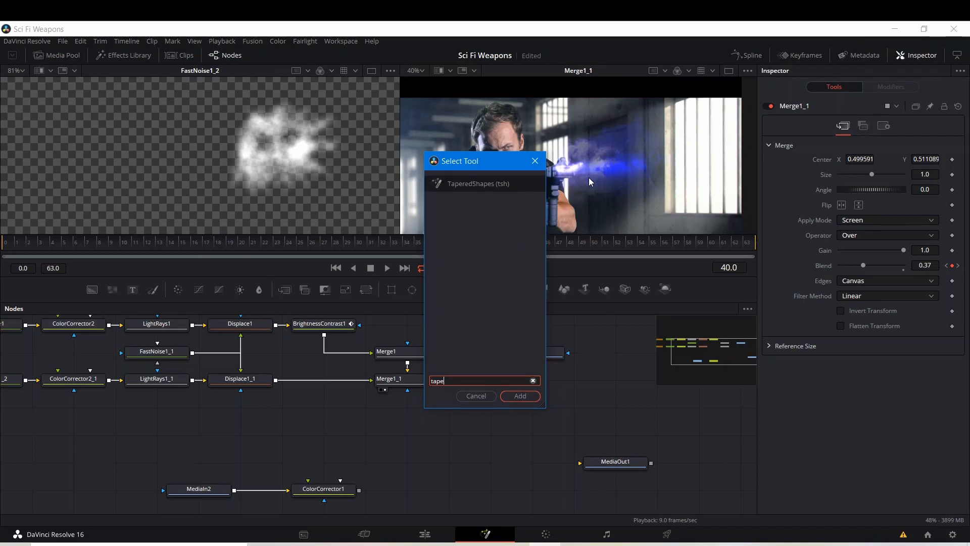
{"action": "left_click", "coordinate": [512, 396]}
{"action": "left_click_drag", "start_coordinate": [385, 438], "coordinate": [390, 424]}
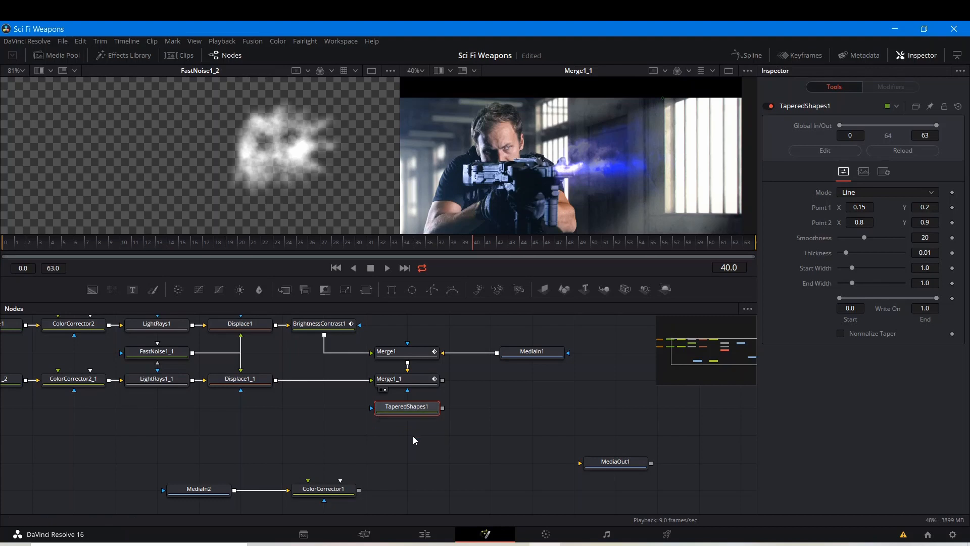
Step: View TaperedShapes1 and move its line's endpoints to about (0.57, 0.73) and (0.83, 0.77)
{"action": "left_click", "coordinate": [386, 418]}
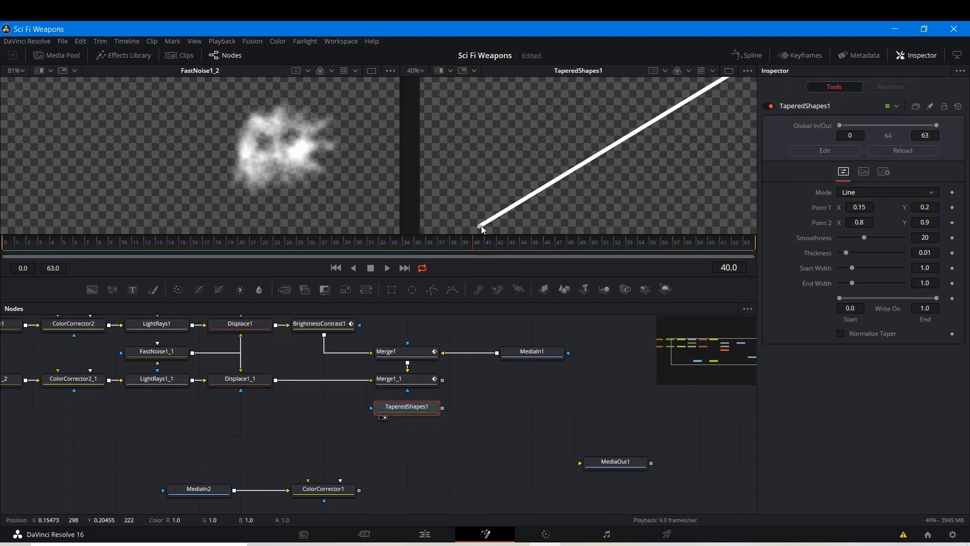
{"action": "left_click_drag", "start_coordinate": [479, 225], "coordinate": [643, 109]}
{"action": "left_click_drag", "start_coordinate": [726, 89], "coordinate": [655, 192]}
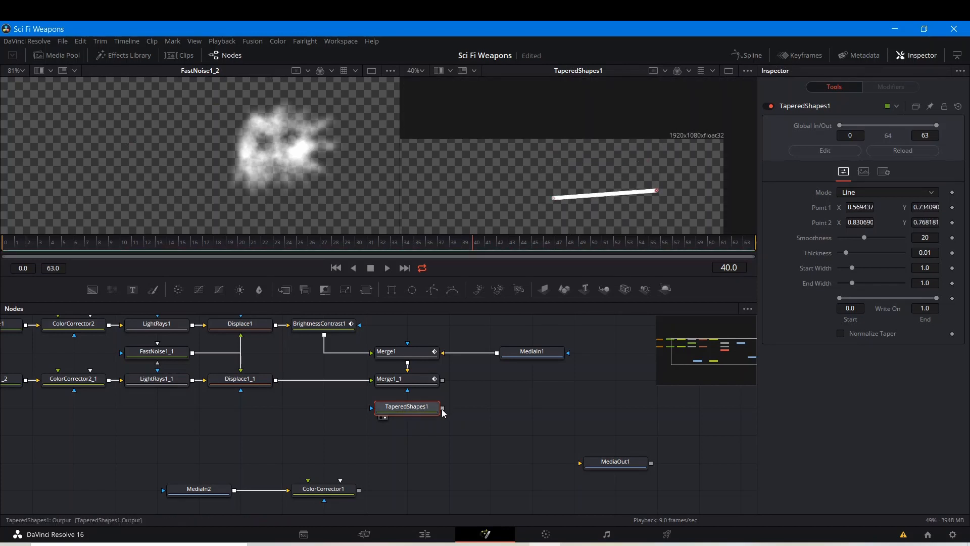
Step: Merge TaperedShapes1 over Merge1_1's output through a new Merge node and view the composite
{"action": "left_click_drag", "start_coordinate": [442, 379], "coordinate": [430, 411]}
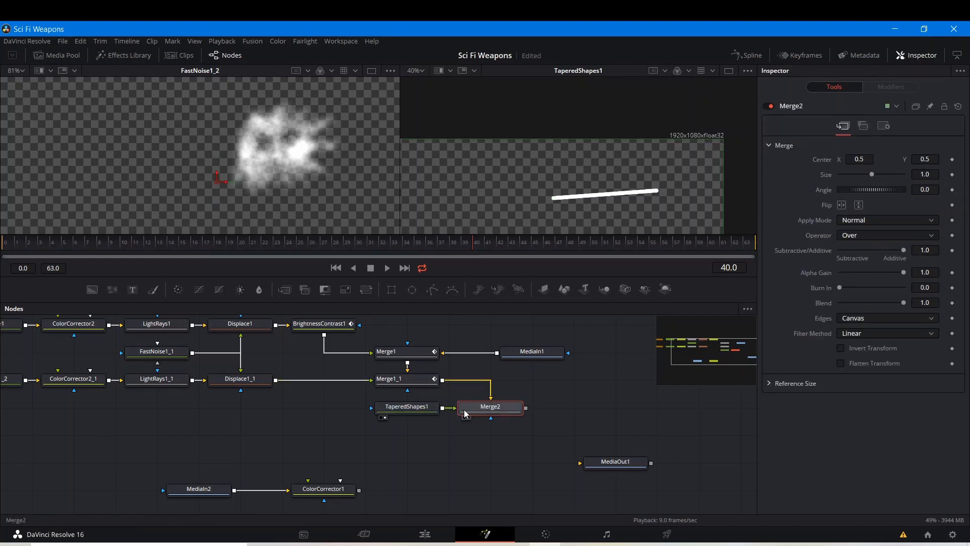
{"action": "left_click", "coordinate": [468, 418]}
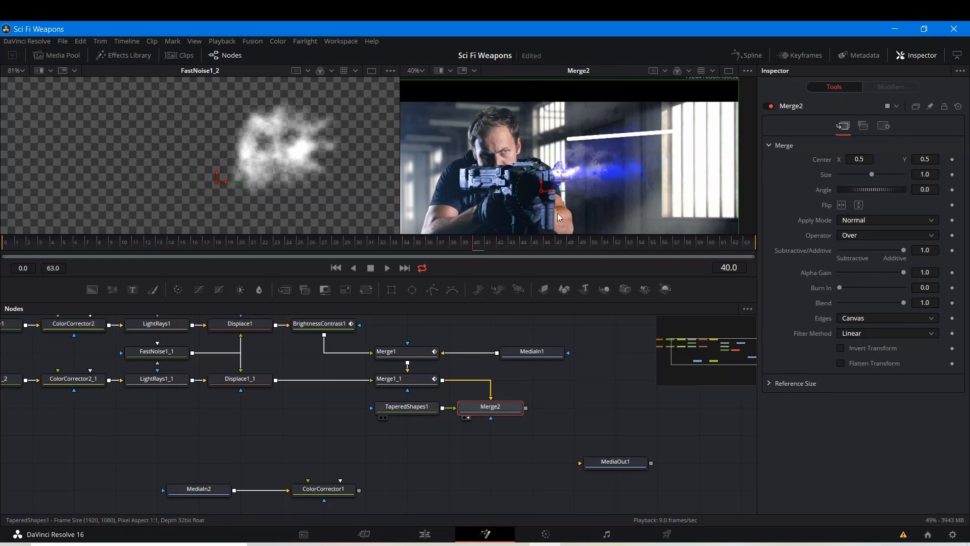
Step: Move the TaperedShapes1 line's endpoints to about (0.56, 0.57) at the muzzle and (0.70, 0.57) beyond it
{"action": "left_click", "coordinate": [412, 410]}
{"action": "left_click_drag", "start_coordinate": [571, 165], "coordinate": [563, 175]}
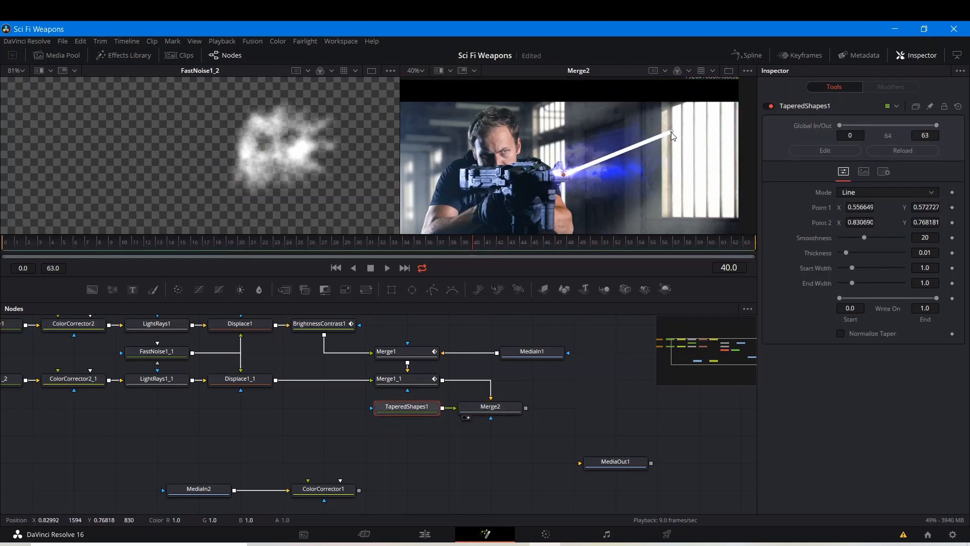
{"action": "left_click_drag", "start_coordinate": [671, 131], "coordinate": [621, 176]}
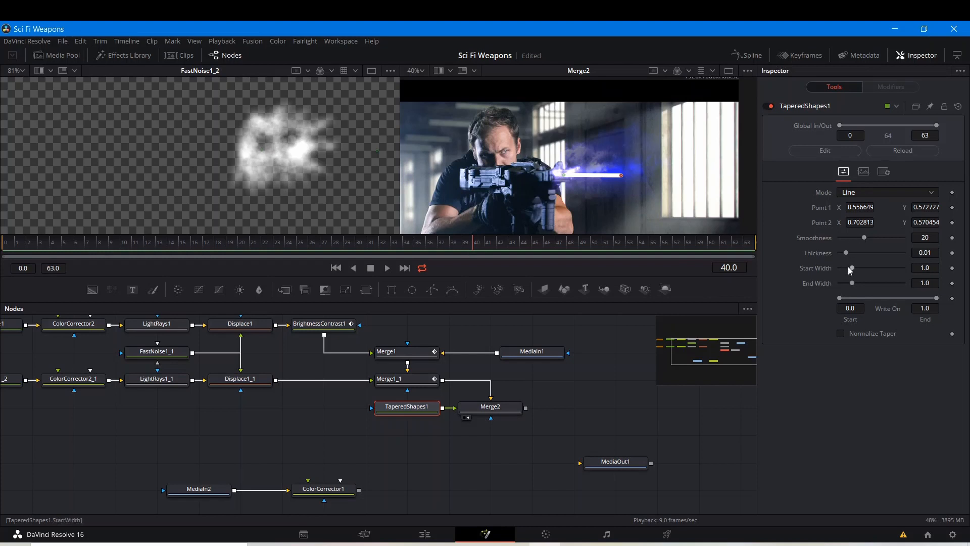
Step: Shorten TaperedShapes1's line to end at about (0.68, 0.57), with thickness 0.011, start width 0.591 and end width 1.929
{"action": "left_click_drag", "start_coordinate": [852, 270], "coordinate": [864, 289]}
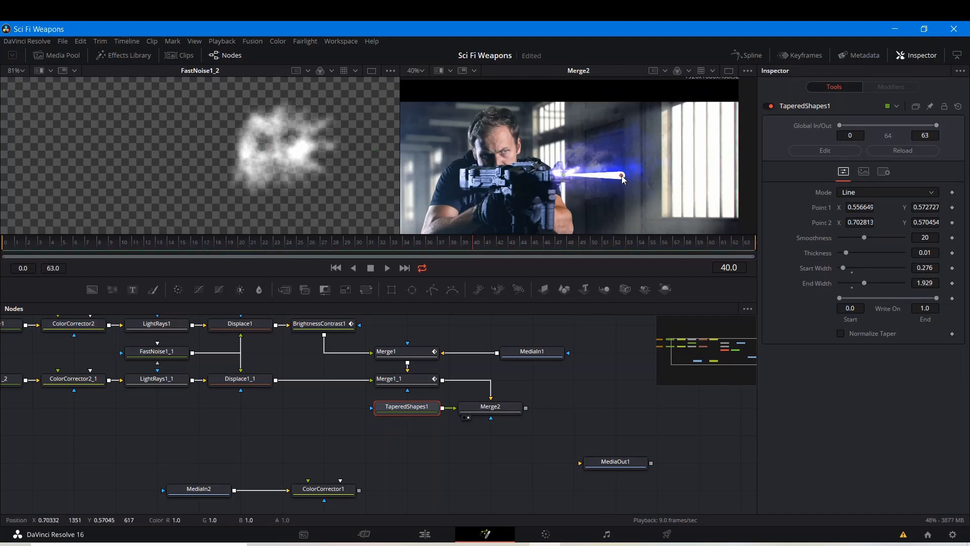
{"action": "mouse_move", "coordinate": [621, 176]}
{"action": "left_mouse_down"}
{"action": "mouse_move", "coordinate": [621, 184]}
{"action": "mouse_move", "coordinate": [603, 173]}
{"action": "mouse_move", "coordinate": [611, 174]}
{"action": "left_mouse_up"}
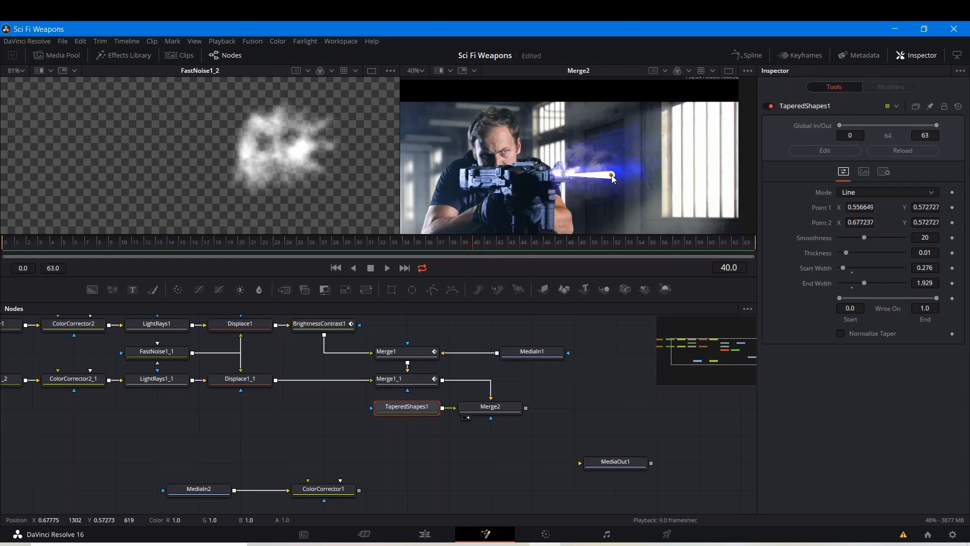
{"action": "left_click_drag", "start_coordinate": [846, 254], "coordinate": [846, 257]}
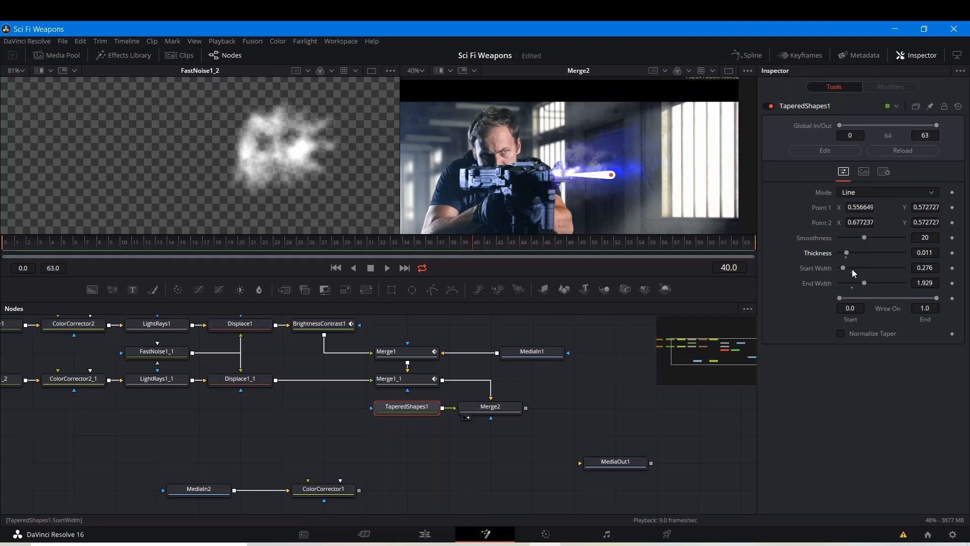
{"action": "left_click_drag", "start_coordinate": [844, 270], "coordinate": [850, 270]}
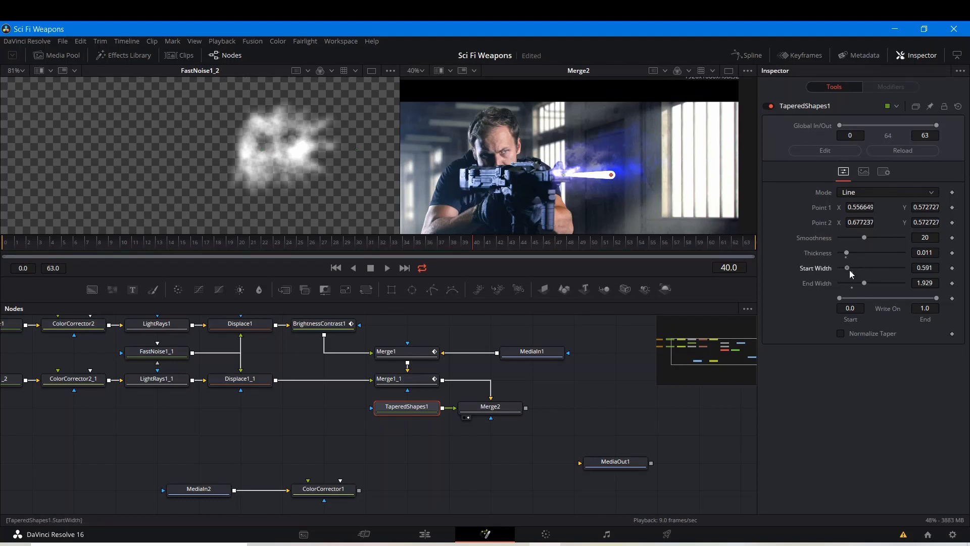
{"action": "left_click", "coordinate": [487, 406]}
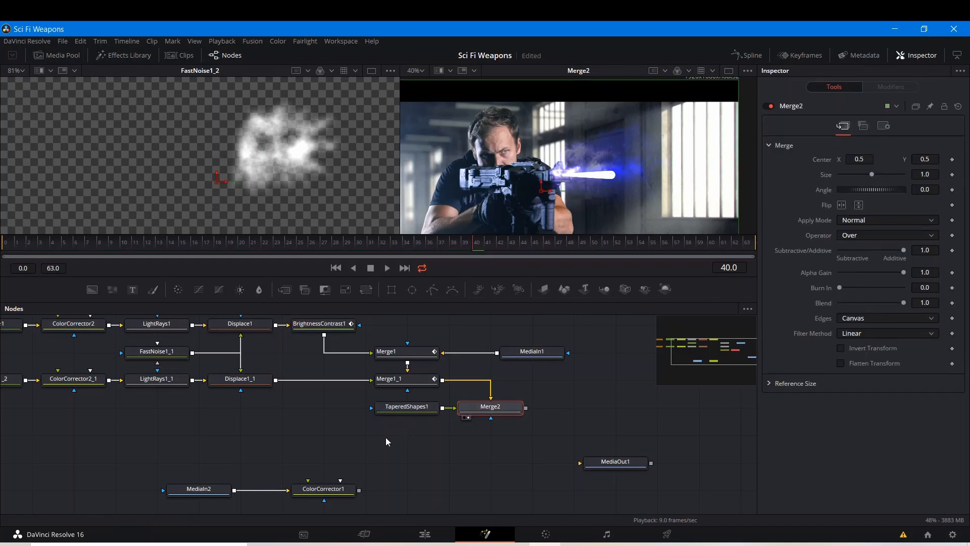
Step: Move TaperedShapes1 farther away from Merge2 and insert an XGlow node right after it
{"action": "left_click_drag", "start_coordinate": [412, 408], "coordinate": [122, 435]}
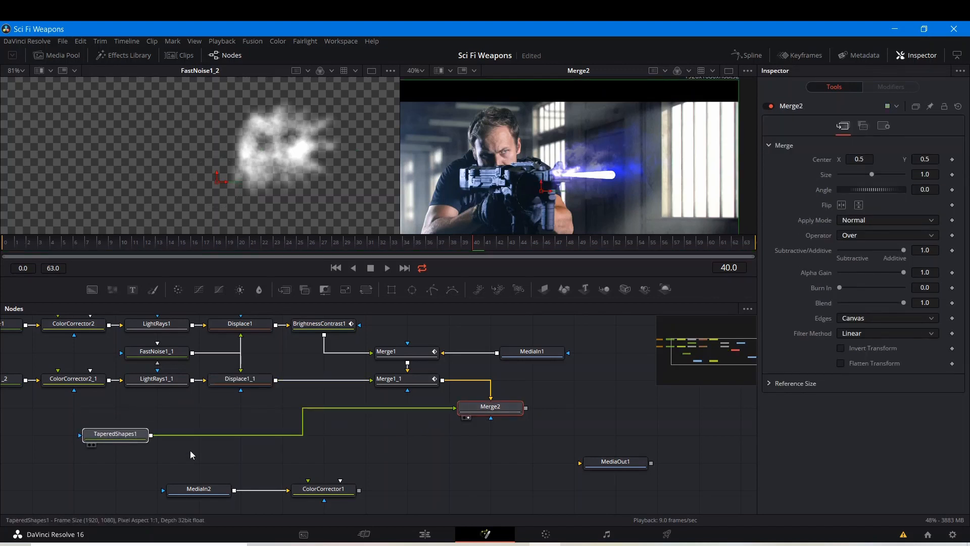
{"action": "left_click", "coordinate": [130, 436]}
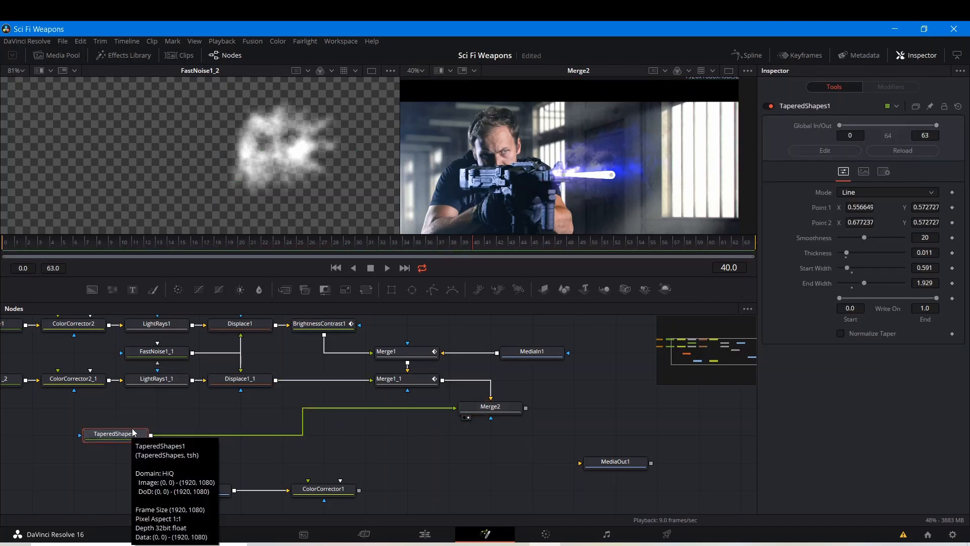
{"action": "key", "text": "shift+space"}
{"action": "type", "text": "tape"}
{"action": "key", "text": "BackSpace"}
{"action": "key", "text": "BackSpace"}
{"action": "key", "text": "BackSpace"}
{"action": "key", "text": "BackSpace"}
{"action": "type", "text": "xg"}
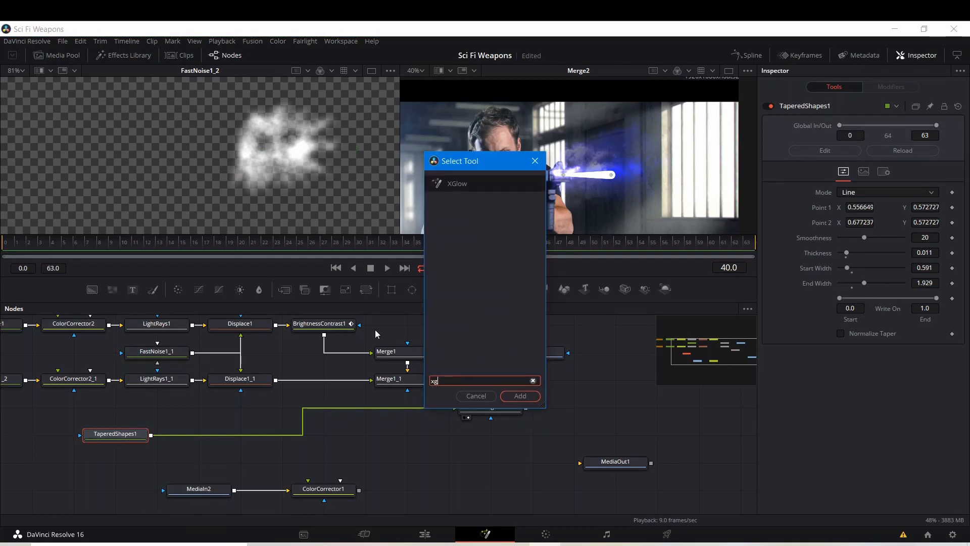
{"action": "left_click", "coordinate": [510, 396]}
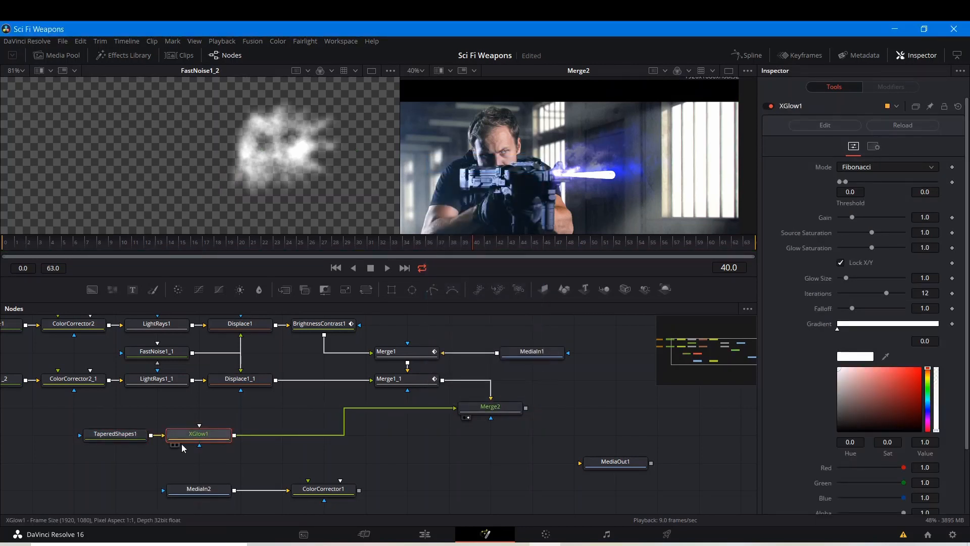
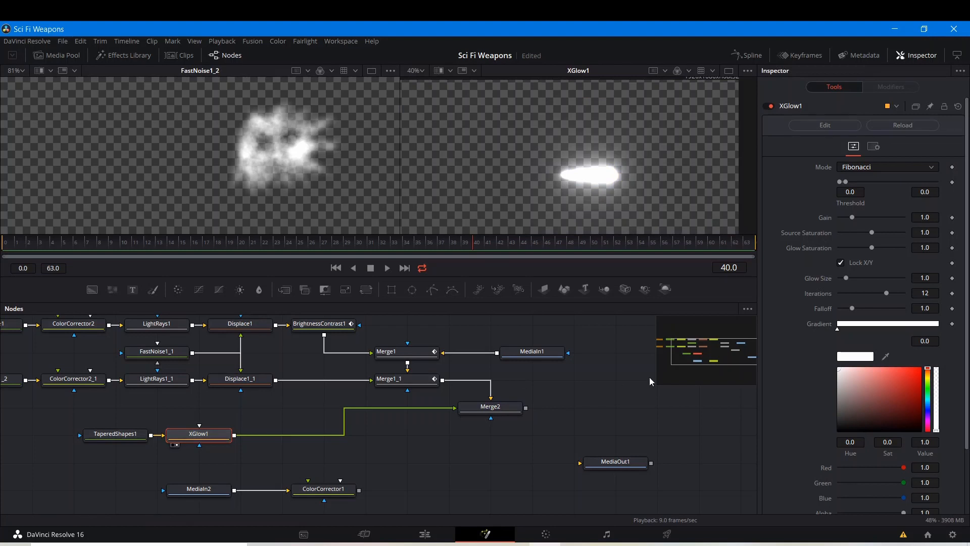
Step: View XGlow1 and set its gradient colour to blue with hue 0.688, saturation 1.0 and value 1.0
{"action": "left_click", "coordinate": [929, 408]}
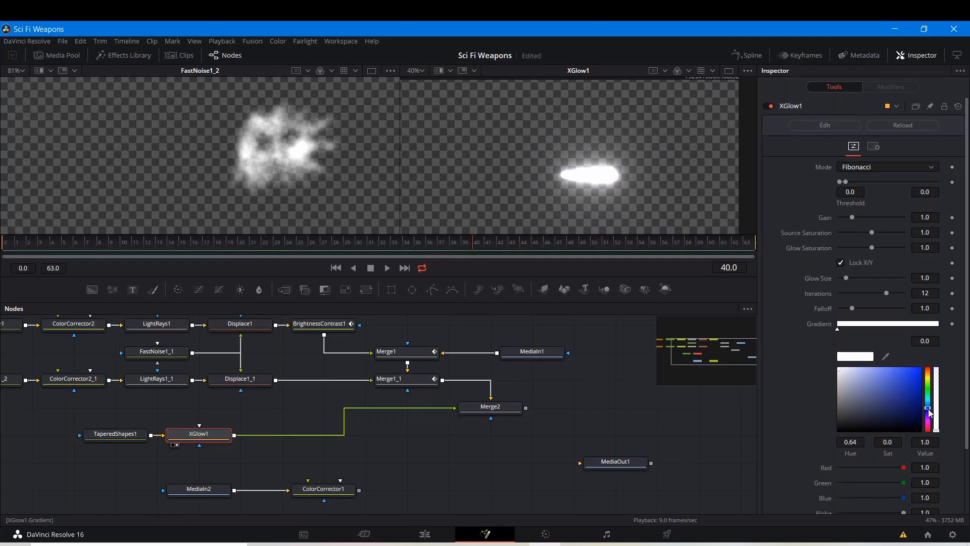
{"action": "left_click_drag", "start_coordinate": [918, 377], "coordinate": [926, 363]}
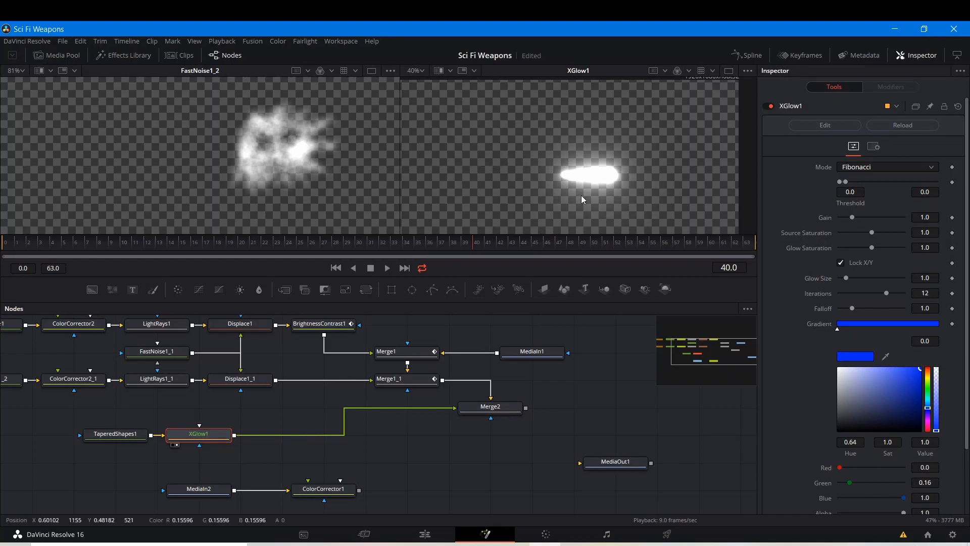
{"action": "scroll", "coordinate": [610, 176], "scroll_direction": "up", "scroll_amount": 5}
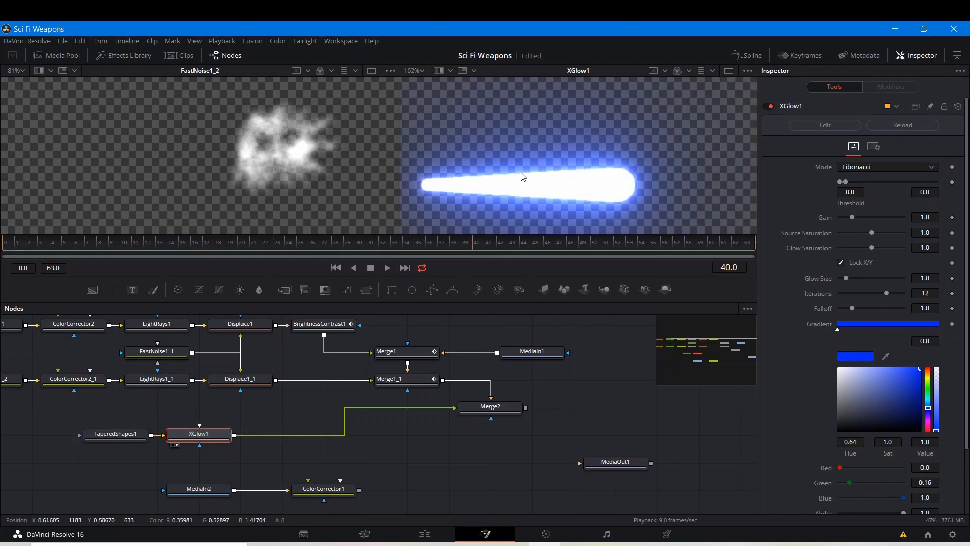
{"action": "scroll", "coordinate": [522, 177], "scroll_direction": "down", "scroll_amount": 4}
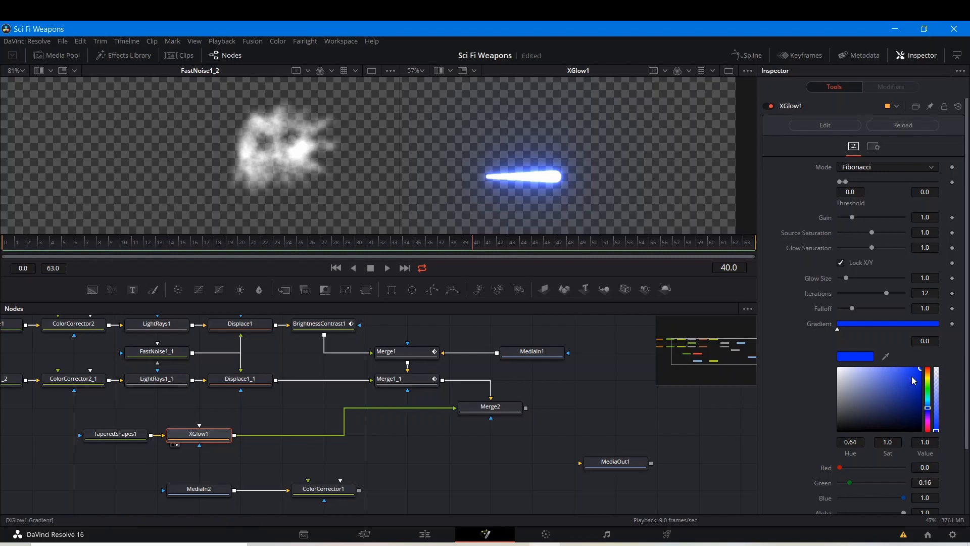
{"action": "left_click_drag", "start_coordinate": [927, 411], "coordinate": [928, 415]}
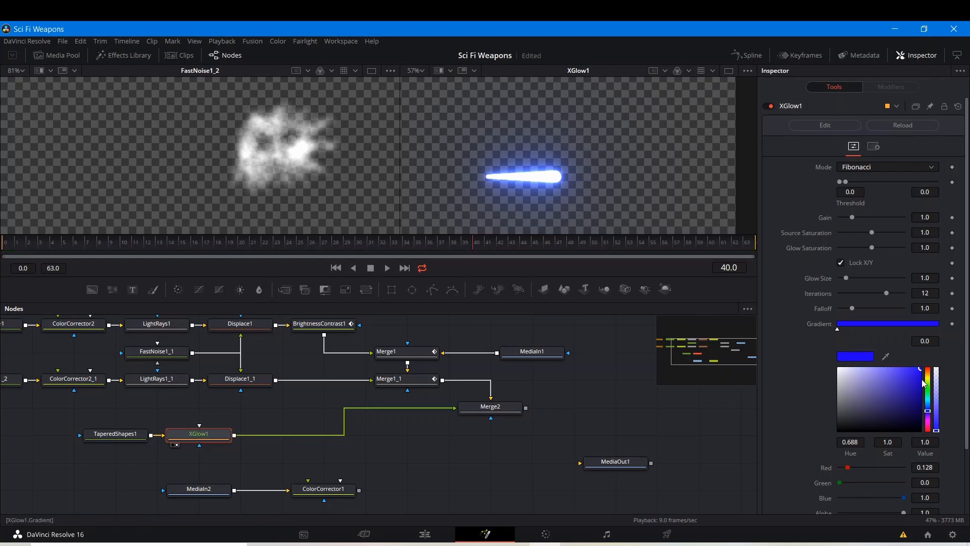
{"action": "scroll", "coordinate": [541, 169], "scroll_direction": "up", "scroll_amount": 3}
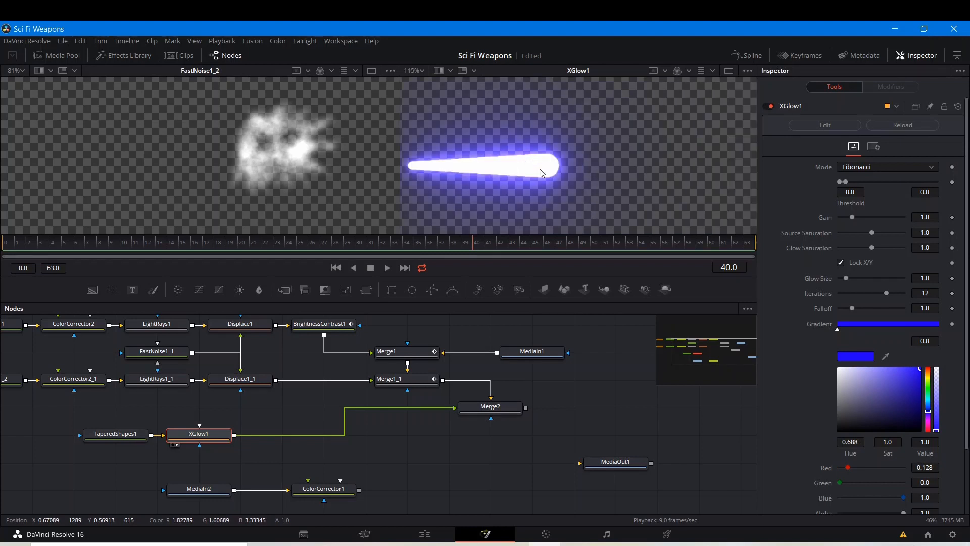
{"action": "scroll", "coordinate": [480, 171], "scroll_direction": "down", "scroll_amount": 2}
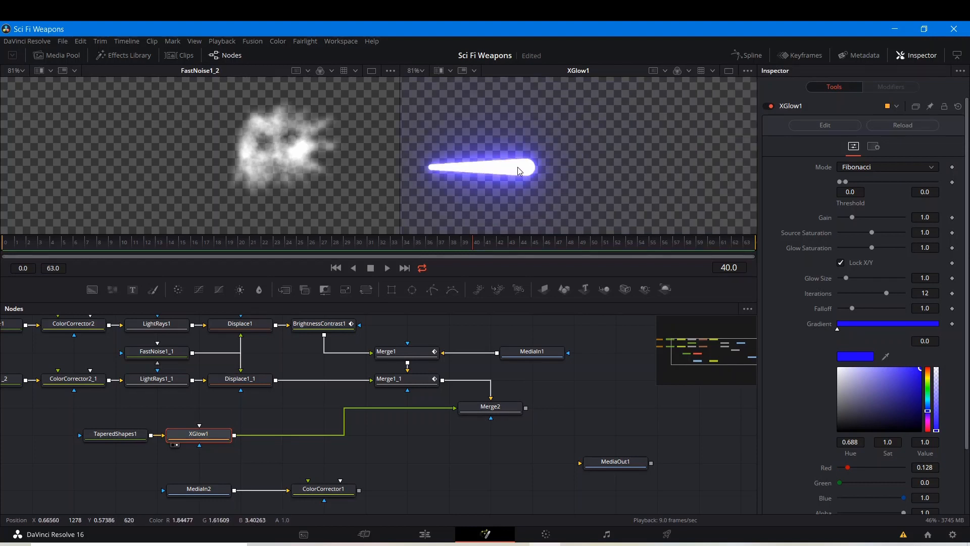
Step: Move TaperedShapes1 and XGlow1 together so they sit in a row with Merge2
{"action": "left_click_drag", "start_coordinate": [268, 405], "coordinate": [343, 401]}
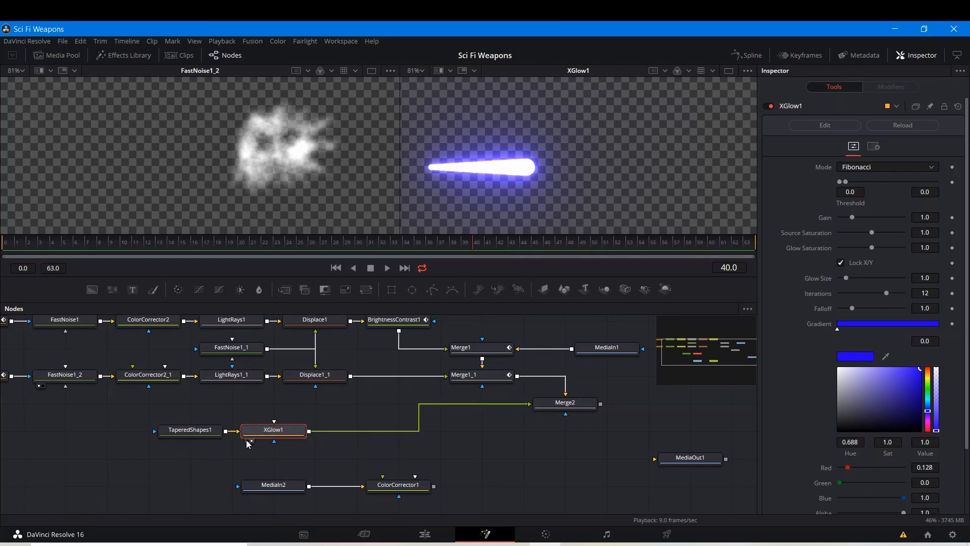
{"action": "left_click_drag", "start_coordinate": [177, 458], "coordinate": [276, 433]}
{"action": "left_click_drag", "start_coordinate": [267, 432], "coordinate": [390, 406]}
{"action": "left_click", "coordinate": [277, 469]}
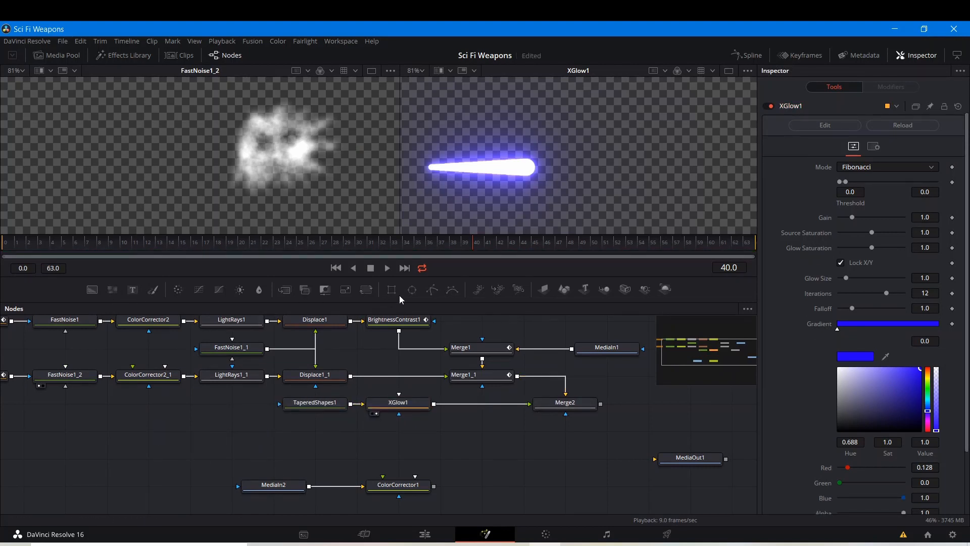
Step: Insert a Transform node between XGlow1 and Merge2
{"action": "left_click_drag", "start_coordinate": [308, 447], "coordinate": [341, 454]}
{"action": "left_click", "coordinate": [432, 409]}
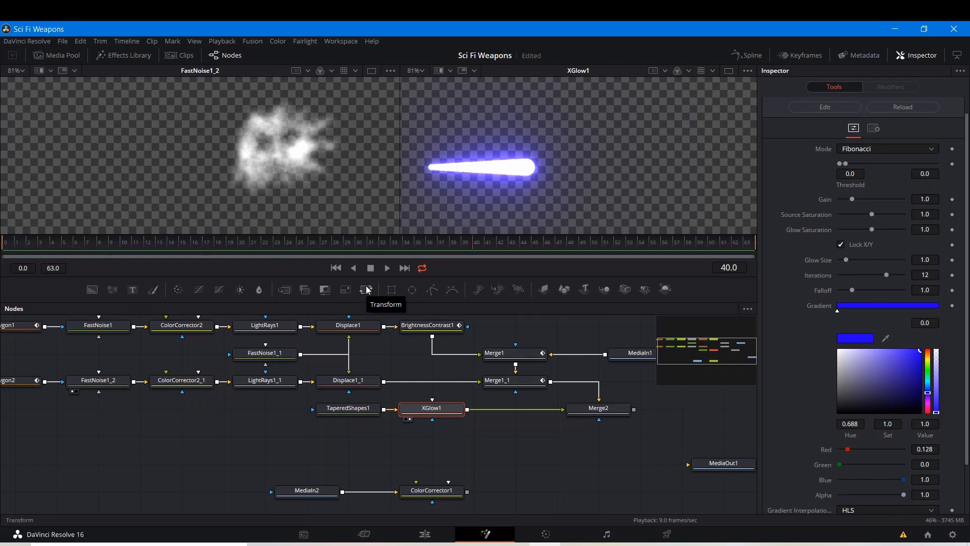
{"action": "left_click", "coordinate": [366, 288]}
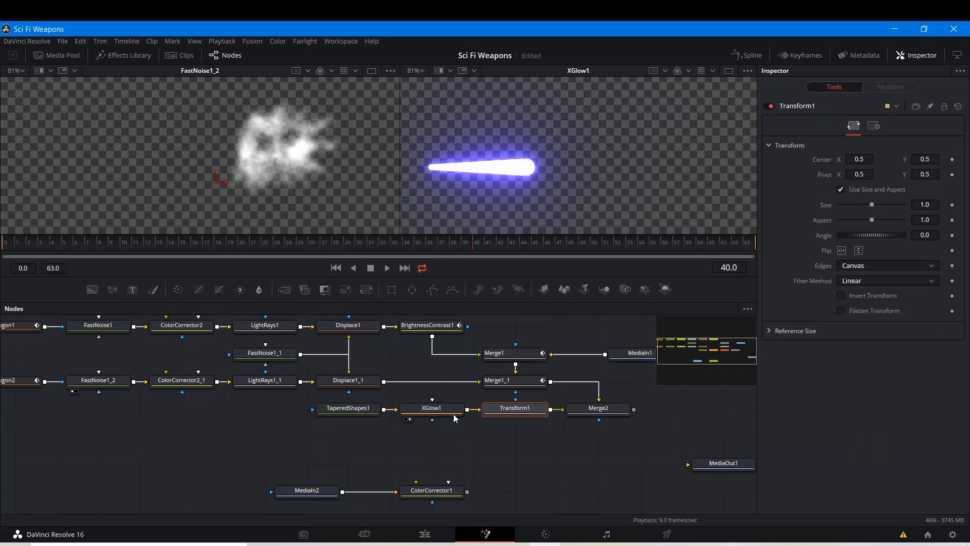
Step: Move TaperedShapes1, XGlow1 and Transform1 farther away from Merge2 and view the Merge2 composite
{"action": "left_click_drag", "start_coordinate": [316, 399], "coordinate": [546, 435]}
{"action": "left_click_drag", "start_coordinate": [533, 411], "coordinate": [524, 476]}
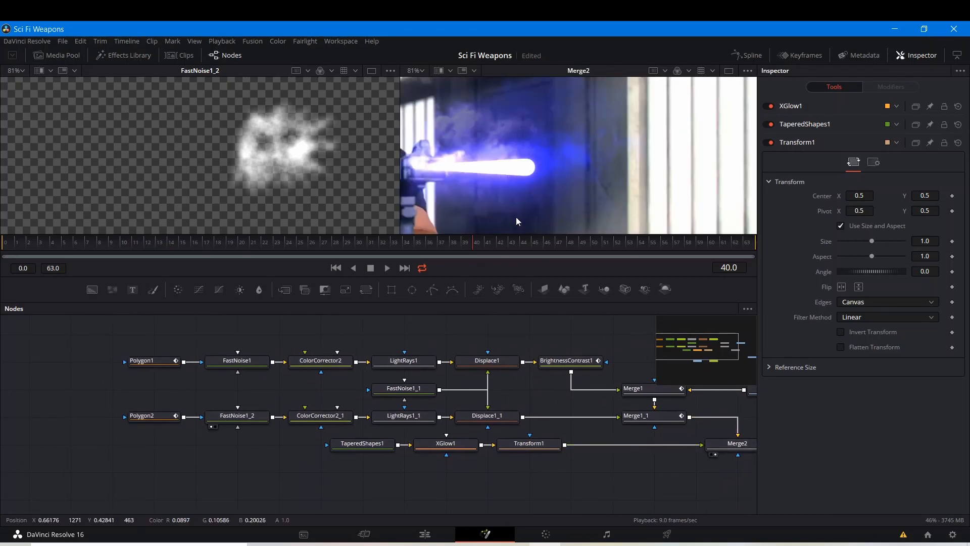
{"action": "left_click_drag", "start_coordinate": [518, 212], "coordinate": [689, 200]}
{"action": "scroll", "coordinate": [602, 187], "scroll_direction": "down", "scroll_amount": 7}
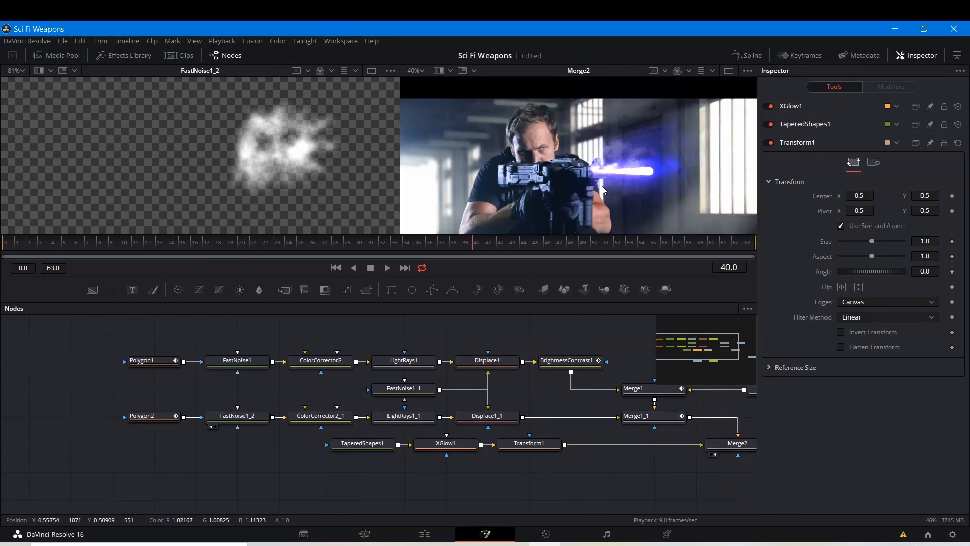
{"action": "scroll", "coordinate": [602, 187], "scroll_direction": "up", "scroll_amount": 2}
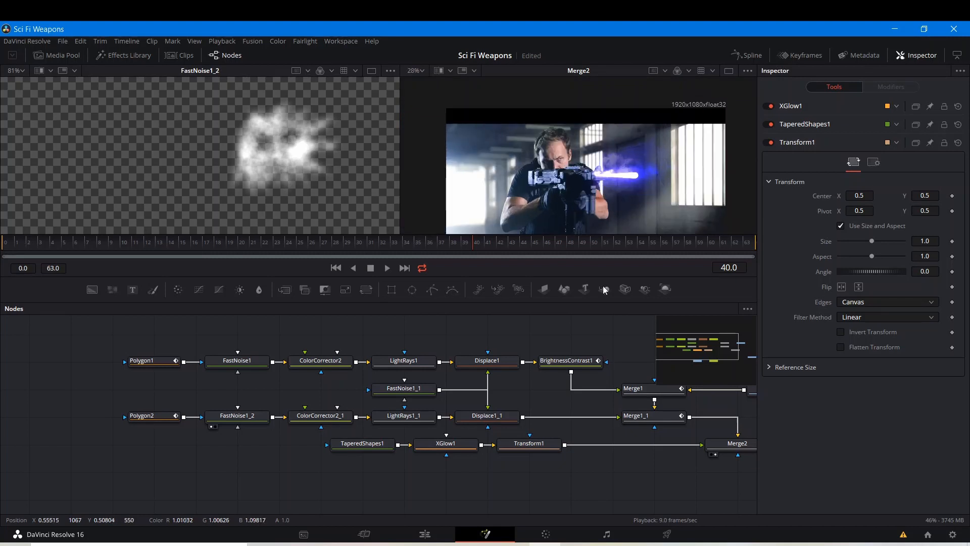
Step: Shift the laser back over the gun by moving Transform1's Center X to about 0.35, and go to frame 39
{"action": "left_click", "coordinate": [528, 443]}
{"action": "left_click_drag", "start_coordinate": [593, 190], "coordinate": [529, 192]}
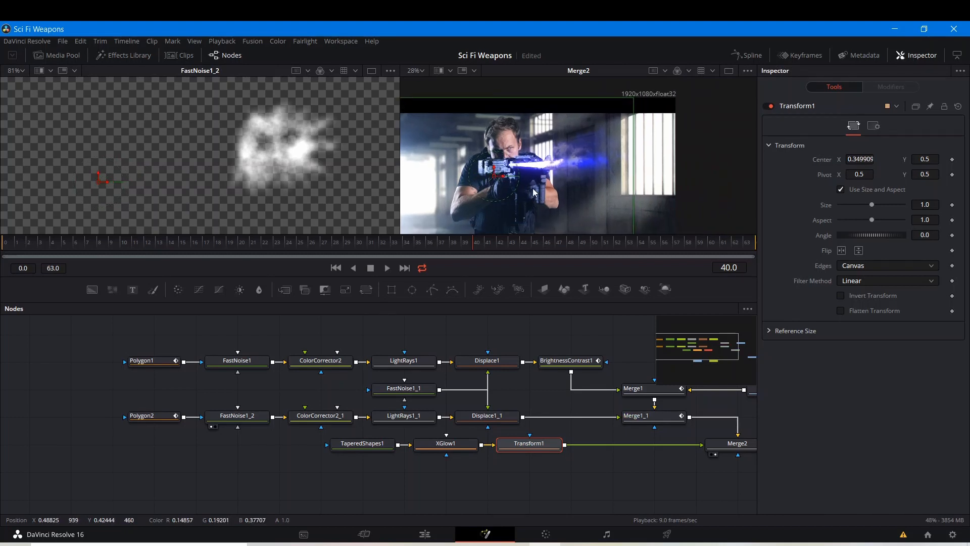
{"action": "left_click", "coordinate": [463, 244]}
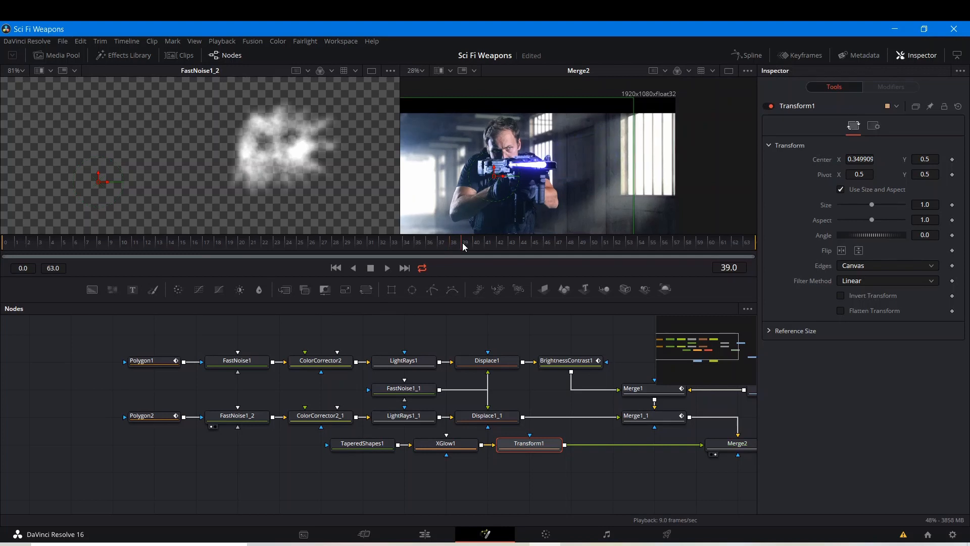
Step: Add a Polygon mask to Merge2
{"action": "left_click_drag", "start_coordinate": [591, 428], "coordinate": [437, 427]}
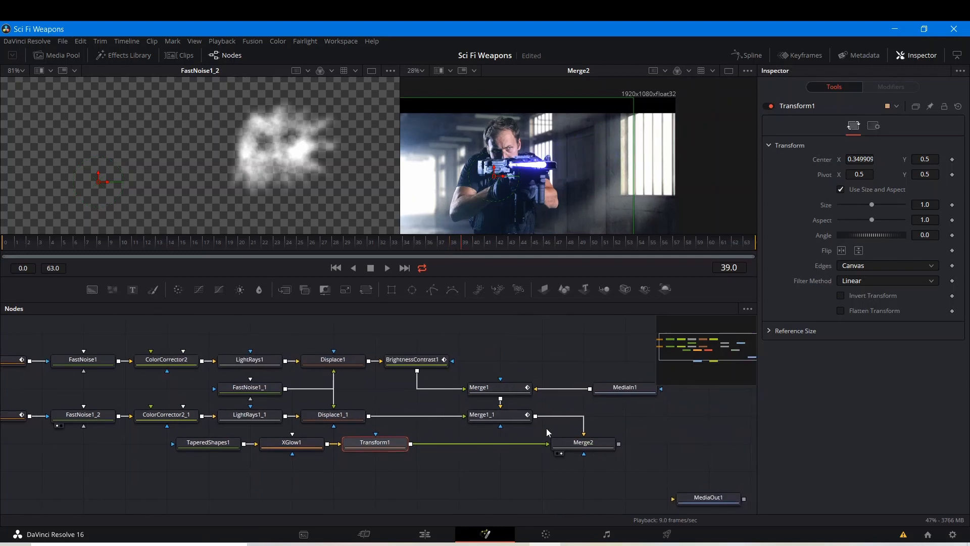
{"action": "left_click", "coordinate": [578, 444]}
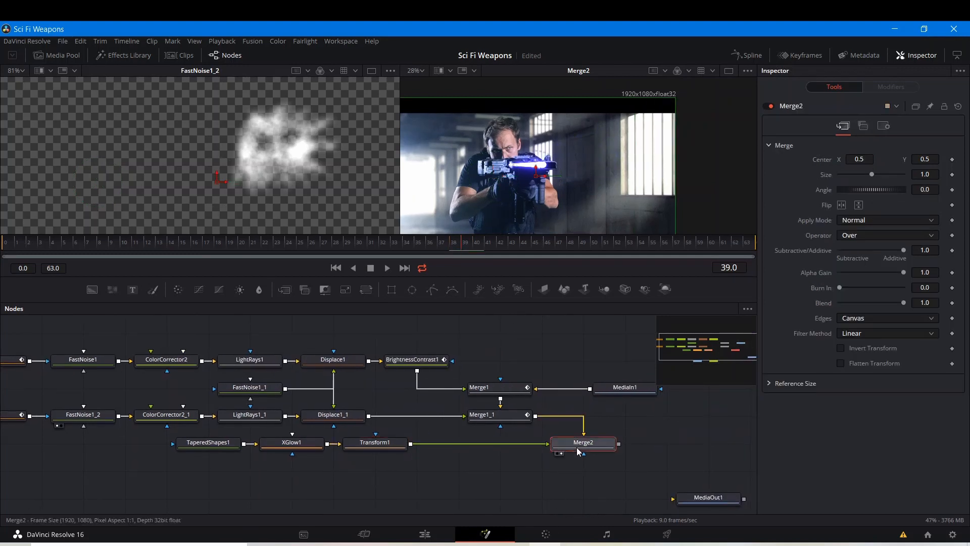
{"action": "left_click", "coordinate": [432, 290]}
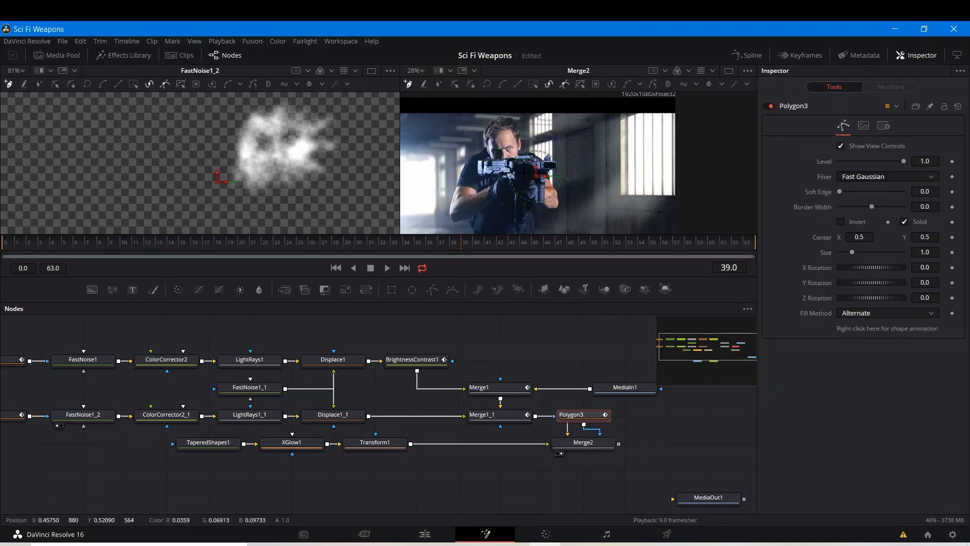
Step: Draw Polygon3 as a closed mask around the gun body in the Merge2 view, from its underside past the muzzle and back over the top
{"action": "left_click", "coordinate": [477, 174]}
{"action": "left_click", "coordinate": [505, 174]}
{"action": "left_click", "coordinate": [533, 173]}
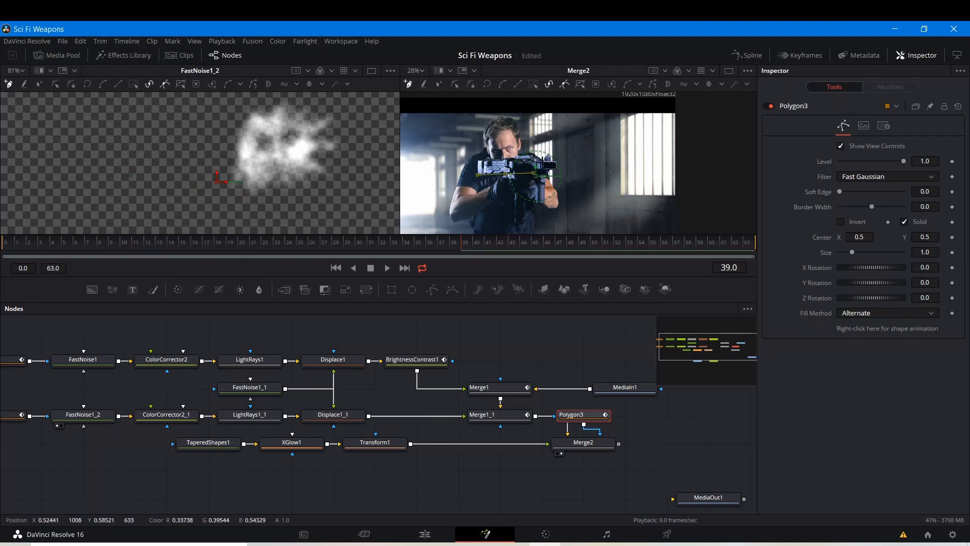
{"action": "scroll", "coordinate": [543, 162], "scroll_direction": "up", "scroll_amount": 5}
{"action": "left_click", "coordinate": [535, 157]}
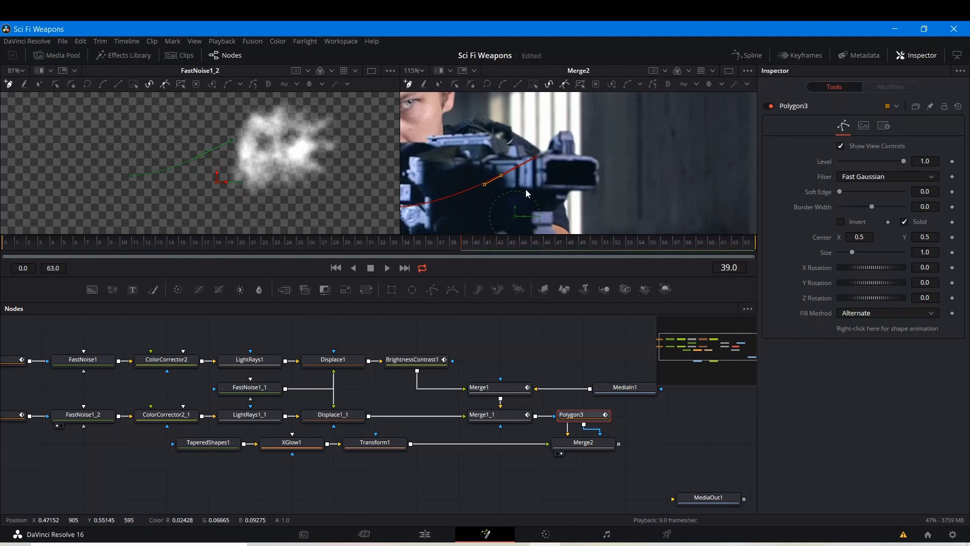
{"action": "left_click", "coordinate": [504, 139]}
{"action": "left_click_drag", "start_coordinate": [464, 144], "coordinate": [655, 182]}
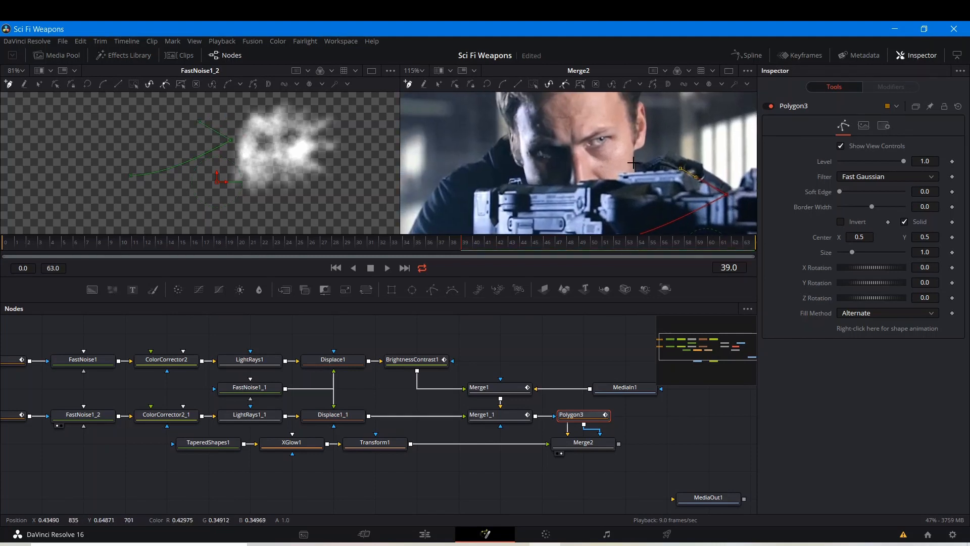
{"action": "left_click", "coordinate": [609, 175]}
{"action": "left_click", "coordinate": [534, 186]}
{"action": "left_click_drag", "start_coordinate": [534, 218], "coordinate": [559, 168]}
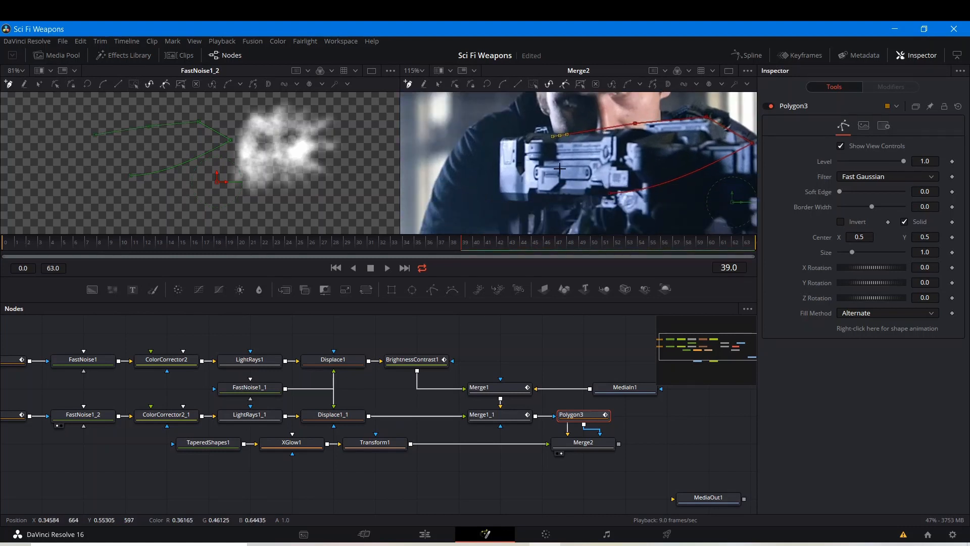
{"action": "left_click", "coordinate": [543, 169]}
{"action": "left_click", "coordinate": [608, 195]}
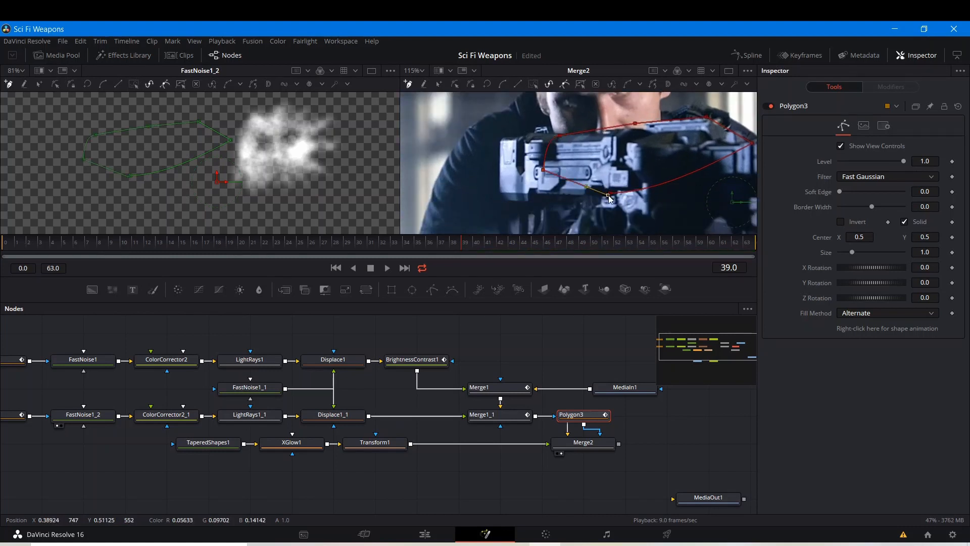
{"action": "left_click", "coordinate": [609, 193]}
Step: Reshape the mask's front and lower edges to follow the gun near the muzzle, and invert the mask
{"action": "left_click_drag", "start_coordinate": [689, 163], "coordinate": [528, 184]}
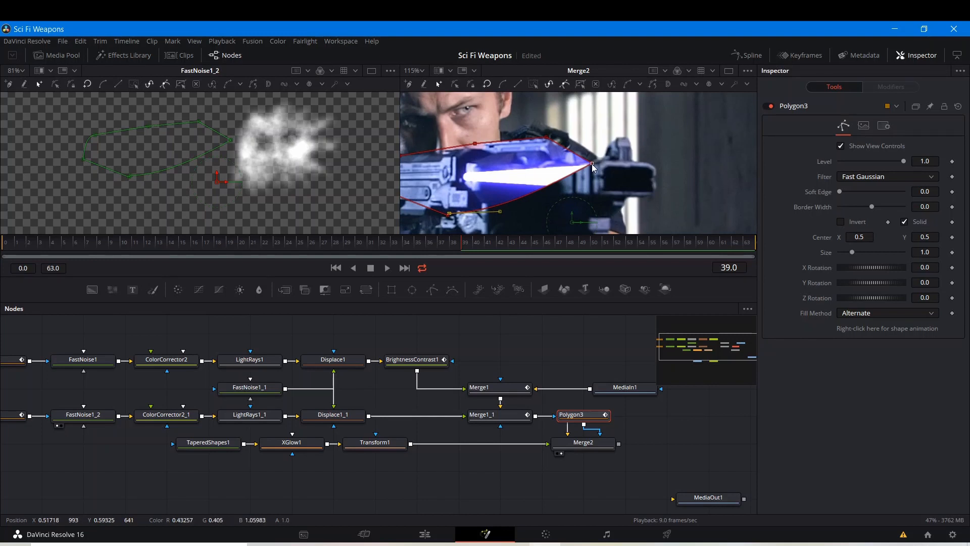
{"action": "mouse_move", "coordinate": [592, 164]}
{"action": "left_mouse_down"}
{"action": "mouse_move", "coordinate": [604, 180]}
{"action": "mouse_move", "coordinate": [598, 192]}
{"action": "mouse_move", "coordinate": [591, 161]}
{"action": "mouse_move", "coordinate": [599, 161]}
{"action": "left_mouse_up"}
{"action": "left_click", "coordinate": [559, 187]}
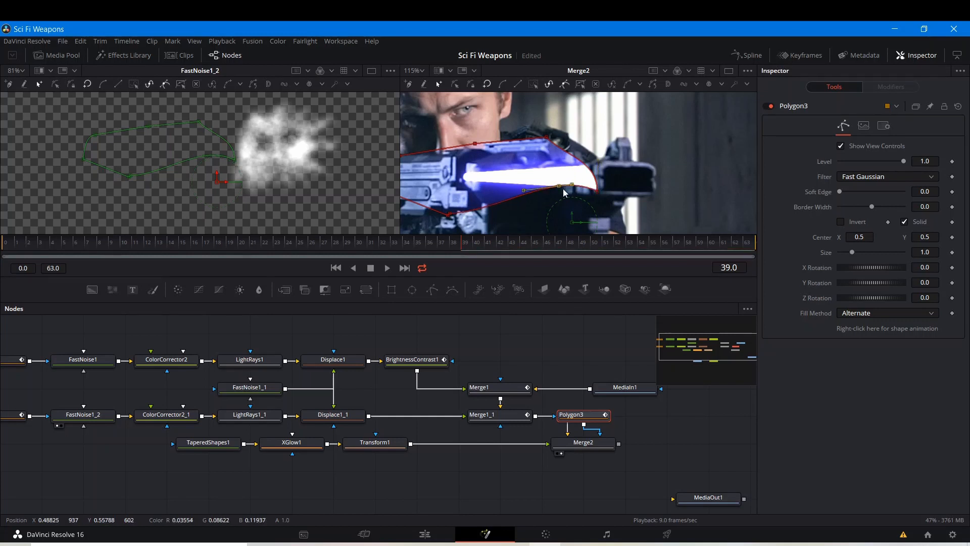
{"action": "left_click_drag", "start_coordinate": [565, 192], "coordinate": [577, 210]}
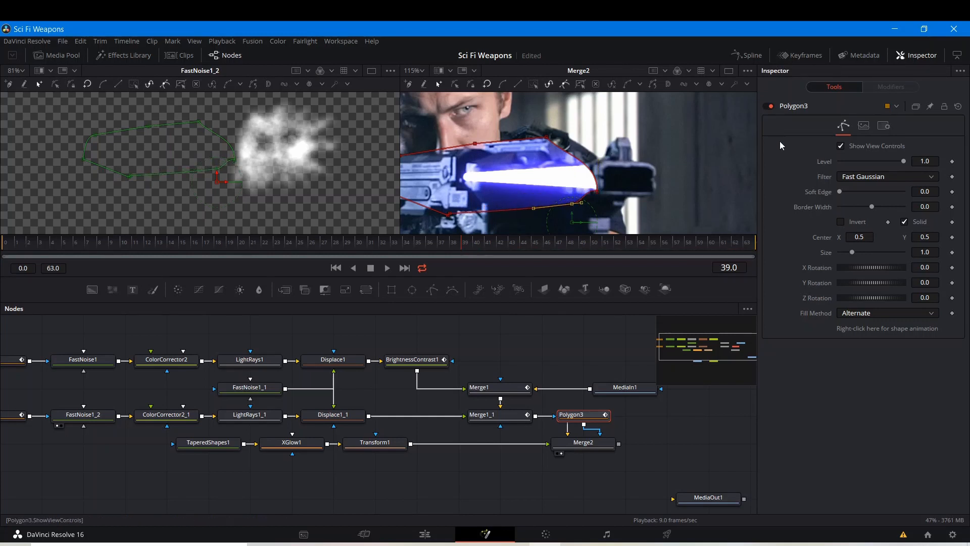
{"action": "left_click", "coordinate": [840, 222]}
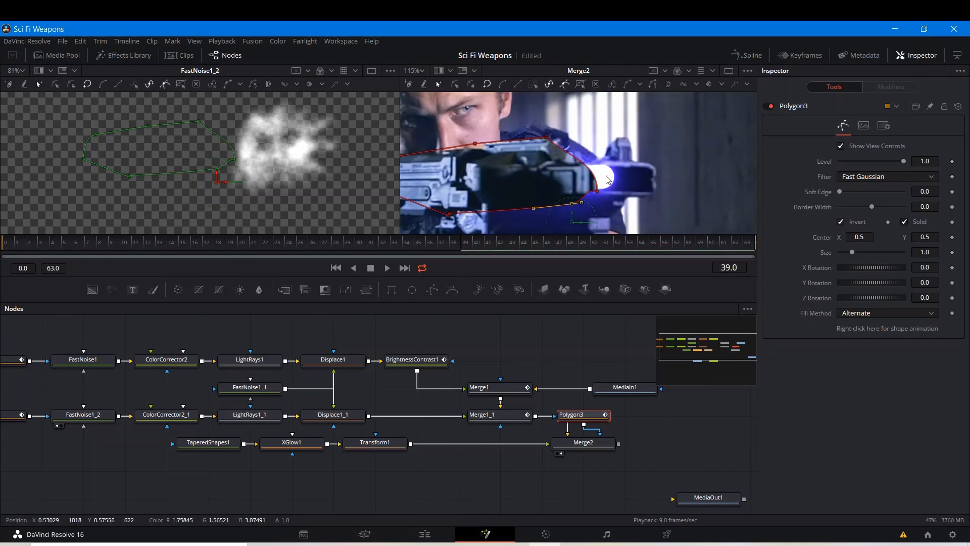
Step: Move the laser back behind the mask by shifting Transform1's Center X to about 0.32, and place the Polygon3 node below Merge2
{"action": "left_click", "coordinate": [382, 439]}
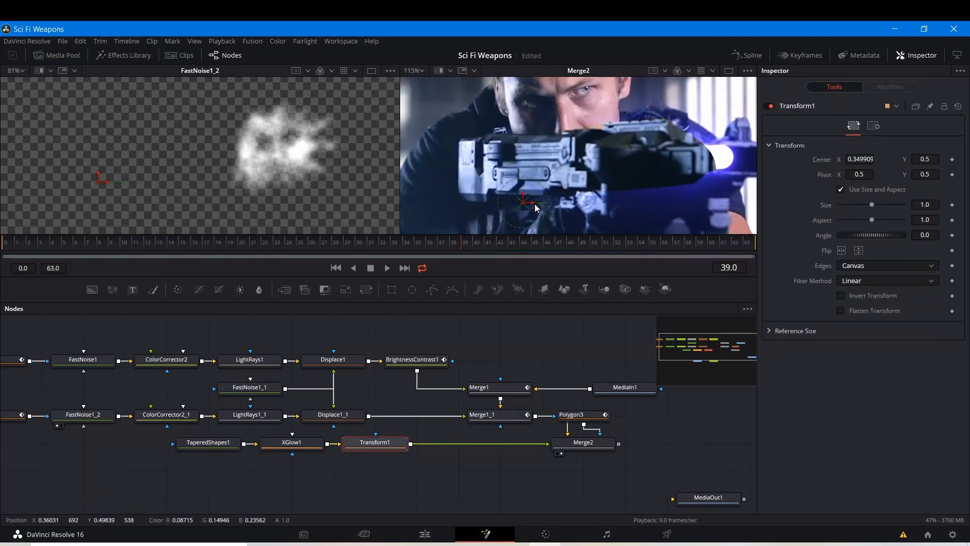
{"action": "left_click_drag", "start_coordinate": [537, 207], "coordinate": [505, 199]}
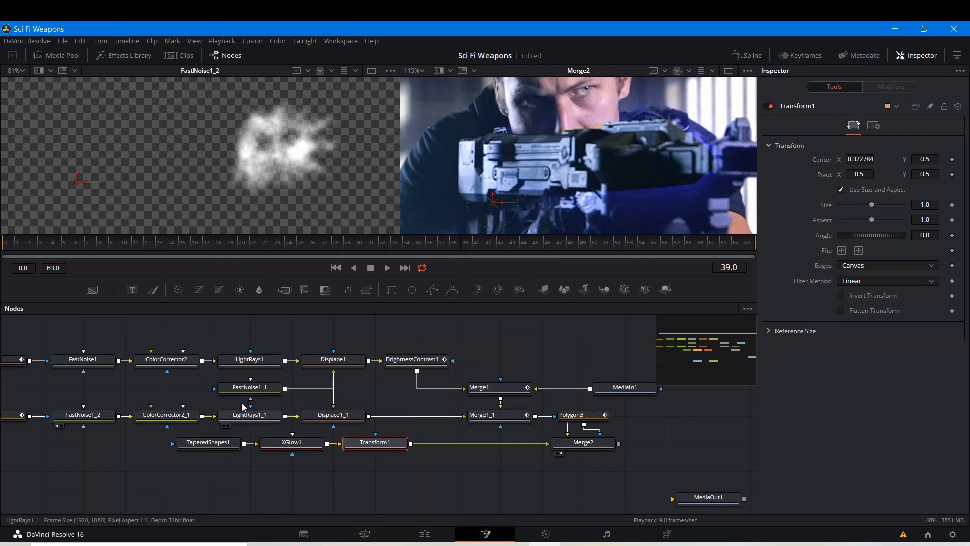
{"action": "left_click_drag", "start_coordinate": [574, 415], "coordinate": [574, 498]}
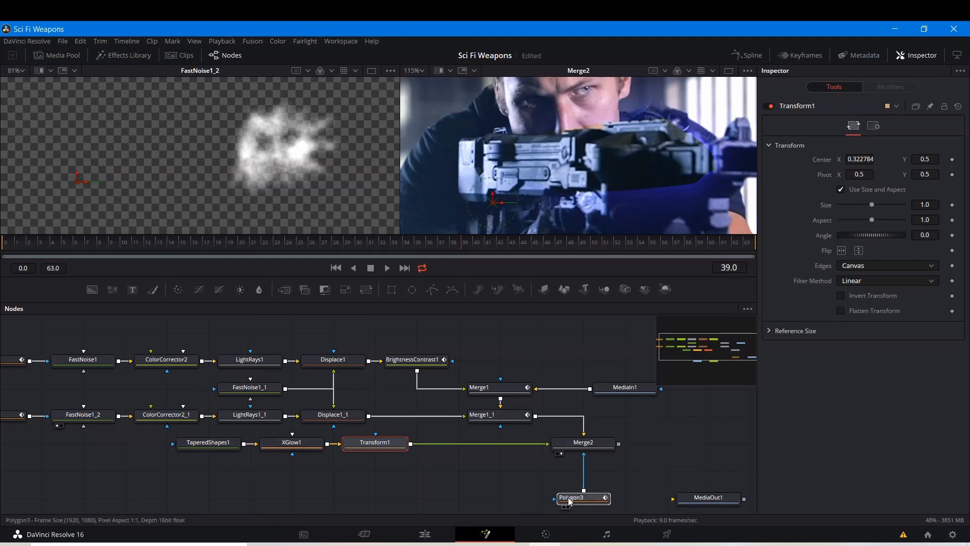
{"action": "scroll", "coordinate": [573, 498], "scroll_direction": "down", "scroll_amount": 1}
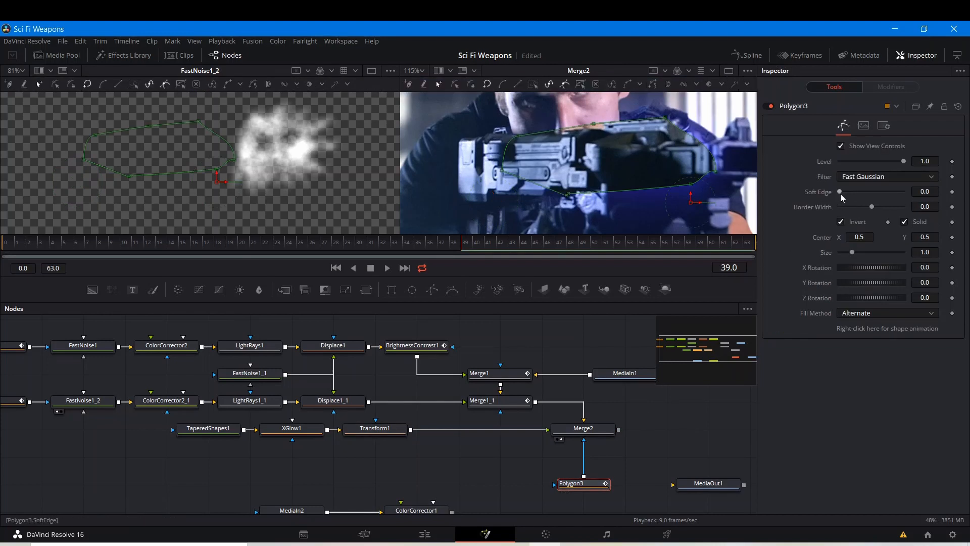
Step: Enlarge the whole Polygon3 mask and reposition it over the gun, keeping the Soft Edge at 0.0
{"action": "left_click_drag", "start_coordinate": [860, 193], "coordinate": [827, 189]}
{"action": "left_click_drag", "start_coordinate": [472, 113], "coordinate": [766, 211]}
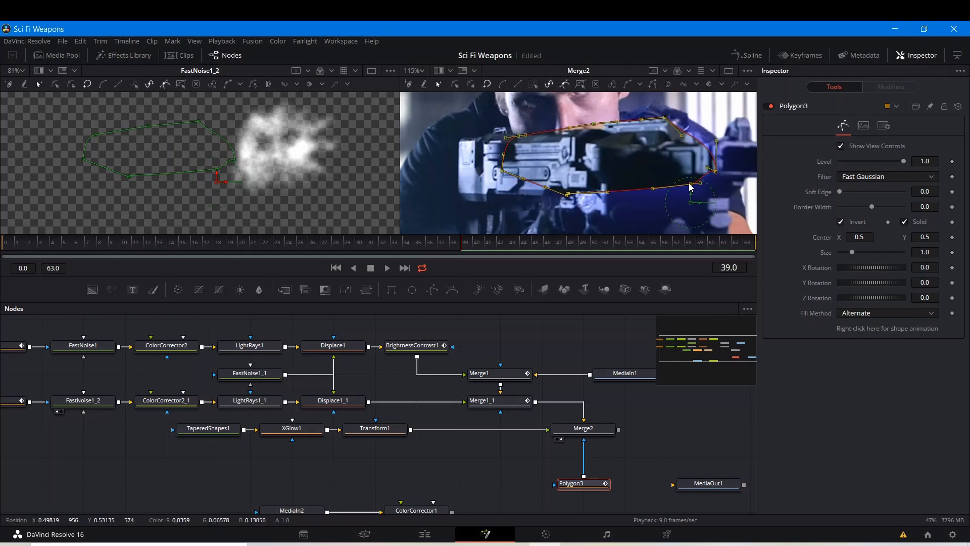
{"action": "key", "text": "s"}
{"action": "left_click_drag", "start_coordinate": [689, 184], "coordinate": [819, 363]}
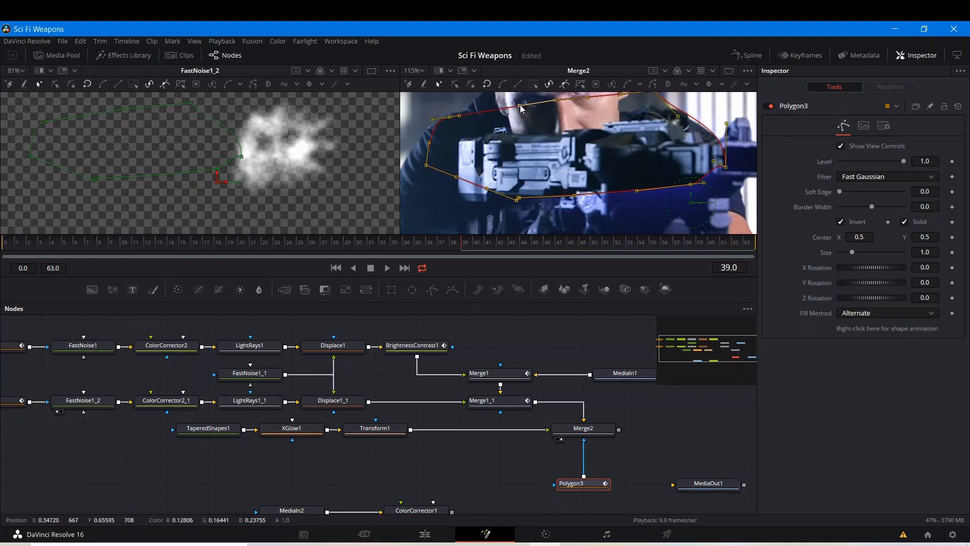
{"action": "left_click_drag", "start_coordinate": [520, 106], "coordinate": [566, 127]}
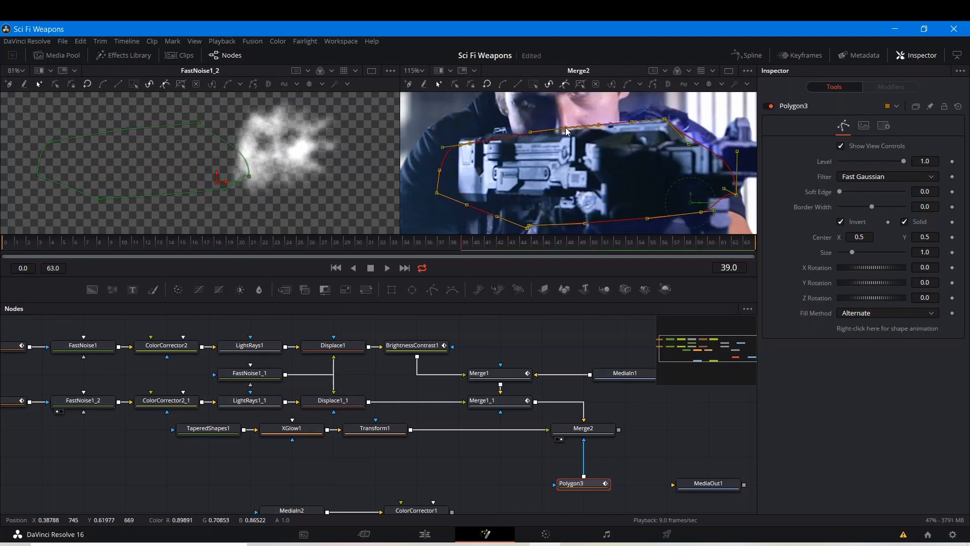
{"action": "scroll", "coordinate": [549, 171], "scroll_direction": "down", "scroll_amount": 2}
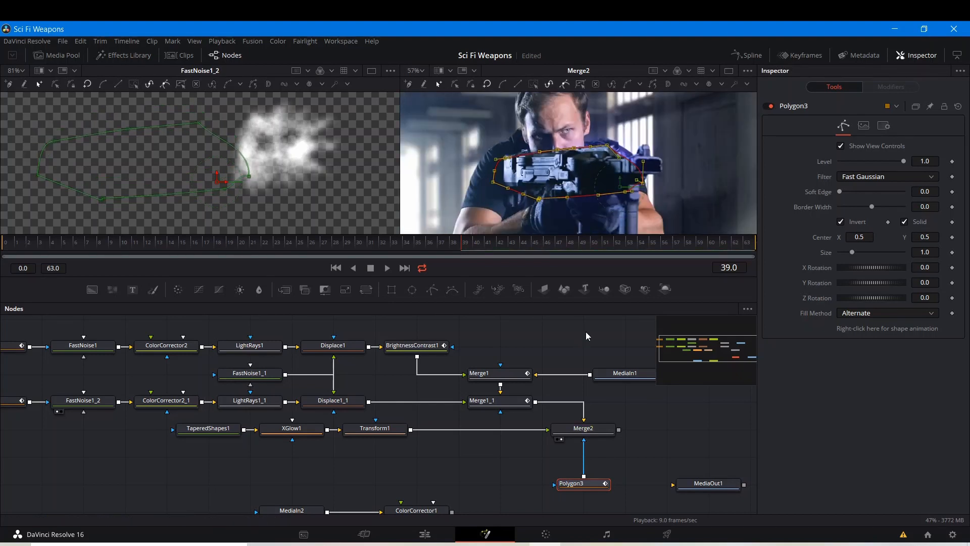
{"action": "left_click_drag", "start_coordinate": [586, 335], "coordinate": [508, 321]}
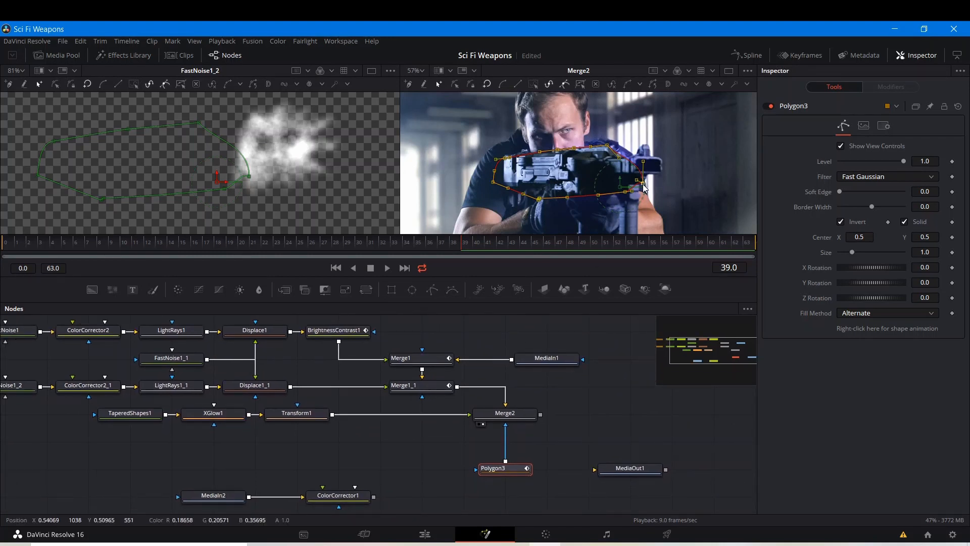
{"action": "left_click_drag", "start_coordinate": [643, 189], "coordinate": [636, 188]}
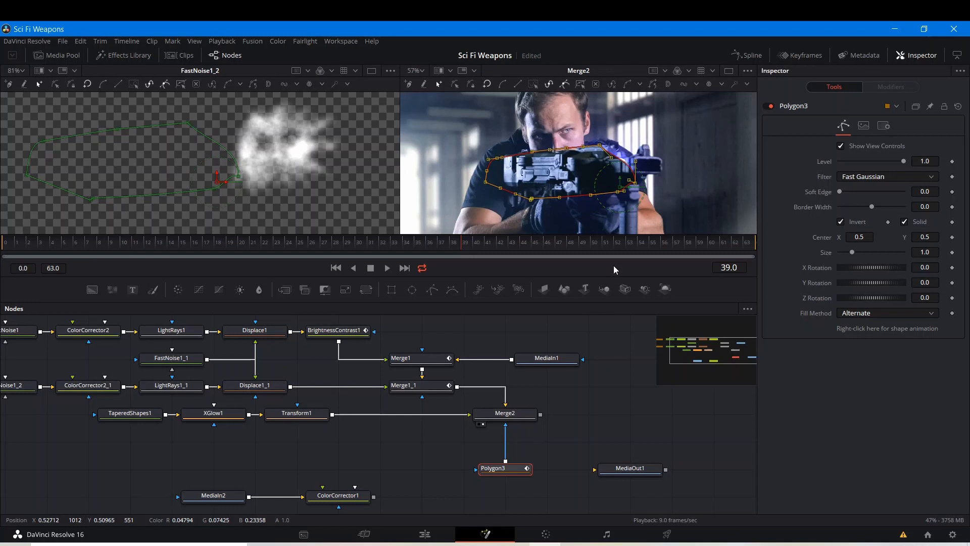
Step: Set Merge2's Blend to 0.0 and animate it with a keyframe at frame 39
{"action": "left_click", "coordinate": [586, 321]}
{"action": "left_click", "coordinate": [511, 416]}
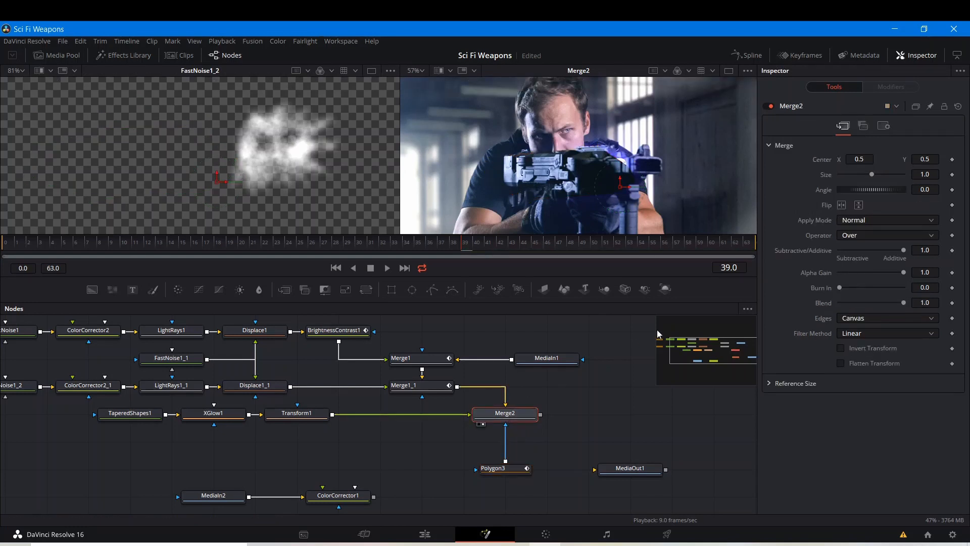
{"action": "left_click_drag", "start_coordinate": [903, 303], "coordinate": [834, 314]}
{"action": "right_click", "coordinate": [825, 304]}
{"action": "left_click", "coordinate": [838, 309]}
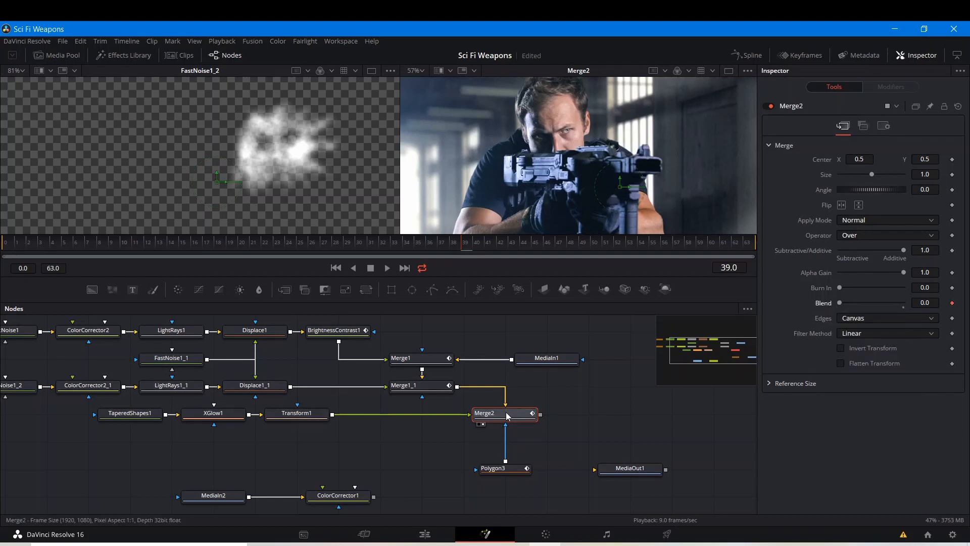
Step: Set Merge2's Blend to 1.0 at frame 40
{"action": "mouse_move", "coordinate": [507, 415]}
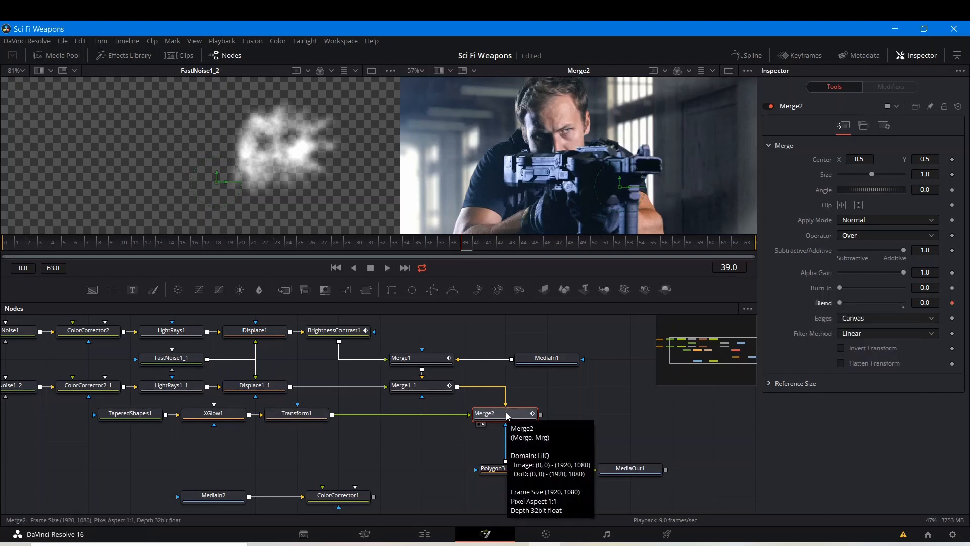
{"action": "left_click", "coordinate": [474, 246]}
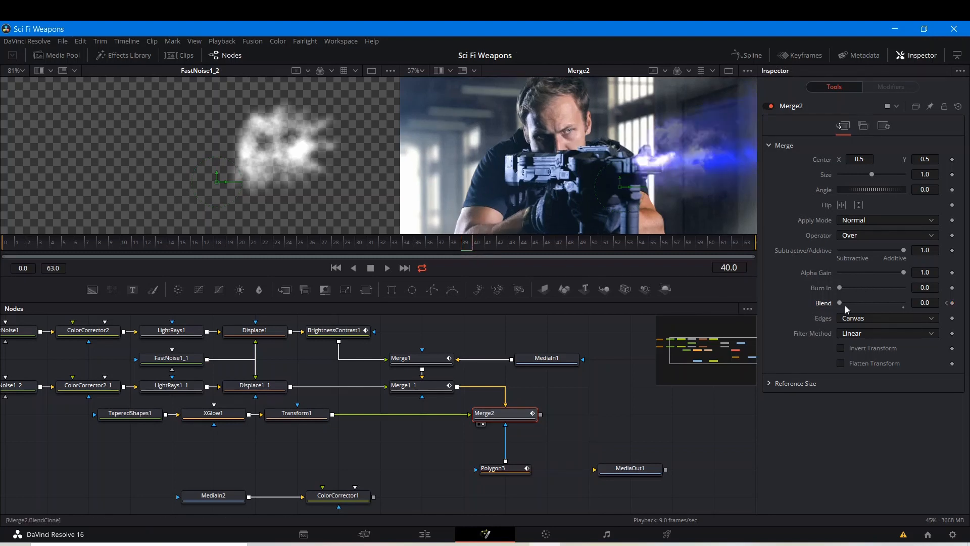
{"action": "left_click_drag", "start_coordinate": [839, 303], "coordinate": [907, 303]}
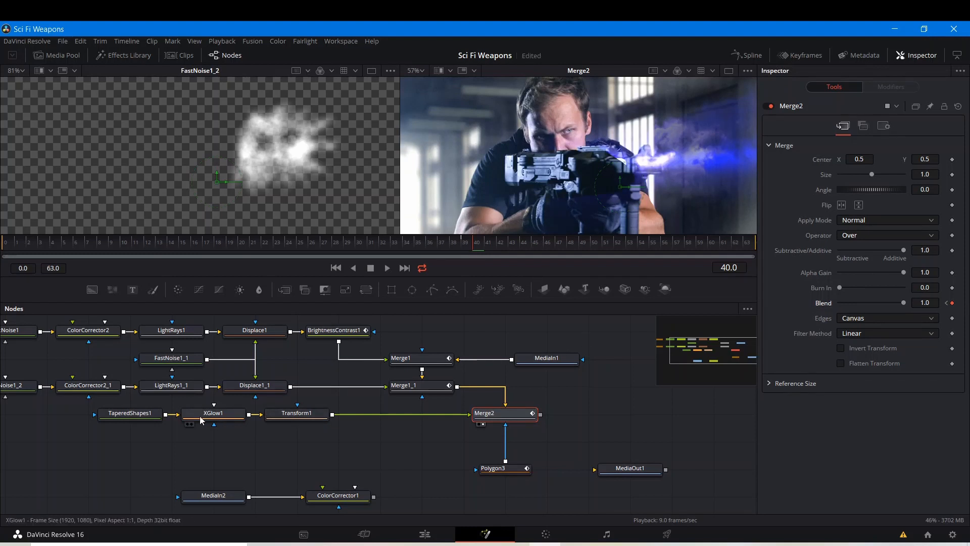
Step: Animate Transform1's Center starting at frame 39
{"action": "left_click", "coordinate": [286, 418]}
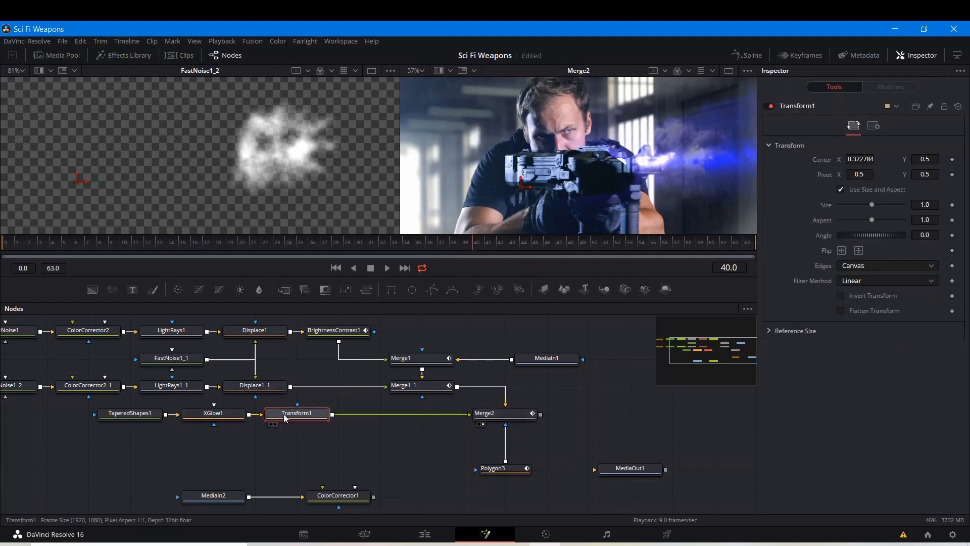
{"action": "left_click", "coordinate": [462, 244]}
{"action": "right_click", "coordinate": [825, 159]}
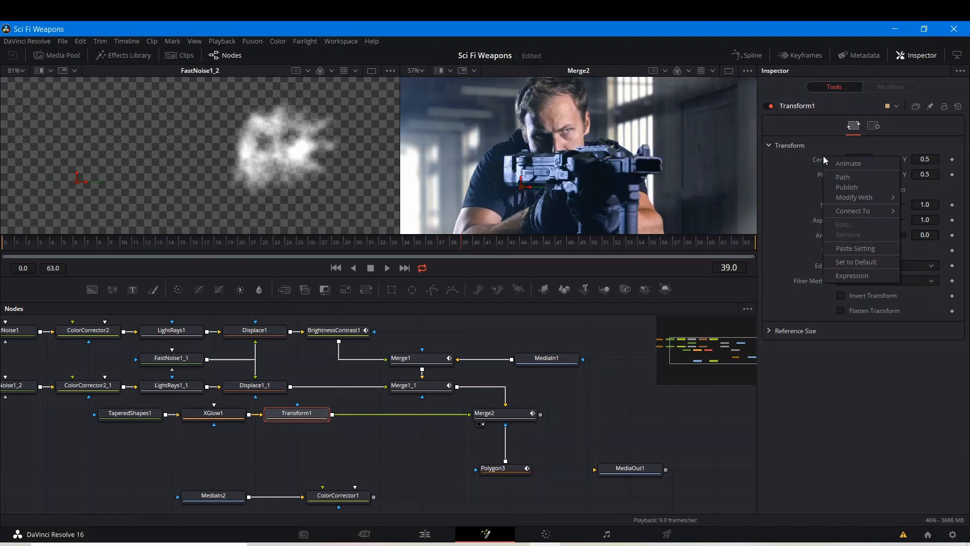
{"action": "left_click", "coordinate": [848, 163]}
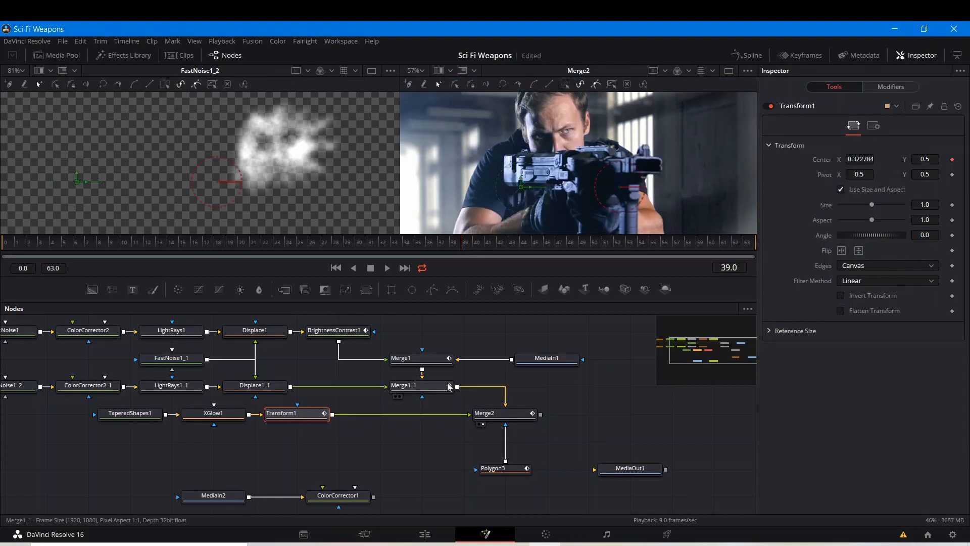
Step: At frame 42, move the laser away from the gun to Center X about 0.67 and rotate it to an Angle of about 0.82
{"action": "left_click", "coordinate": [499, 241]}
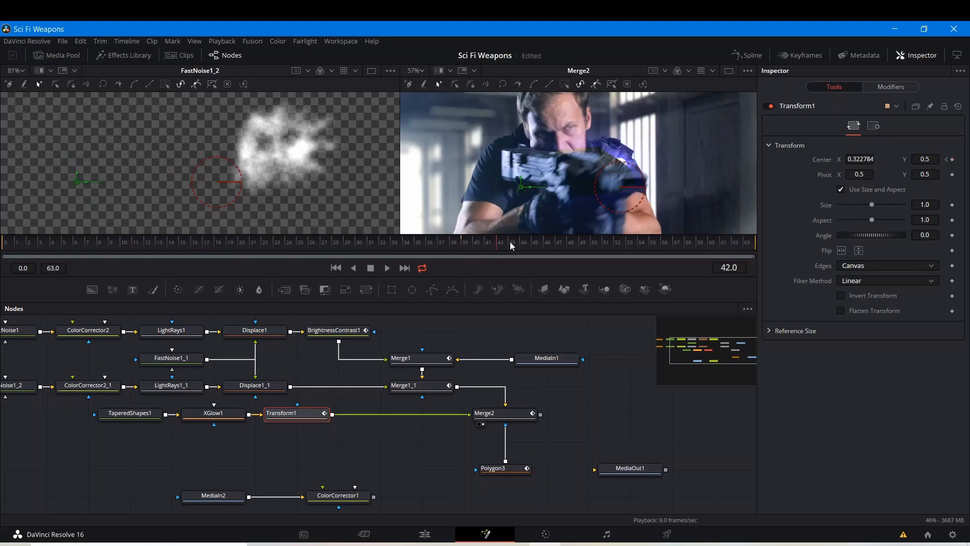
{"action": "left_click_drag", "start_coordinate": [588, 194], "coordinate": [549, 188]}
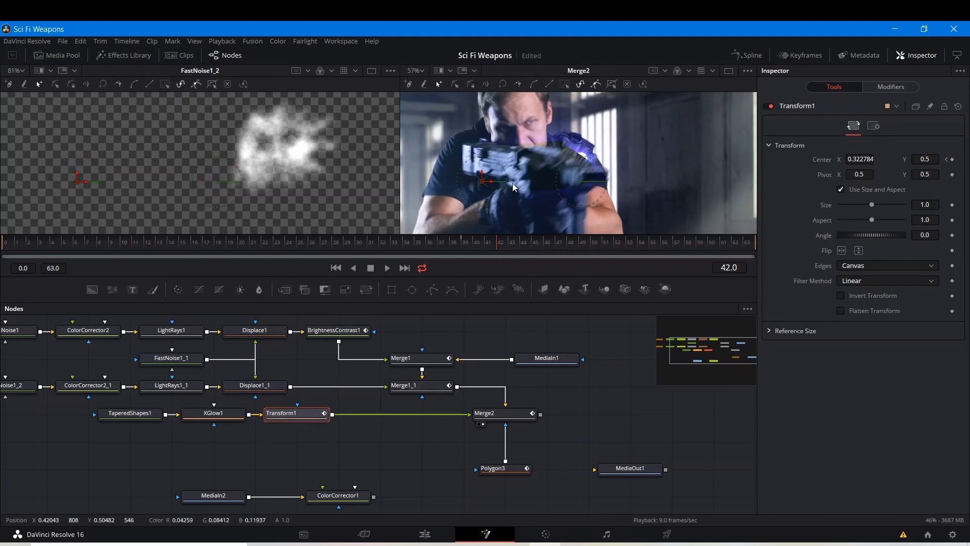
{"action": "left_click_drag", "start_coordinate": [498, 186], "coordinate": [597, 165]}
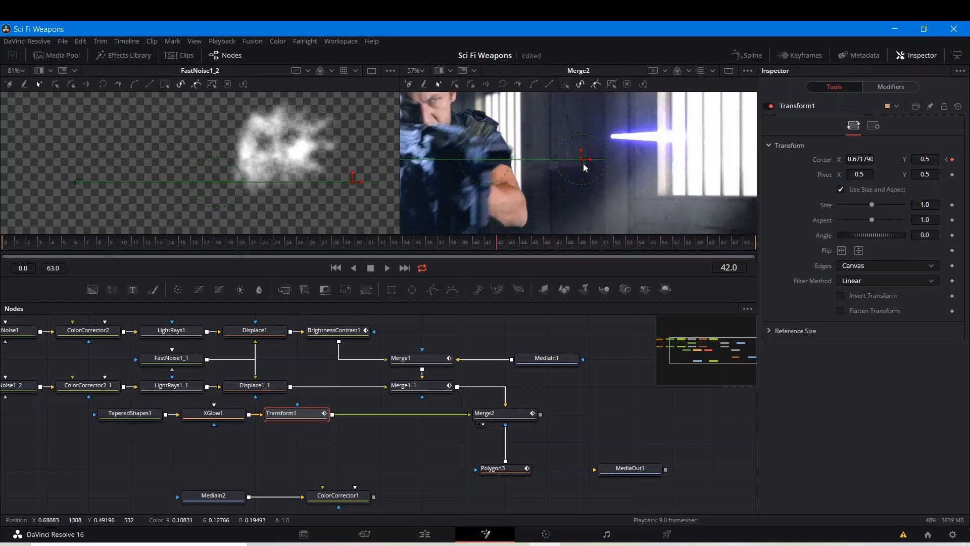
{"action": "left_click_drag", "start_coordinate": [588, 183], "coordinate": [587, 184]}
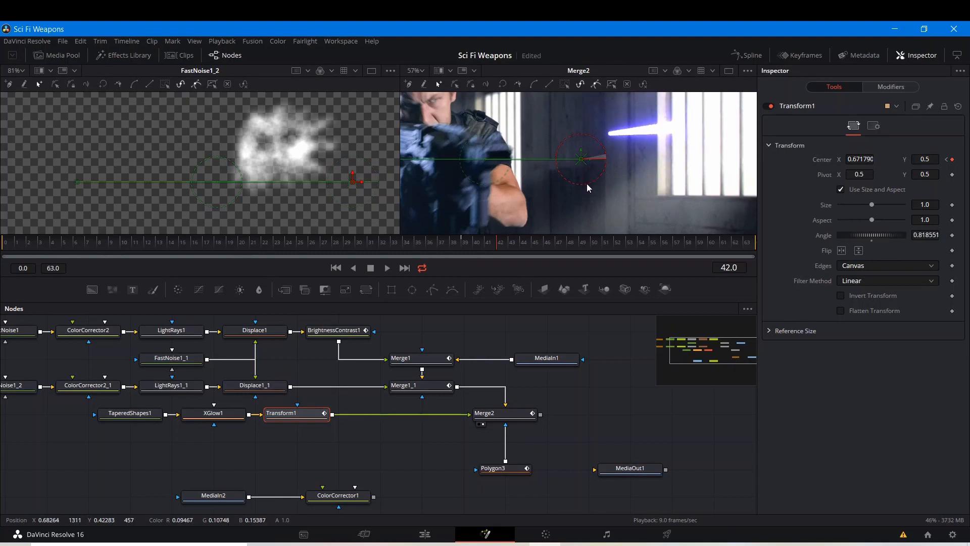
{"action": "scroll", "coordinate": [590, 163], "scroll_direction": "down", "scroll_amount": 3}
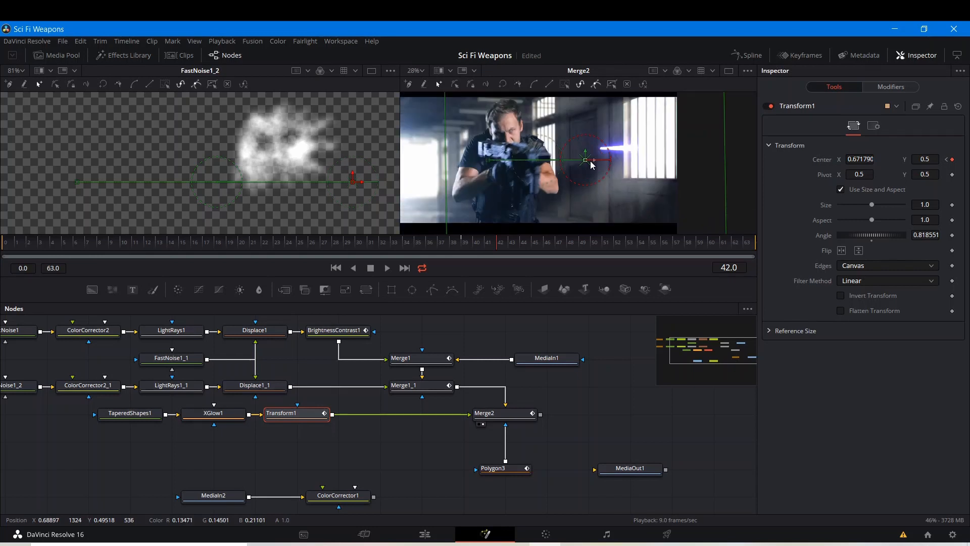
Step: Move the laser bolt out of frame at frame 42 with Transform1's Center X about 1.01, and preview it from frame 35
{"action": "left_click_drag", "start_coordinate": [592, 165], "coordinate": [694, 168]}
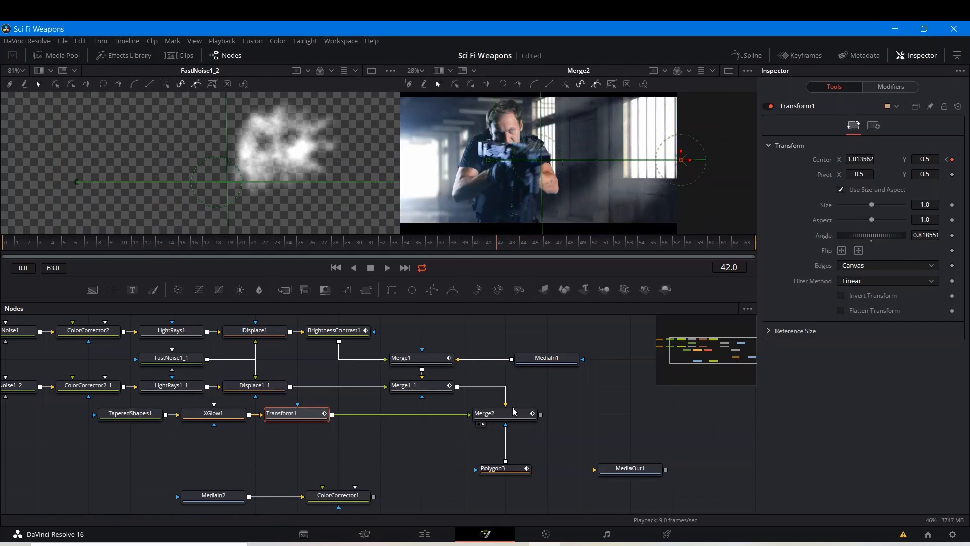
{"action": "left_click", "coordinate": [551, 404]}
{"action": "left_click", "coordinate": [424, 243]}
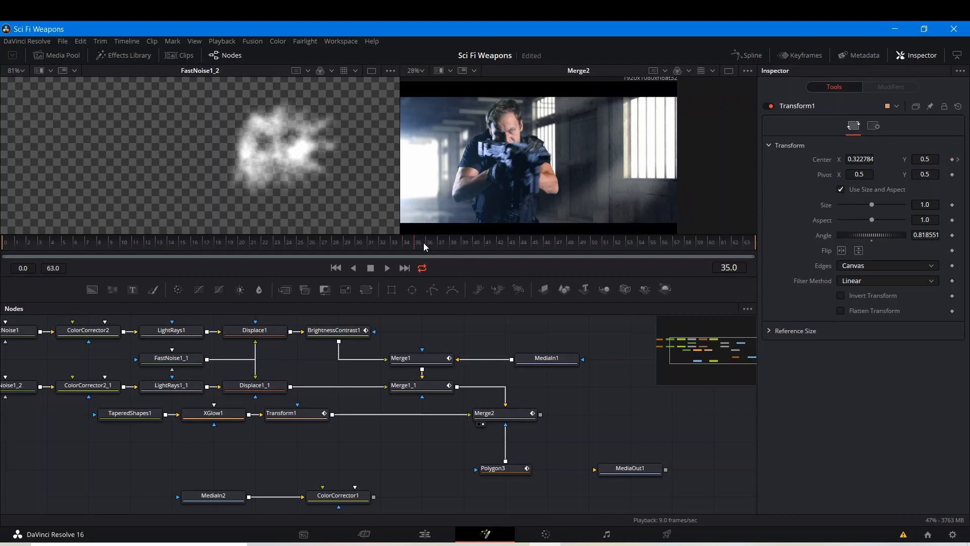
{"action": "key", "text": "space"}
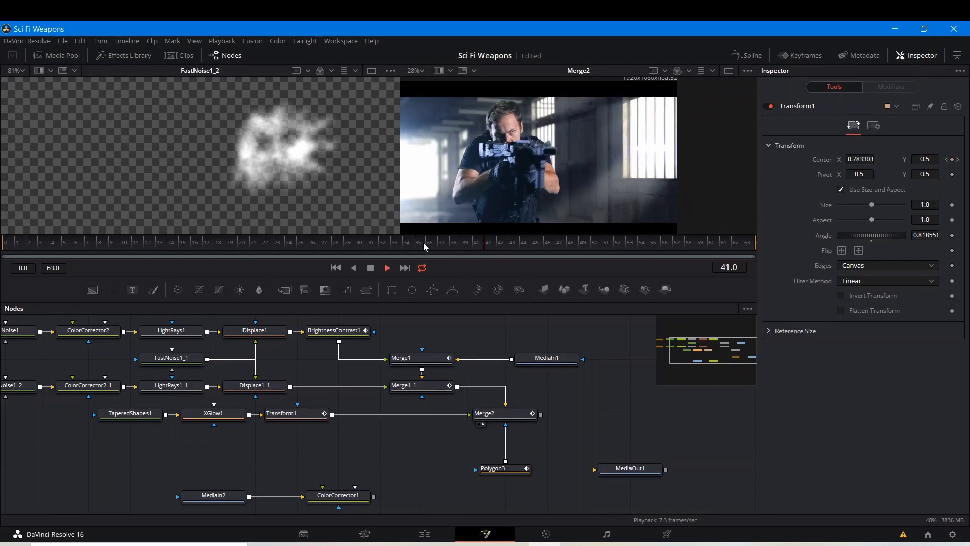
{"action": "key", "text": "space"}
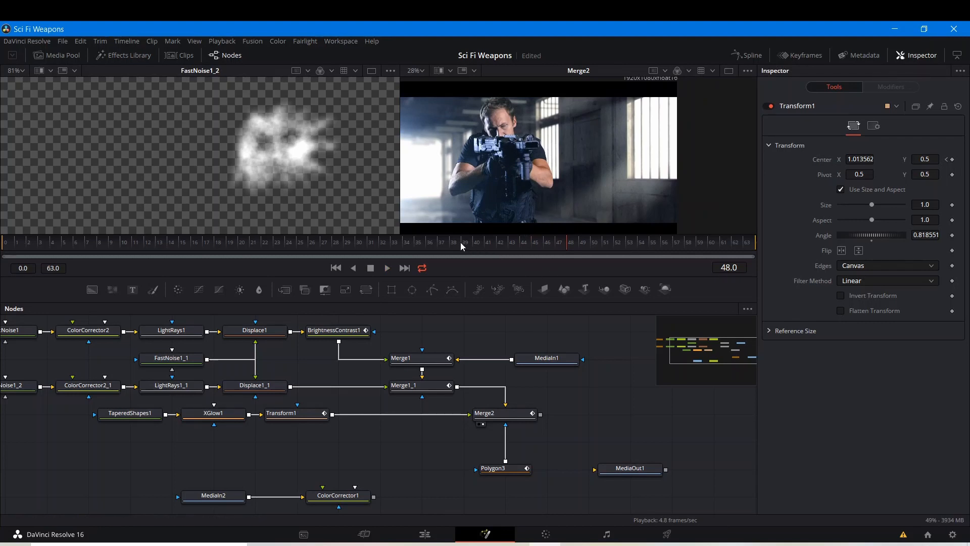
{"action": "key", "text": "space"}
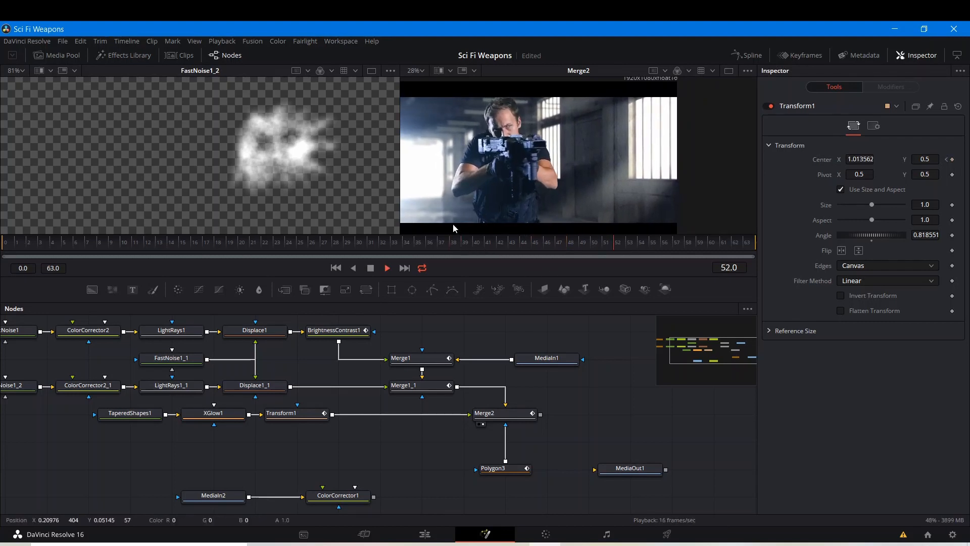
Step: Examine the laser shot frame by frame from frame 39 to 42, and play the clip from frame 26
{"action": "left_click_drag", "start_coordinate": [477, 242], "coordinate": [463, 245]}
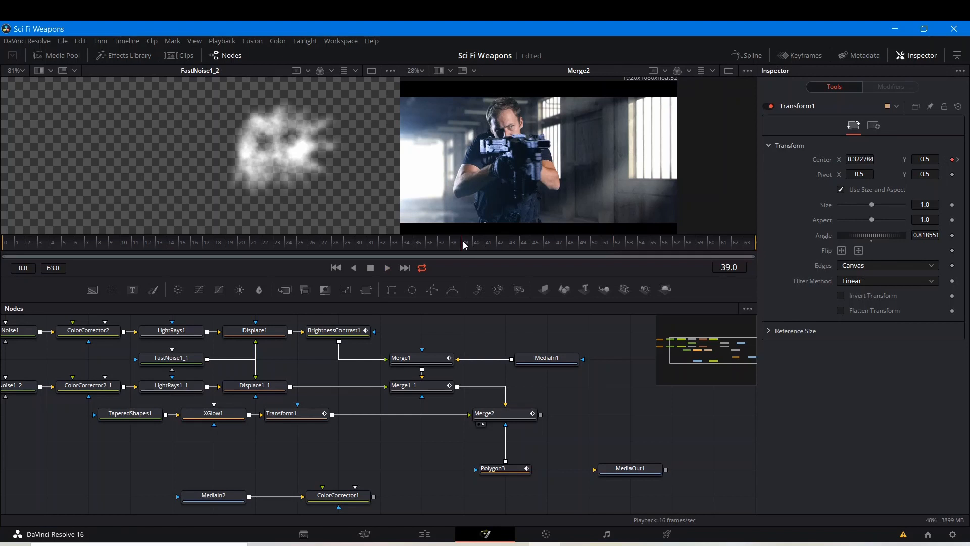
{"action": "scroll", "coordinate": [554, 161], "scroll_direction": "up", "scroll_amount": 2}
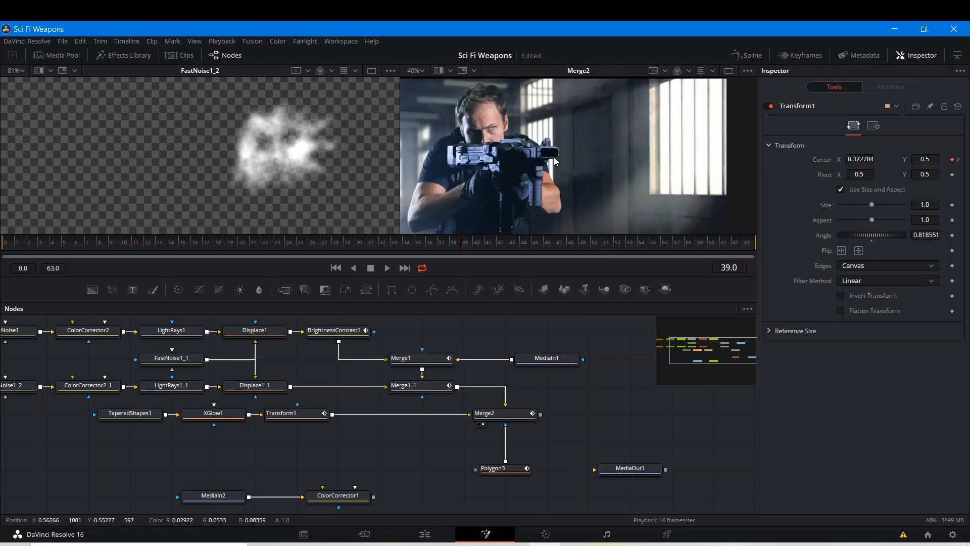
{"action": "key", "text": "Right"}
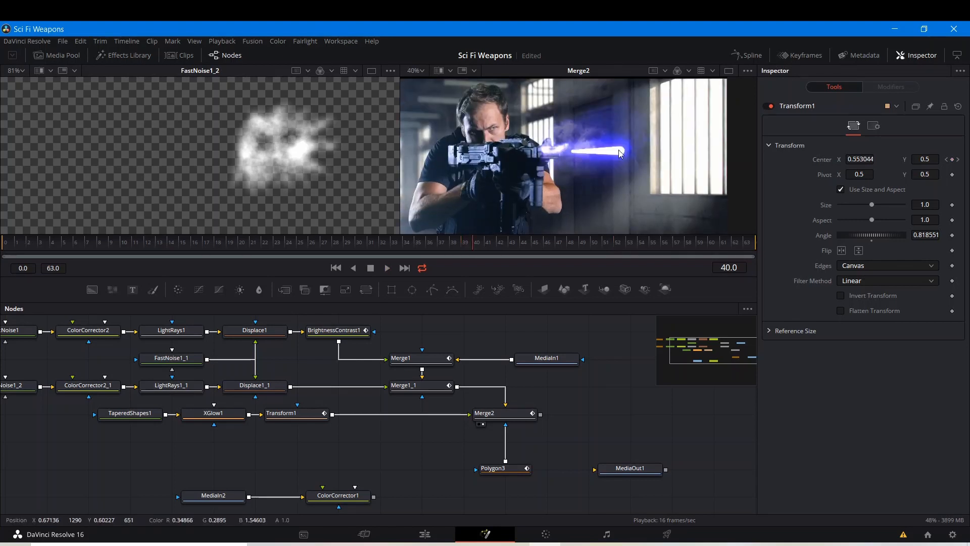
{"action": "key", "text": "Right"}
{"action": "mouse_move", "coordinate": [638, 187]}
{"action": "left_mouse_down"}
{"action": "mouse_move", "coordinate": [474, 183]}
{"action": "mouse_move", "coordinate": [628, 177]}
{"action": "left_mouse_up"}
{"action": "left_click", "coordinate": [498, 241]}
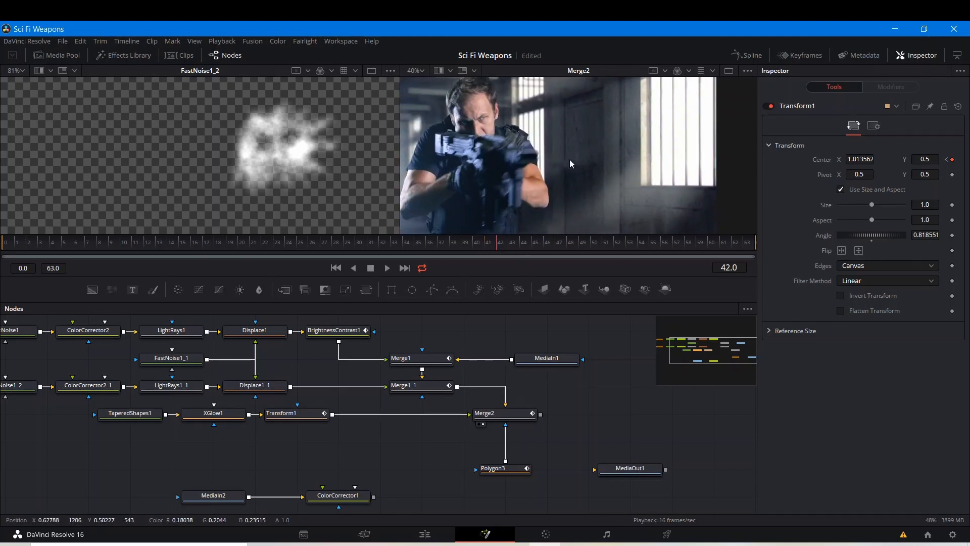
{"action": "scroll", "coordinate": [569, 159], "scroll_direction": "down", "scroll_amount": 2}
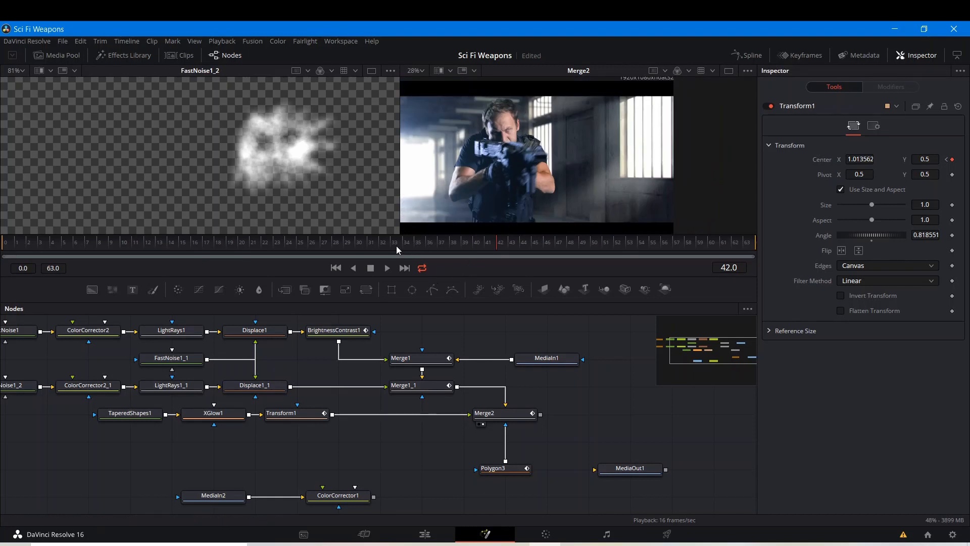
{"action": "left_click", "coordinate": [312, 243]}
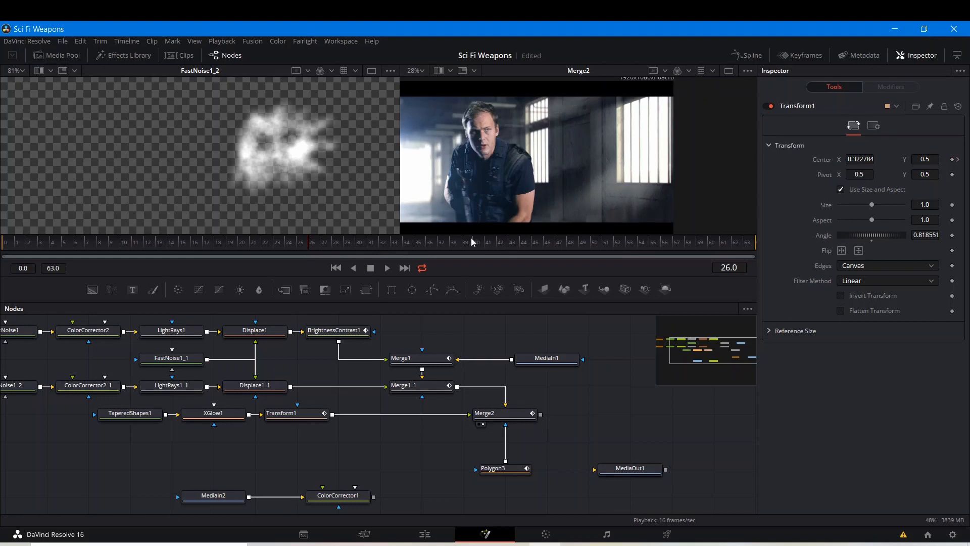
{"action": "key", "text": "space"}
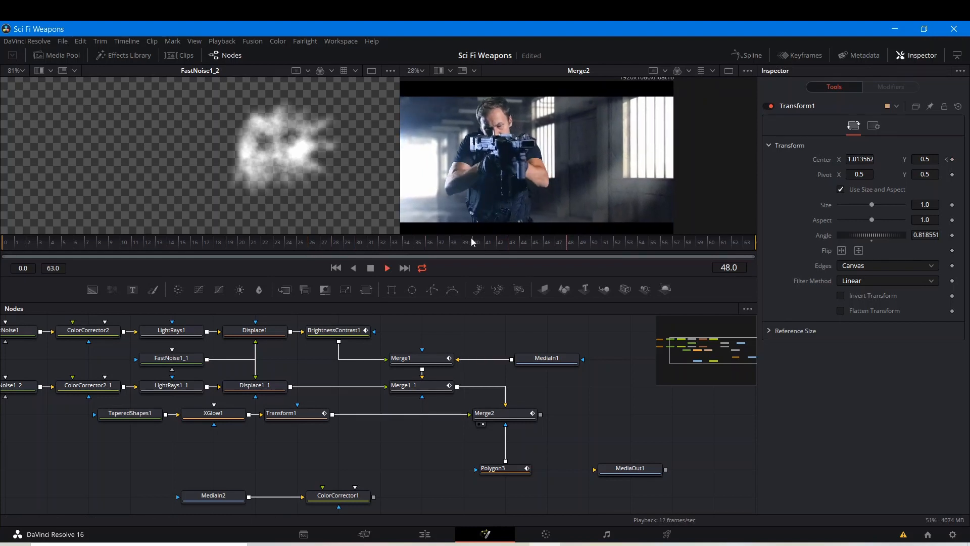
{"action": "key", "text": "space"}
Step: Add a DVE node between MediaIn2, the blue fire clip, and ColorCorrector1
{"action": "left_click_drag", "start_coordinate": [532, 450], "coordinate": [522, 424]}
{"action": "left_click_drag", "start_coordinate": [332, 445], "coordinate": [423, 408]}
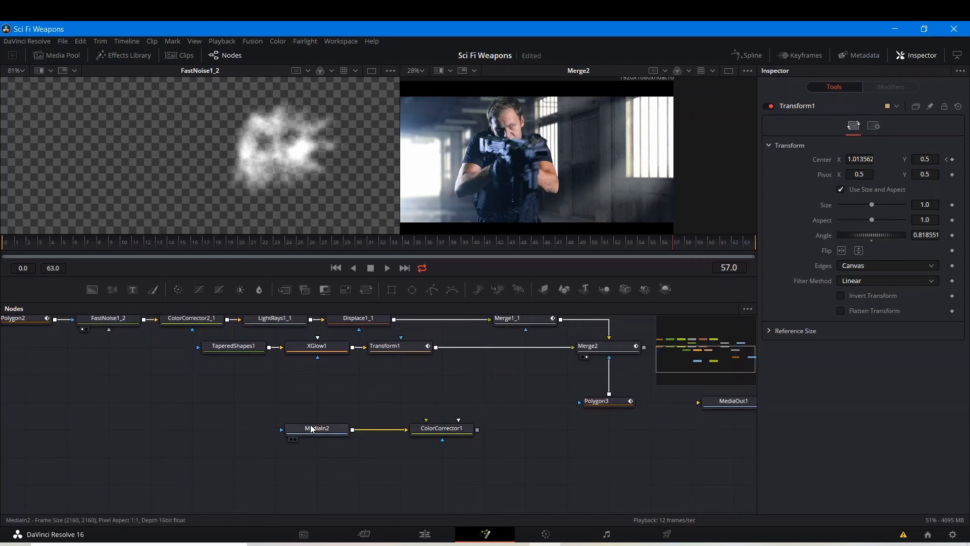
{"action": "left_click", "coordinate": [311, 429]}
{"action": "mouse_move", "coordinate": [311, 429]}
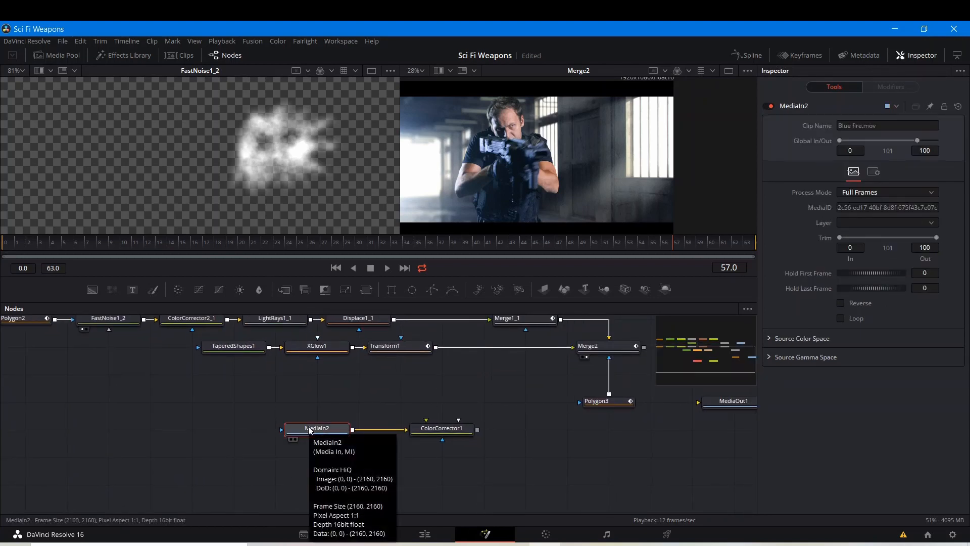
{"action": "key", "text": "shift+space"}
{"action": "type", "text": "dve"}
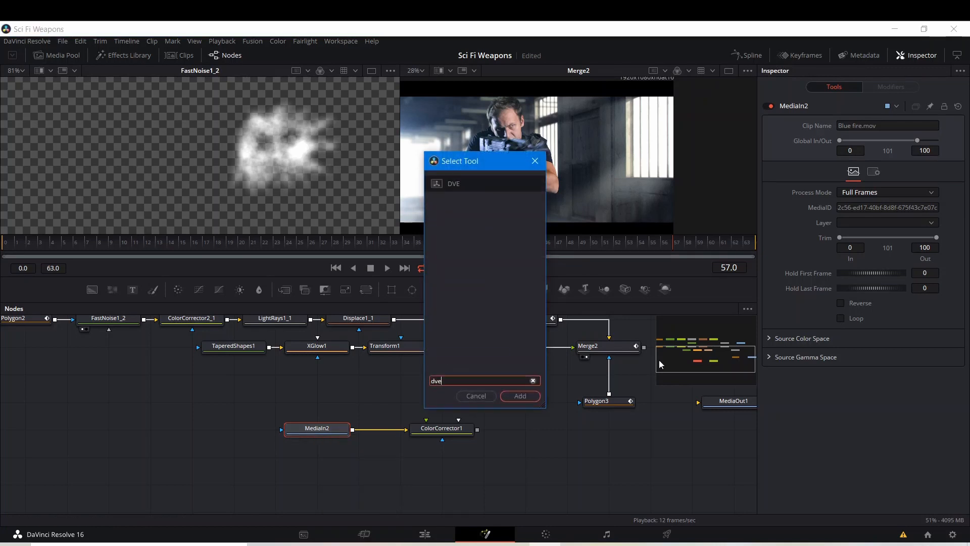
{"action": "left_click", "coordinate": [520, 395]}
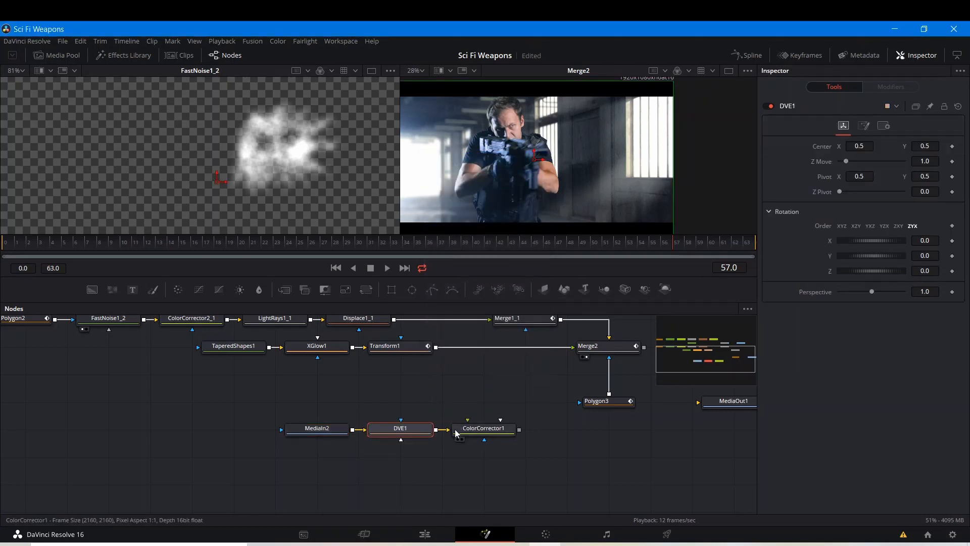
Step: Reposition ColorCorrector1, place Polygon3 closer beneath Merge2, and combine the ColorCorrector1 and Merge2 outputs in a new Merge node
{"action": "left_click", "coordinate": [484, 429]}
{"action": "left_click_drag", "start_coordinate": [475, 456], "coordinate": [404, 466]}
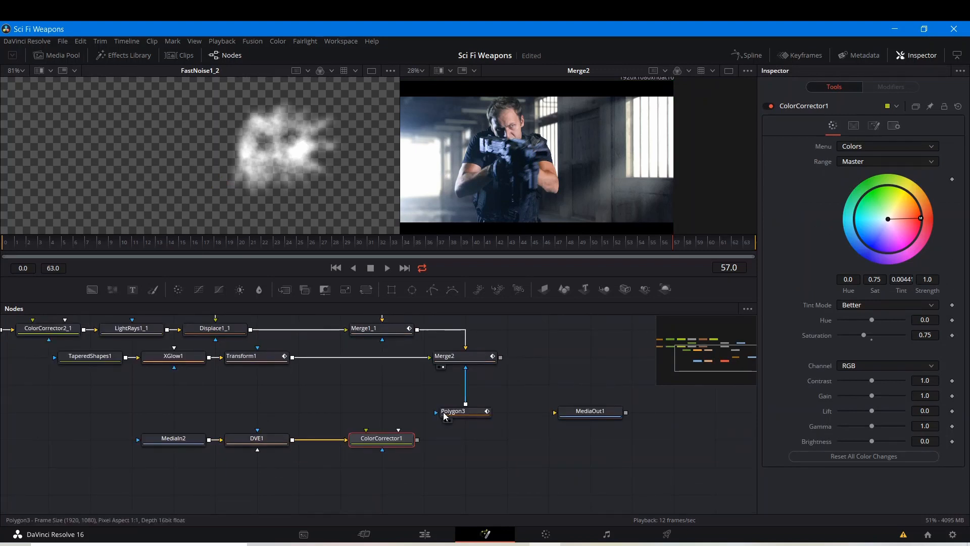
{"action": "left_click_drag", "start_coordinate": [465, 404], "coordinate": [465, 376]}
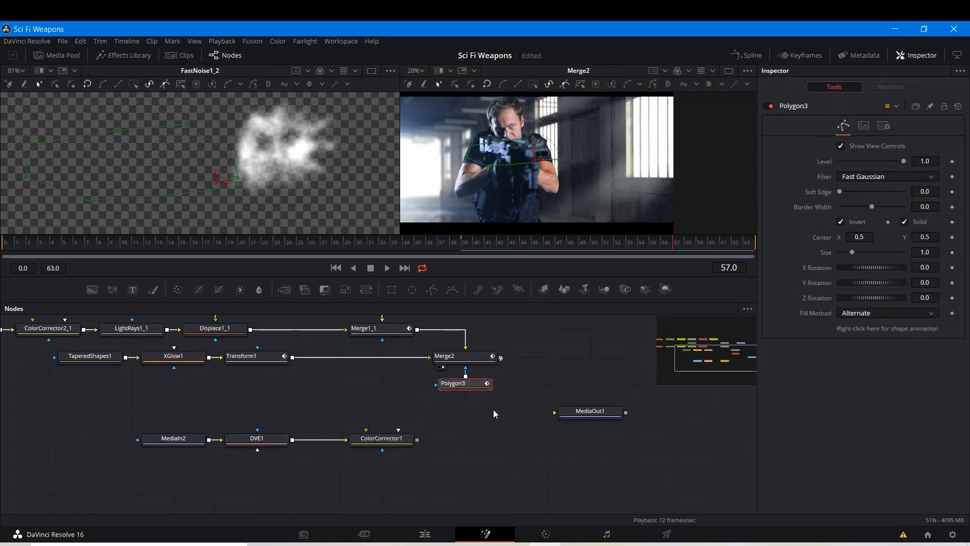
{"action": "left_click_drag", "start_coordinate": [421, 440], "coordinate": [418, 439]}
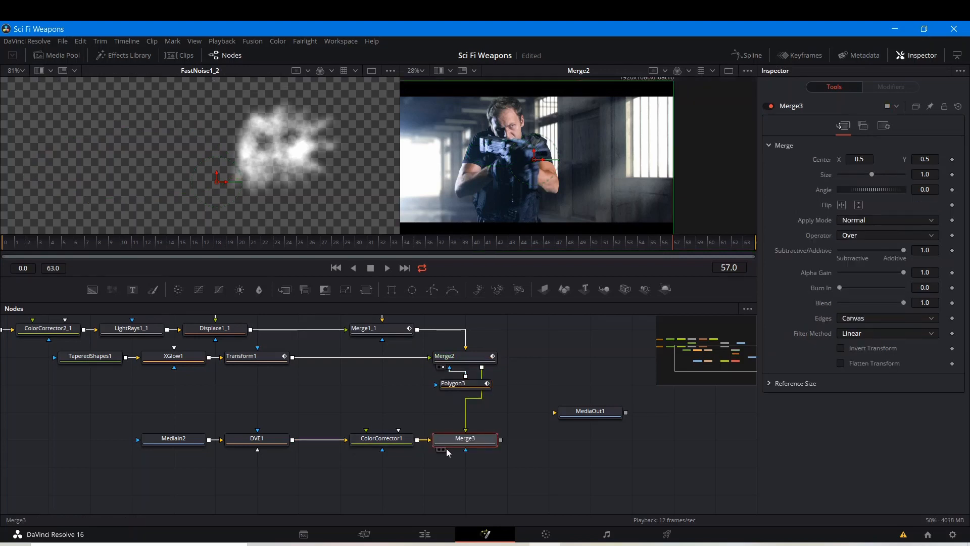
Step: Show Merge3 in the second viewer and swap its inputs so the fire lies over the footage
{"action": "left_click", "coordinate": [443, 449]}
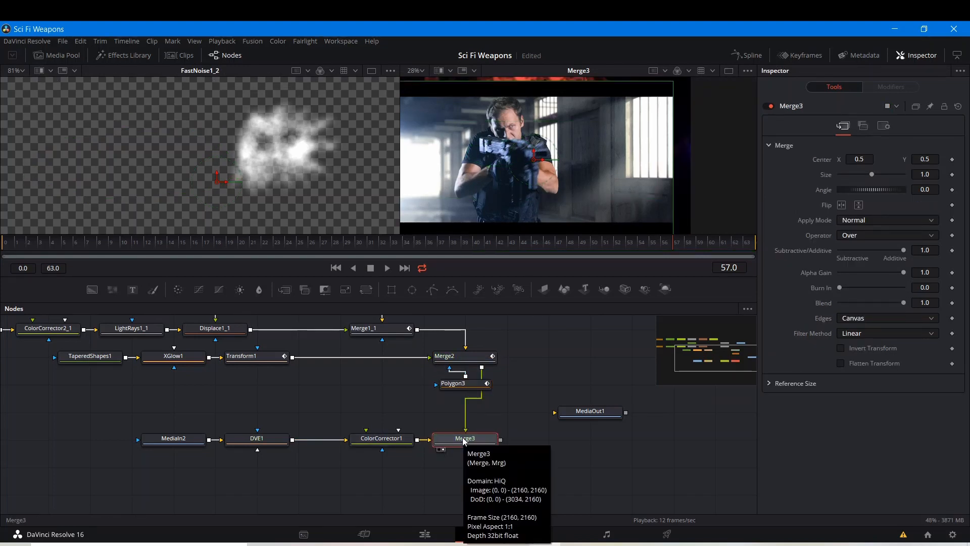
{"action": "left_click_drag", "start_coordinate": [463, 440], "coordinate": [494, 443]}
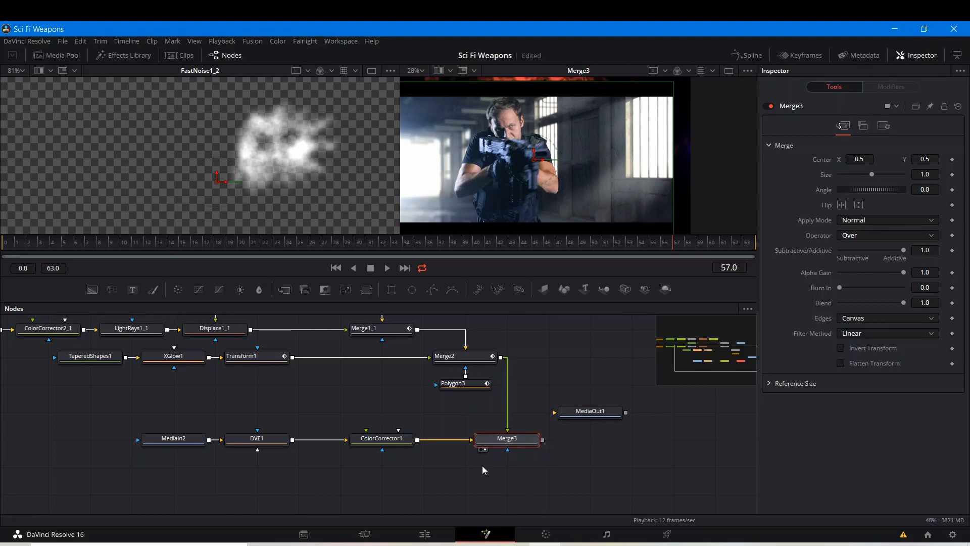
{"action": "key", "text": "ctrl+t"}
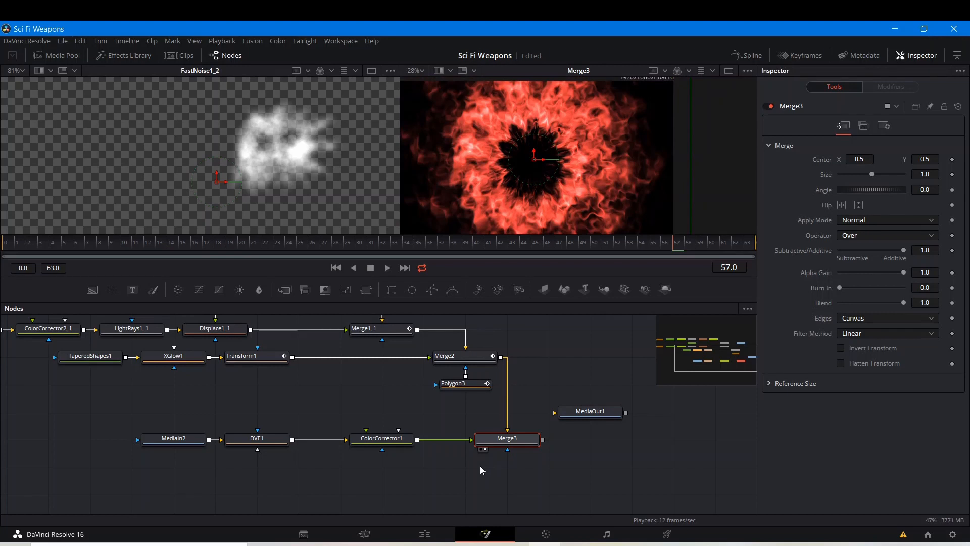
Step: Scale the fire in Merge3 down to a size of about 0.34 and pull ColorCorrector1 out of the node chain
{"action": "scroll", "coordinate": [556, 177], "scroll_direction": "down", "scroll_amount": 3}
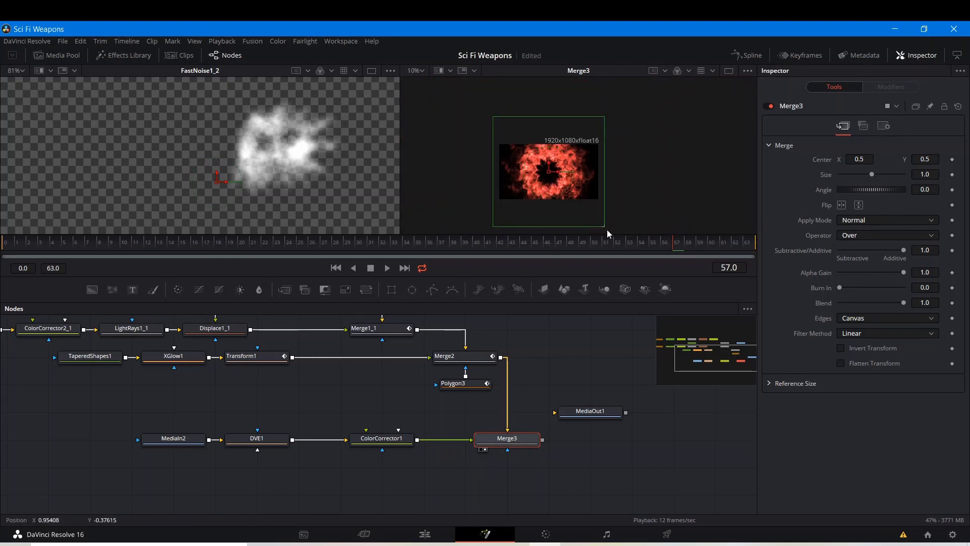
{"action": "left_click_drag", "start_coordinate": [605, 226], "coordinate": [571, 194]}
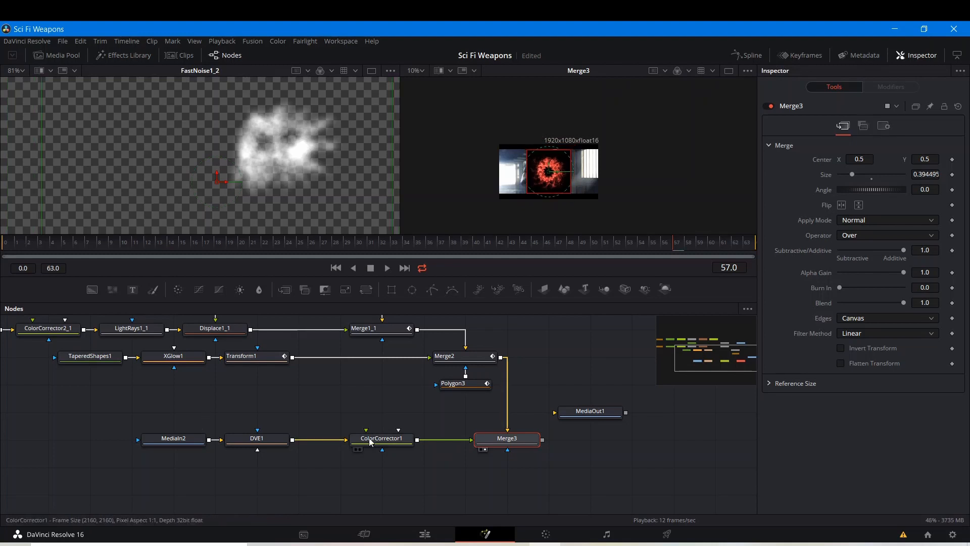
{"action": "left_click_drag", "start_coordinate": [373, 442], "coordinate": [364, 493]}
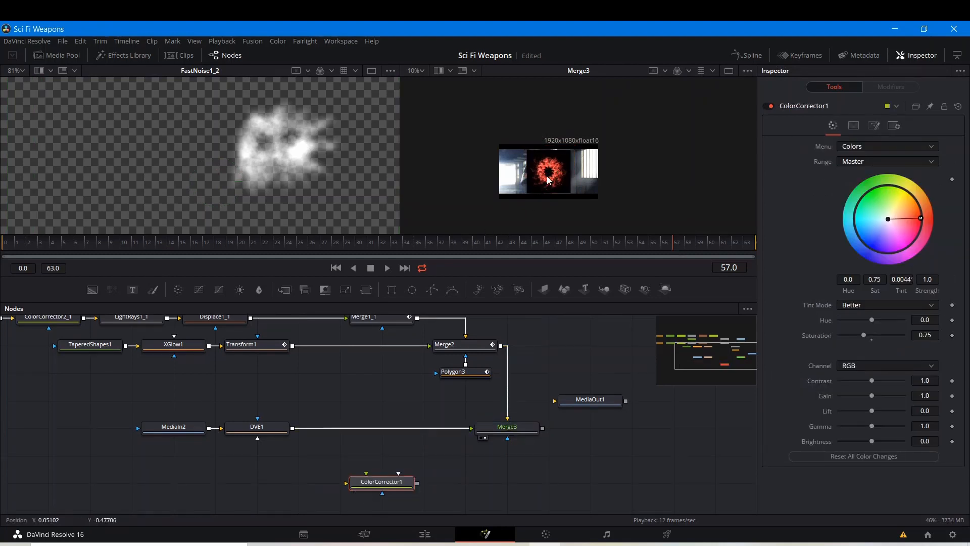
{"action": "scroll", "coordinate": [551, 176], "scroll_direction": "up", "scroll_amount": 1}
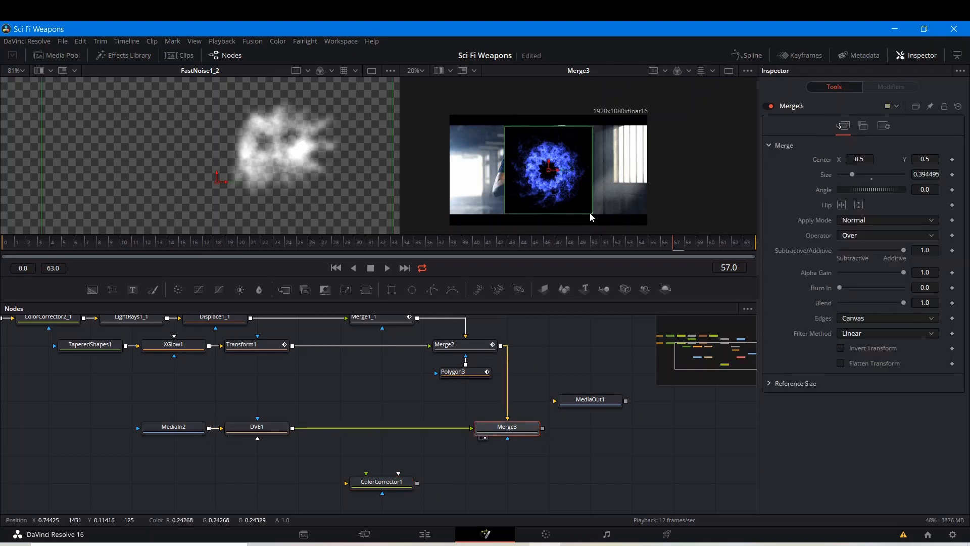
{"action": "left_click_drag", "start_coordinate": [593, 213], "coordinate": [583, 207]}
Step: Try the Screen apply mode on Merge3 and settle on Lighten
{"action": "left_click", "coordinate": [878, 220]}
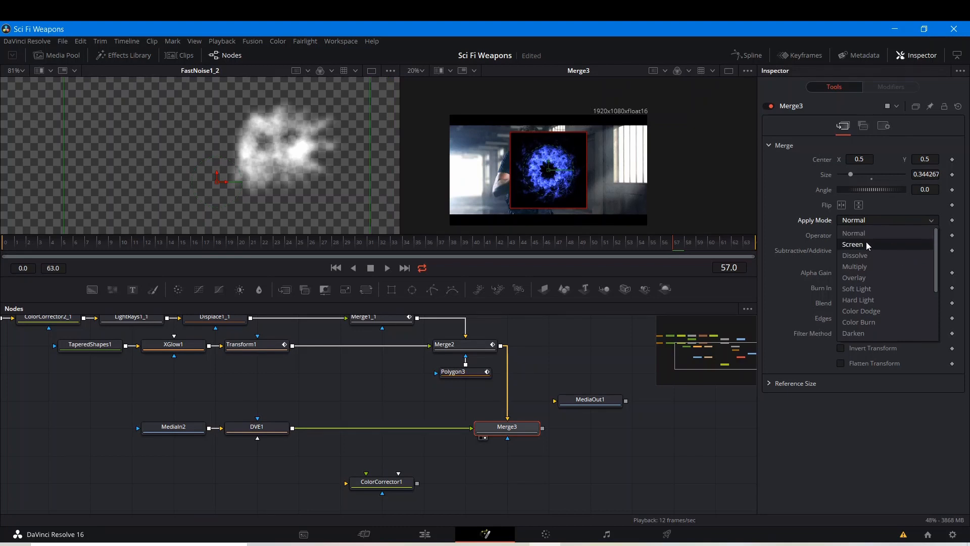
{"action": "left_click", "coordinate": [866, 243]}
{"action": "left_click", "coordinate": [862, 220]}
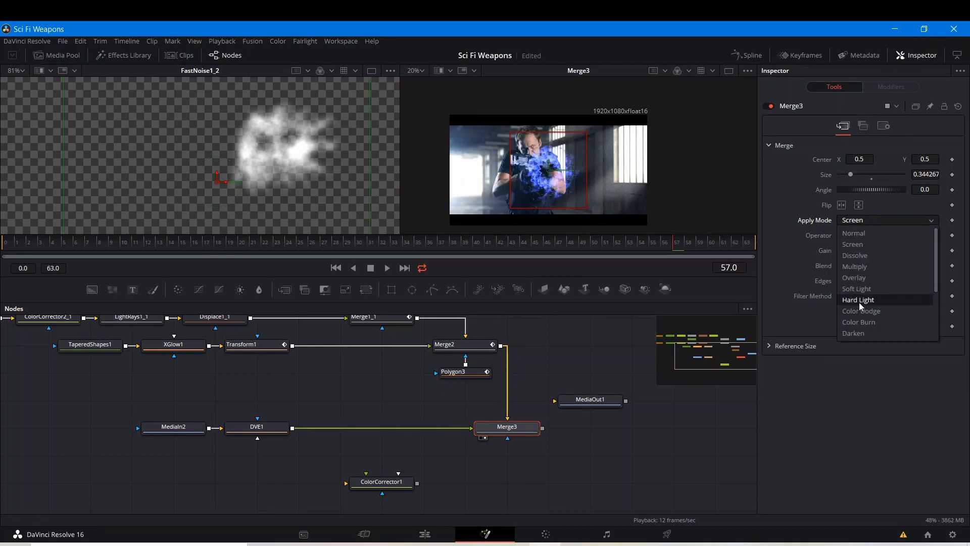
{"action": "scroll", "coordinate": [860, 305], "scroll_direction": "down", "scroll_amount": 4}
{"action": "left_click", "coordinate": [859, 267]}
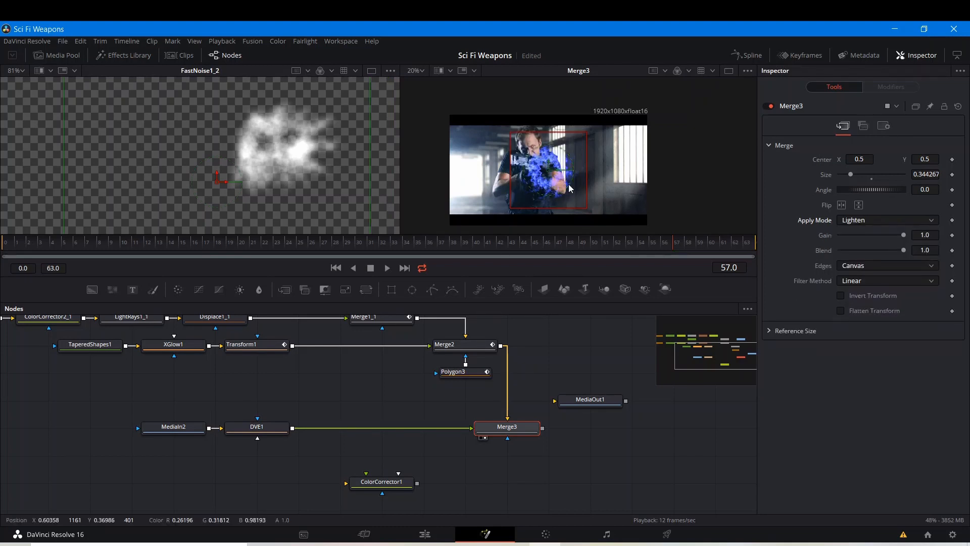
Step: Set DVE1's Y rotation to 31.3 and move the fire ring to a center of about X 0.61, Y 0.56
{"action": "scroll", "coordinate": [548, 167], "scroll_direction": "up", "scroll_amount": 2}
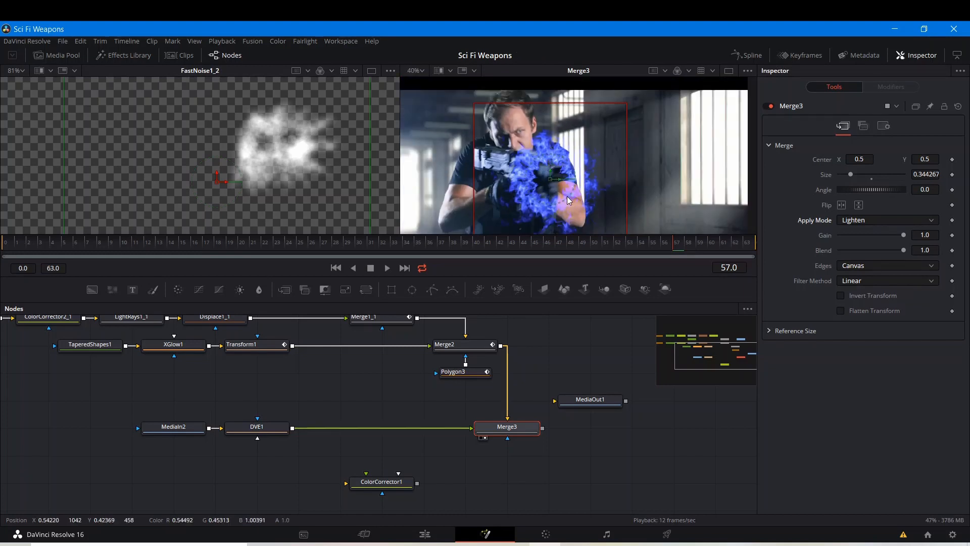
{"action": "left_click_drag", "start_coordinate": [567, 196], "coordinate": [580, 172]}
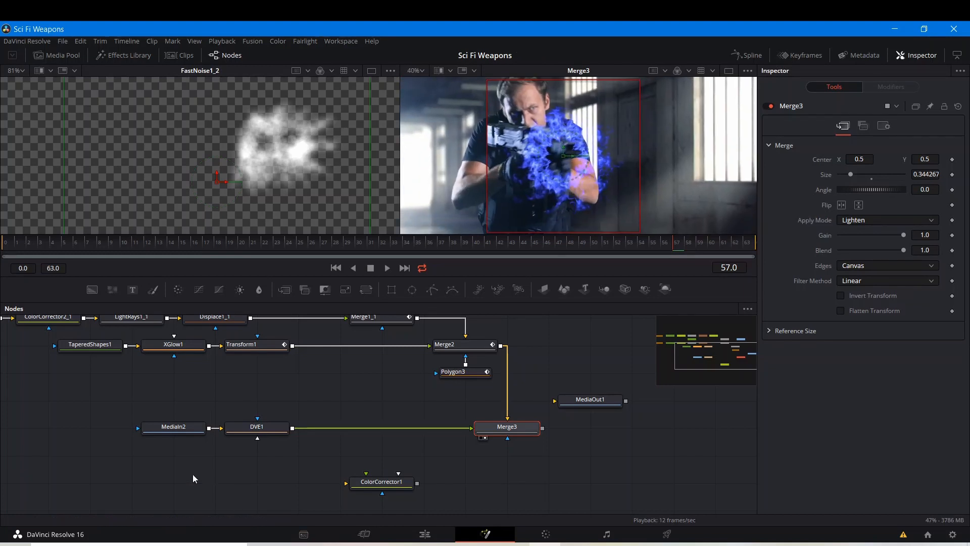
{"action": "left_click", "coordinate": [251, 426]}
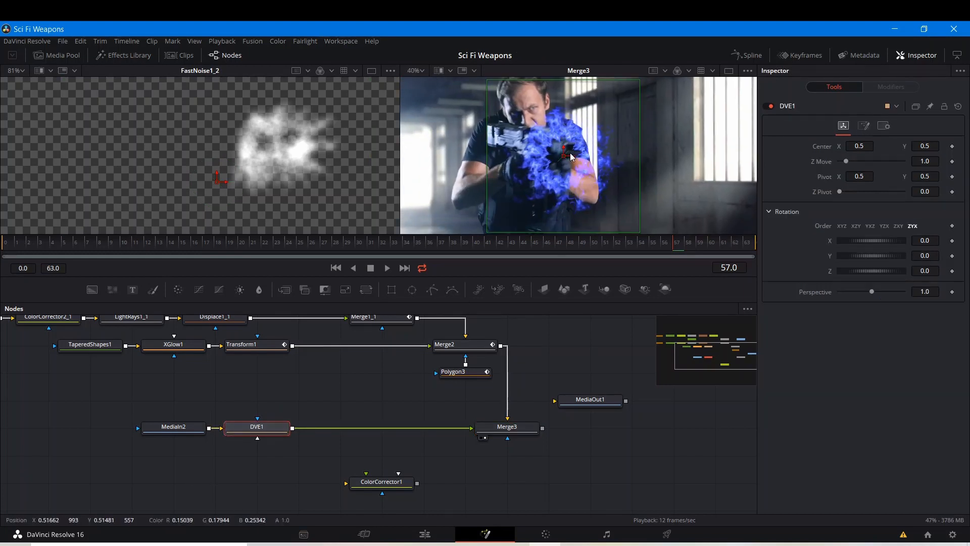
{"action": "left_click_drag", "start_coordinate": [574, 156], "coordinate": [591, 159]}
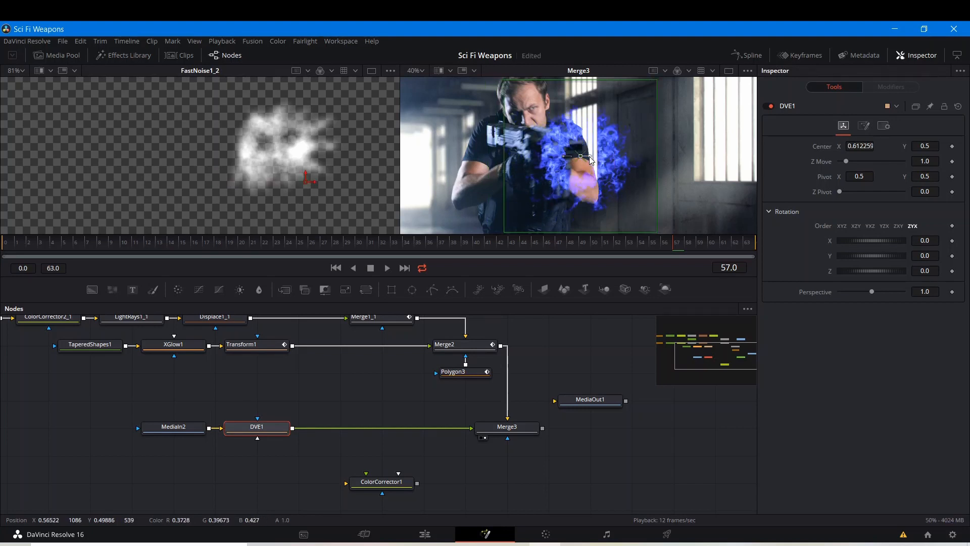
{"action": "left_click_drag", "start_coordinate": [872, 259], "coordinate": [874, 257]}
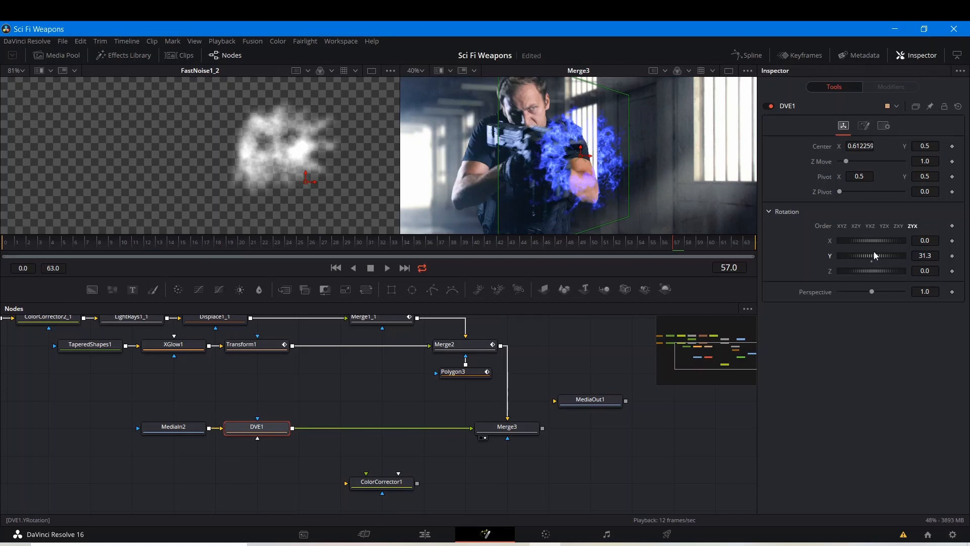
{"action": "left_click_drag", "start_coordinate": [581, 153], "coordinate": [582, 142]}
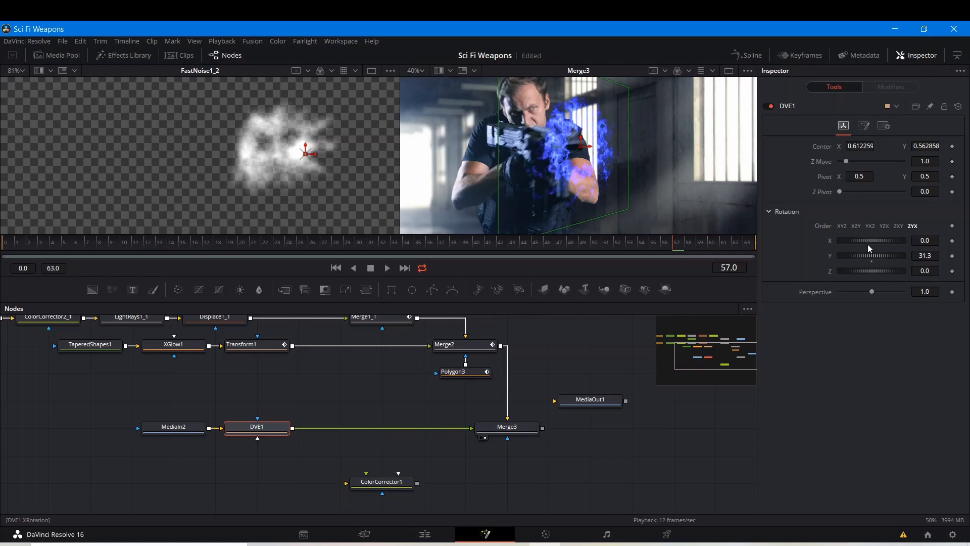
Step: Set DVE1's Z Move to 1.89 and Y rotation to 17.77, and lower the fire ring's center to about Y 0.55
{"action": "left_click_drag", "start_coordinate": [864, 256], "coordinate": [865, 256]}
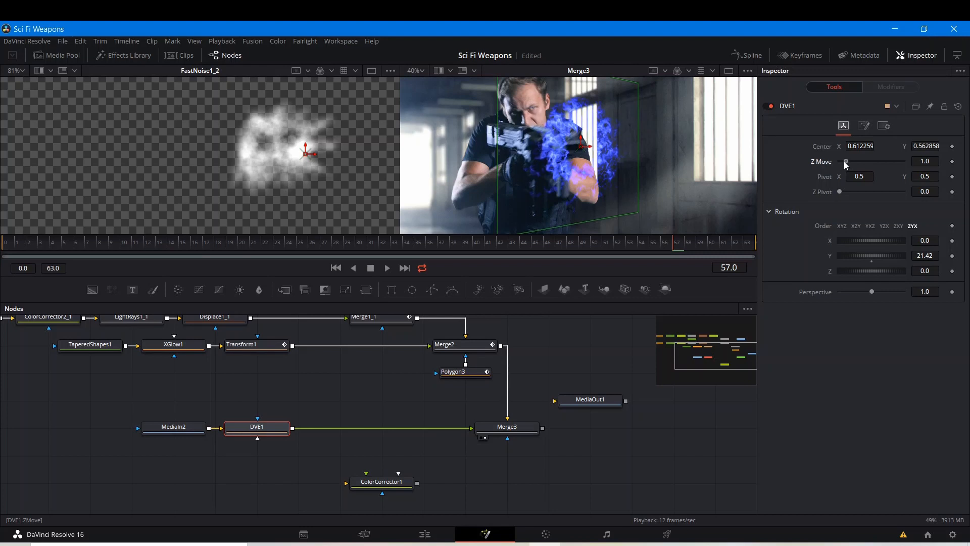
{"action": "left_click_drag", "start_coordinate": [845, 162], "coordinate": [852, 167]}
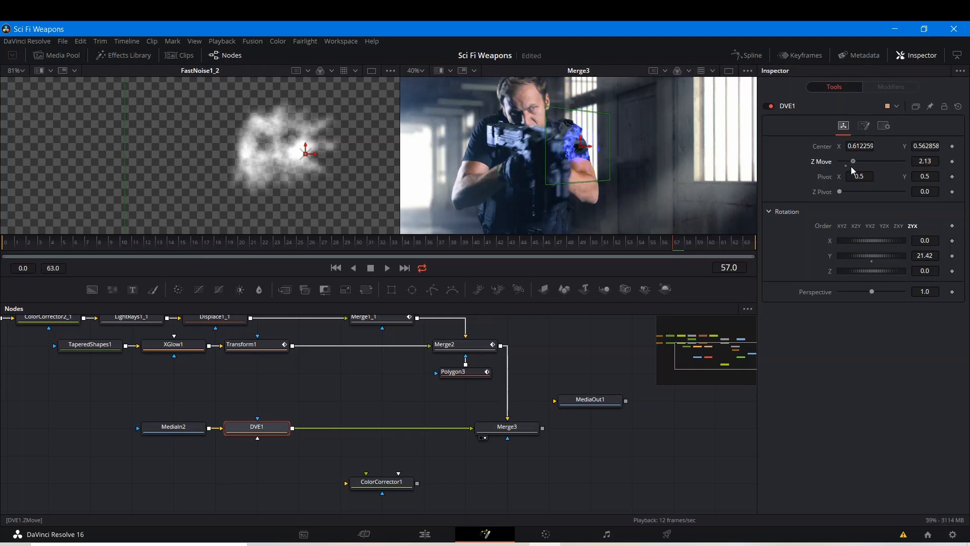
{"action": "left_click_drag", "start_coordinate": [850, 165], "coordinate": [849, 167]}
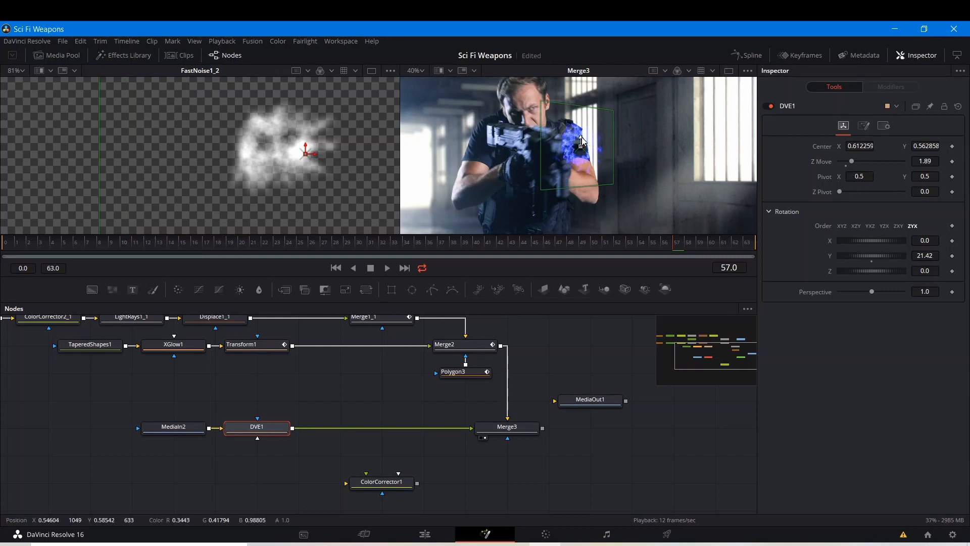
{"action": "left_click_drag", "start_coordinate": [581, 140], "coordinate": [581, 148]}
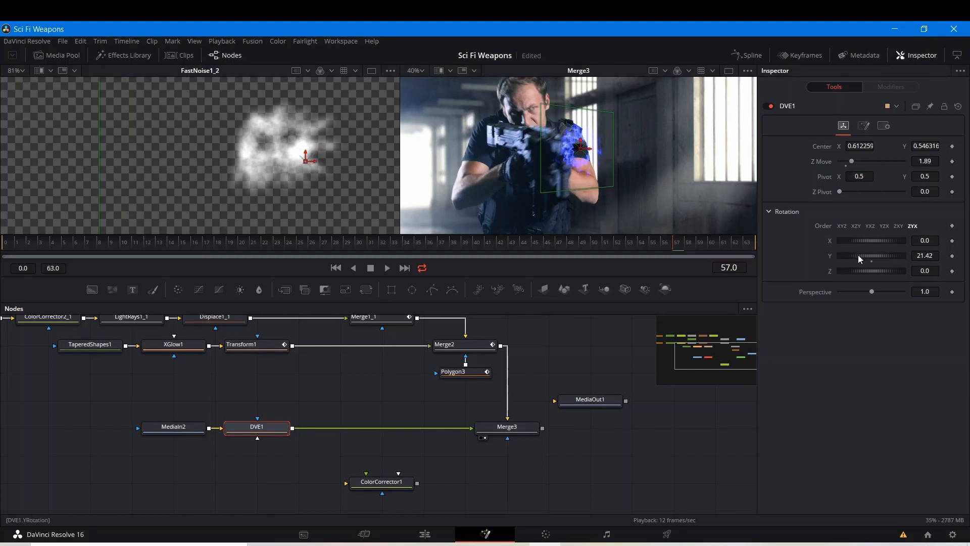
{"action": "left_click_drag", "start_coordinate": [862, 256], "coordinate": [854, 255]}
{"action": "key", "text": "ctrl+f"}
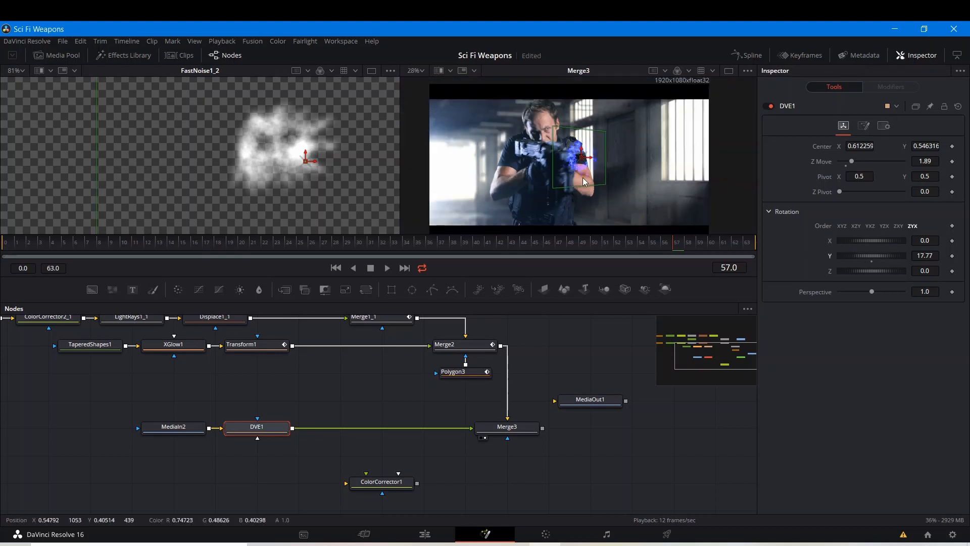
{"action": "left_click", "coordinate": [590, 369]}
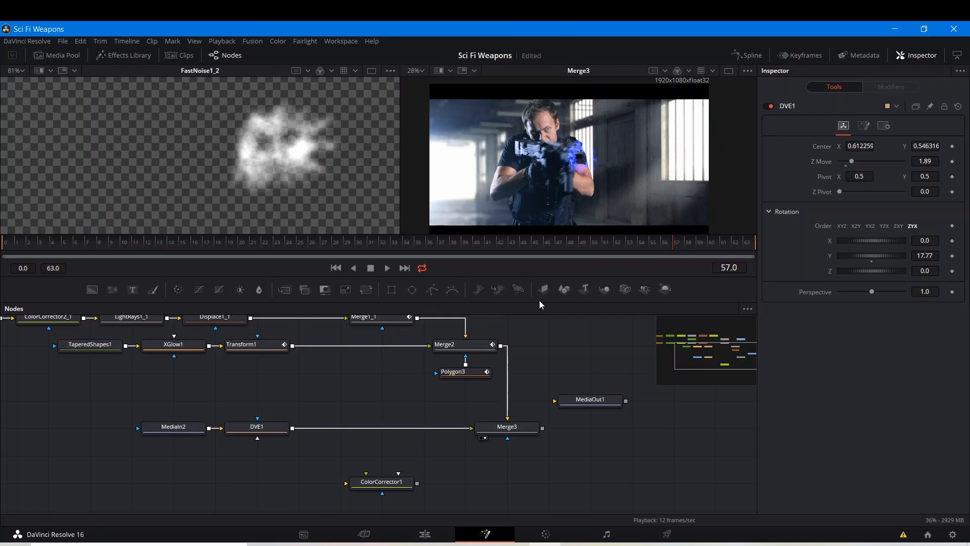
Step: Insert a Time Speed node between DVE1 and Merge3
{"action": "left_click", "coordinate": [259, 427]}
{"action": "left_click", "coordinate": [257, 428]}
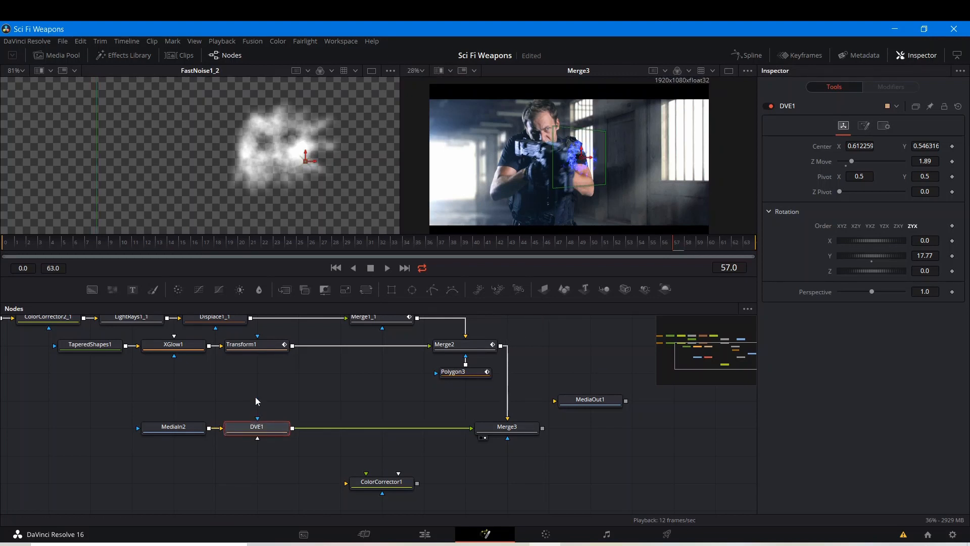
{"action": "key", "text": "shift+space"}
{"action": "type", "text": "dve"}
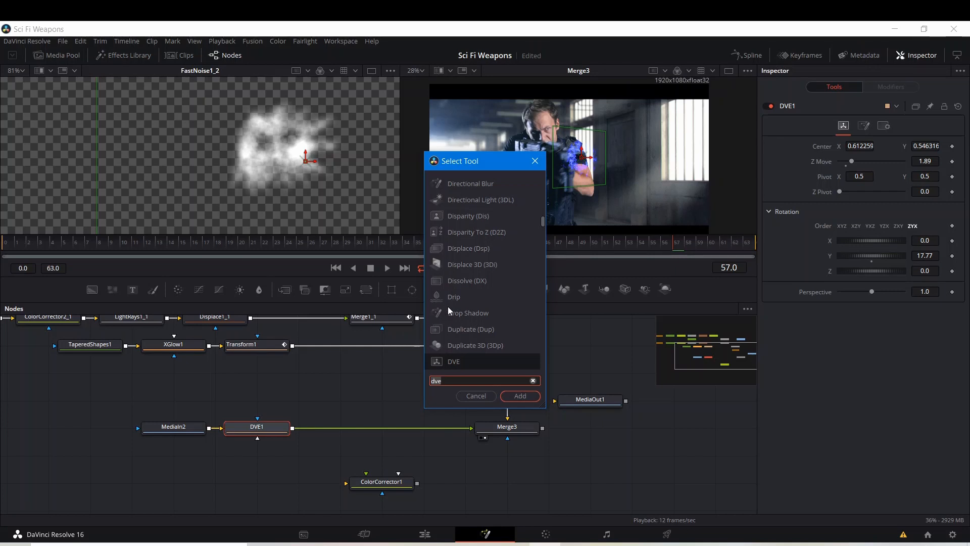
{"action": "key", "text": "BackSpace"}
{"action": "key", "text": "BackSpace"}
{"action": "key", "text": "BackSpace"}
{"action": "type", "text": "time"}
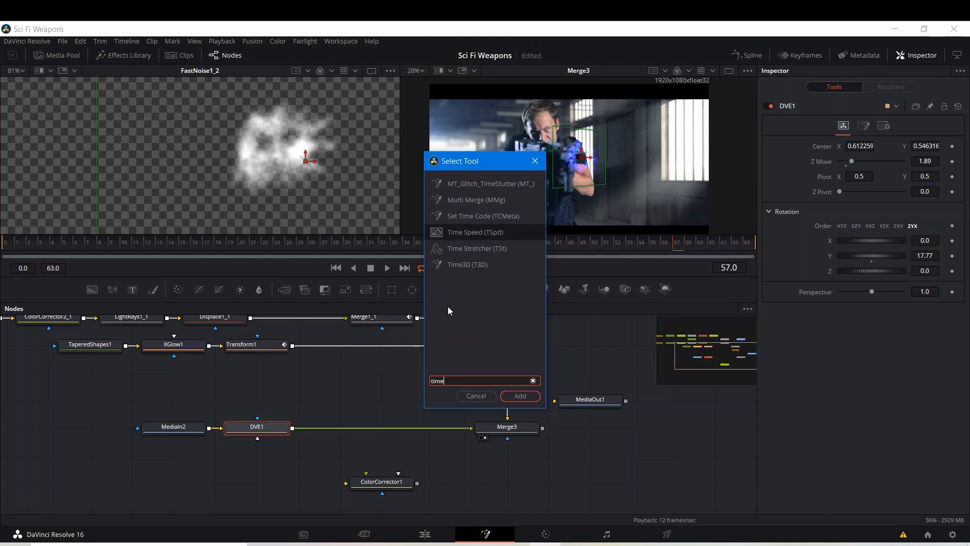
{"action": "left_click", "coordinate": [518, 395]}
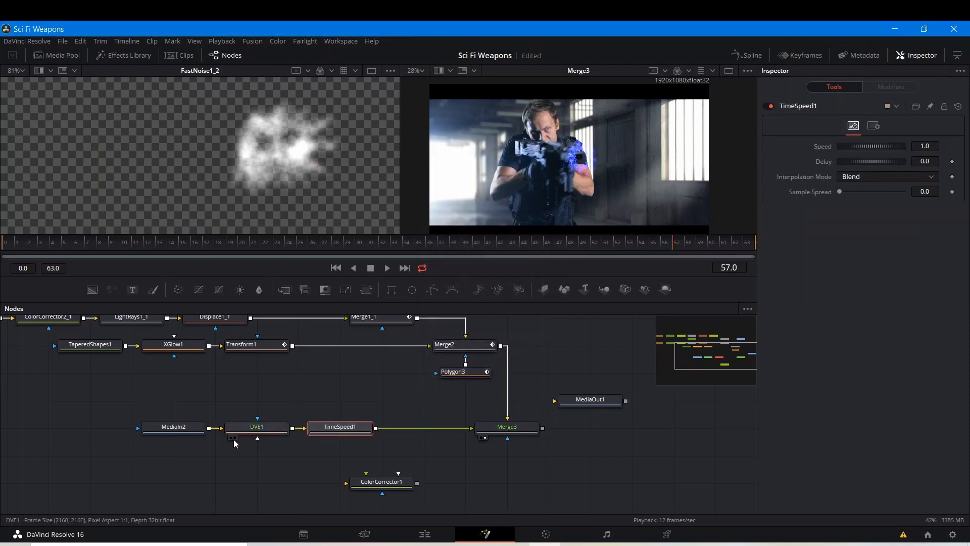
Step: Show DVE1 in the first viewer, play the fire from frame 0, and clear Merge3 from the second viewer
{"action": "left_click", "coordinate": [230, 437]}
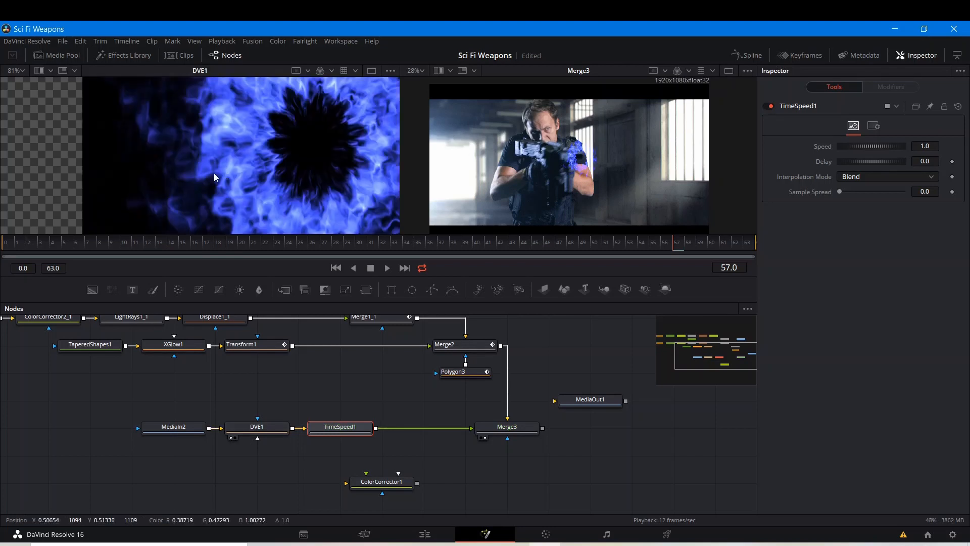
{"action": "scroll", "coordinate": [198, 180], "scroll_direction": "down", "scroll_amount": 4}
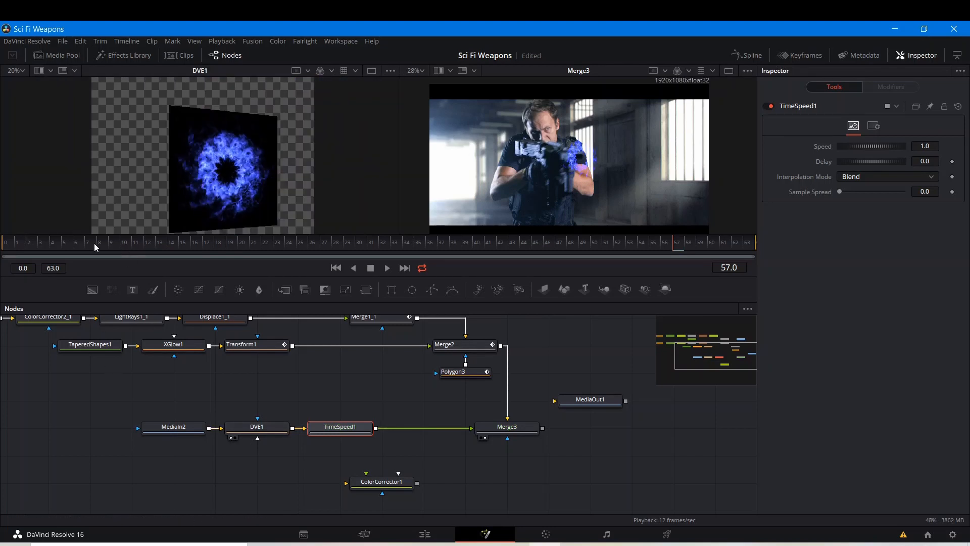
{"action": "left_click", "coordinate": [1, 246]}
{"action": "key", "text": "space"}
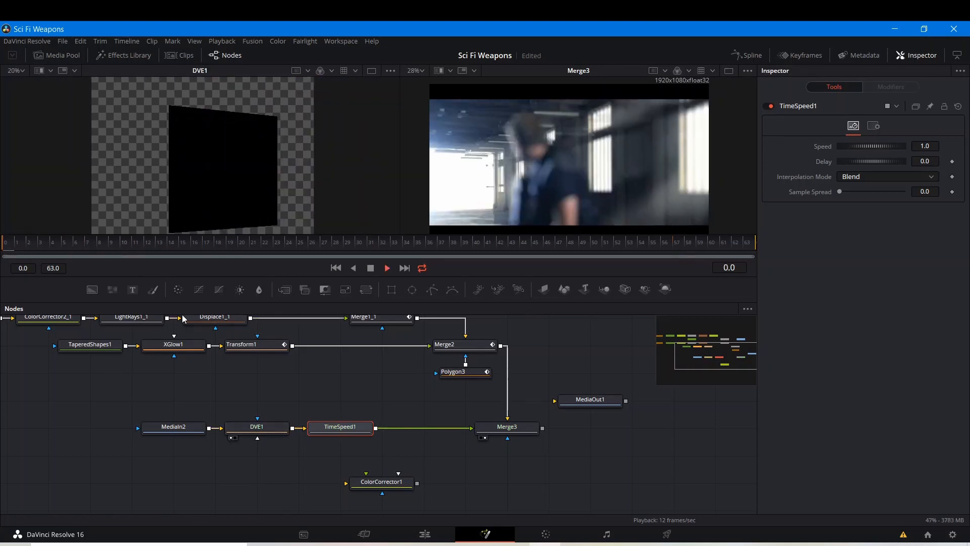
{"action": "left_click", "coordinate": [483, 437]}
{"action": "key", "text": "space"}
{"action": "key", "text": "space"}
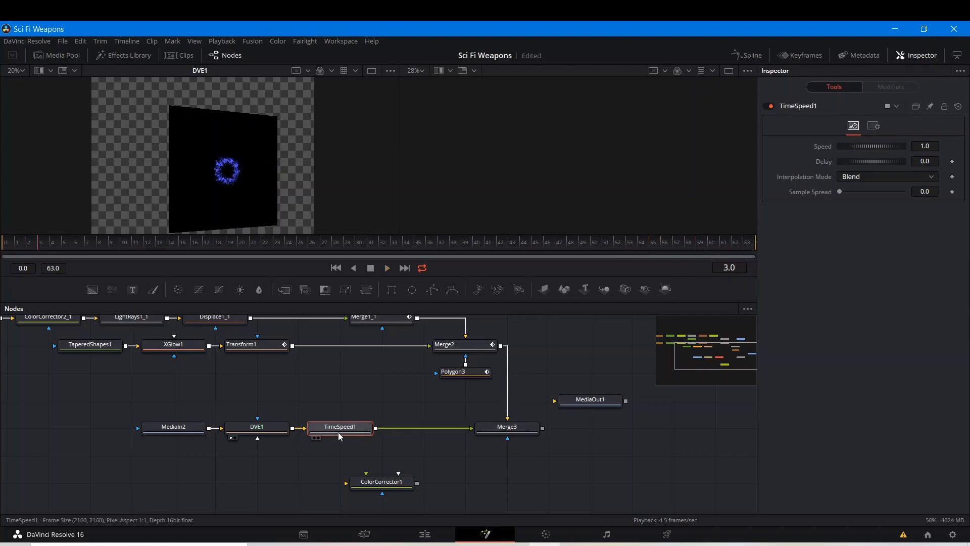
Step: Try a speed of 5 on TimeSpeed1 and check the fire's timing with that node in the first viewer
{"action": "left_click", "coordinate": [925, 146]}
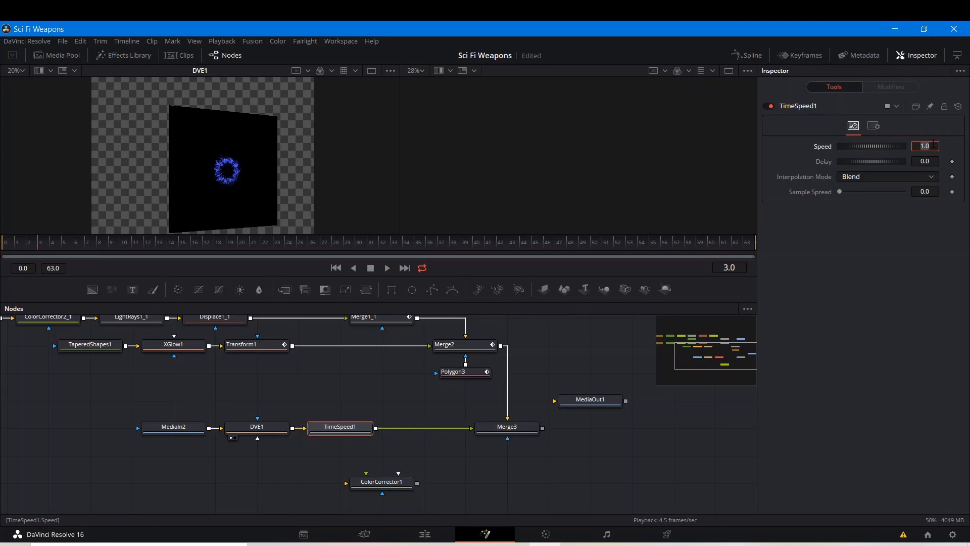
{"action": "type", "text": "5"}
{"action": "key", "text": "Return"}
{"action": "left_click", "coordinate": [315, 438]}
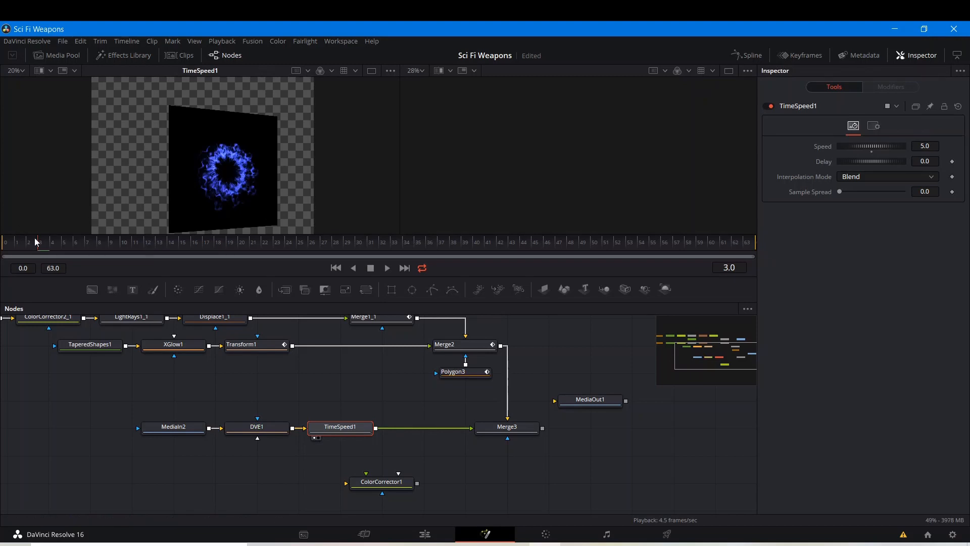
{"action": "left_click_drag", "start_coordinate": [35, 241], "coordinate": [5, 242]}
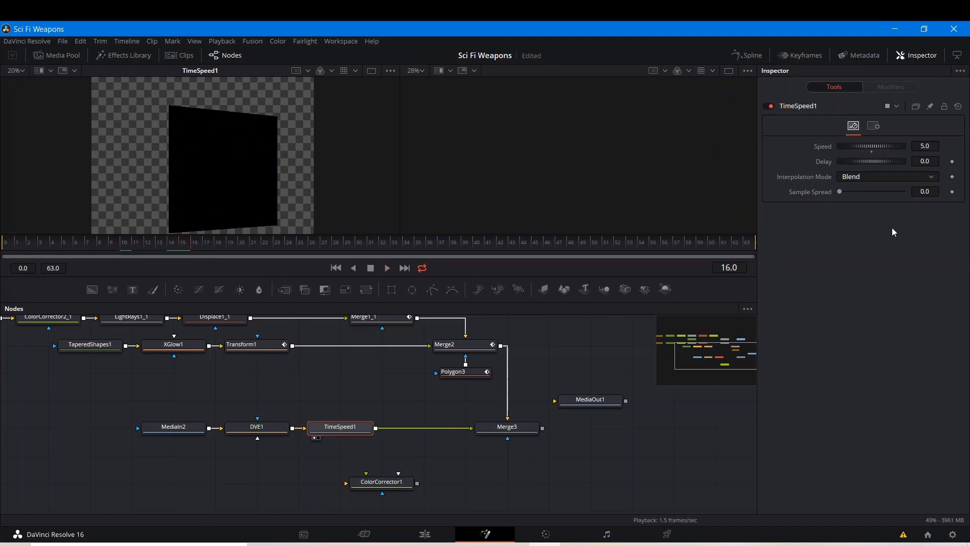
Step: Set TimeSpeed1's speed to 7 and check the fire at frame 4
{"action": "left_click", "coordinate": [935, 146]}
{"action": "key", "text": "BackSpace"}
{"action": "key", "text": "BackSpace"}
{"action": "key", "text": "BackSpace"}
{"action": "type", "text": "7"}
{"action": "key", "text": "Return"}
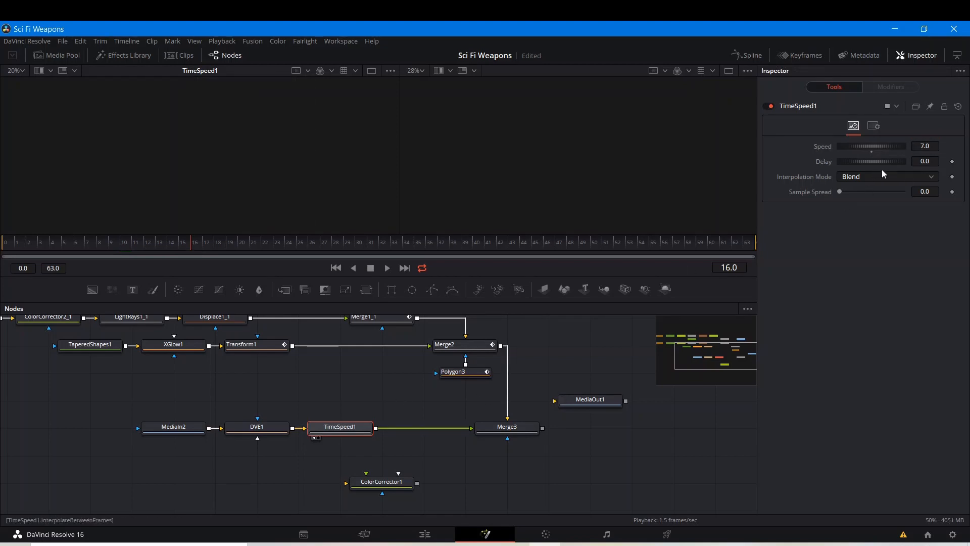
{"action": "left_click", "coordinate": [56, 244]}
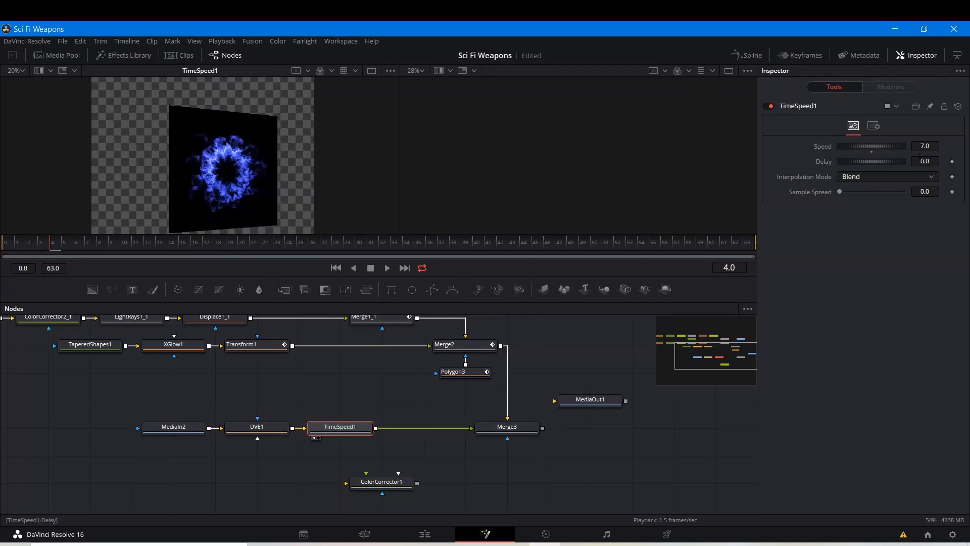
Step: Set TimeSpeed1's delay to 39, check the fire's new timing, and show Merge3 in the second viewer again
{"action": "left_click", "coordinate": [925, 161]}
{"action": "type", "text": "39"}
{"action": "key", "text": "Return"}
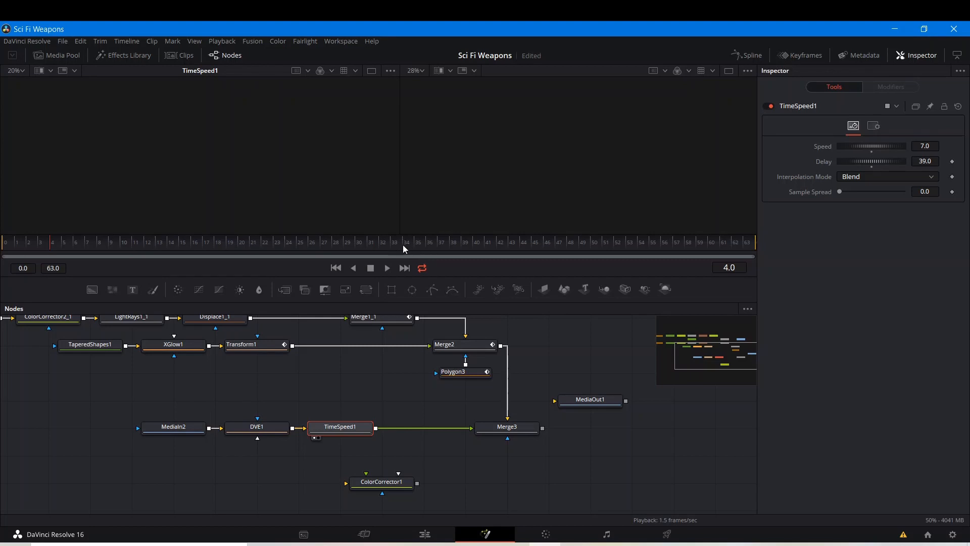
{"action": "left_click", "coordinate": [462, 237]}
{"action": "left_click", "coordinate": [444, 241]}
{"action": "left_click", "coordinate": [487, 240]}
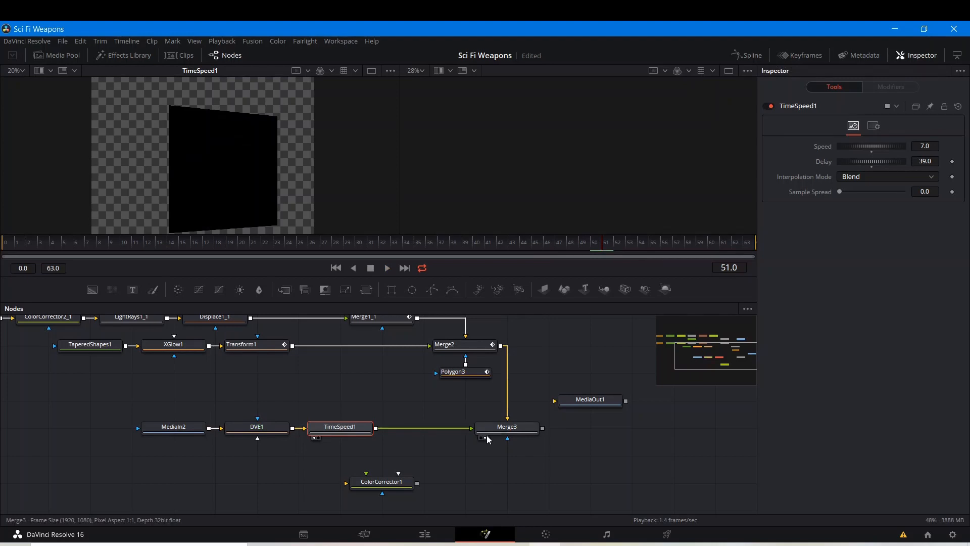
{"action": "left_click", "coordinate": [485, 438]}
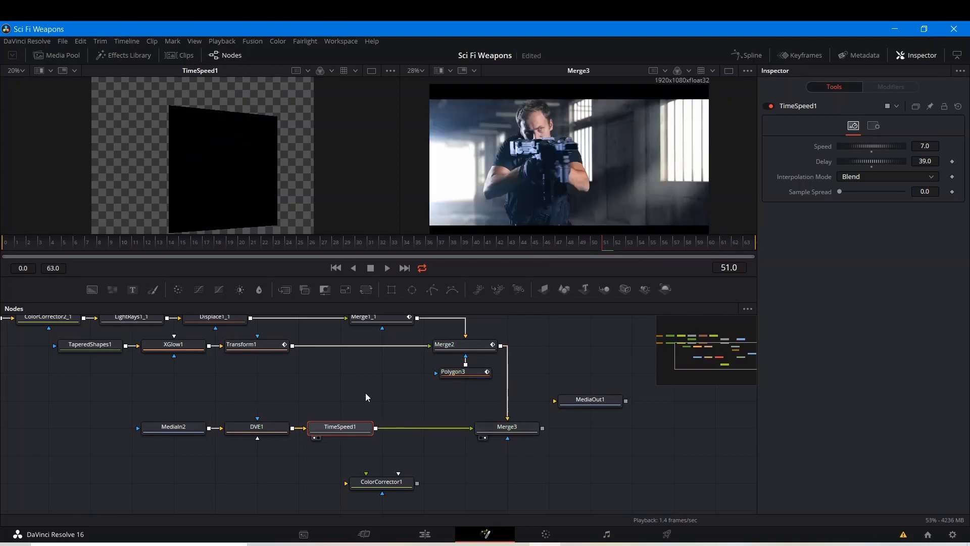
Step: Animate DVE1's Z Move with a first keyframe of 1.89 at frame 40
{"action": "left_click_drag", "start_coordinate": [366, 397], "coordinate": [426, 382]}
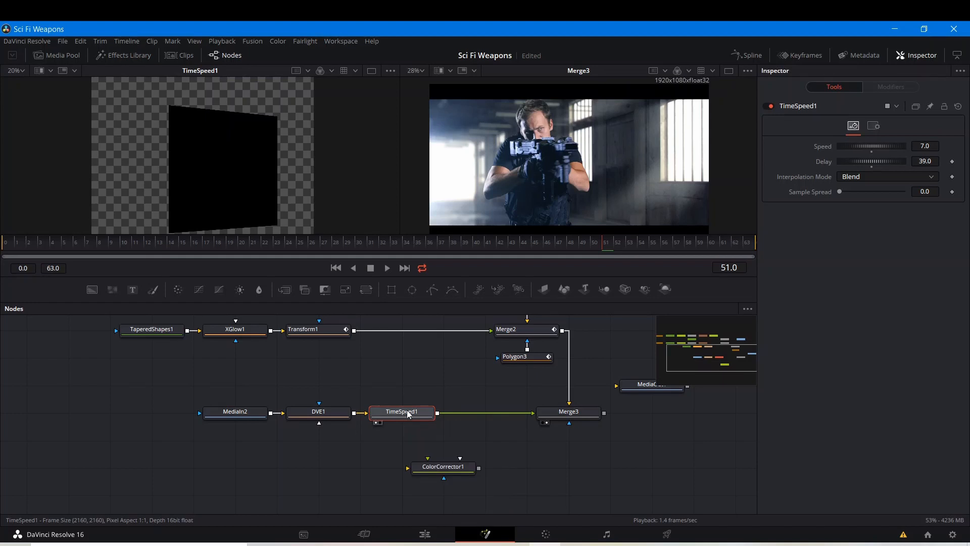
{"action": "left_click", "coordinate": [329, 415]}
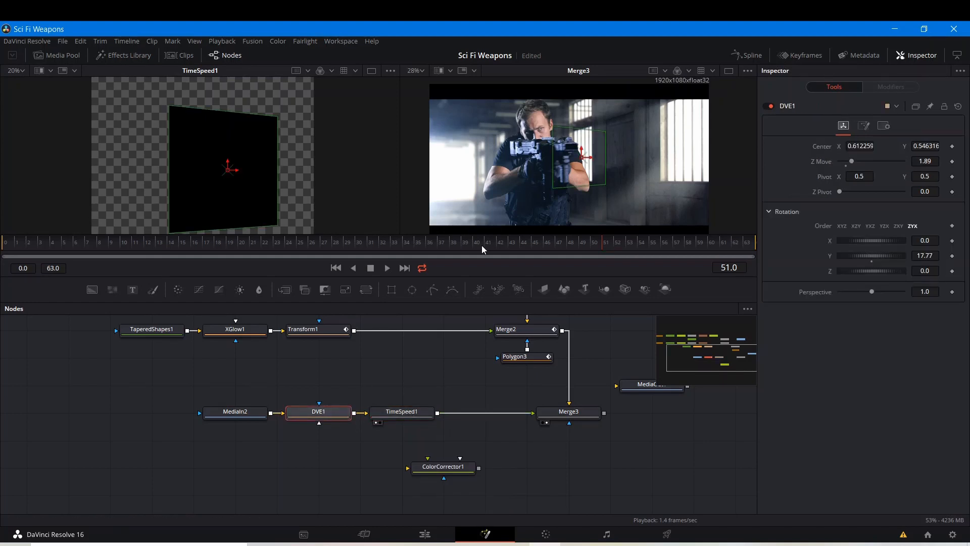
{"action": "left_click", "coordinate": [460, 239]}
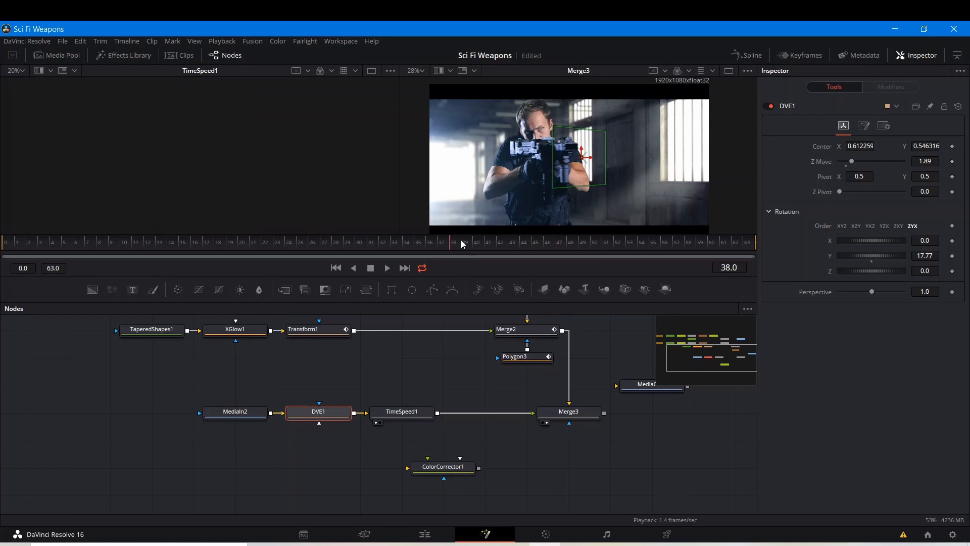
{"action": "left_click", "coordinate": [475, 242]}
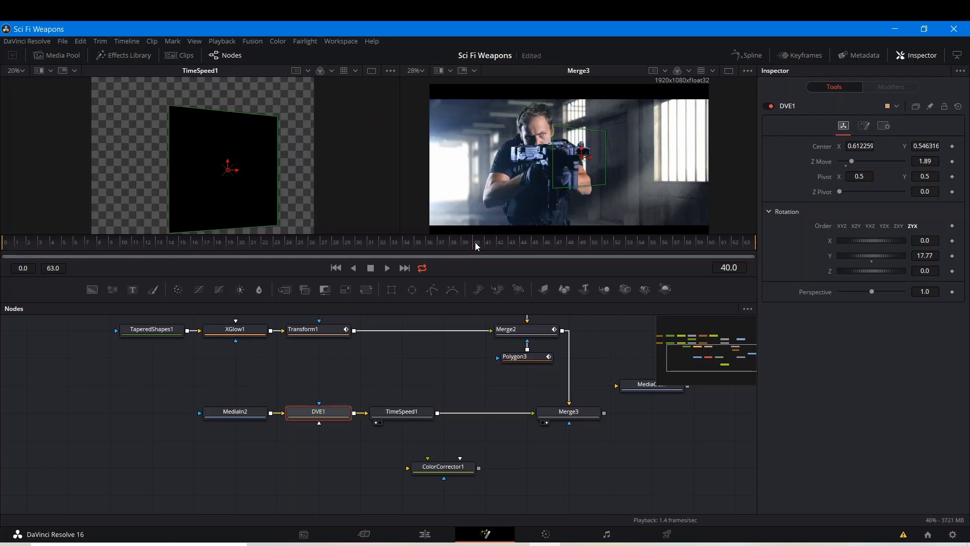
{"action": "right_click", "coordinate": [819, 166]}
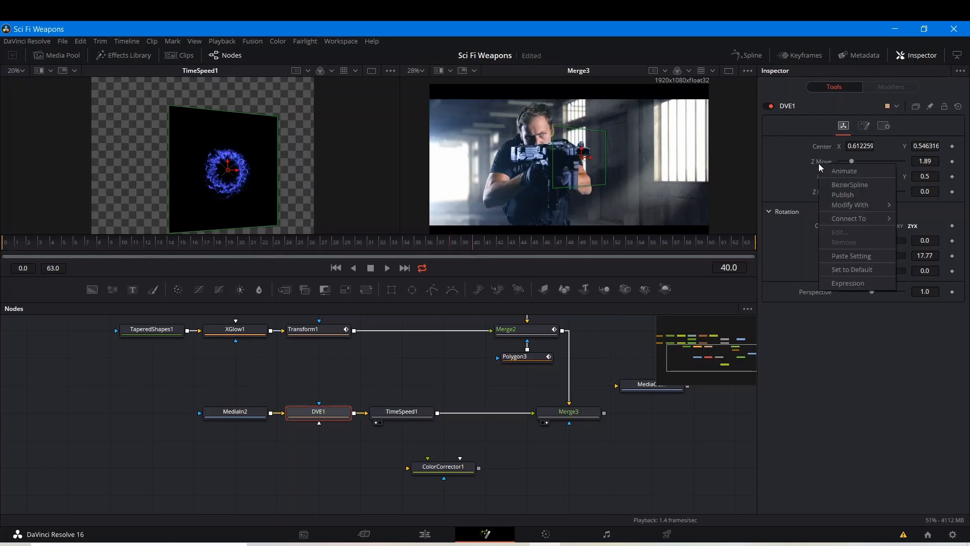
{"action": "left_click", "coordinate": [823, 170]}
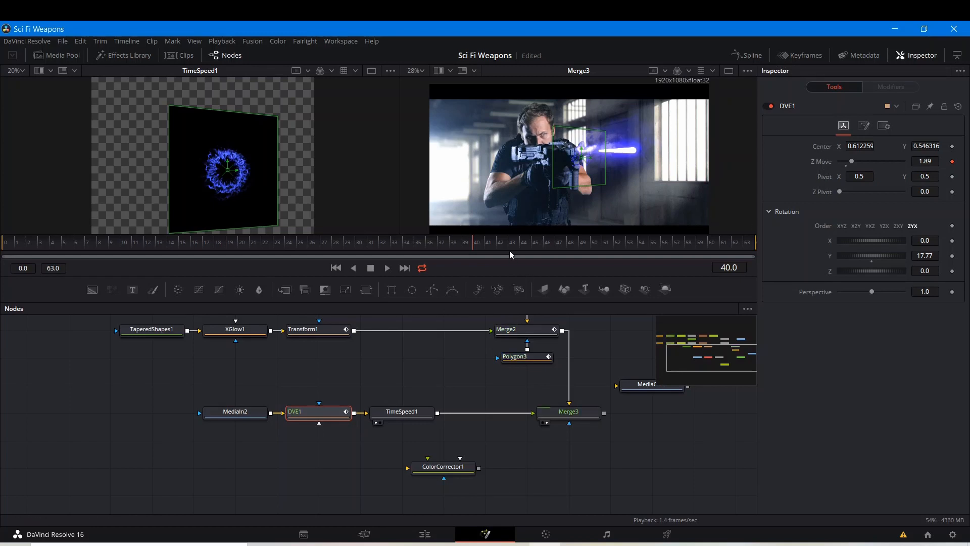
Step: At frame 46, reset DVE1's Z Move to 1.0 and raise the fire ring's center to about Y 0.57
{"action": "left_click", "coordinate": [545, 239]}
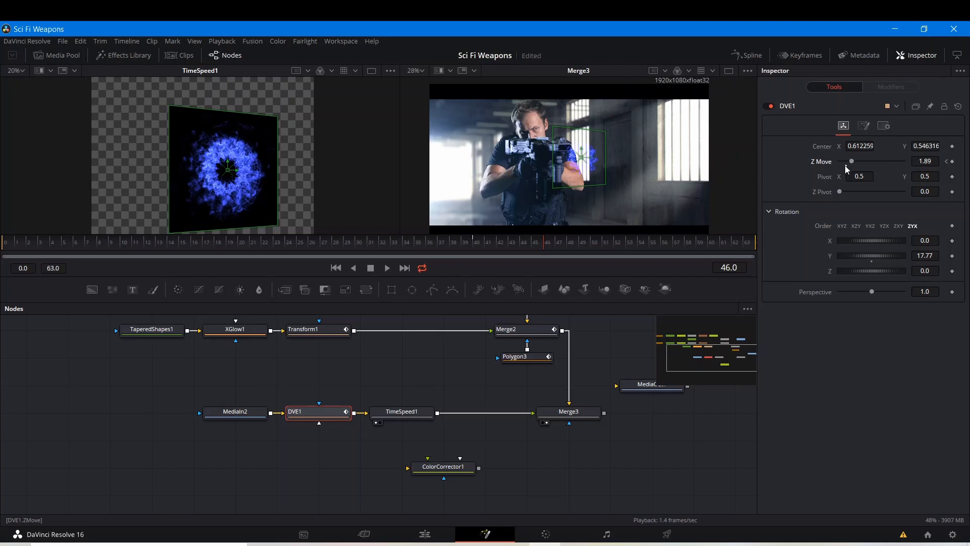
{"action": "double_click", "coordinate": [845, 165]}
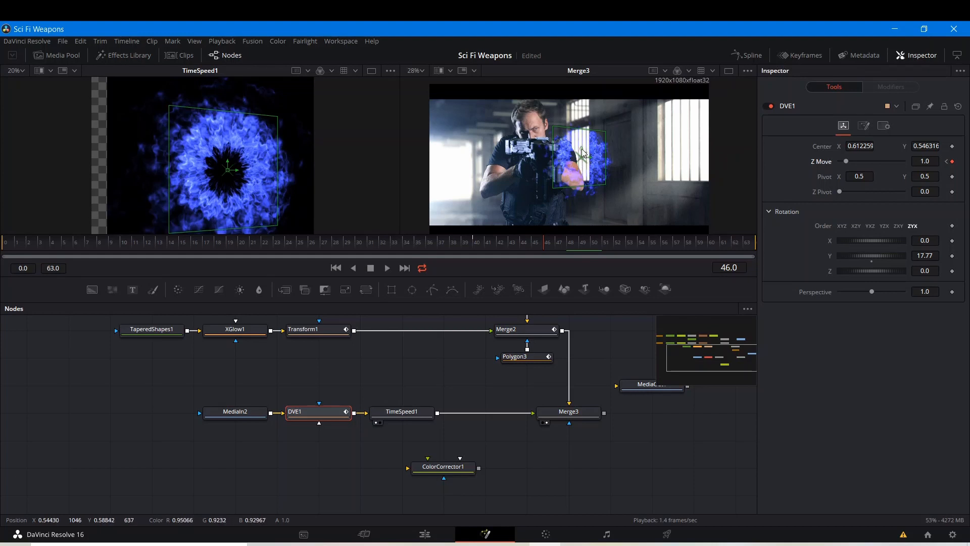
{"action": "left_click_drag", "start_coordinate": [582, 151], "coordinate": [581, 150]}
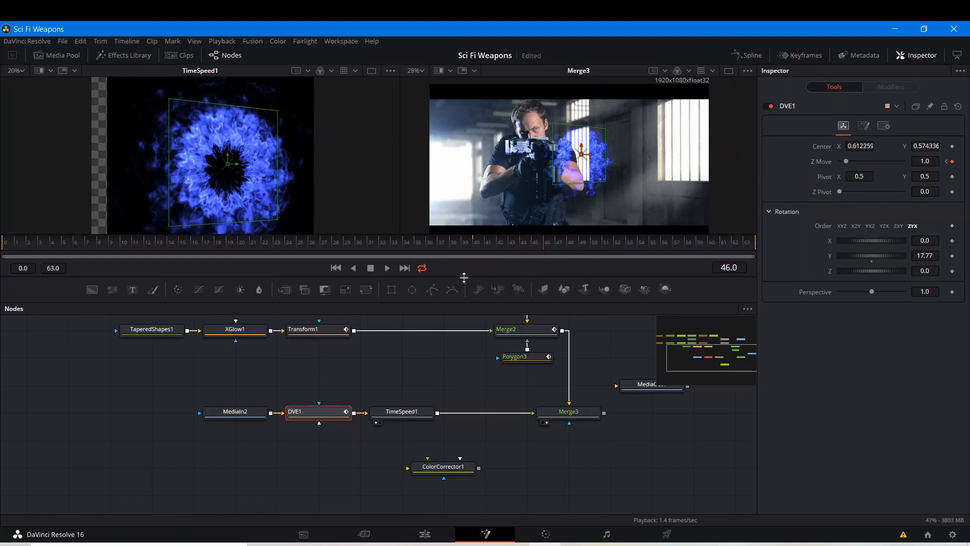
Step: Play the composite from frame 37 to review the expanding fire ring, and clear TimeSpeed1 from the first viewer
{"action": "left_click", "coordinate": [444, 239]}
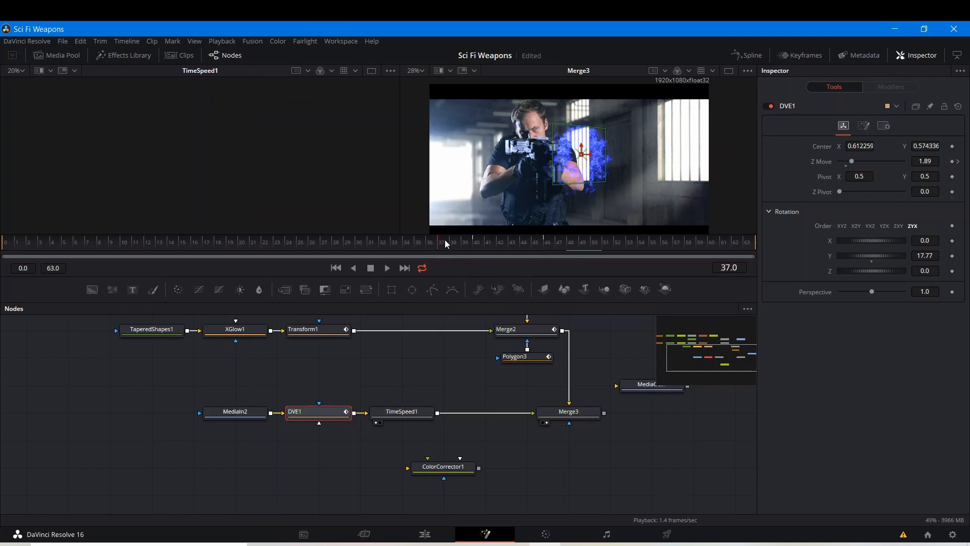
{"action": "left_click", "coordinate": [404, 360]}
{"action": "key", "text": "space"}
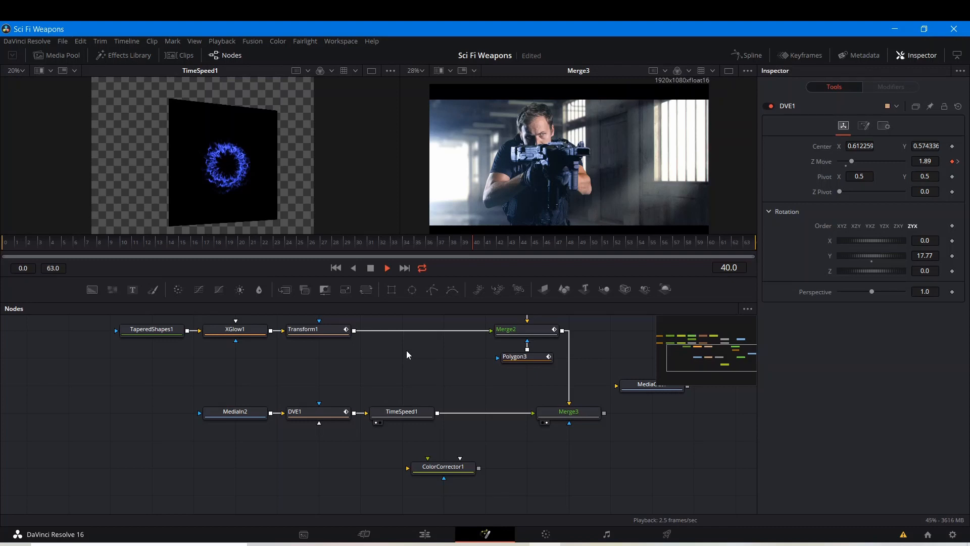
{"action": "key", "text": "space"}
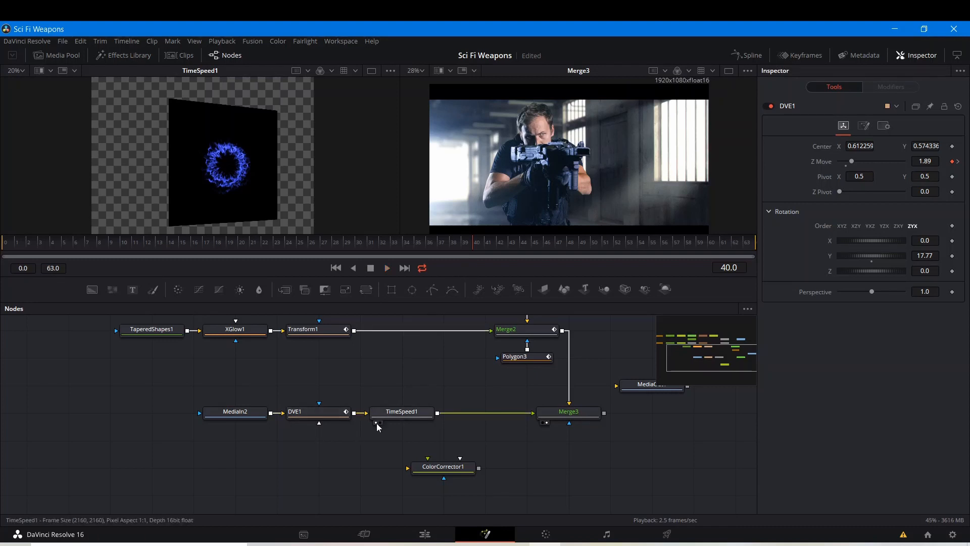
{"action": "left_click", "coordinate": [377, 423]}
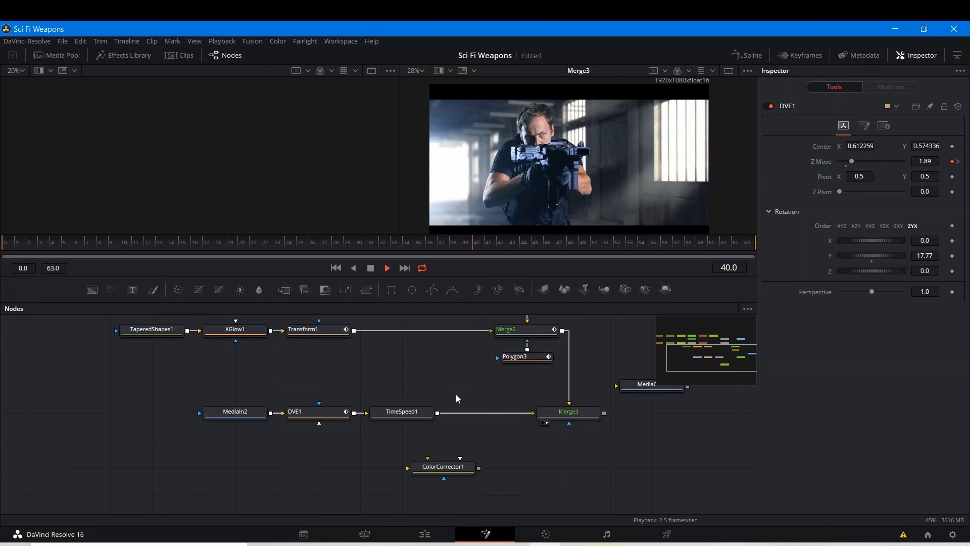
Step: Play the composite from frame 40 to frame 51 to review how the fire ring expands
{"action": "key", "text": "space"}
{"action": "key", "text": "space"}
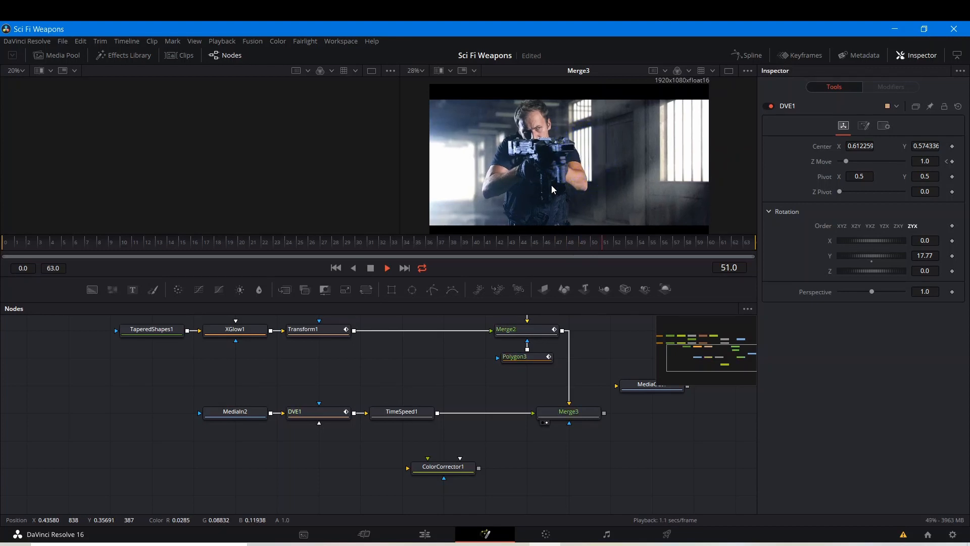
{"action": "key", "text": "space"}
Step: Move MediaOut1 level with Merge2, add the 2D Dent effect after Merge3, and show it in the second viewer
{"action": "left_click_drag", "start_coordinate": [489, 376], "coordinate": [407, 375]}
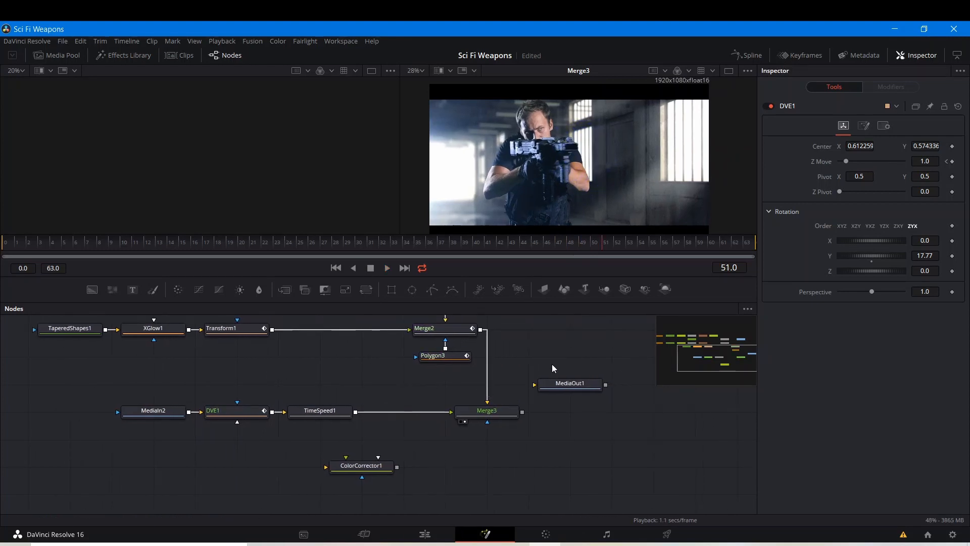
{"action": "left_click_drag", "start_coordinate": [470, 388], "coordinate": [477, 432]}
{"action": "left_click", "coordinate": [387, 417]}
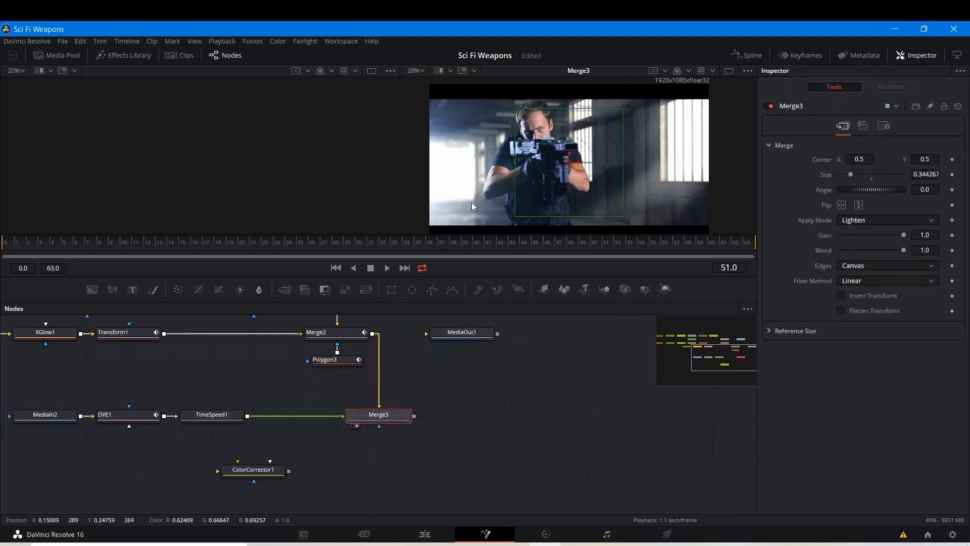
{"action": "left_click_drag", "start_coordinate": [471, 202], "coordinate": [475, 171]}
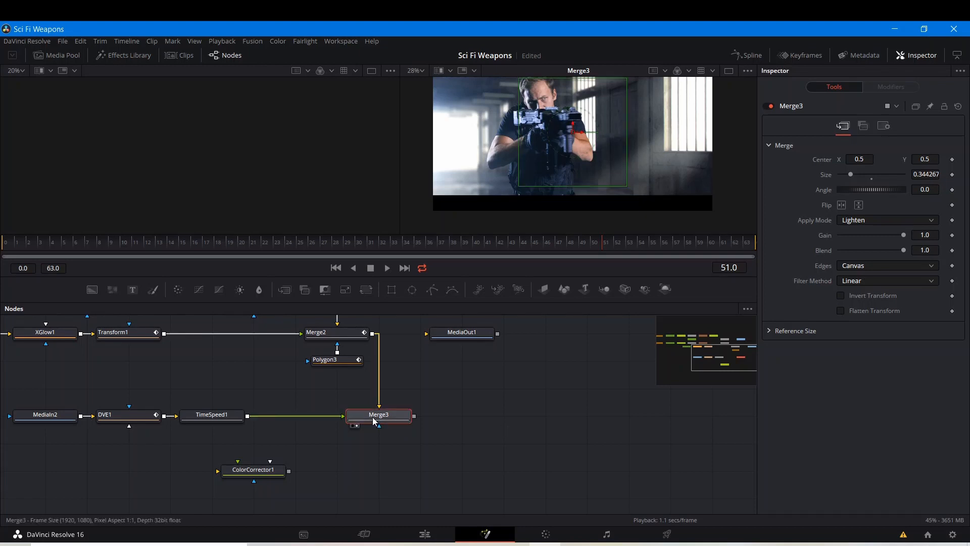
{"action": "key", "text": "shift+space"}
{"action": "type", "text": "den"}
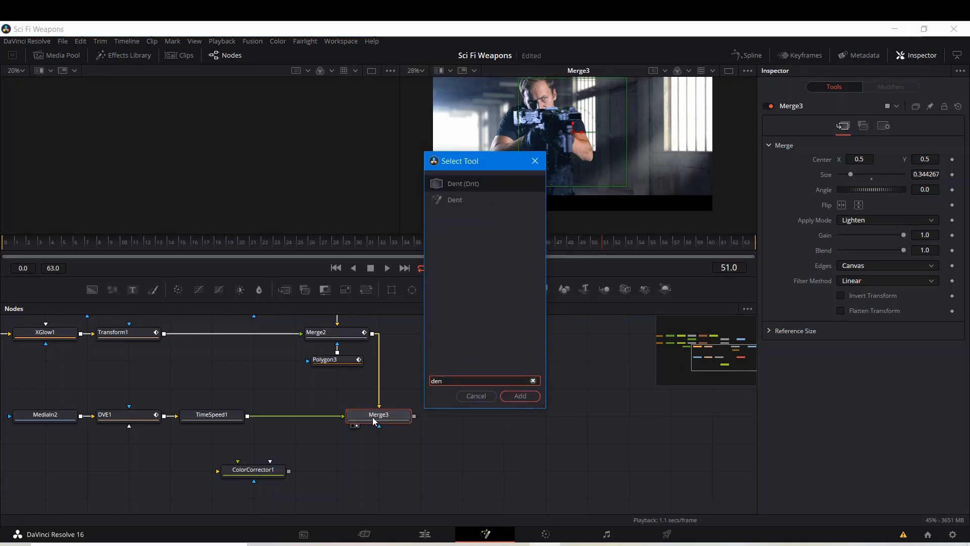
{"action": "type", "text": "t"}
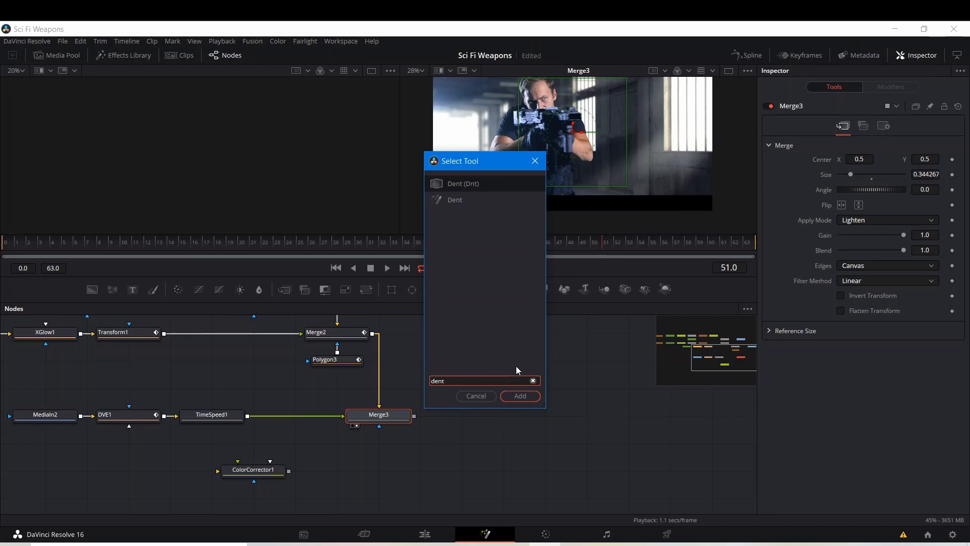
{"action": "left_click", "coordinate": [516, 396]}
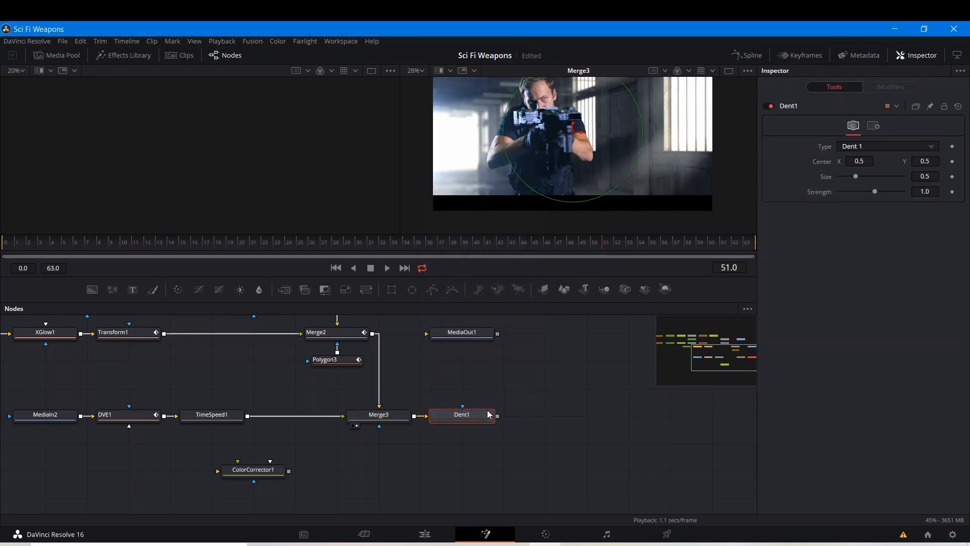
{"action": "left_click", "coordinate": [440, 426]}
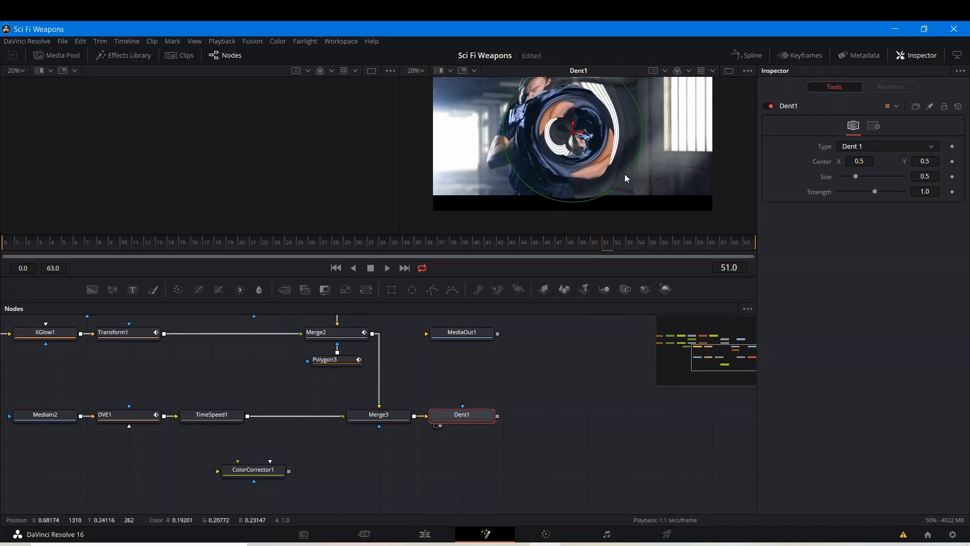
Step: At frame 39, animate Dent1's Size and Strength with first keyframes of 0.0 and 0.6
{"action": "left_click_drag", "start_coordinate": [630, 182], "coordinate": [615, 163]}
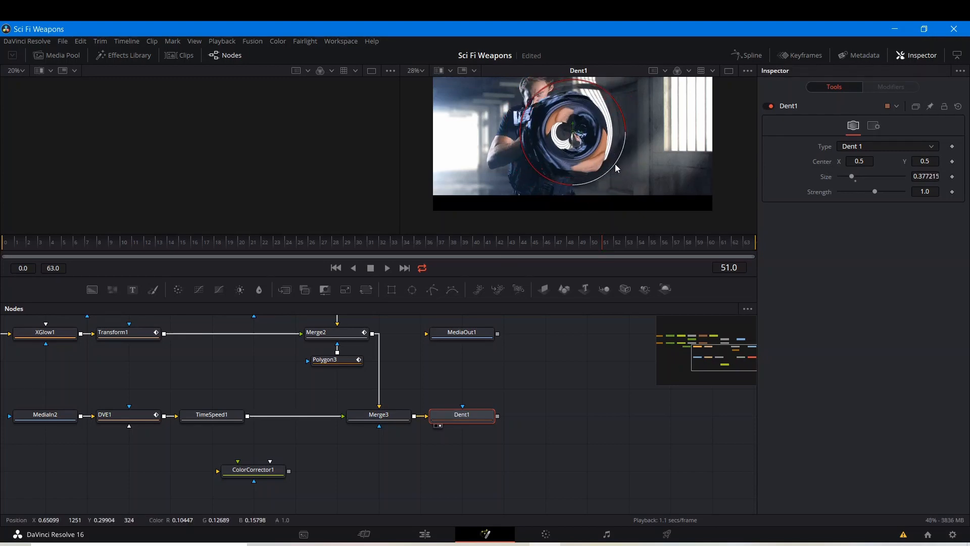
{"action": "left_click", "coordinate": [462, 242]}
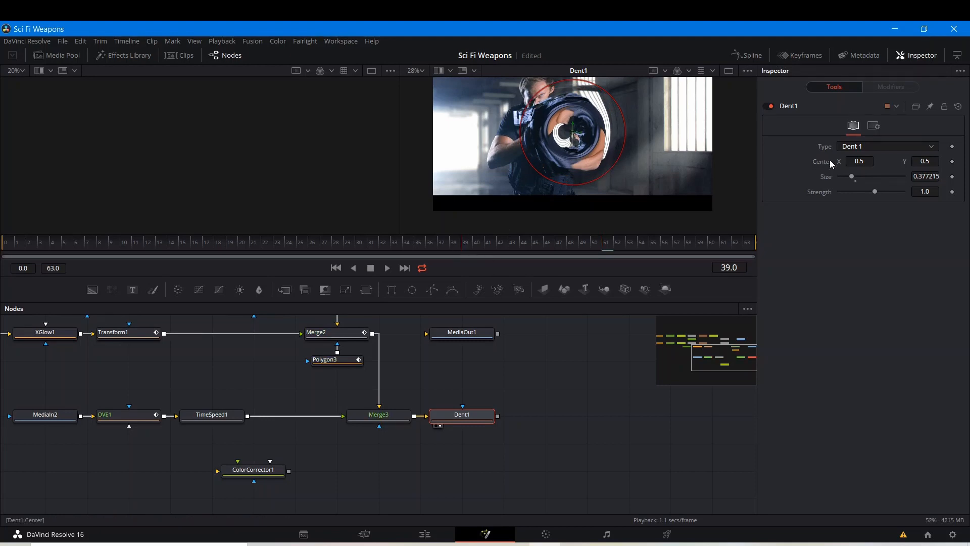
{"action": "right_click", "coordinate": [825, 179]}
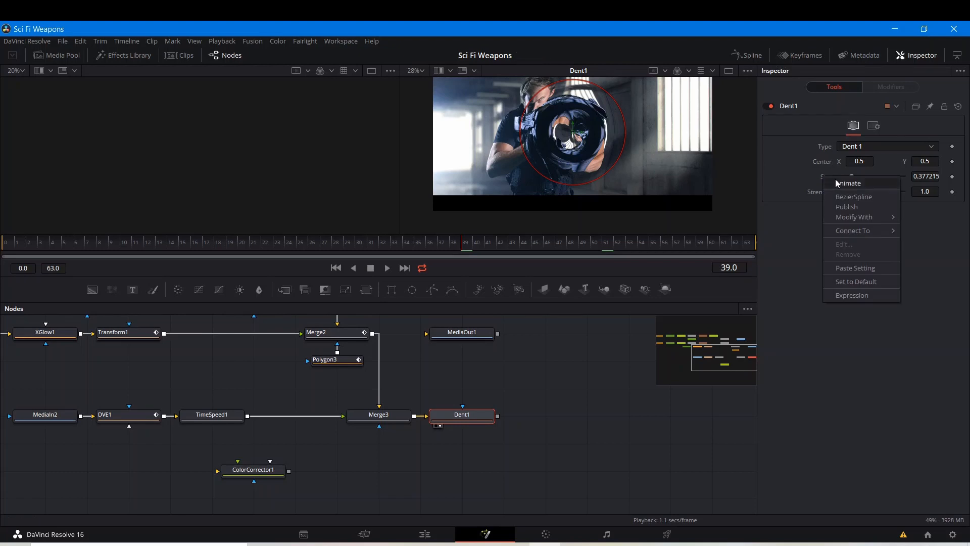
{"action": "left_click", "coordinate": [841, 185]}
{"action": "right_click", "coordinate": [827, 193]}
{"action": "left_click", "coordinate": [839, 199]}
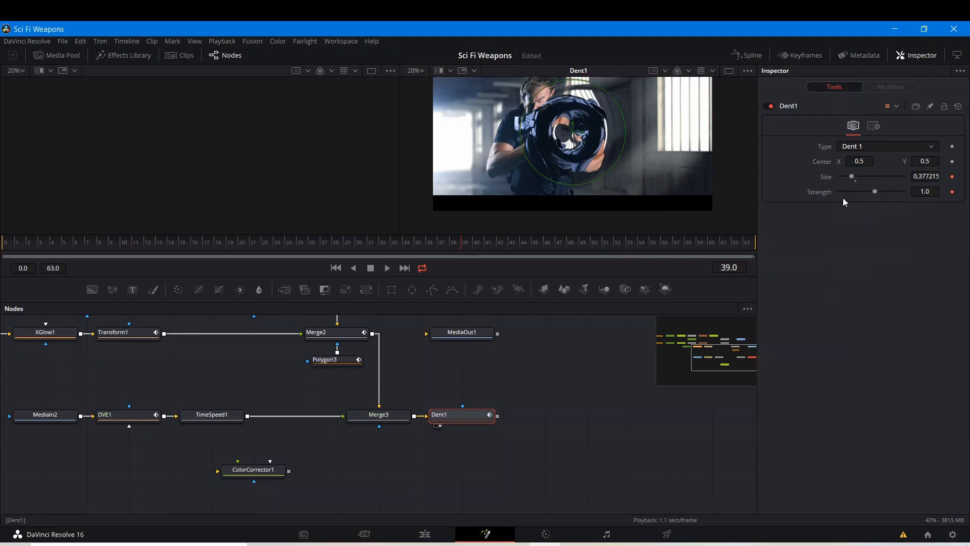
{"action": "mouse_move", "coordinate": [871, 191]}
{"action": "left_mouse_down"}
{"action": "mouse_move", "coordinate": [856, 192]}
{"action": "mouse_move", "coordinate": [870, 195]}
{"action": "left_mouse_up"}
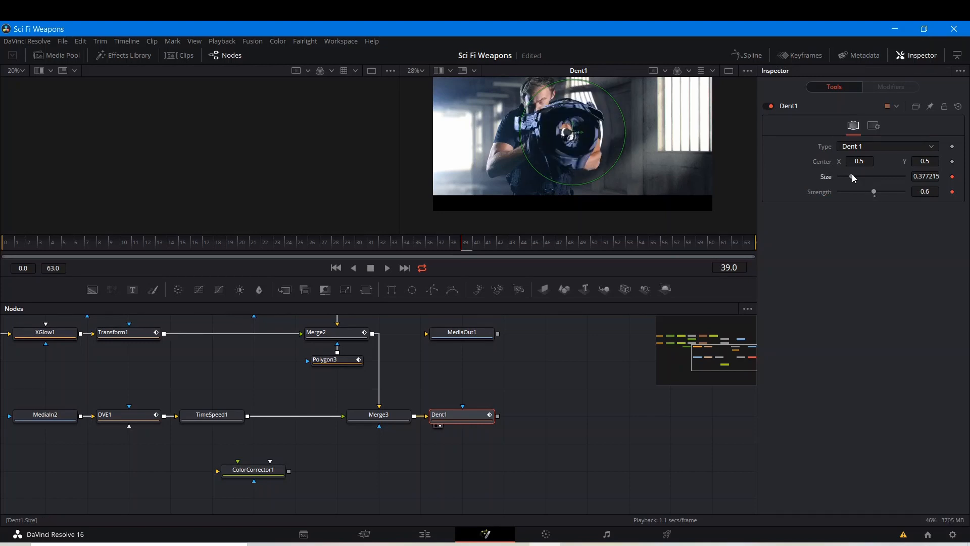
{"action": "left_click_drag", "start_coordinate": [852, 176], "coordinate": [816, 173]}
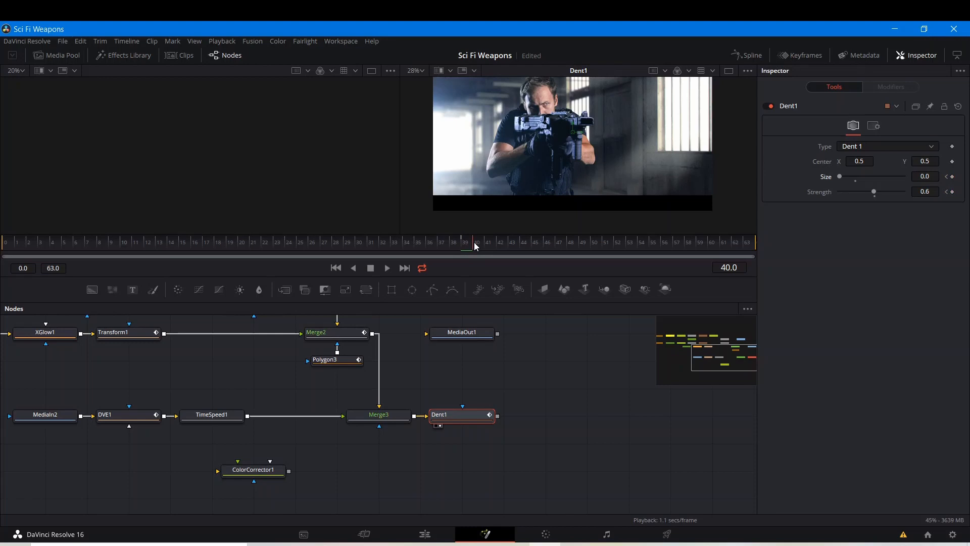
Step: At frame 40, enlarge Dent1's Size to about 0.433 and set its Strength to 2.7
{"action": "double_click", "coordinate": [854, 178]}
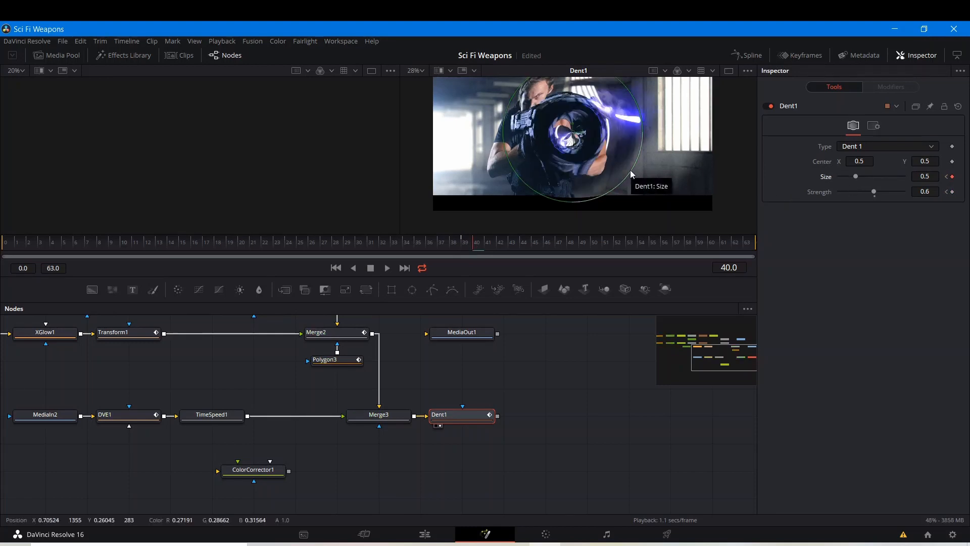
{"action": "left_click_drag", "start_coordinate": [630, 170], "coordinate": [623, 167]}
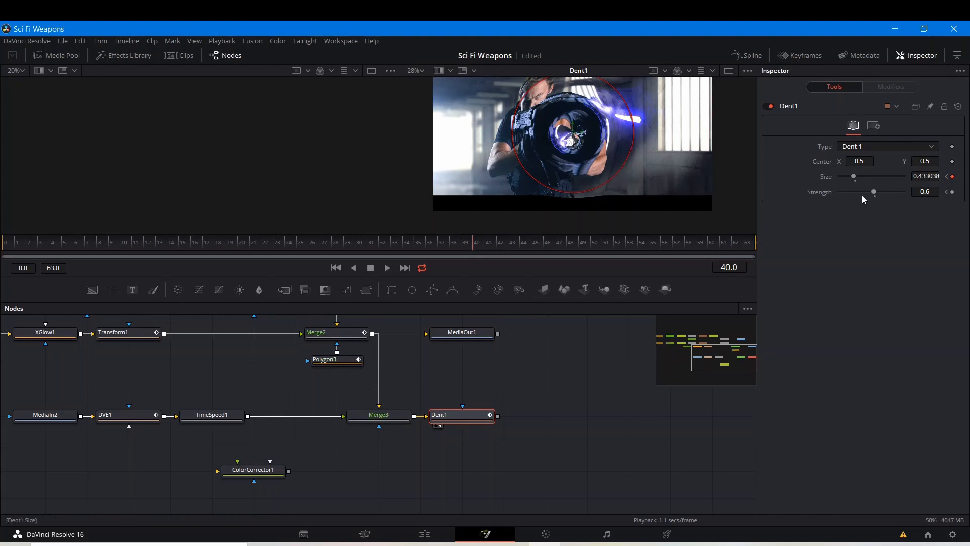
{"action": "left_click_drag", "start_coordinate": [874, 191], "coordinate": [872, 191]}
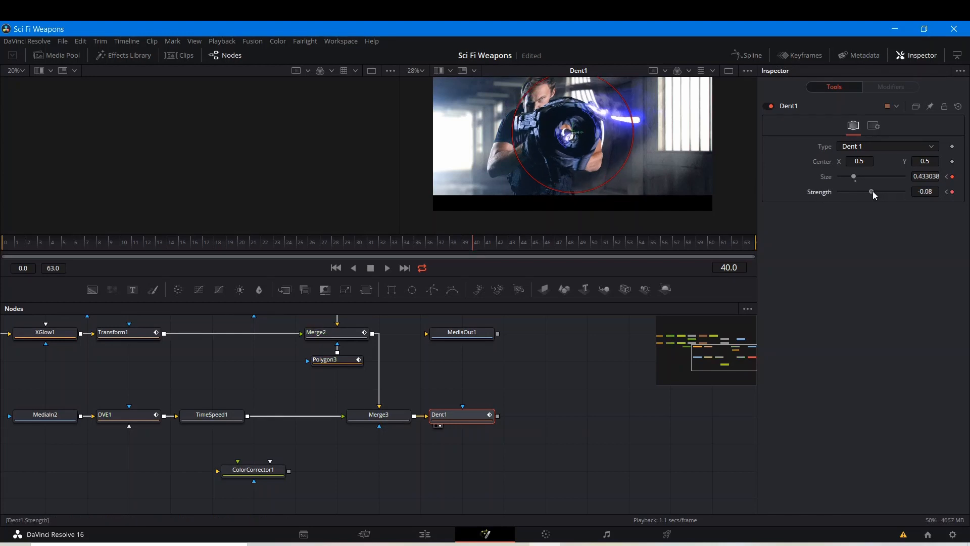
{"action": "left_click_drag", "start_coordinate": [872, 190], "coordinate": [881, 193]}
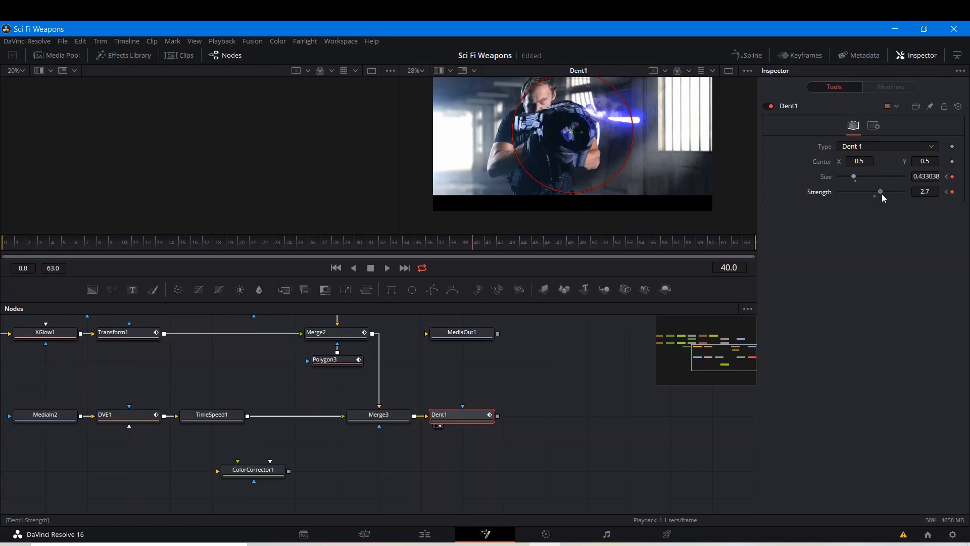
Step: At frame 43, reset Dent1's Strength to 1.0 and bring its Size down to 0.0
{"action": "left_click", "coordinate": [510, 241]}
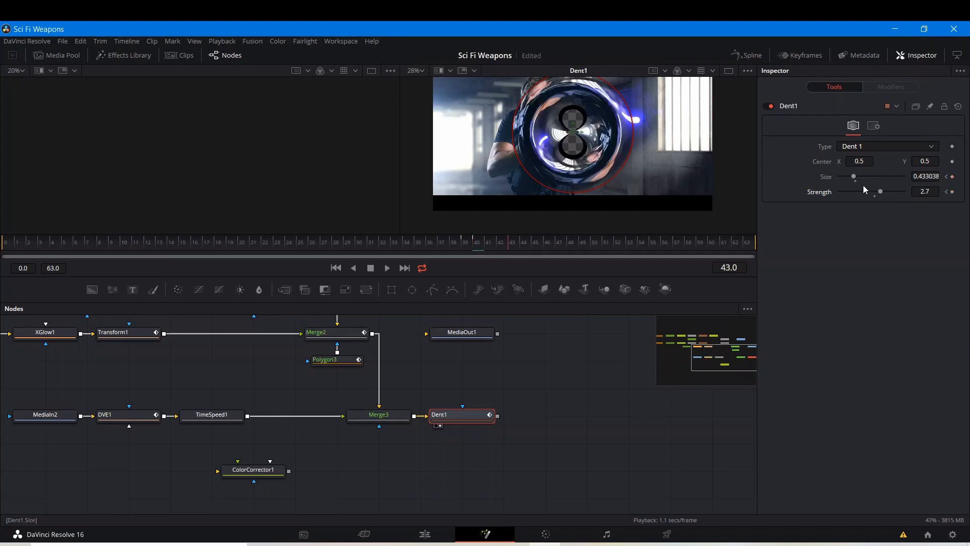
{"action": "left_click", "coordinate": [875, 195]}
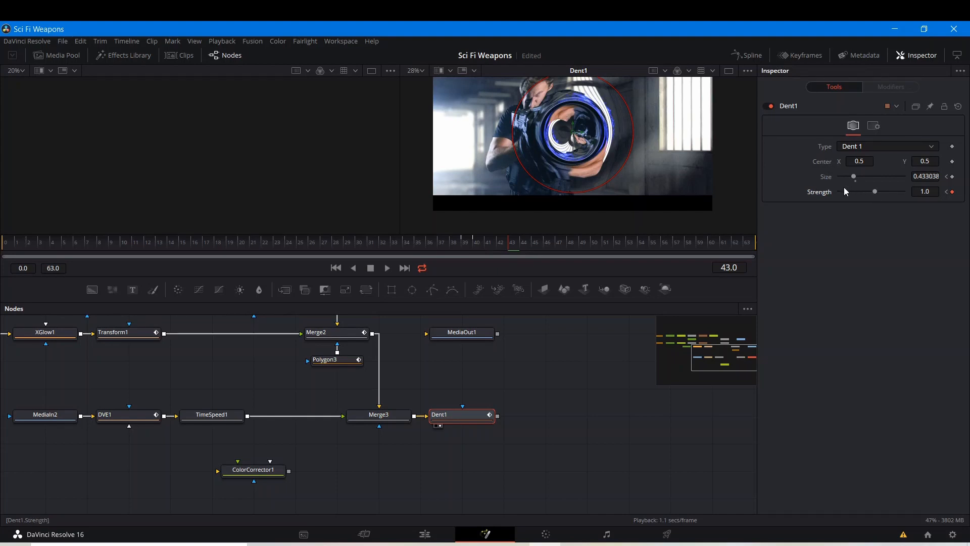
{"action": "left_click_drag", "start_coordinate": [853, 176], "coordinate": [833, 178]}
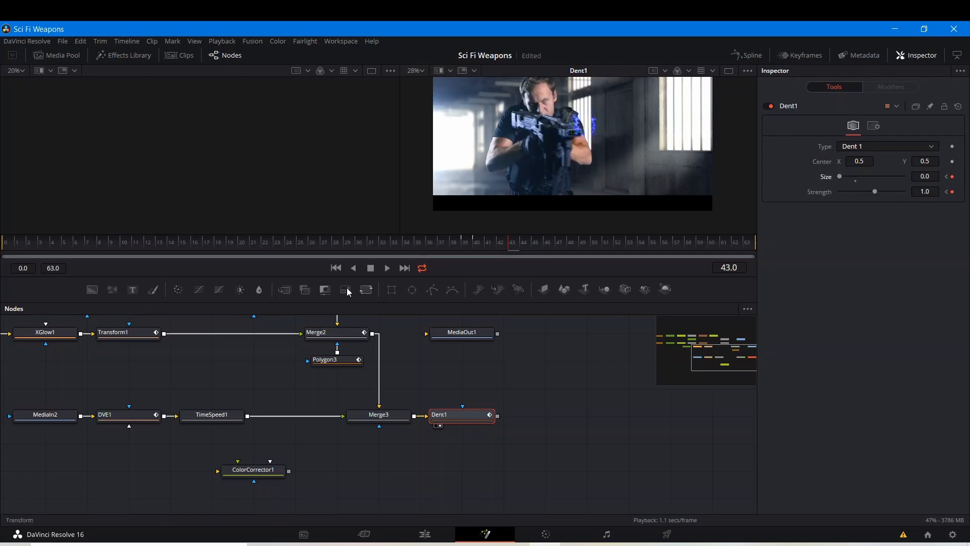
Step: Play the composite from frame 34 to frame 50 to review the dent distortion with the fire
{"action": "left_click", "coordinate": [405, 244]}
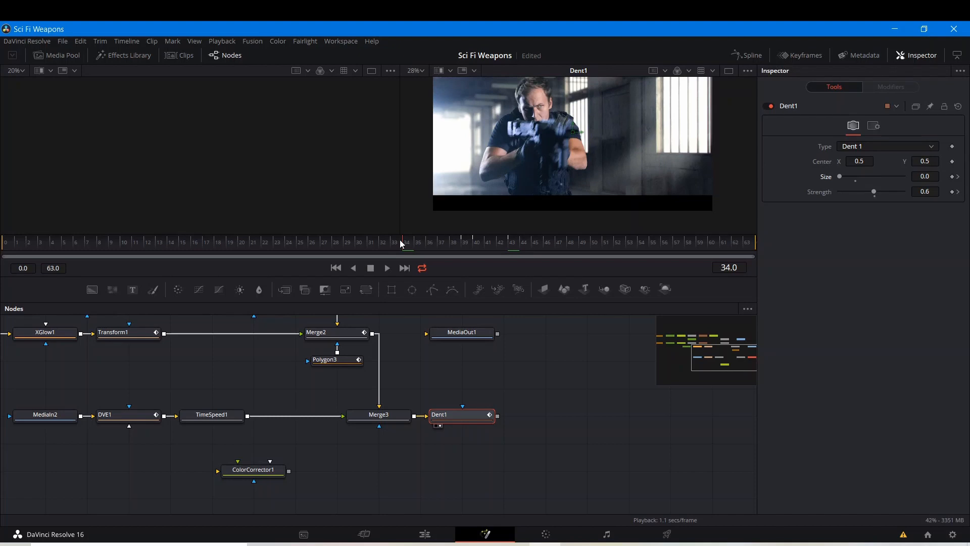
{"action": "key", "text": "space"}
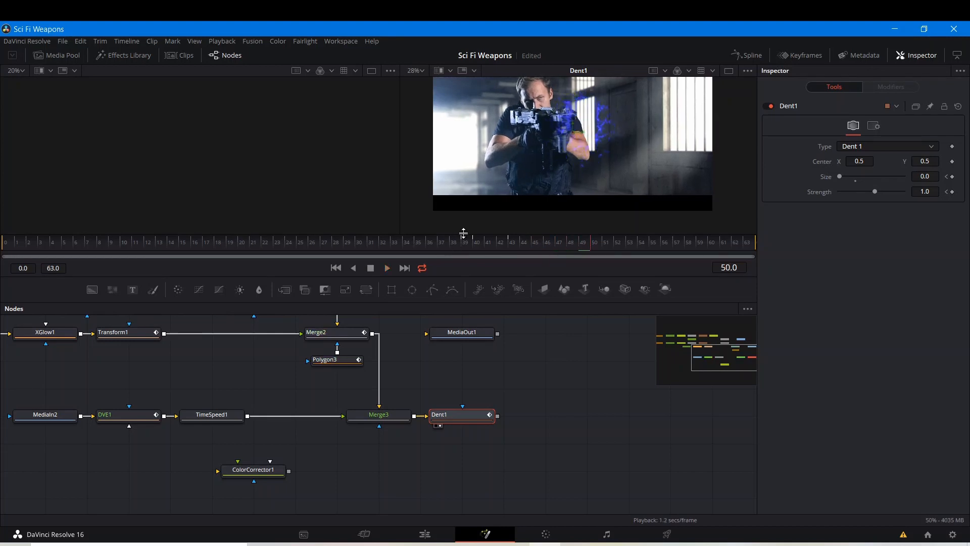
{"action": "key", "text": "space"}
Step: Set TimeSpeed1's Delay to 40 and Speed to 8, and play back the new fire timing
{"action": "left_click_drag", "start_coordinate": [251, 391], "coordinate": [408, 392]}
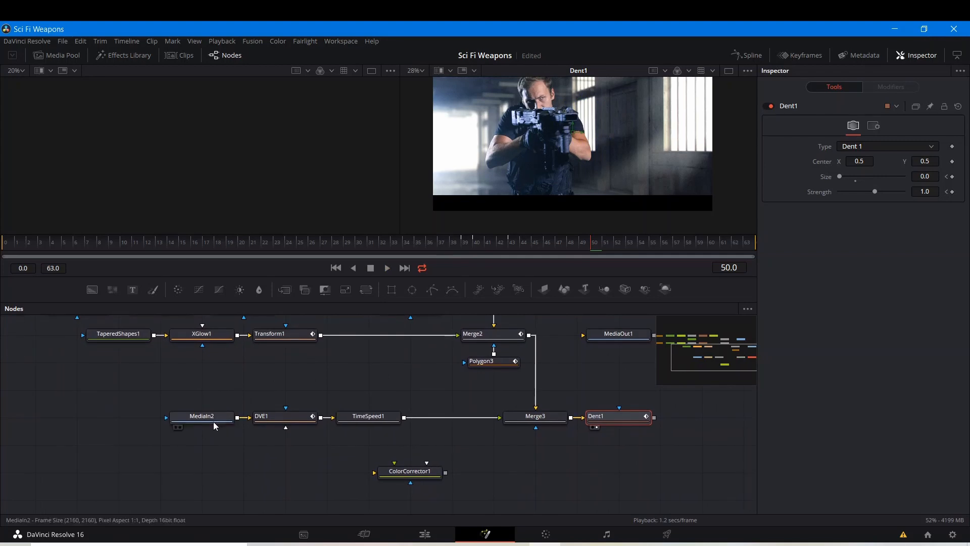
{"action": "left_click", "coordinate": [364, 419]}
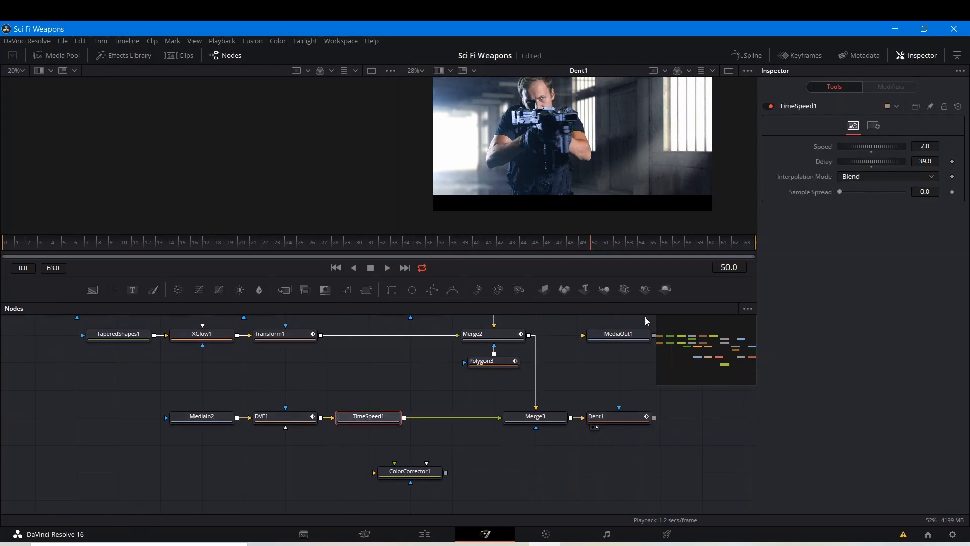
{"action": "left_click", "coordinate": [925, 160]}
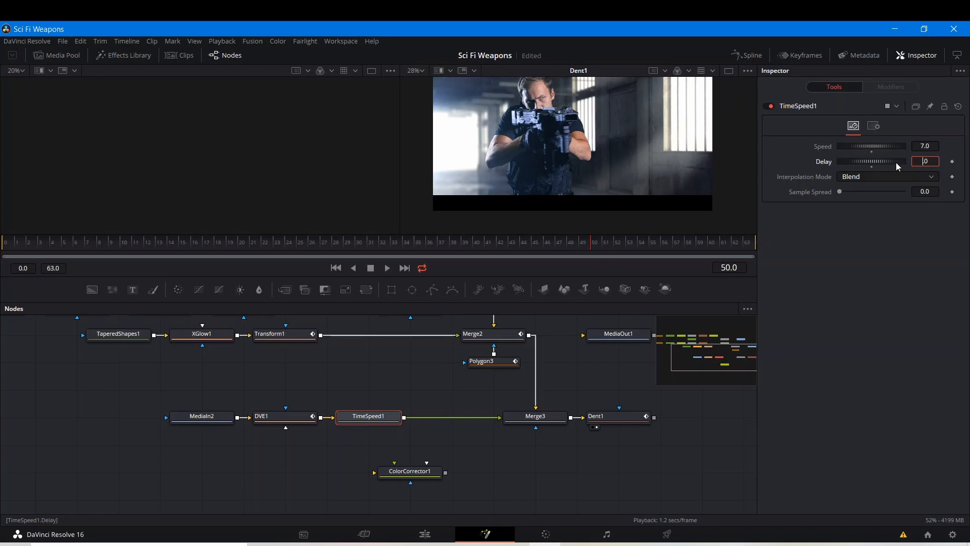
{"action": "type", "text": "40.0"}
{"action": "key", "text": "Return"}
{"action": "left_click", "coordinate": [930, 146]}
{"action": "key", "text": "BackSpace"}
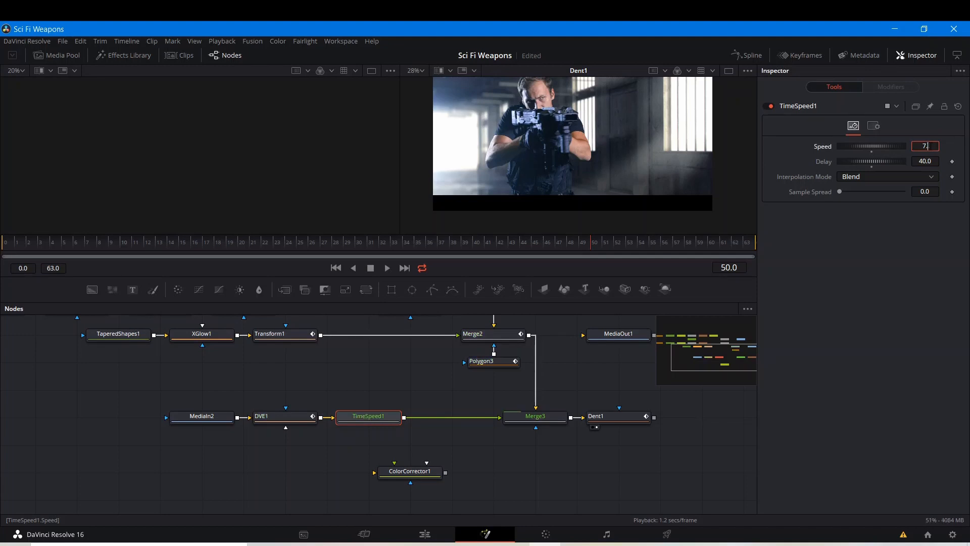
{"action": "key", "text": "BackSpace"}
{"action": "key", "text": "BackSpace"}
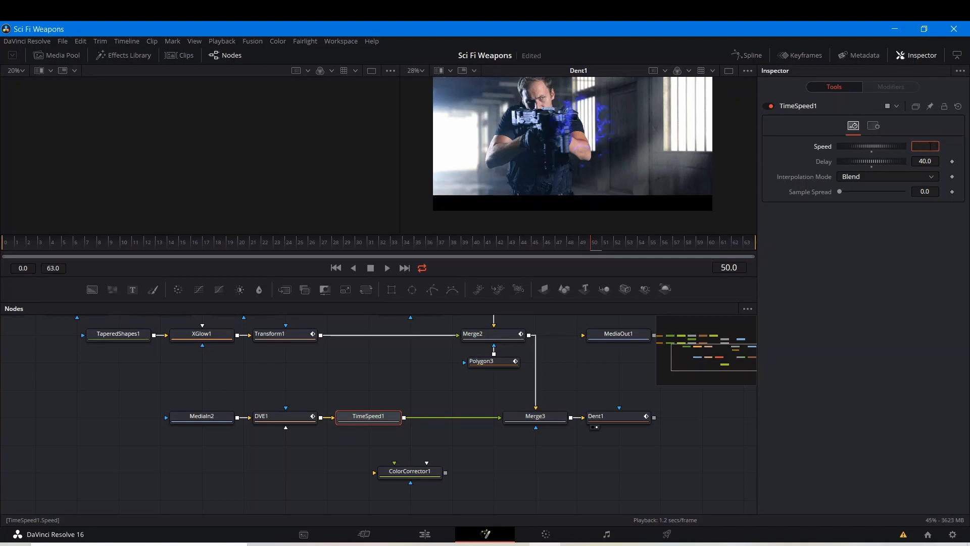
{"action": "type", "text": "8"}
{"action": "key", "text": "Return"}
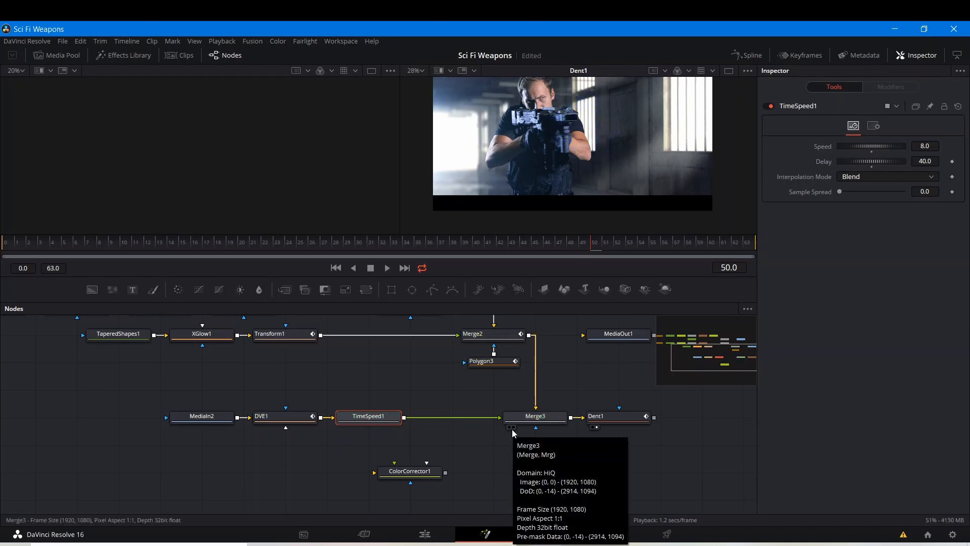
{"action": "key", "text": "space"}
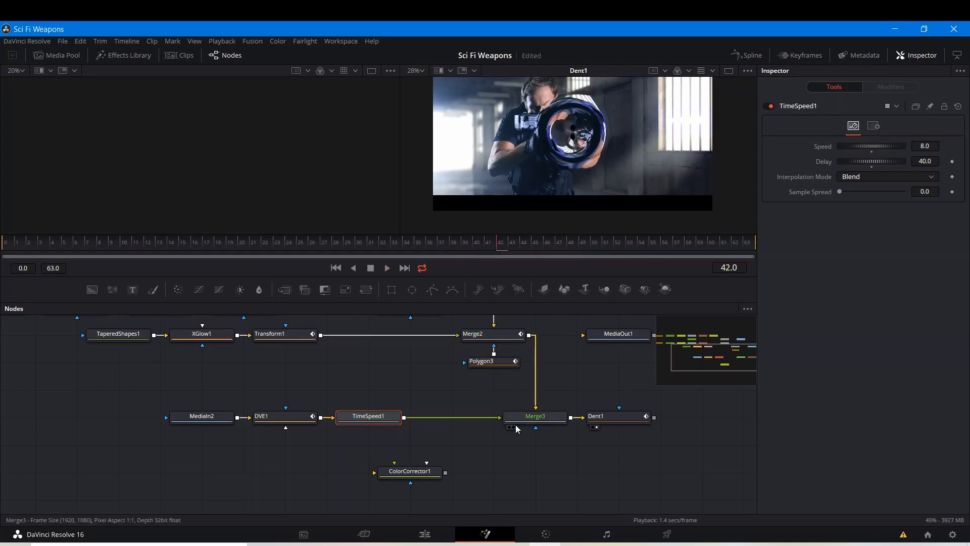
Step: At frame 40, try Strength values of 1.0 and 0.9 on Dent1 and settle on 0.6
{"action": "left_click", "coordinate": [593, 417]}
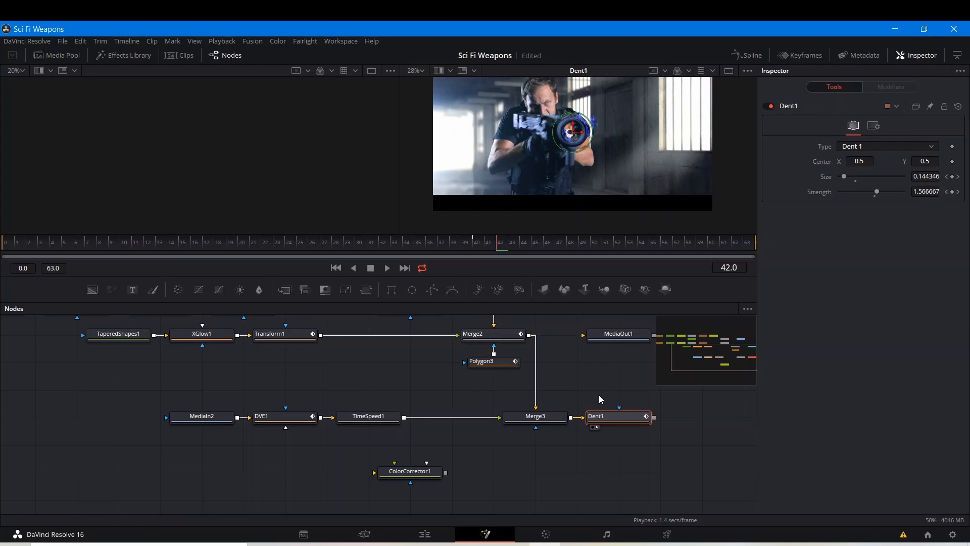
{"action": "left_click", "coordinate": [475, 245]}
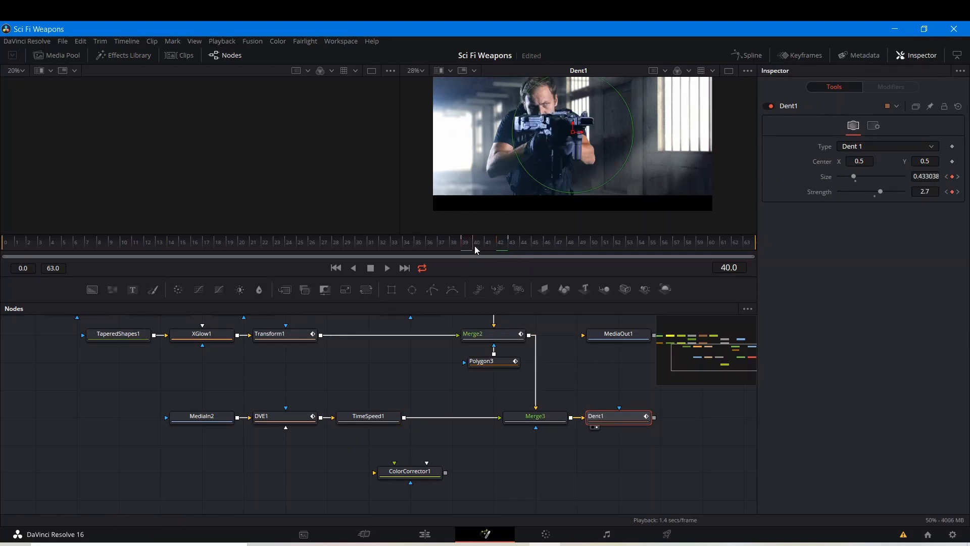
{"action": "left_click", "coordinate": [873, 197]}
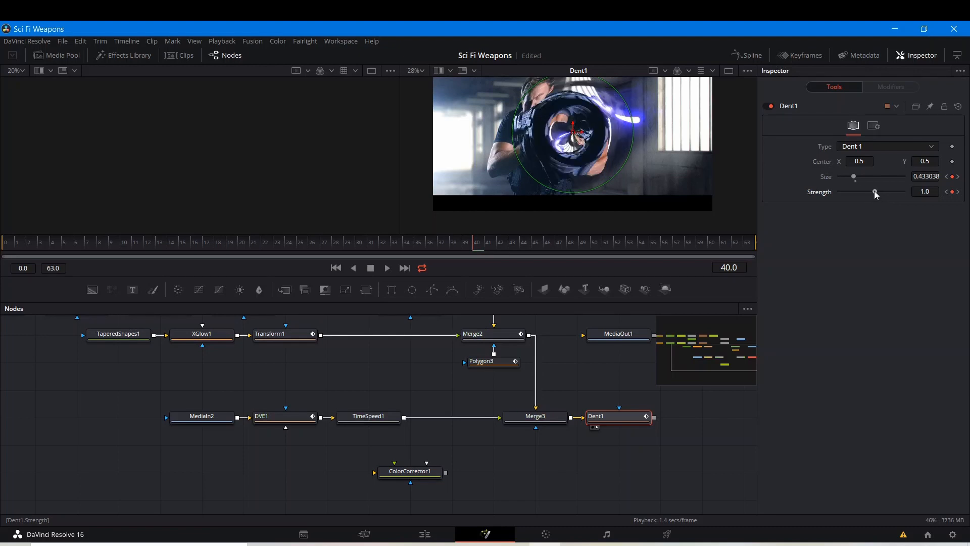
{"action": "left_click", "coordinate": [927, 192]}
{"action": "type", "text": "0.9"}
{"action": "key", "text": "Tab"}
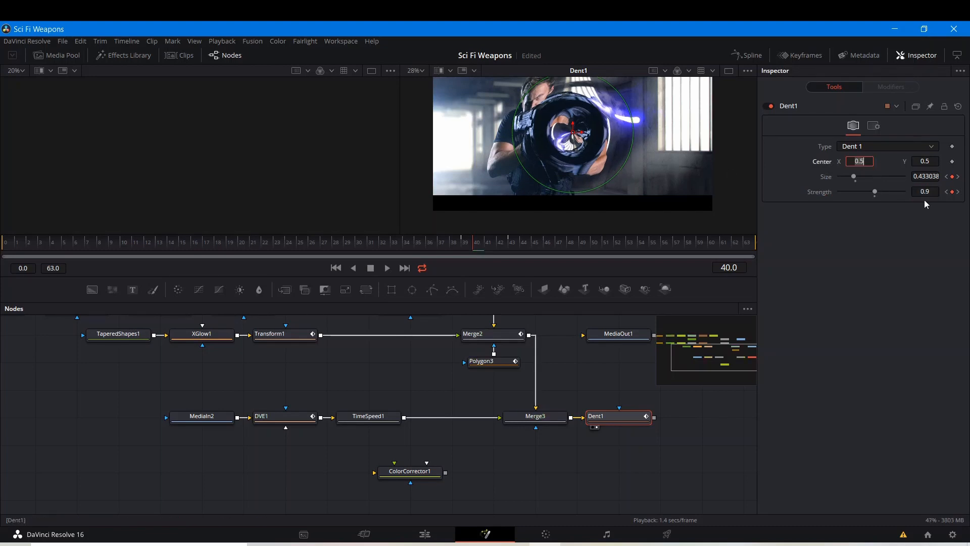
{"action": "left_click", "coordinate": [925, 191]}
{"action": "key", "text": "BackSpace"}
{"action": "type", "text": ".6"}
{"action": "key", "text": "Tab"}
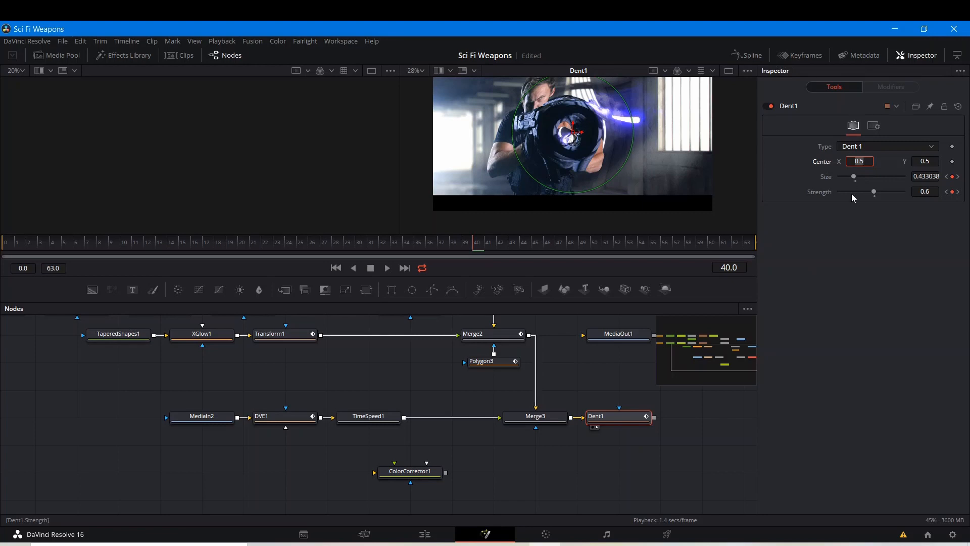
Step: Try the Dent 2, Dent 3 and Cosine Dent types on Dent1 and settle on Sine Dent
{"action": "left_click", "coordinate": [869, 143]}
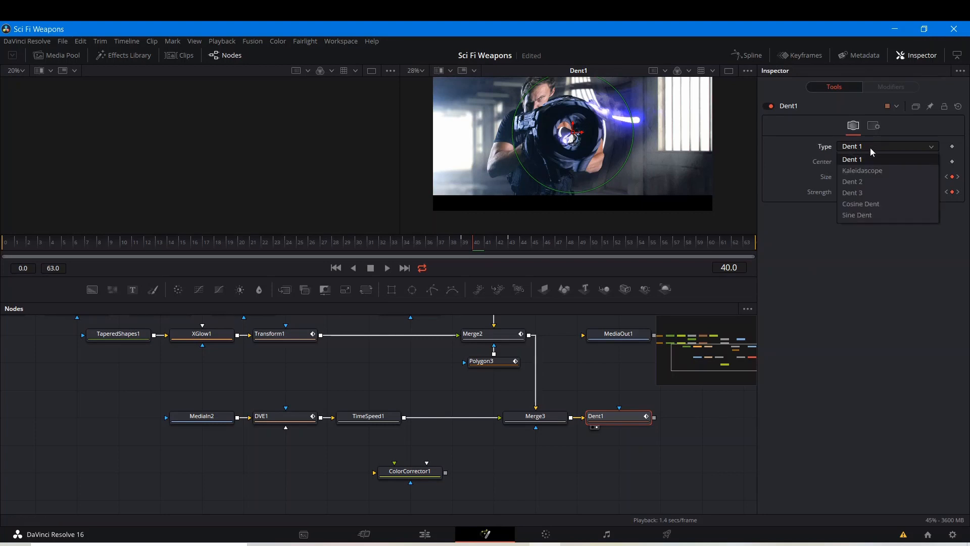
{"action": "left_click", "coordinate": [874, 181]}
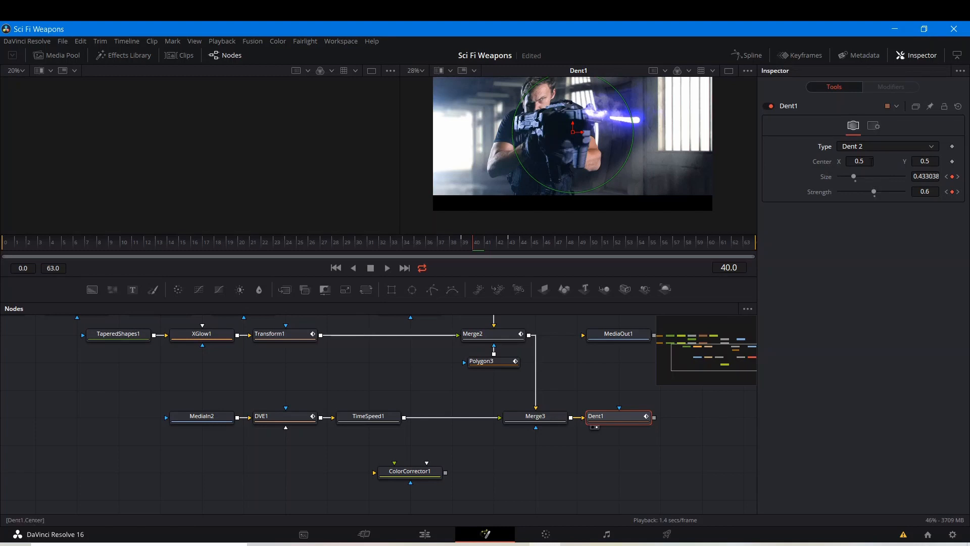
{"action": "left_click", "coordinate": [870, 147]}
{"action": "left_click", "coordinate": [869, 192]}
{"action": "left_click", "coordinate": [865, 146]}
{"action": "left_click", "coordinate": [871, 202]}
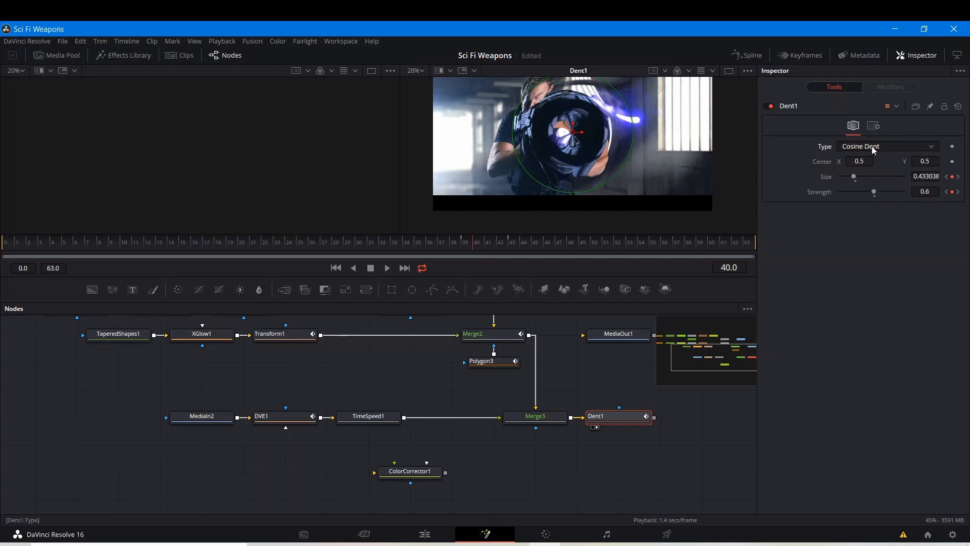
{"action": "left_click", "coordinate": [873, 147]}
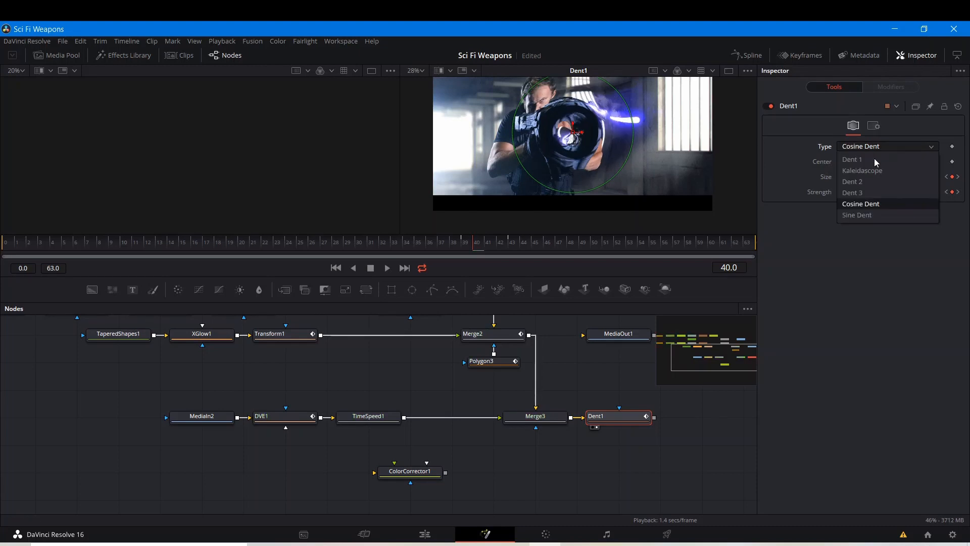
{"action": "left_click", "coordinate": [880, 214]}
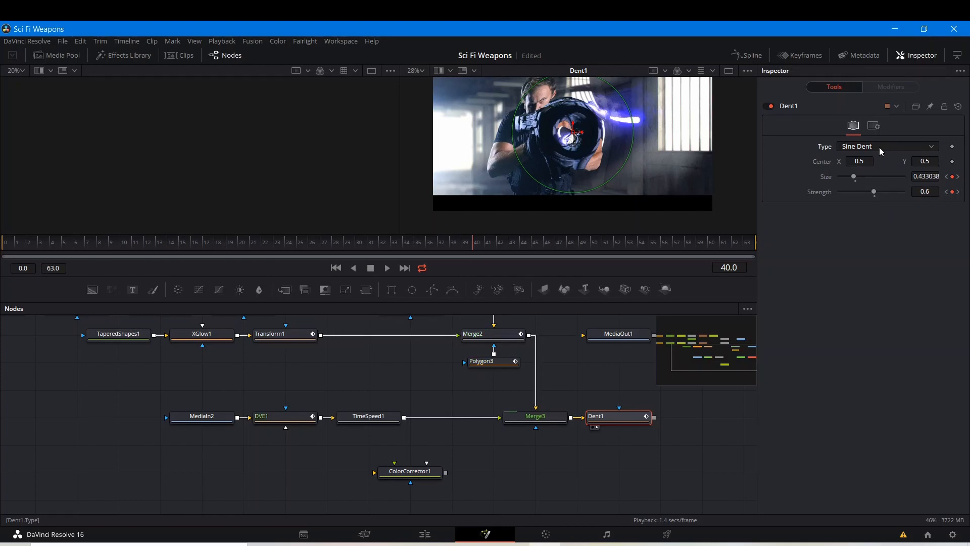
{"action": "left_click", "coordinate": [879, 147]}
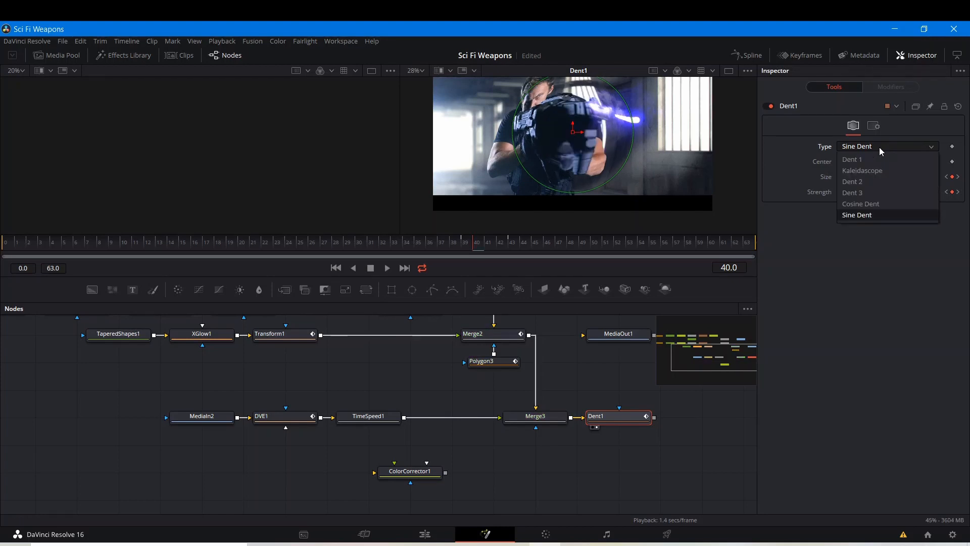
{"action": "left_click", "coordinate": [815, 333]}
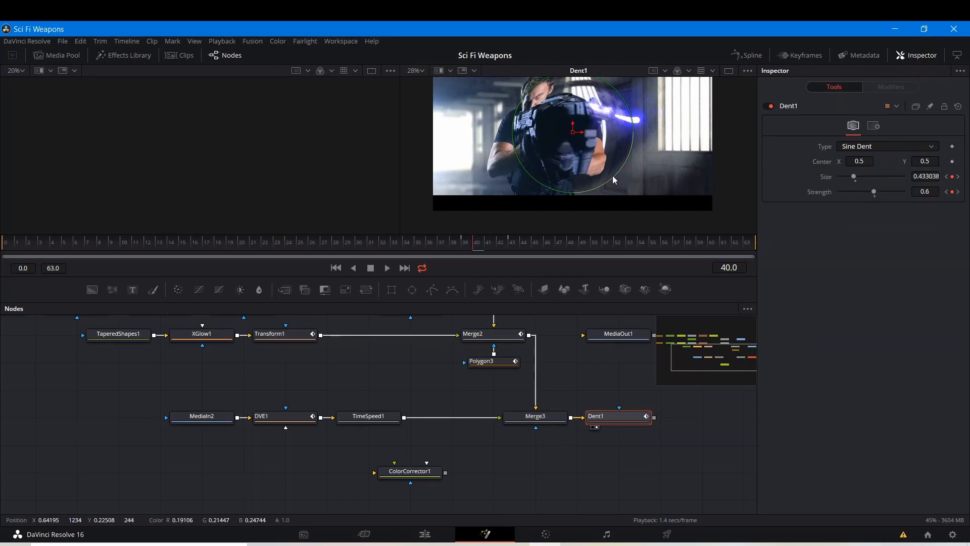
Step: At frame 40, shrink Dent1's Size to about 0.309 and move its Center to about 0.603, 0.571 over the laser bolt
{"action": "left_click_drag", "start_coordinate": [685, 200], "coordinate": [616, 148]}
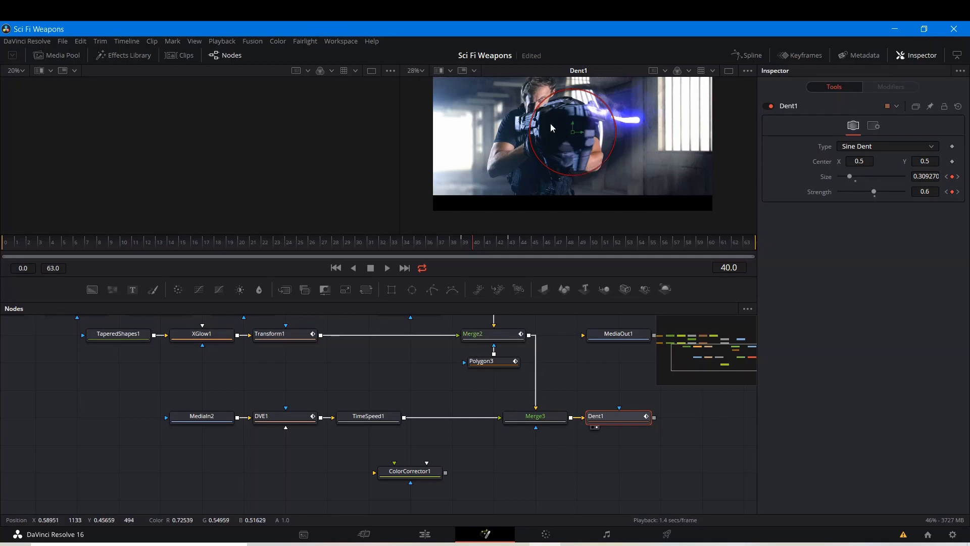
{"action": "left_click_drag", "start_coordinate": [589, 132], "coordinate": [613, 124]}
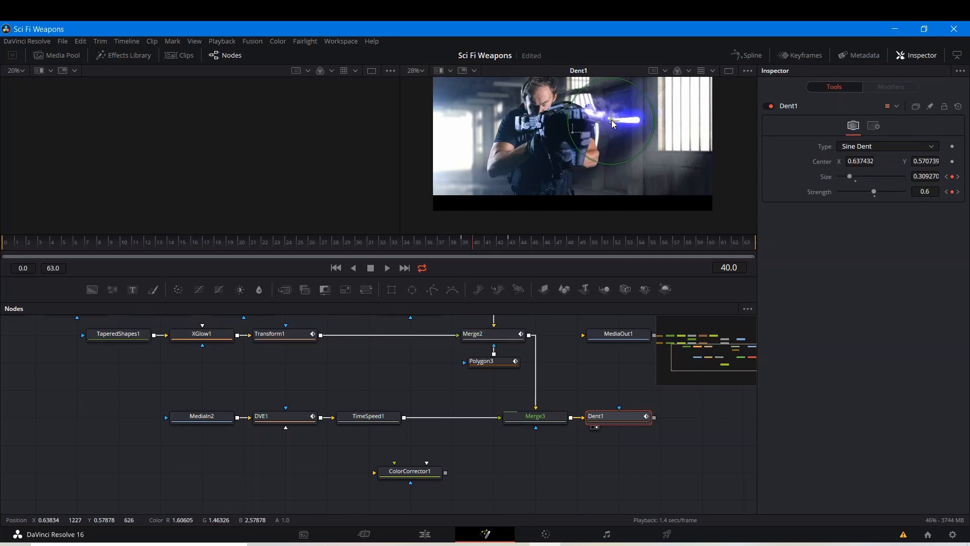
{"action": "left_click_drag", "start_coordinate": [613, 124], "coordinate": [602, 124]}
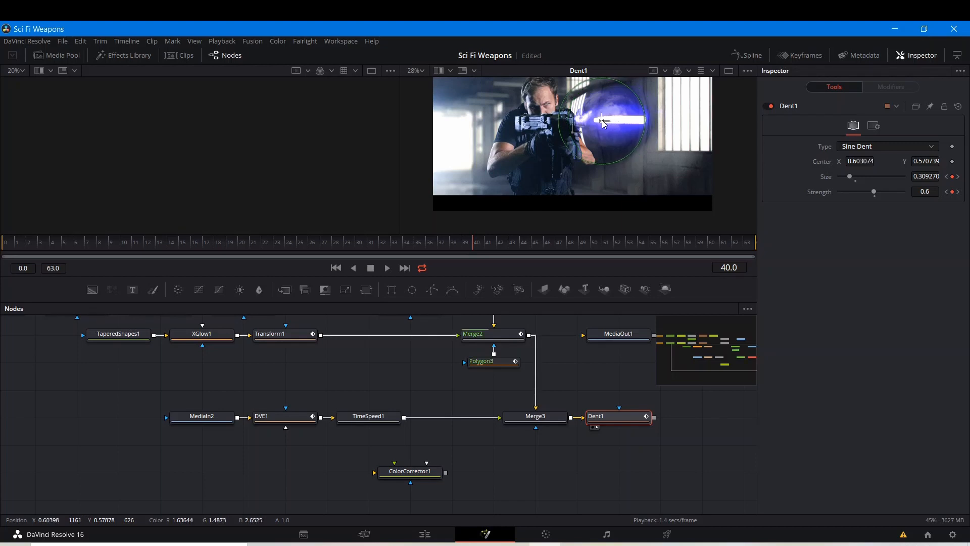
{"action": "left_click", "coordinate": [580, 359]}
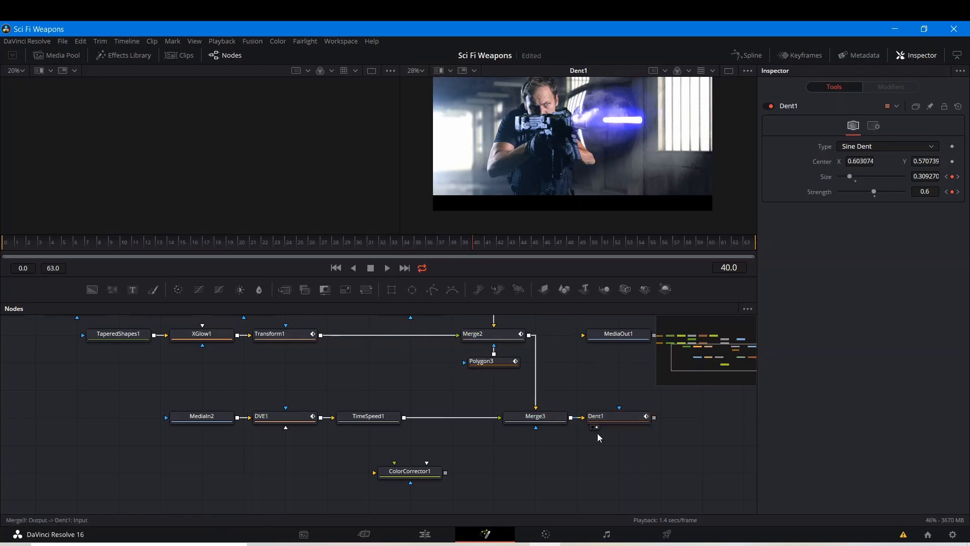
Step: Play the composite from about frame 38 to frame 50 to review the repositioned Sine Dent distortion
{"action": "left_click", "coordinate": [447, 242]}
{"action": "key", "text": "space"}
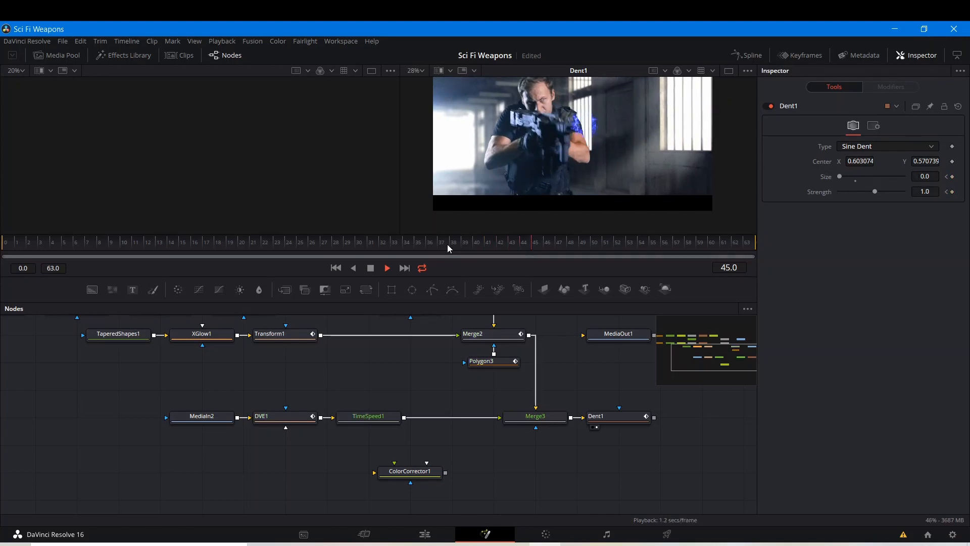
{"action": "key", "text": "space"}
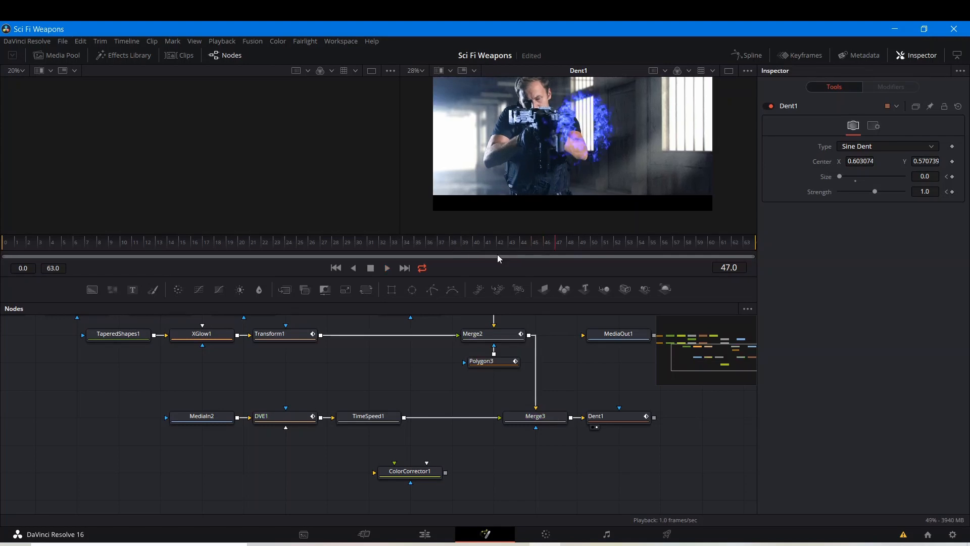
{"action": "key", "text": "space"}
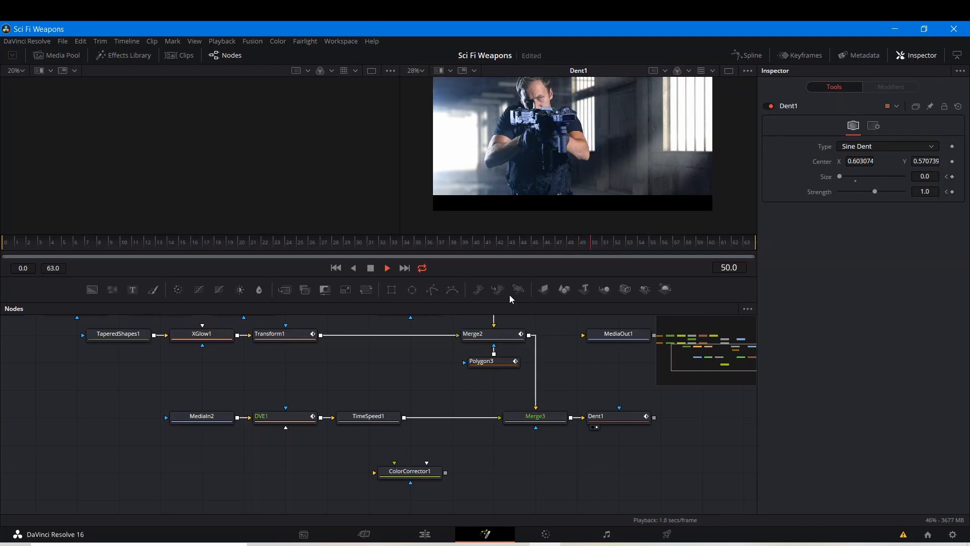
{"action": "key", "text": "space"}
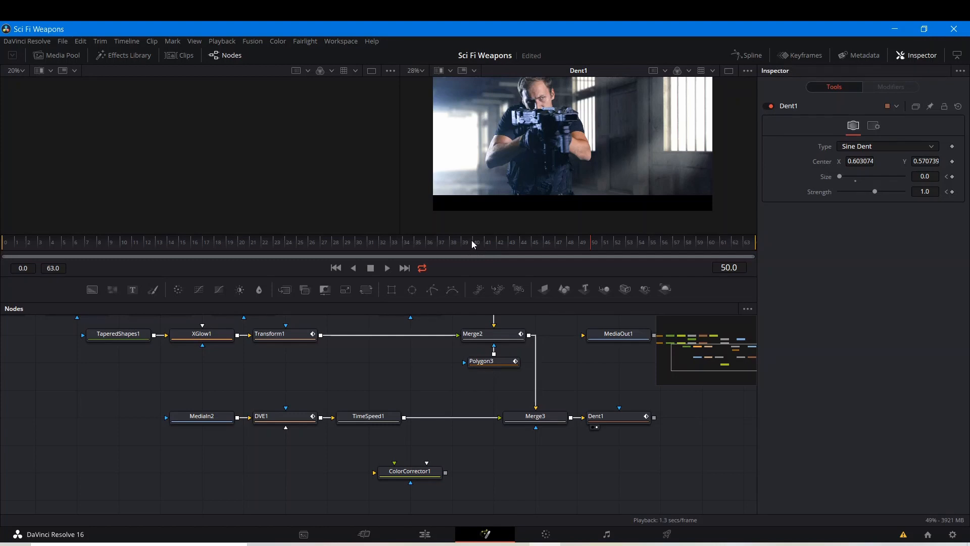
Step: Step frame by frame from about frame 38 to frame 49 to examine how the dent and fire line up
{"action": "left_click", "coordinate": [452, 245]}
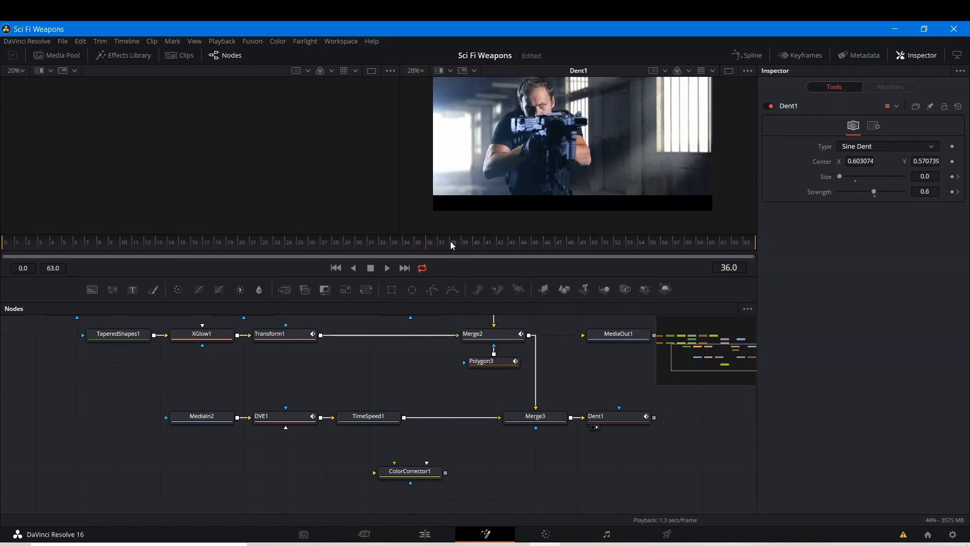
{"action": "key", "text": "Right"}
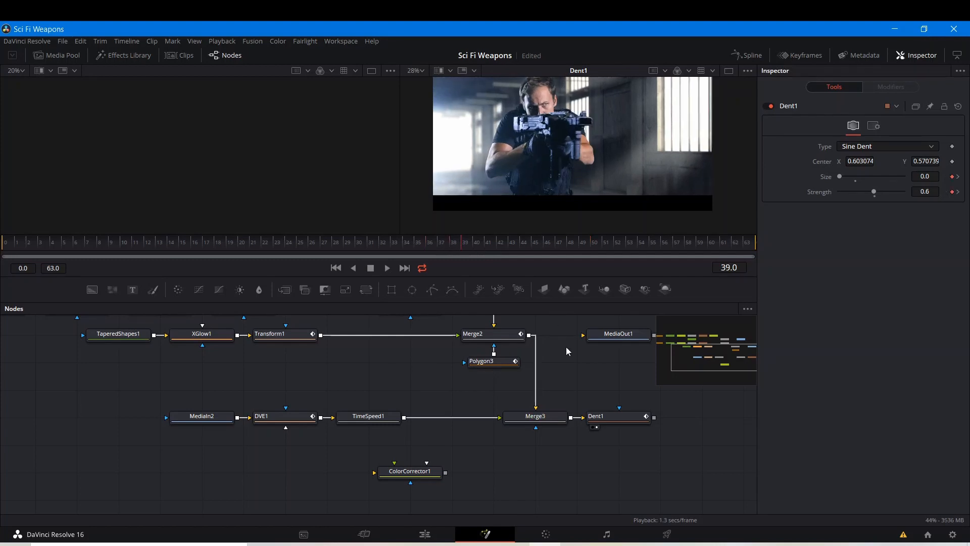
{"action": "key", "text": "Right"}
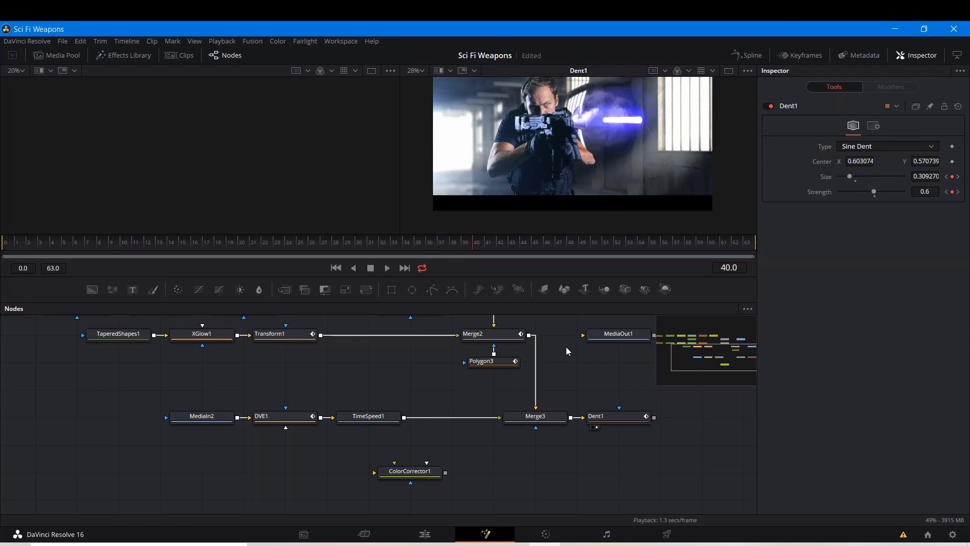
{"action": "key", "text": "Right"}
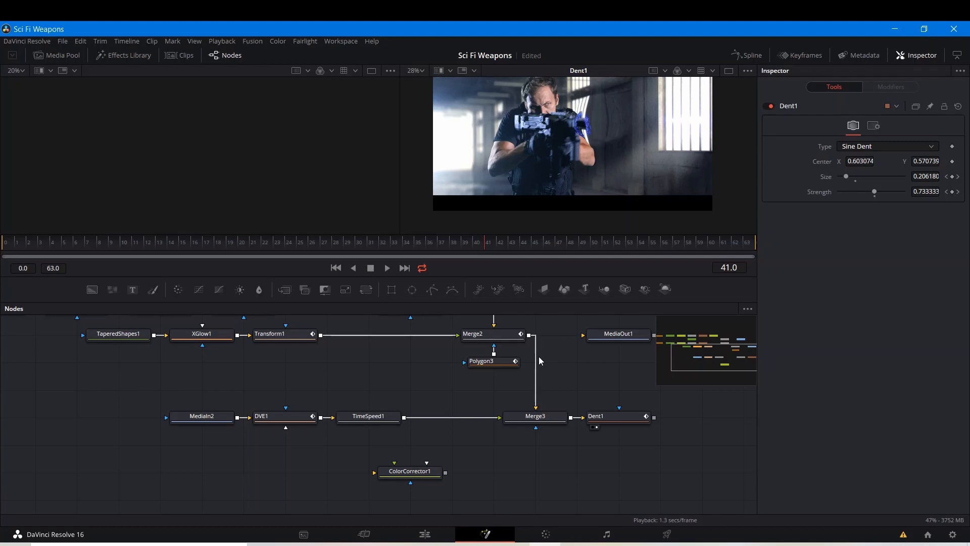
{"action": "key", "text": "Right"}
{"action": "key", "text": "Right"}
{"action": "key", "text": "Right"}
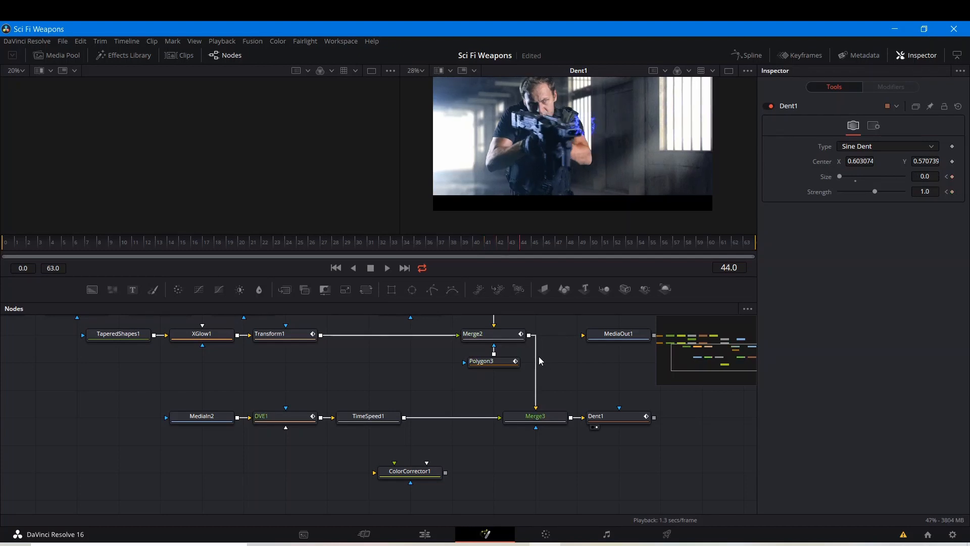
{"action": "key", "text": "Right"}
{"action": "key", "text": "Right"}
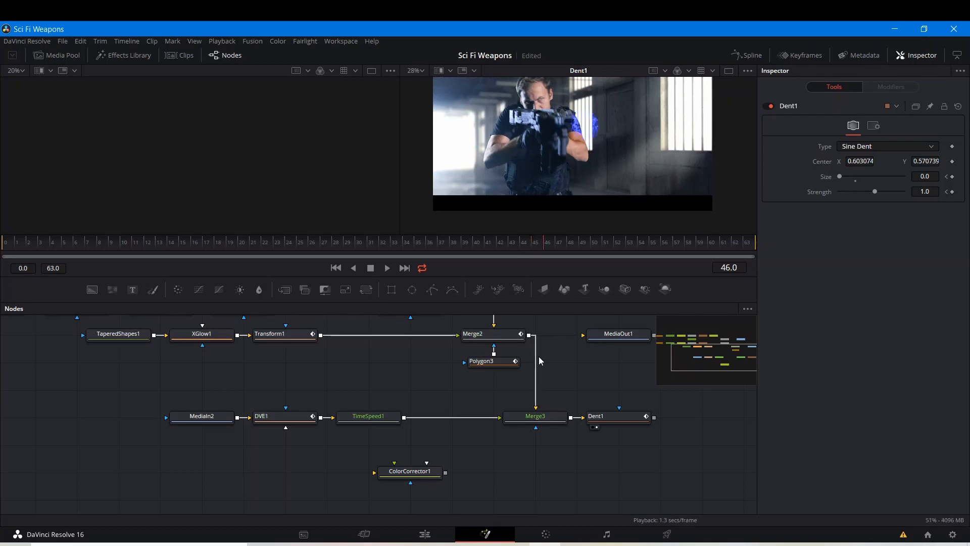
{"action": "key", "text": "Right"}
{"action": "key", "text": "Right"}
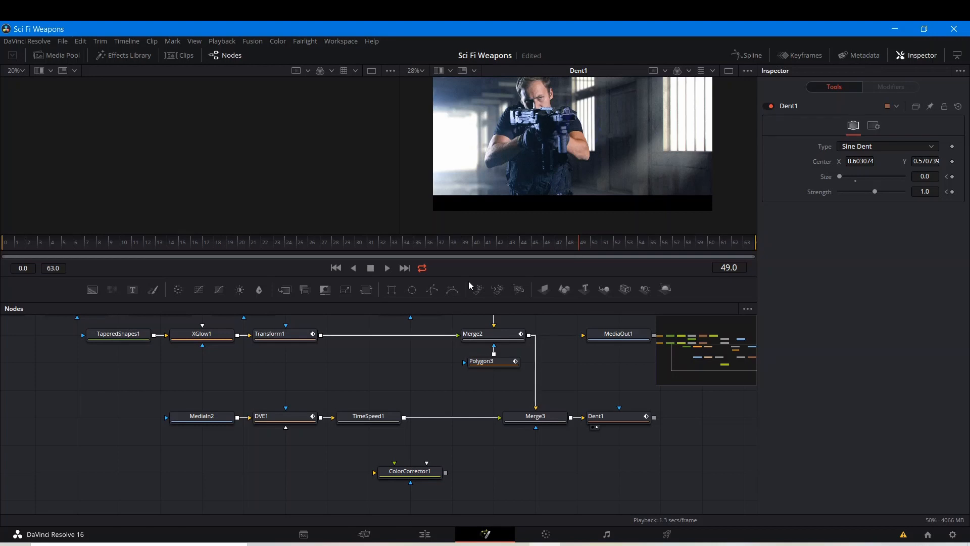
Step: Set TimeSpeed1's Delay to 38 and play back the shifted fire timing
{"action": "left_click", "coordinate": [196, 420]}
{"action": "left_click", "coordinate": [339, 421]}
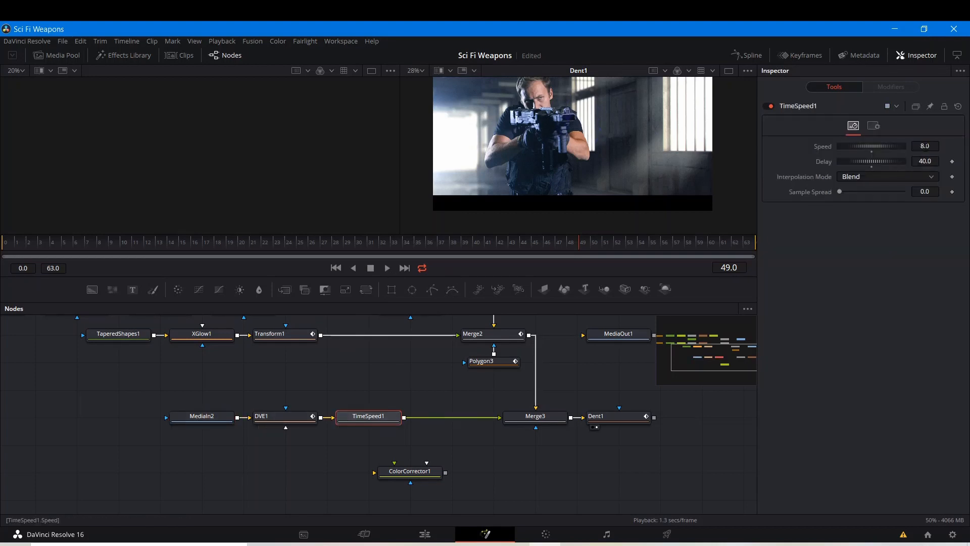
{"action": "left_click", "coordinate": [925, 162]}
{"action": "key", "text": "BackSpace"}
{"action": "key", "text": "BackSpace"}
{"action": "key", "text": "BackSpace"}
{"action": "type", "text": "38"}
{"action": "key", "text": "Tab"}
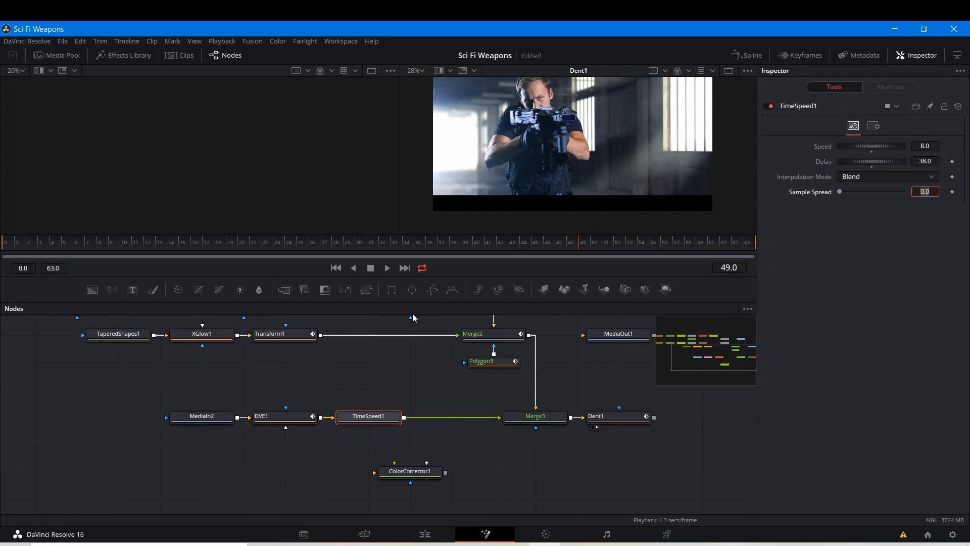
{"action": "left_click", "coordinate": [451, 241]}
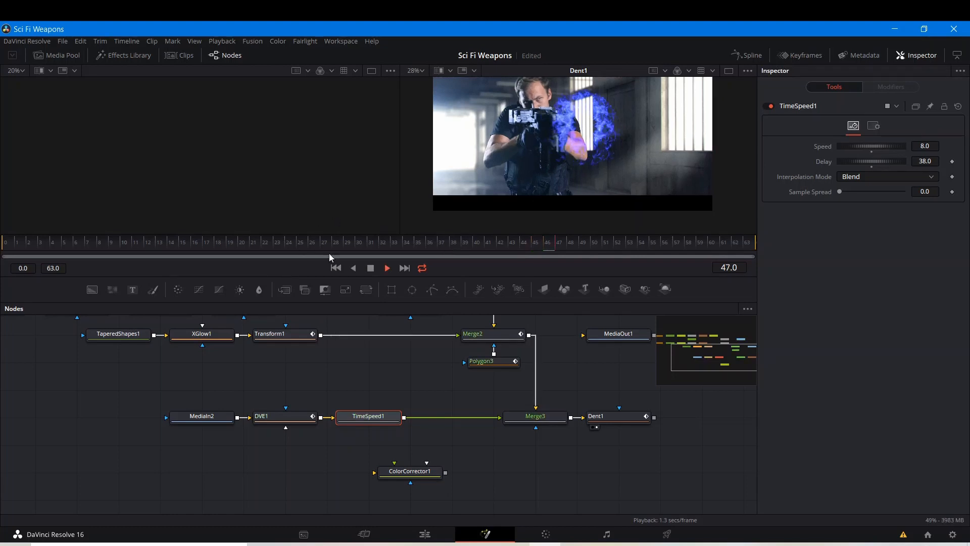
Step: Select Merge3, replay the shot from around frame 40, return to that frame and save the project
{"action": "left_click", "coordinate": [535, 419]}
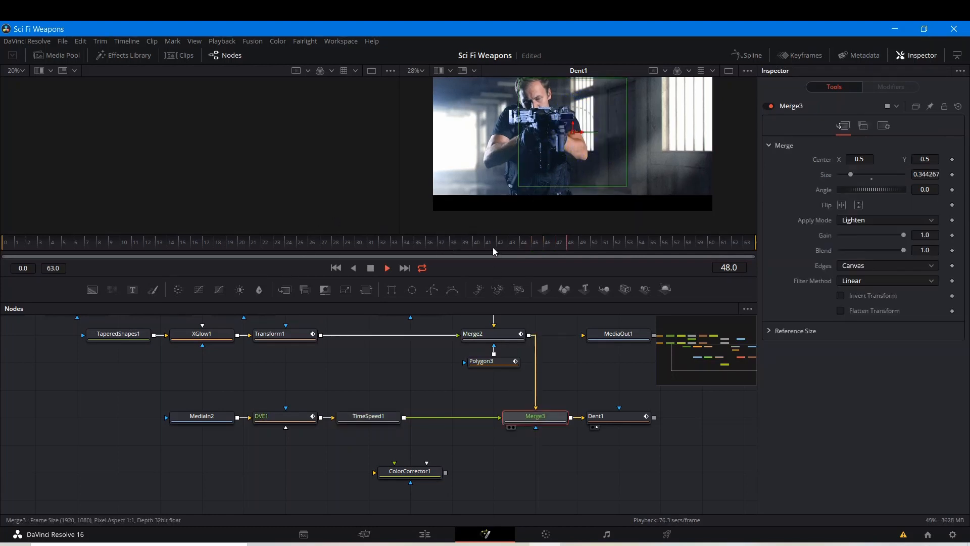
{"action": "left_click", "coordinate": [473, 241]}
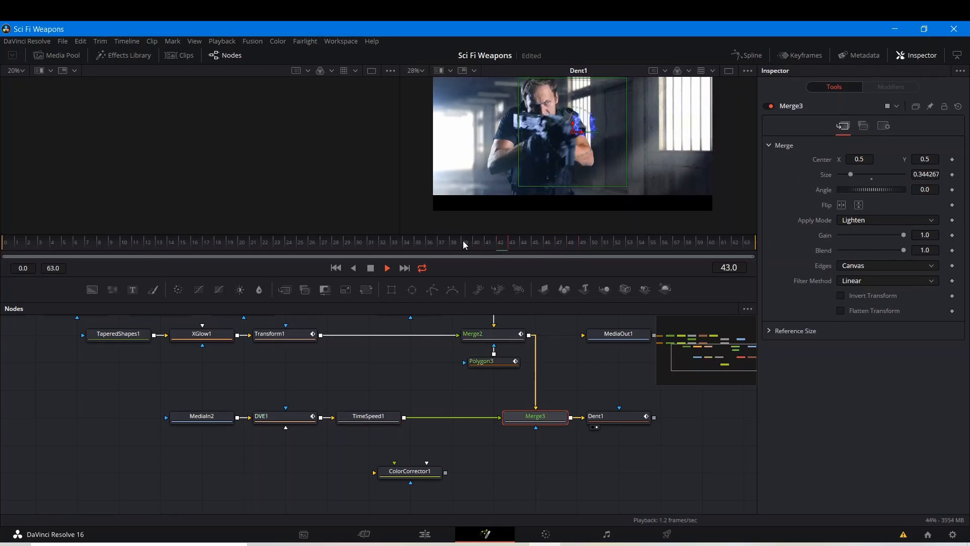
{"action": "left_click", "coordinate": [474, 242]}
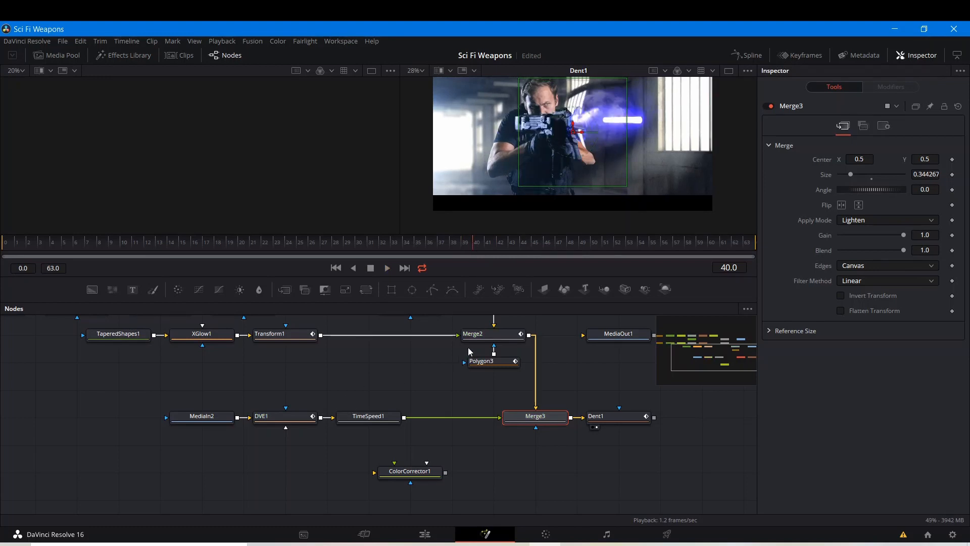
{"action": "key", "text": "ctrl+s"}
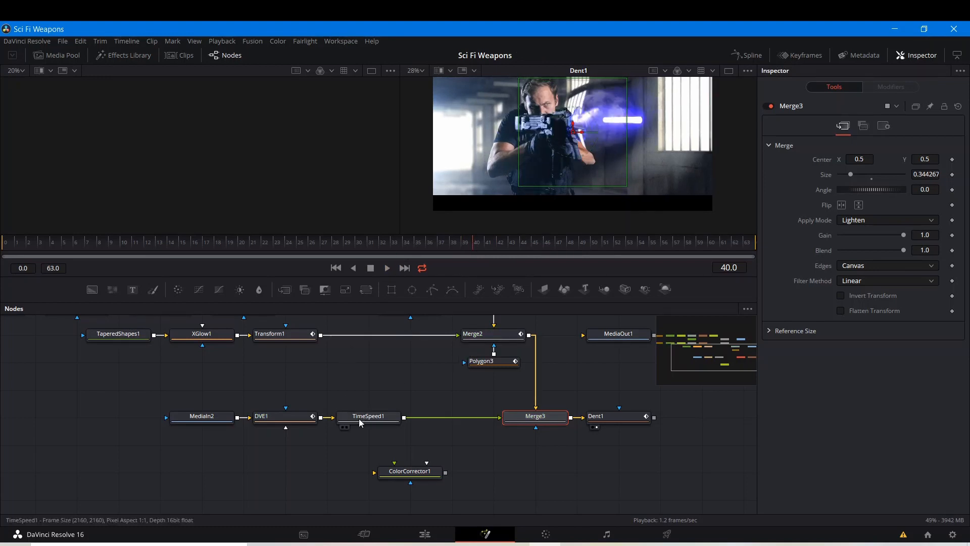
Step: Set TimeSpeed1's Delay to 37
{"action": "left_click", "coordinate": [379, 420]}
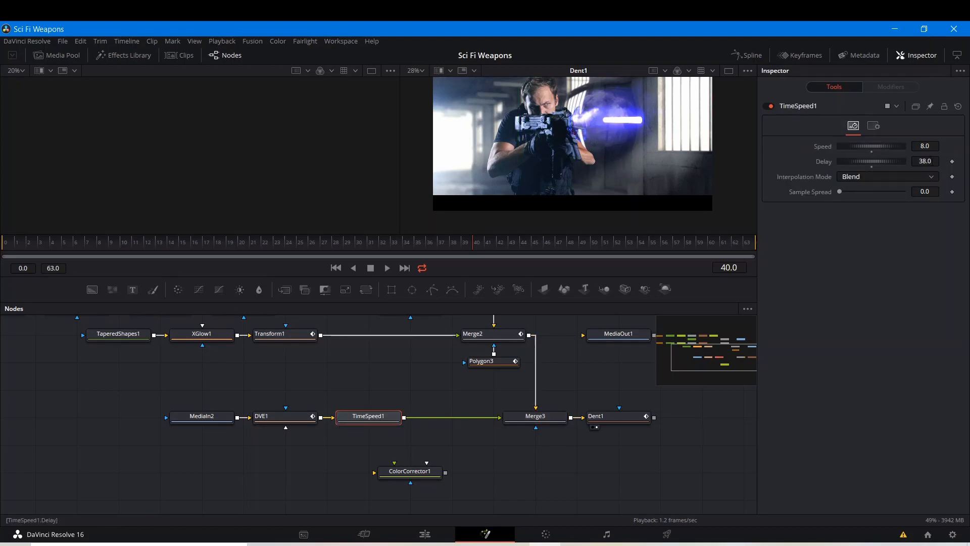
{"action": "double_click", "coordinate": [932, 162]}
{"action": "type", "text": "37"}
{"action": "key", "text": "Return"}
Step: At frame 40, animate Merge3's Blend and bring it down to 0.0
{"action": "left_click", "coordinate": [290, 420]}
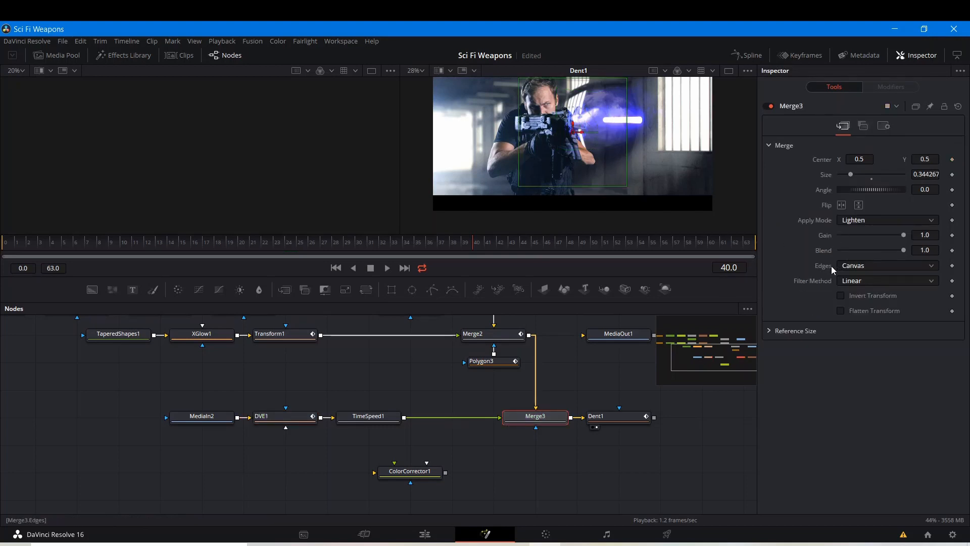
{"action": "right_click", "coordinate": [823, 250]}
{"action": "left_click", "coordinate": [830, 256]}
{"action": "left_click_drag", "start_coordinate": [903, 249], "coordinate": [761, 244]}
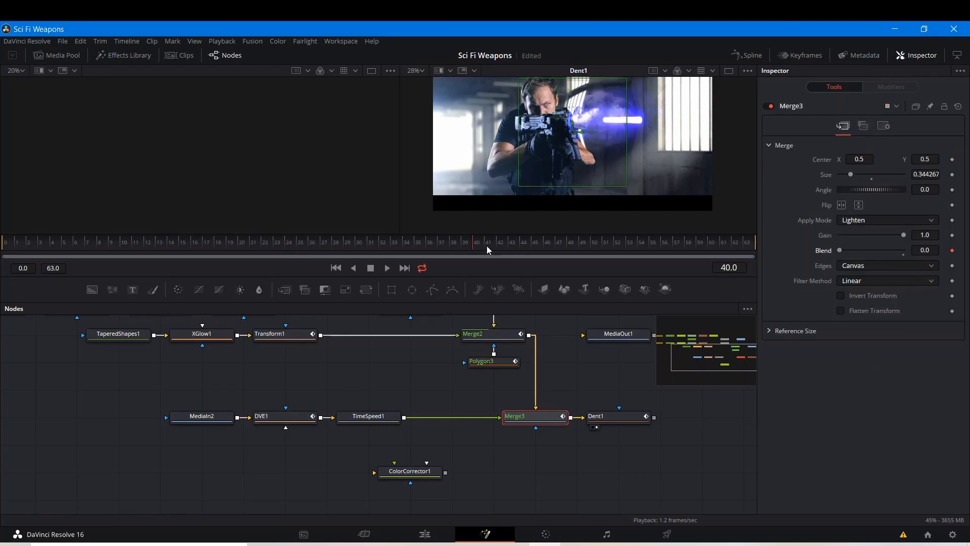
Step: Remove Merge3's Blend animation, and re-animate Blend with 0.0 at frame 39 and 1.0 at frame 40
{"action": "right_click", "coordinate": [823, 249]}
{"action": "left_click", "coordinate": [858, 348]}
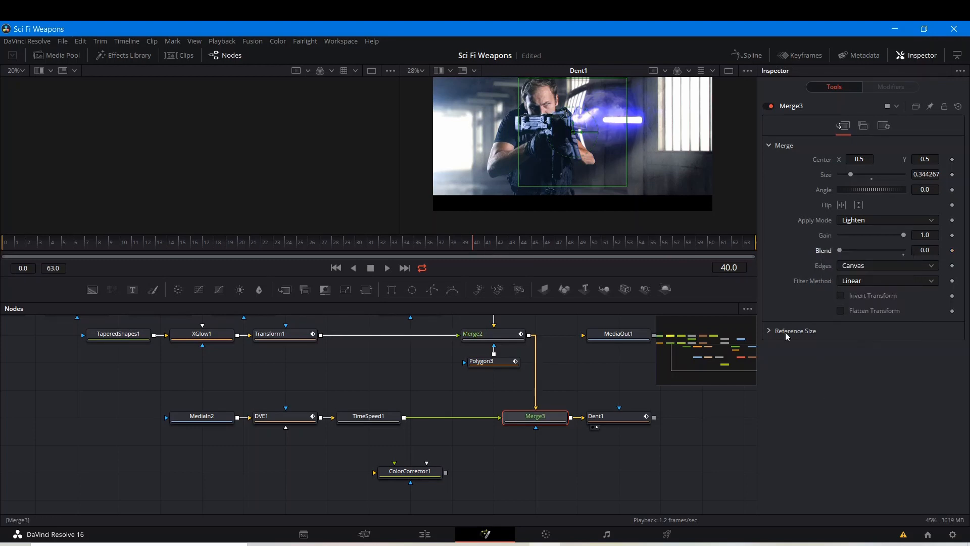
{"action": "left_click", "coordinate": [463, 243]}
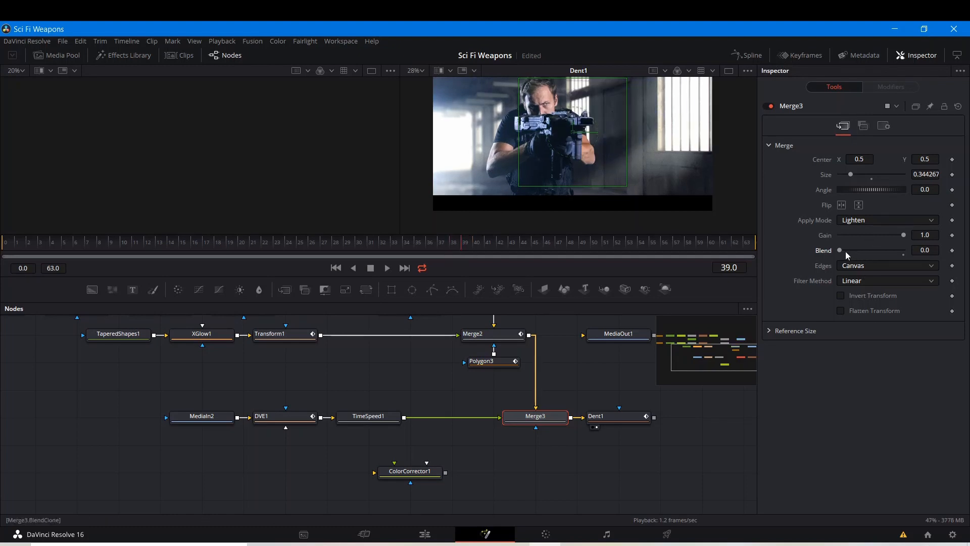
{"action": "right_click", "coordinate": [832, 250]}
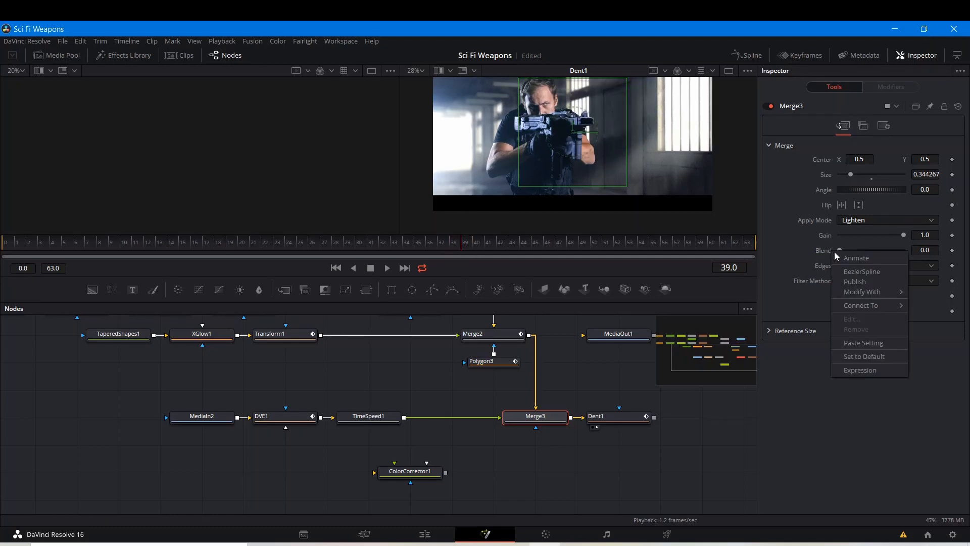
{"action": "left_click", "coordinate": [853, 258]}
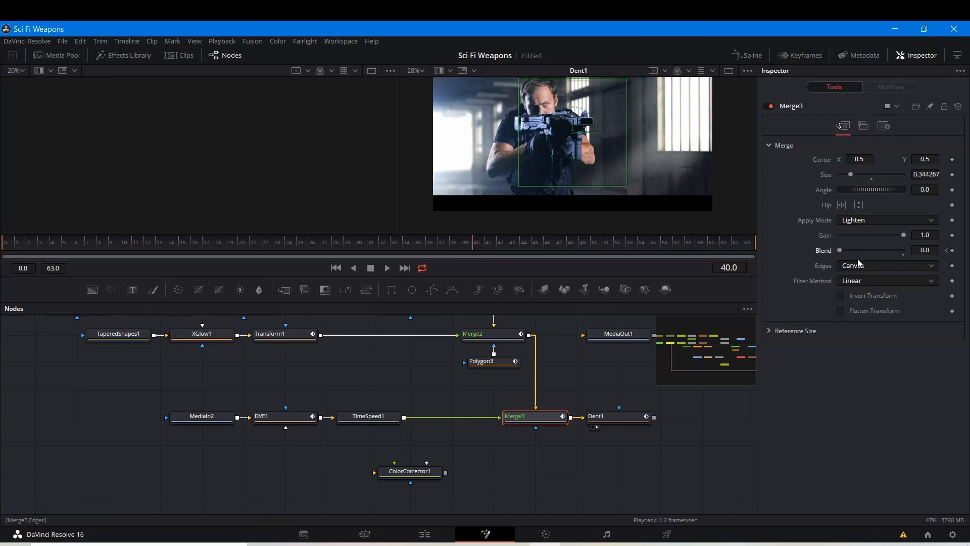
{"action": "left_click_drag", "start_coordinate": [839, 250], "coordinate": [917, 250]}
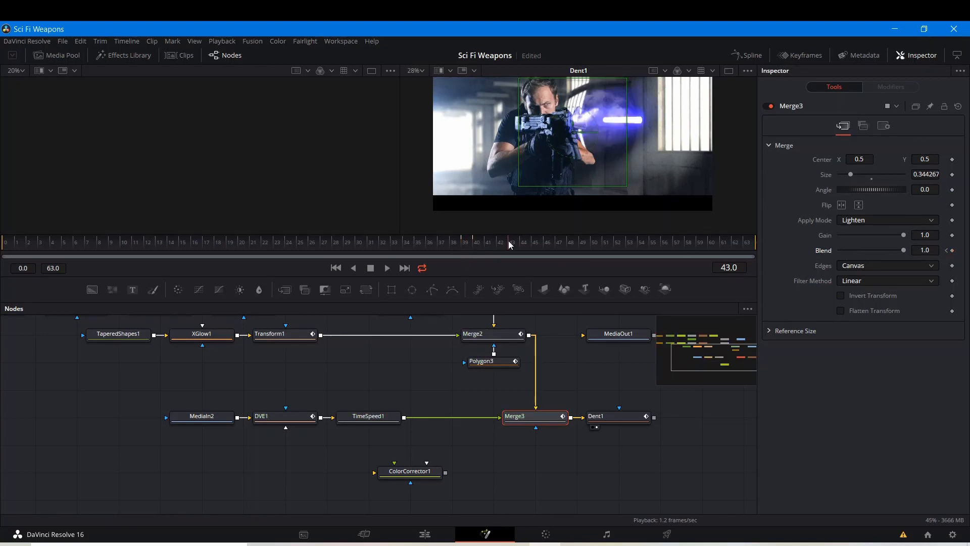
Step: Keyframe Merge3's Blend at 1.0 on frame 42 and at 0.0 on frame 43
{"action": "left_click_drag", "start_coordinate": [511, 244], "coordinate": [496, 242]}
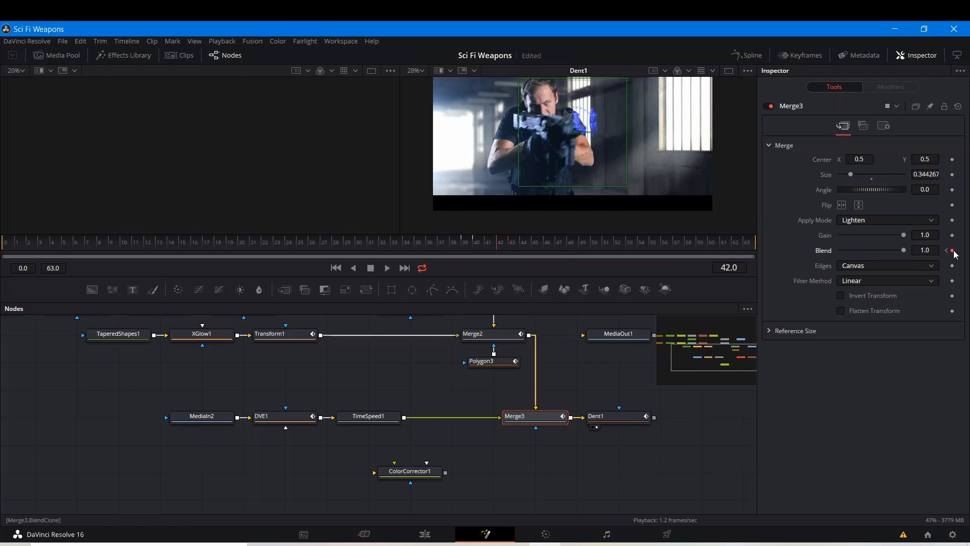
{"action": "left_click", "coordinate": [515, 246]}
{"action": "left_click_drag", "start_coordinate": [778, 265], "coordinate": [763, 255]}
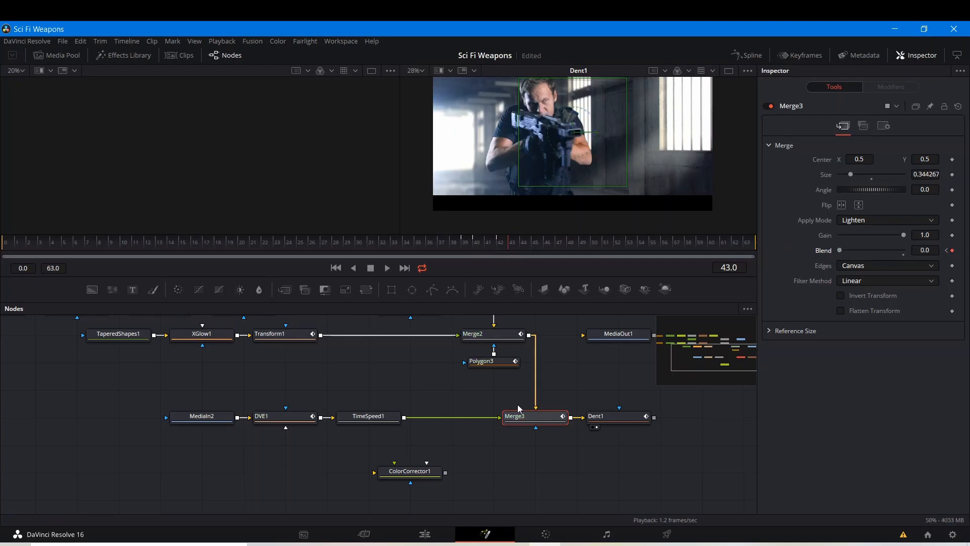
Step: Animate DVE1's Center at frame 43 and add a second Center keyframe at frame 40
{"action": "right_click", "coordinate": [277, 420]}
{"action": "right_click", "coordinate": [815, 150]}
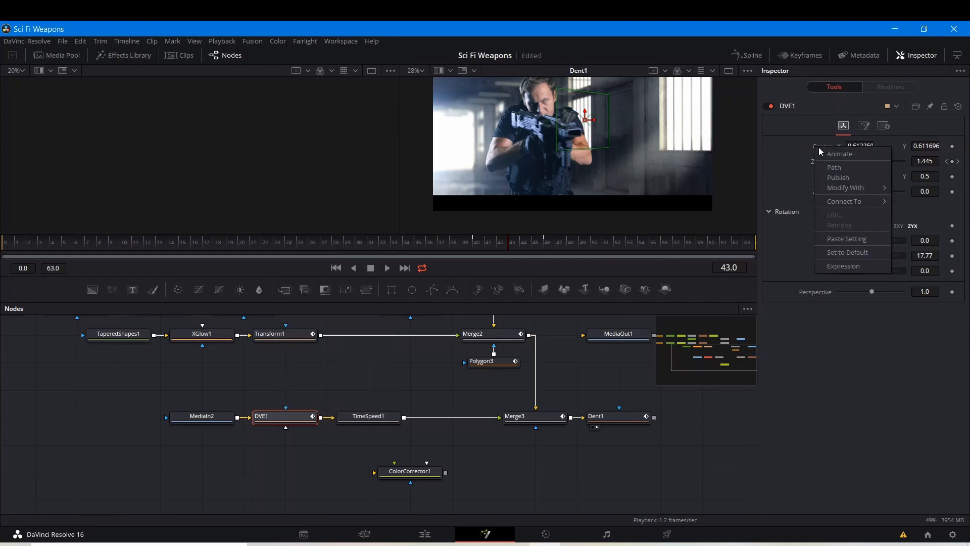
{"action": "left_click", "coordinate": [824, 153]}
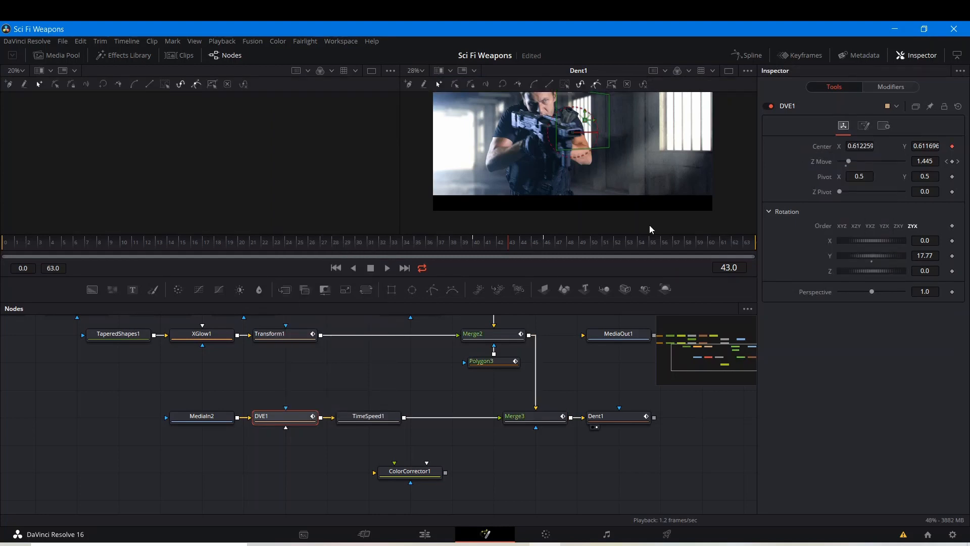
{"action": "left_click", "coordinate": [474, 243]}
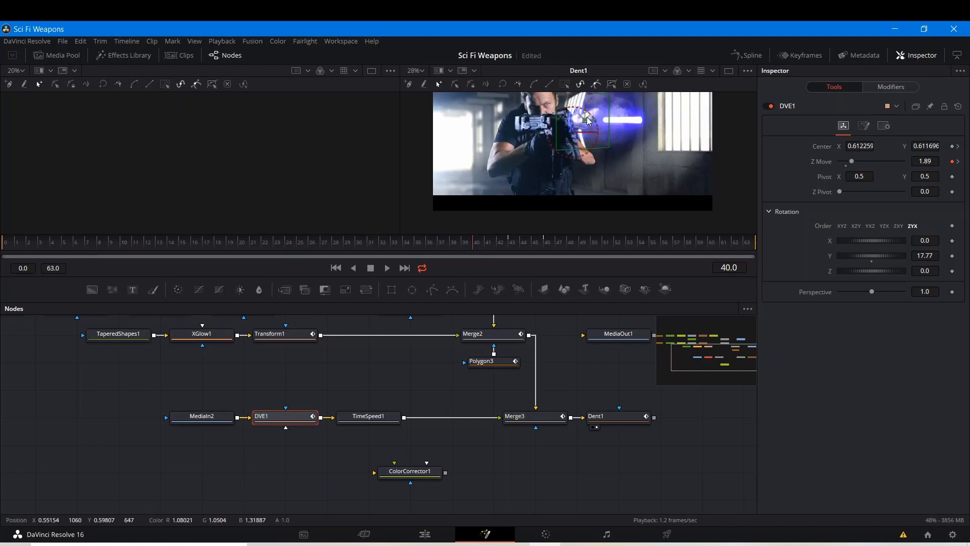
{"action": "scroll", "coordinate": [586, 121], "scroll_direction": "up", "scroll_amount": 2}
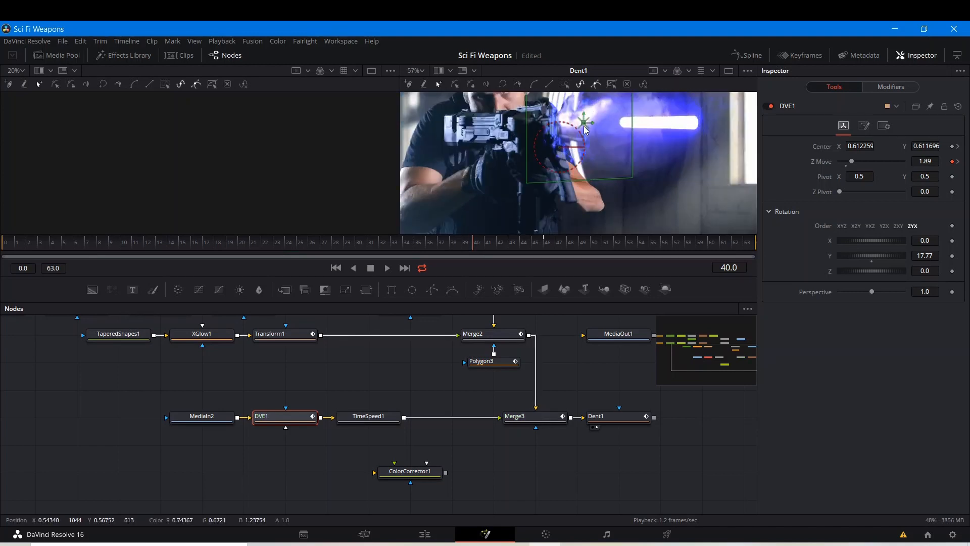
{"action": "left_click", "coordinate": [952, 147]}
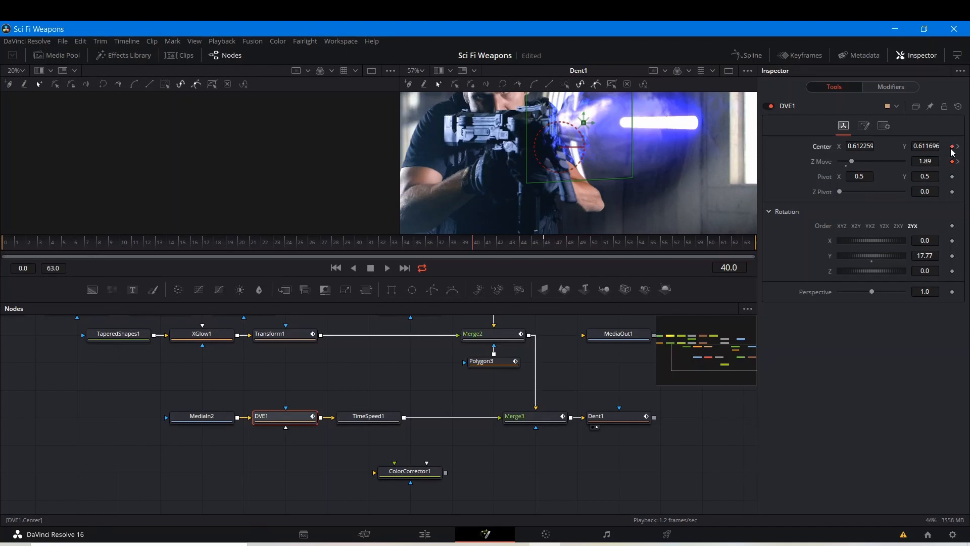
Step: Step through frames 41 to 45 and replay the shot from around frame 37 to check the fire ring's timing
{"action": "key", "text": "Right"}
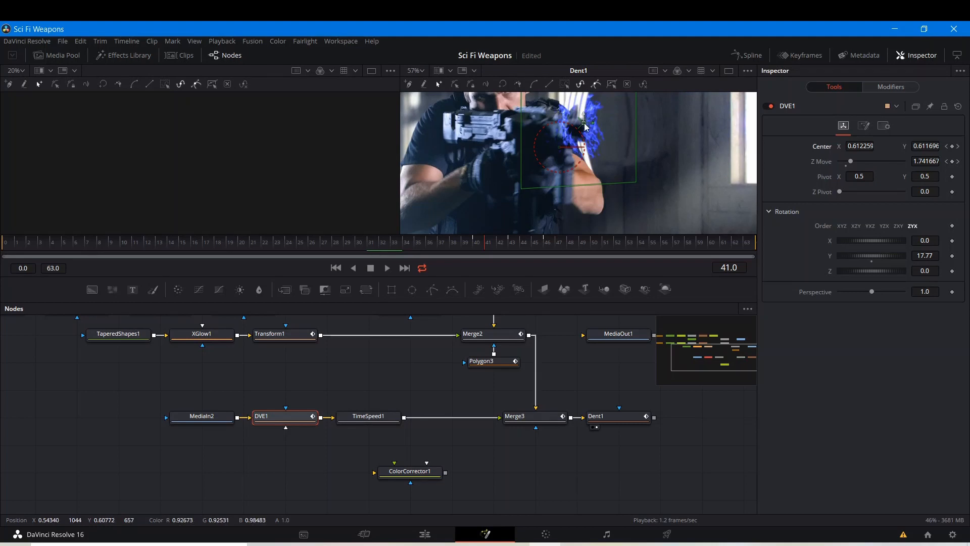
{"action": "key", "text": "Right"}
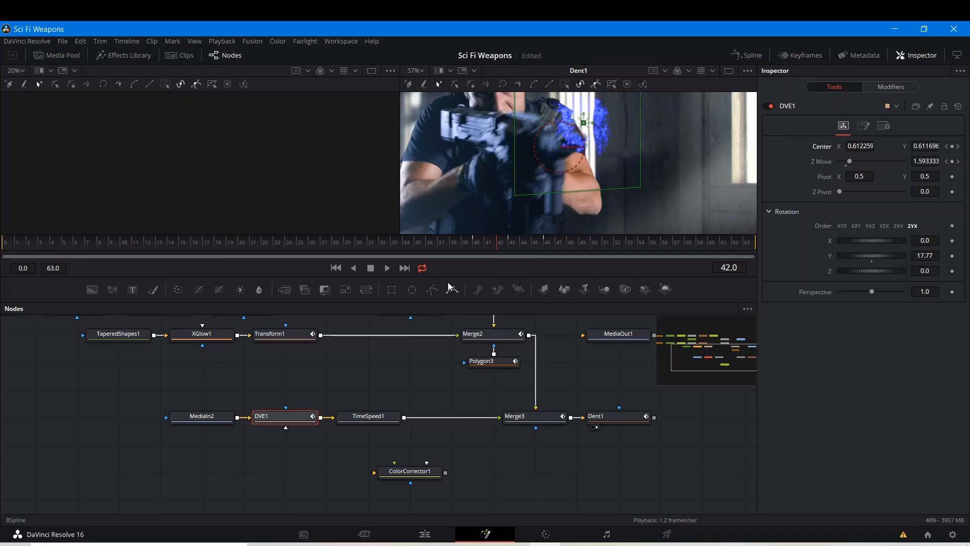
{"action": "key", "text": "Right"}
{"action": "key", "text": "Right"}
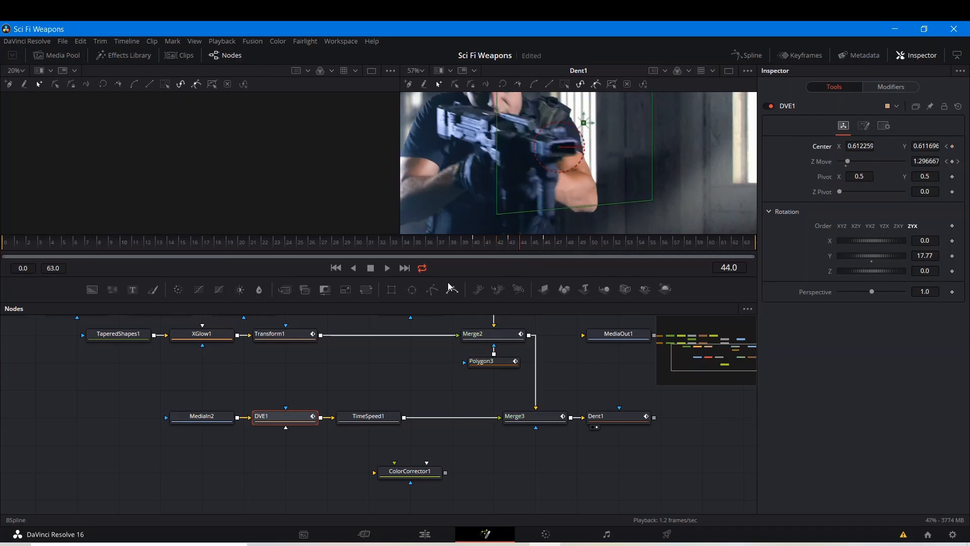
{"action": "key", "text": "Right"}
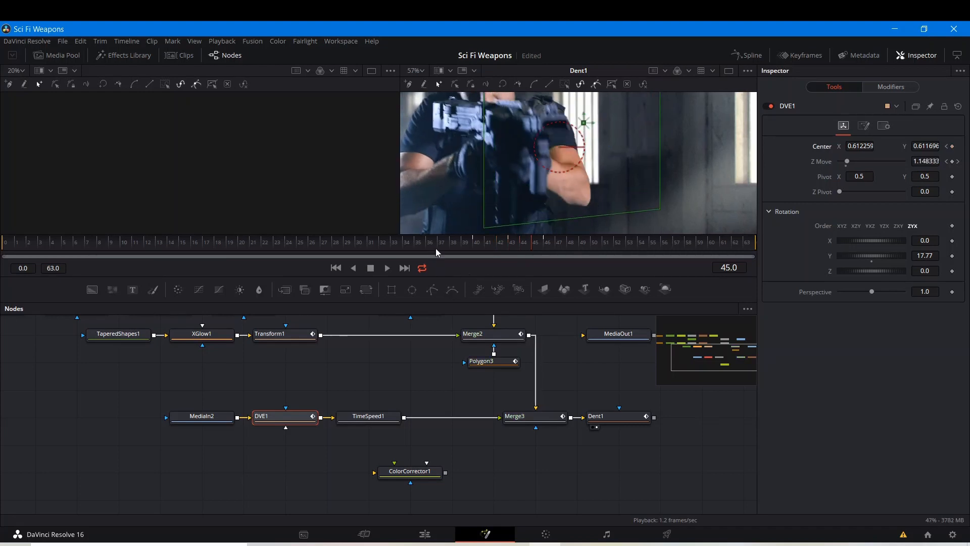
{"action": "left_click", "coordinate": [438, 246]}
{"action": "key", "text": "space"}
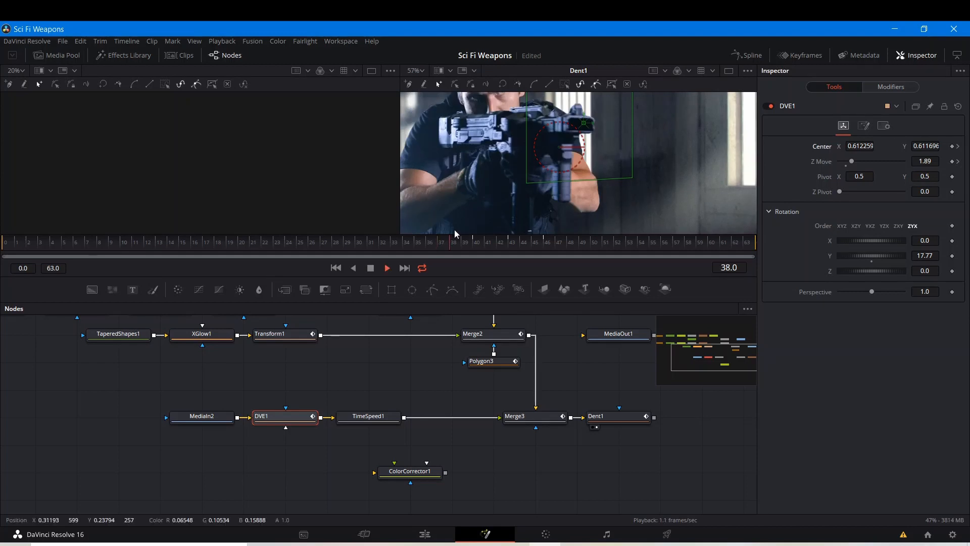
{"action": "scroll", "coordinate": [485, 188], "scroll_direction": "down", "scroll_amount": 3}
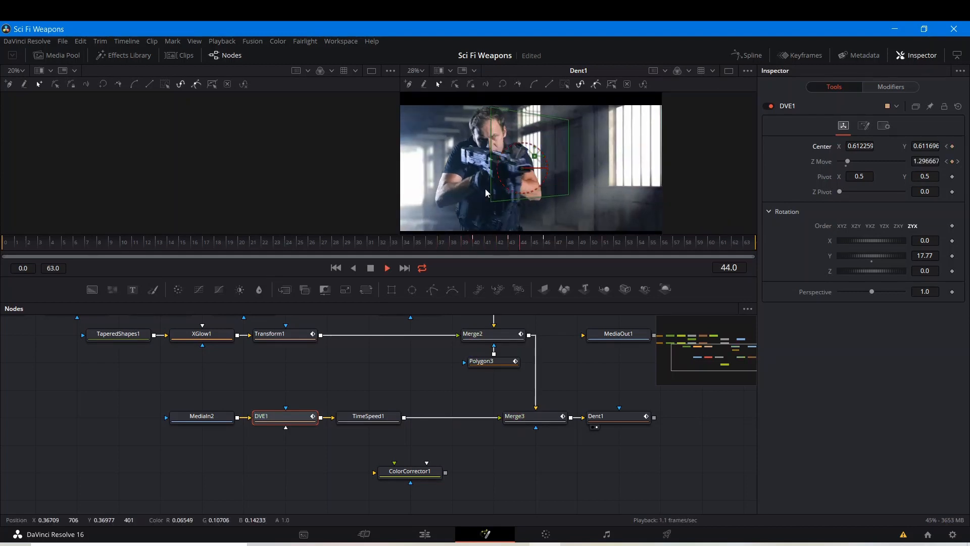
{"action": "left_click", "coordinate": [456, 243]}
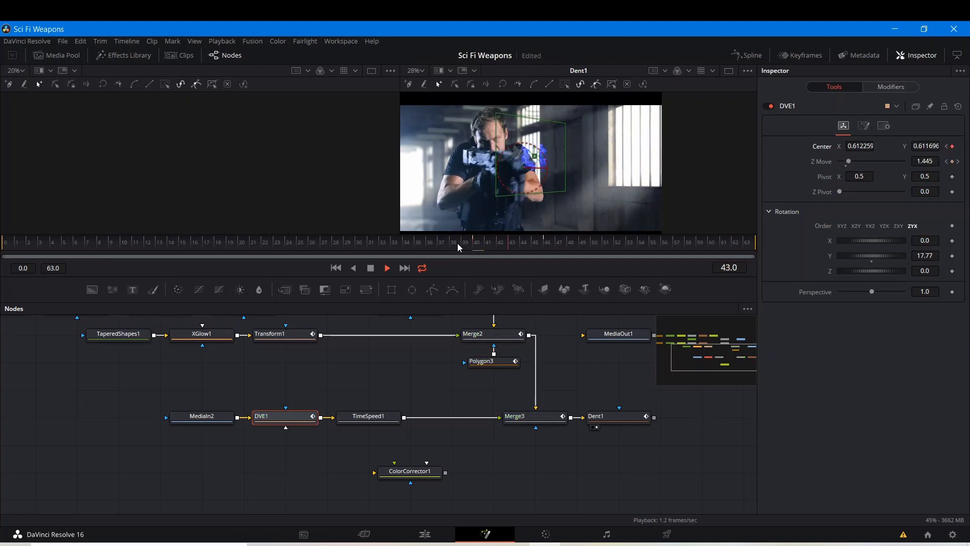
{"action": "key", "text": "space"}
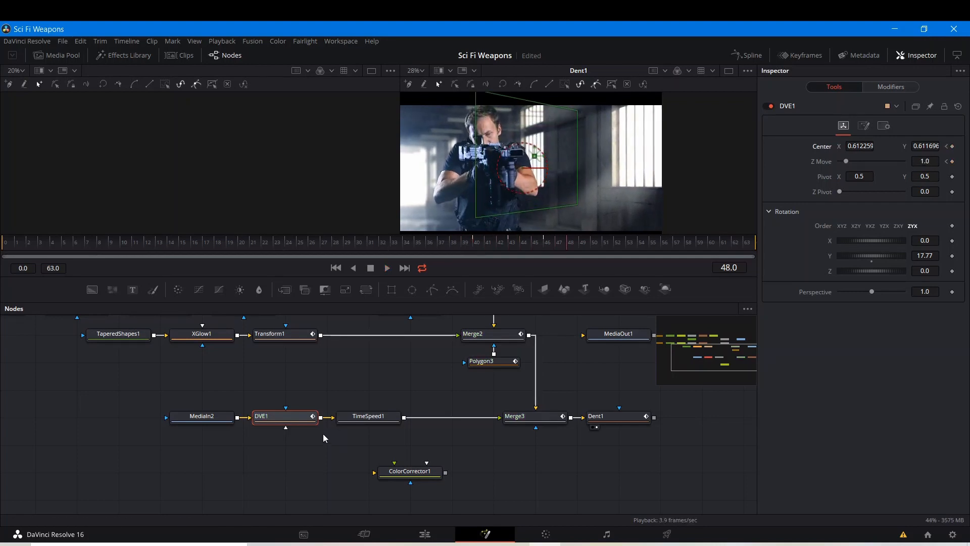
Step: Set TimeSpeed1's Delay to 35 and replay the shot from frame 37
{"action": "left_click", "coordinate": [368, 417]}
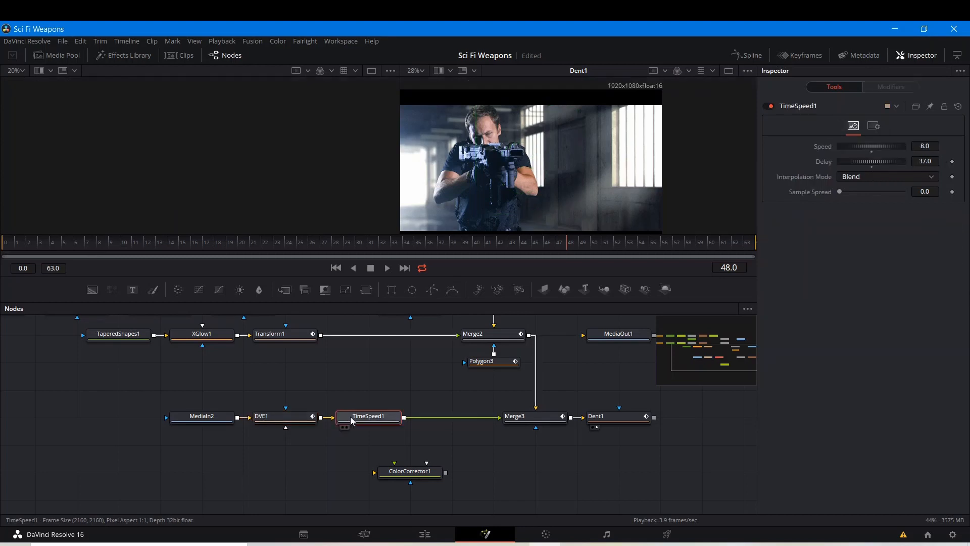
{"action": "left_click", "coordinate": [922, 162]}
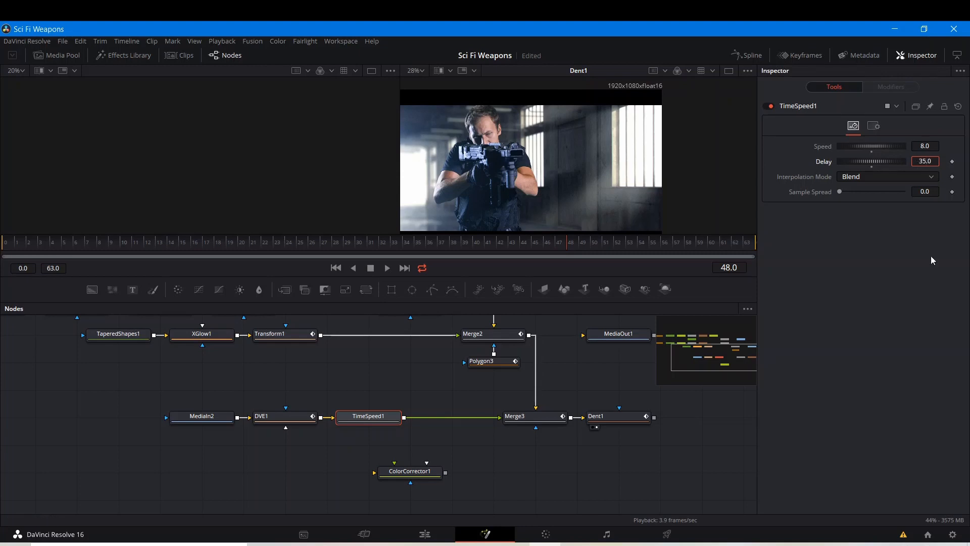
{"action": "key", "text": "Tab"}
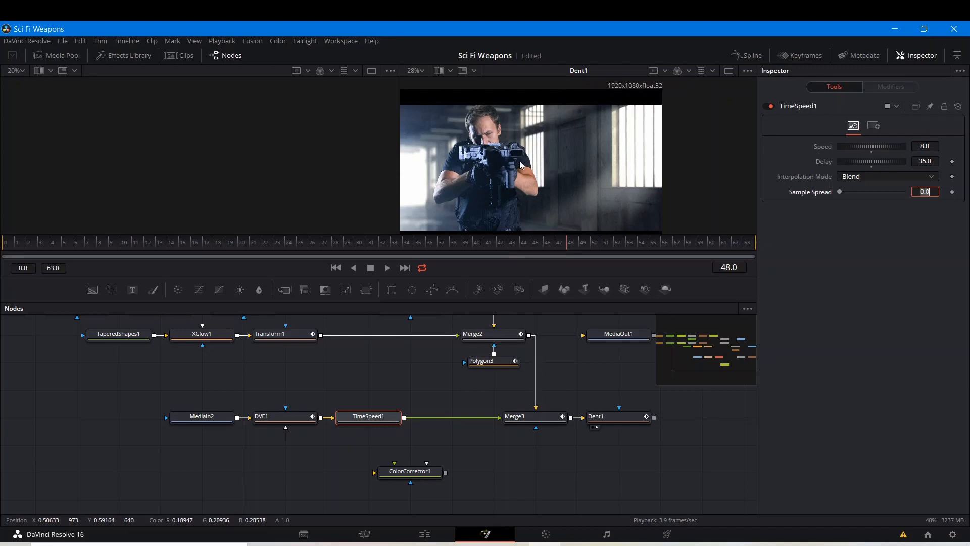
{"action": "left_click", "coordinate": [496, 242]}
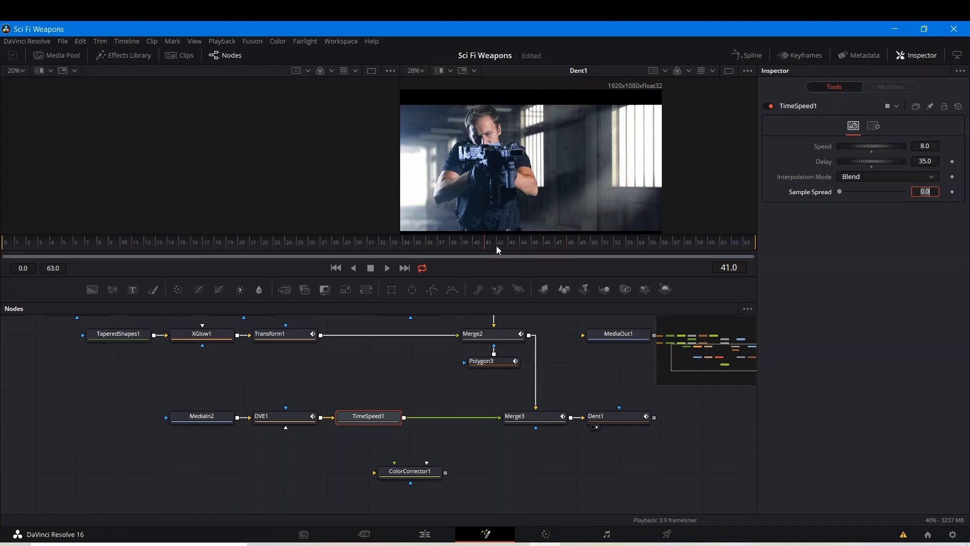
{"action": "left_click", "coordinate": [462, 244]}
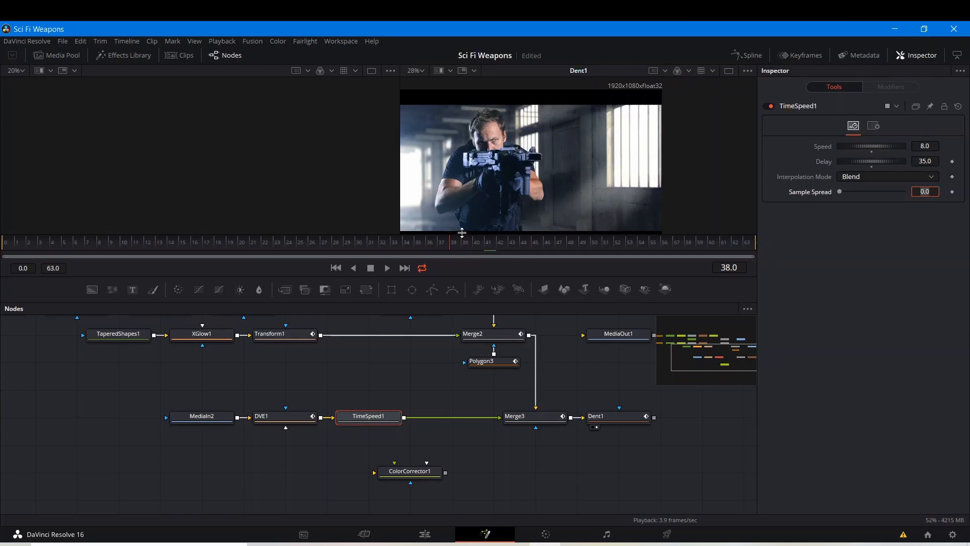
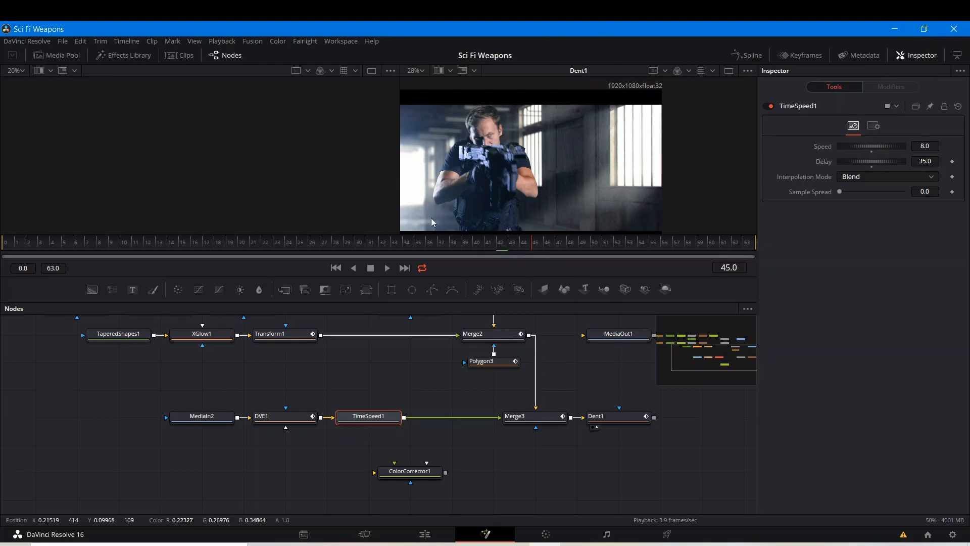
{"action": "left_click", "coordinate": [477, 242]}
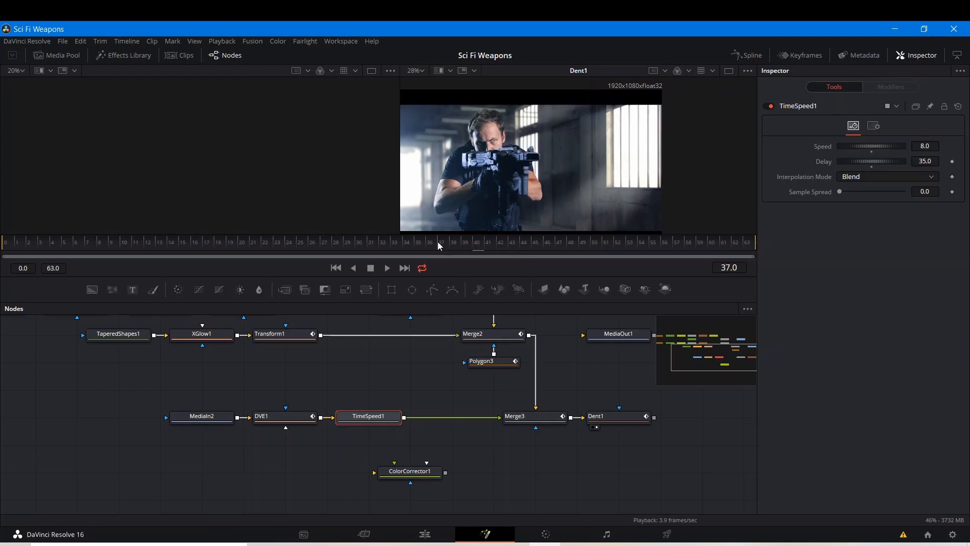
{"action": "key", "text": "space"}
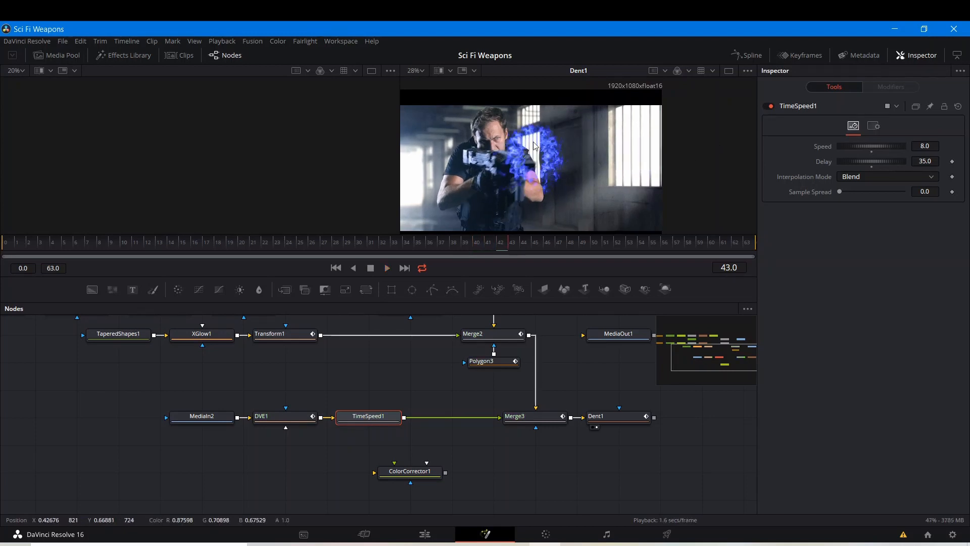
Step: Show Merge3's output in the viewer in place of Dent1's
{"action": "left_click_drag", "start_coordinate": [278, 378], "coordinate": [415, 372]}
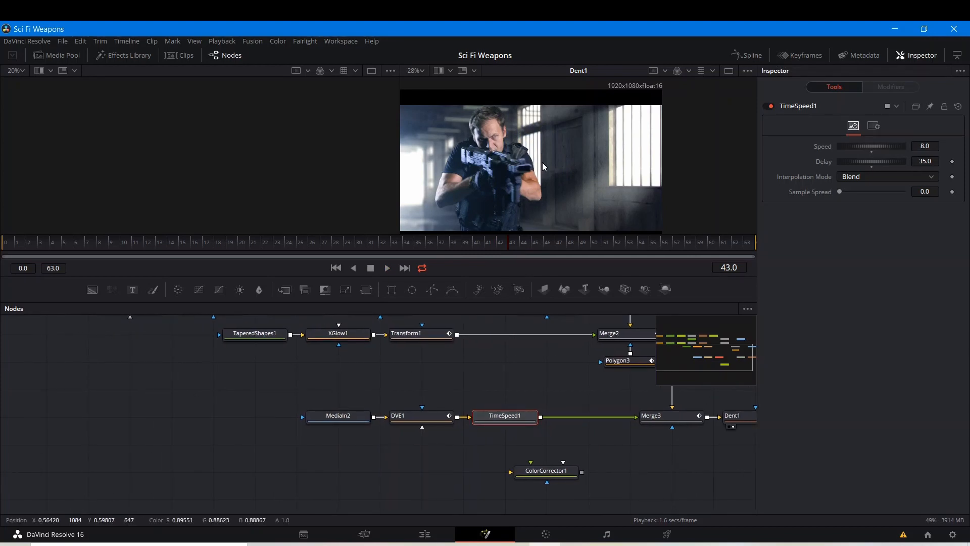
{"action": "left_click_drag", "start_coordinate": [576, 158], "coordinate": [650, 146]}
{"action": "left_click_drag", "start_coordinate": [474, 373], "coordinate": [340, 395]}
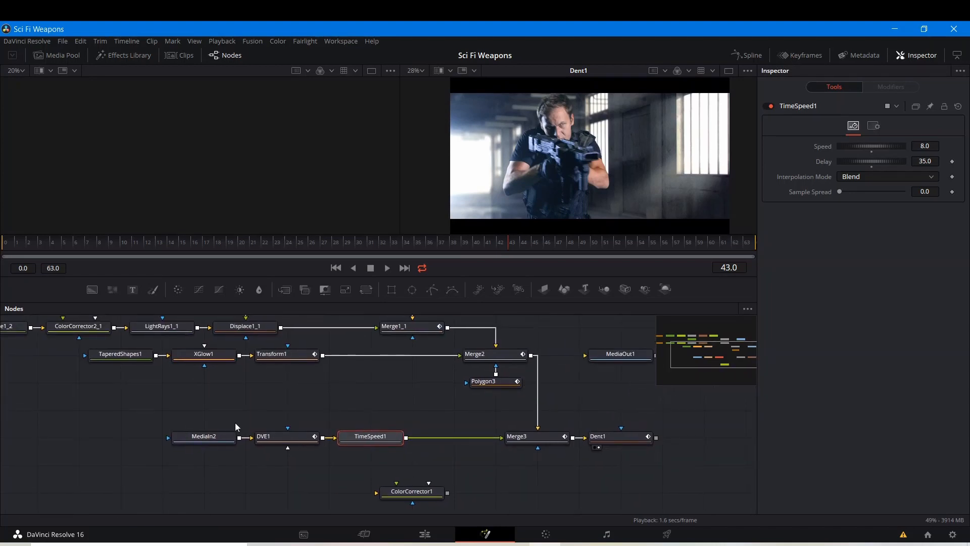
{"action": "left_click", "coordinate": [515, 447]}
Step: Space out the MediaIn2, DVE1 and TimeSpeed1 nodes to open a gap after MediaIn2, and select MediaIn2
{"action": "left_click_drag", "start_coordinate": [283, 418], "coordinate": [362, 404]}
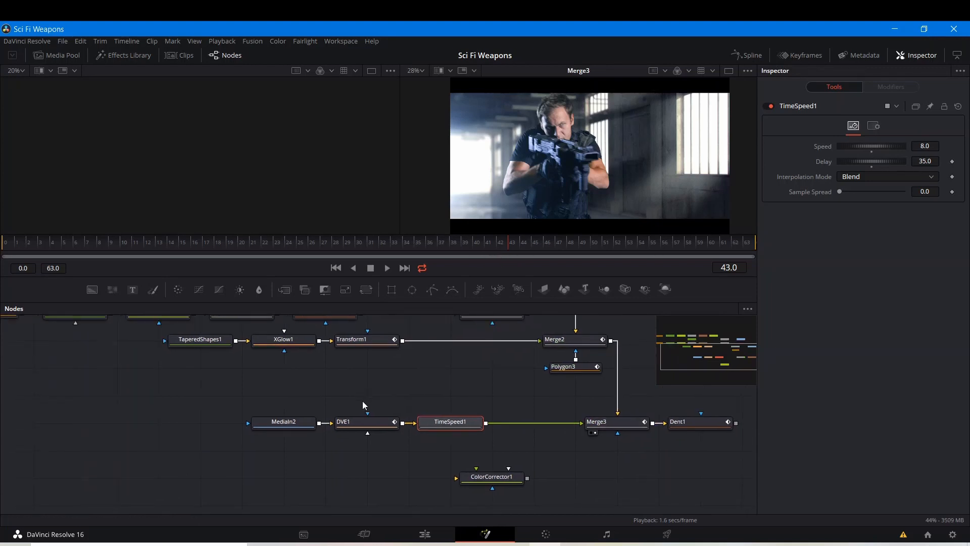
{"action": "left_click_drag", "start_coordinate": [272, 406], "coordinate": [235, 427]}
{"action": "left_click_drag", "start_coordinate": [273, 471], "coordinate": [475, 472]}
{"action": "left_click", "coordinate": [464, 476]}
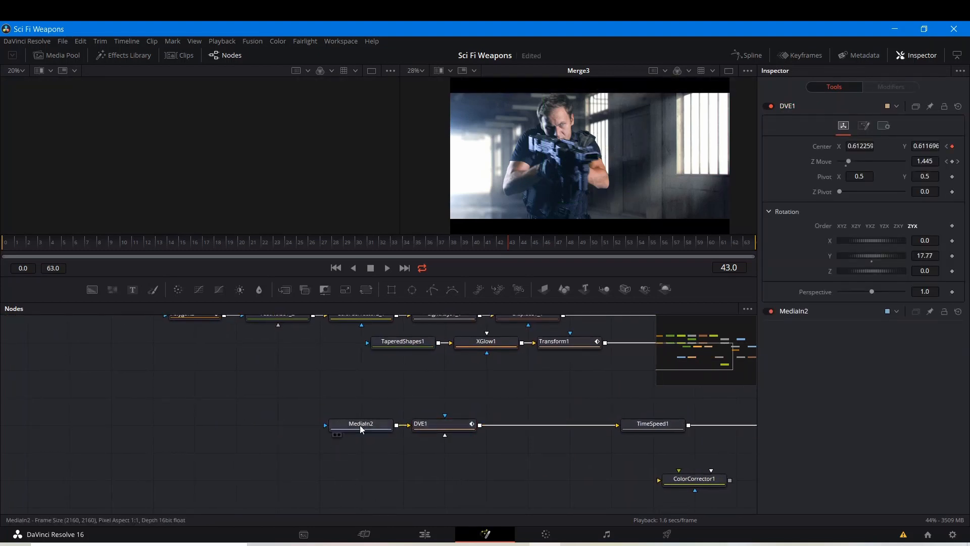
{"action": "left_click_drag", "start_coordinate": [446, 432], "coordinate": [279, 441]}
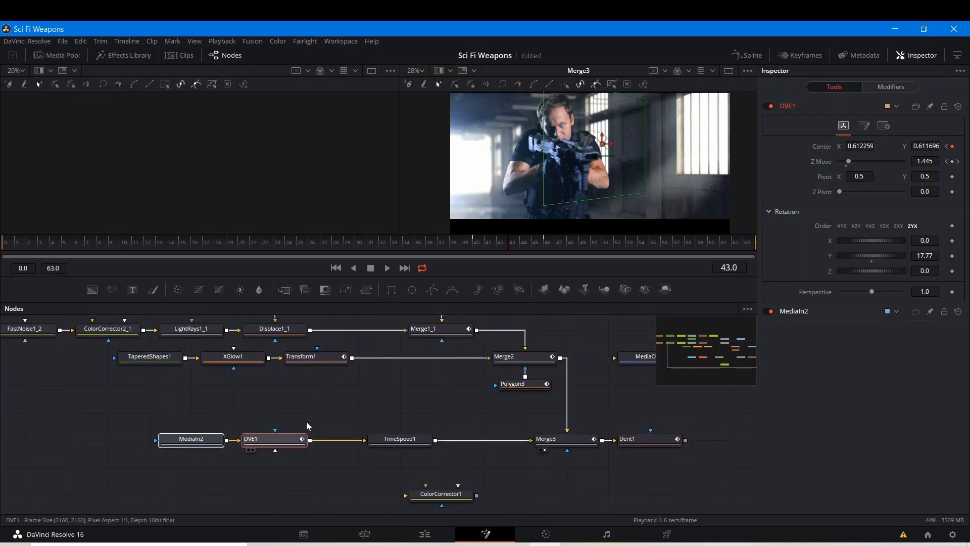
{"action": "left_click_drag", "start_coordinate": [365, 424], "coordinate": [340, 417]}
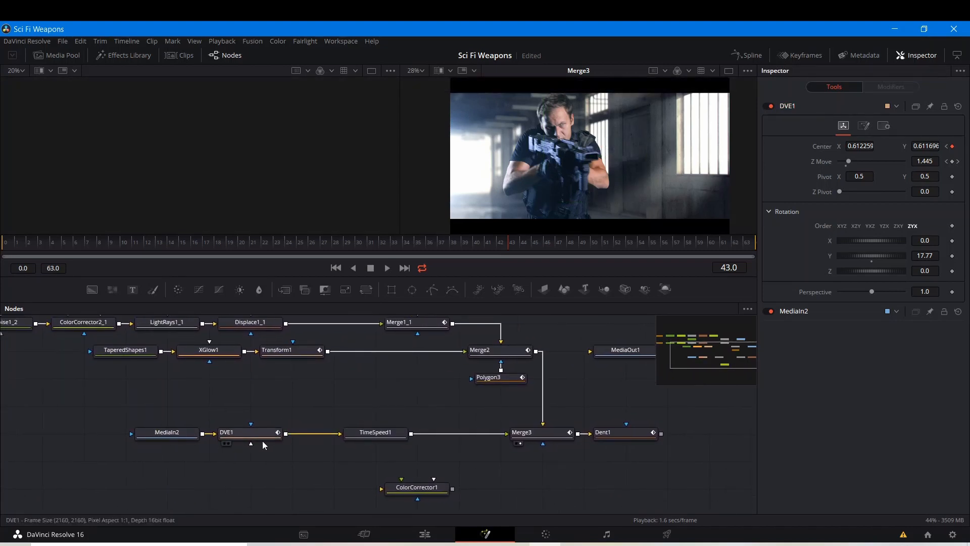
{"action": "left_click_drag", "start_coordinate": [270, 412], "coordinate": [447, 432]}
{"action": "left_click", "coordinate": [163, 432]}
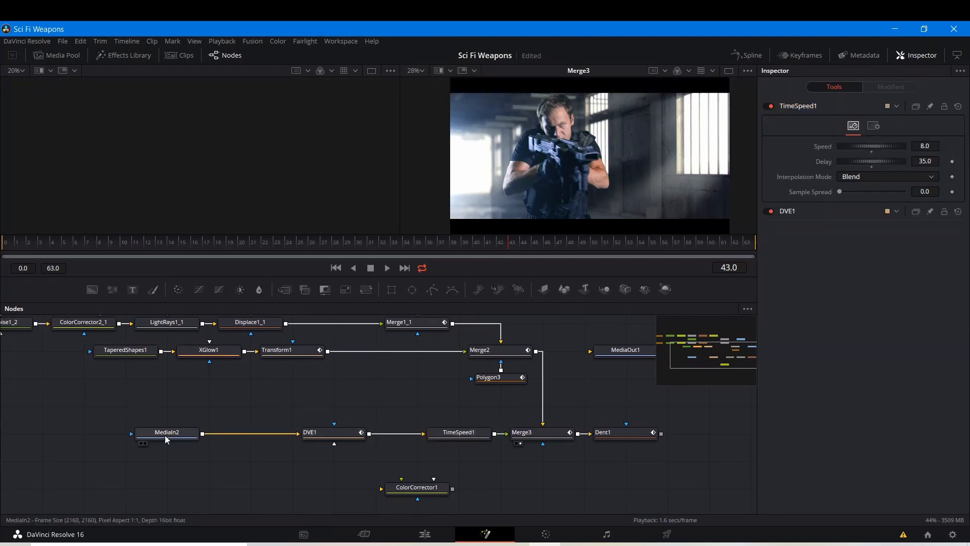
Step: Insert an XGlow node between MediaIn2 and DVE1
{"action": "key", "text": "shift+space"}
{"action": "type", "text": "xgl"}
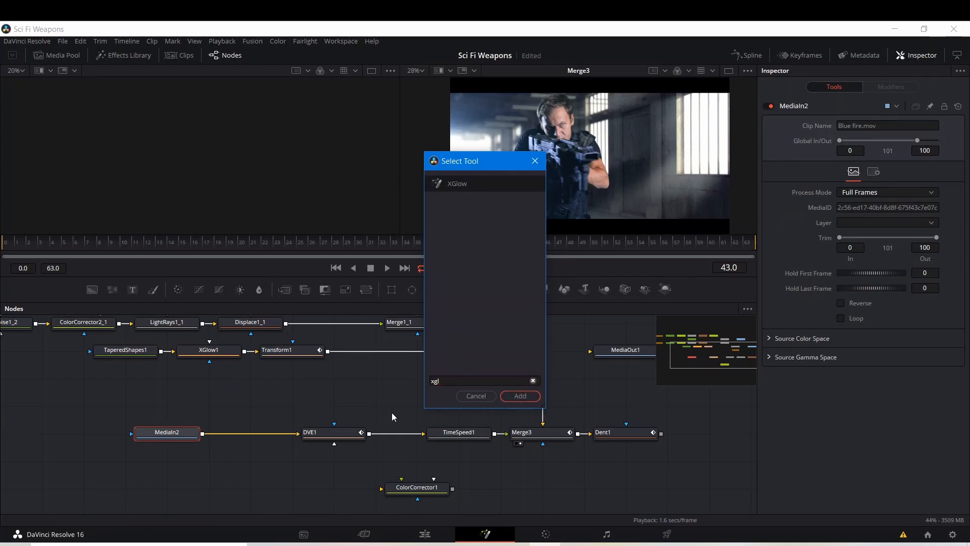
{"action": "key", "text": "Return"}
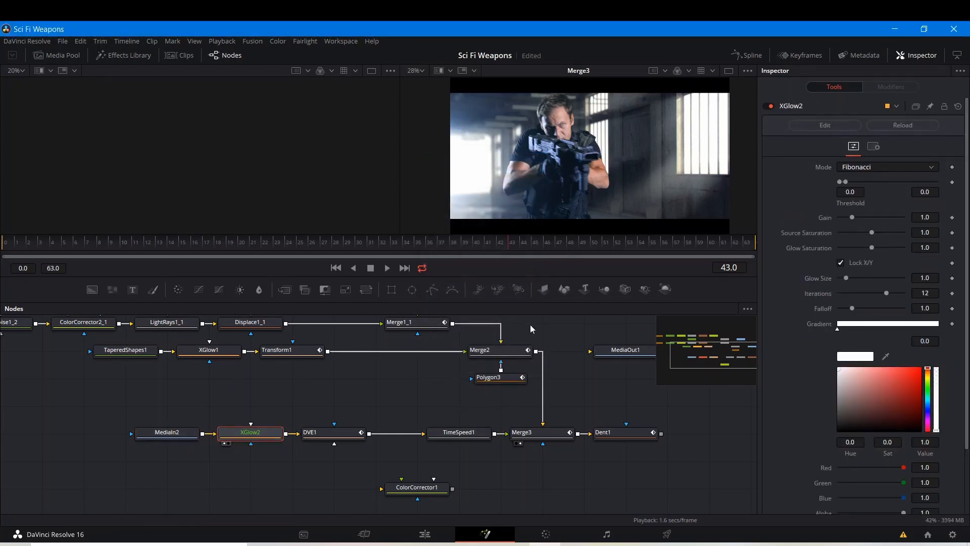
Step: Tint XGlow2 blue with Hue 0.64 and Saturation 1.0, and set its Gain to 0.315
{"action": "left_click", "coordinate": [927, 407]}
{"action": "left_click", "coordinate": [919, 372]}
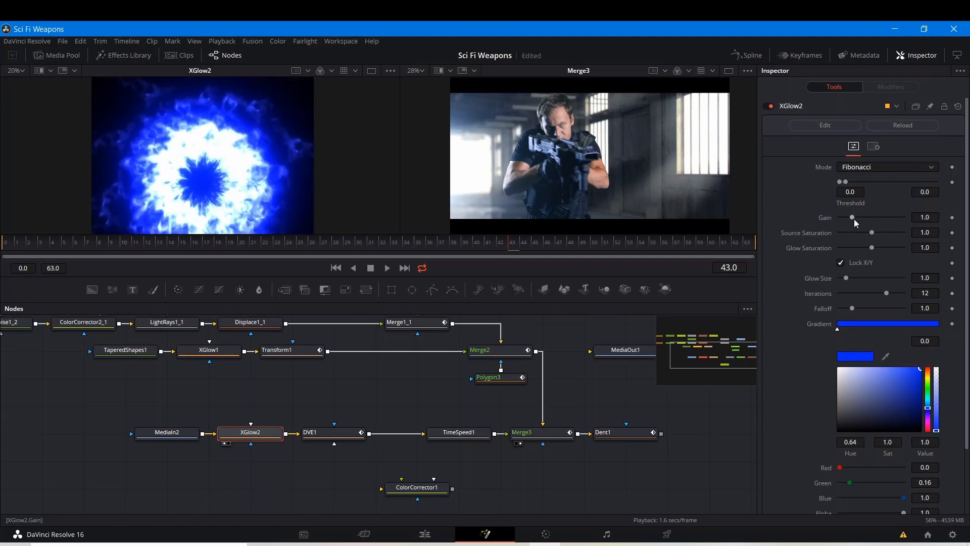
{"action": "left_click_drag", "start_coordinate": [853, 217], "coordinate": [847, 218]}
{"action": "left_click_drag", "start_coordinate": [847, 217], "coordinate": [843, 217]}
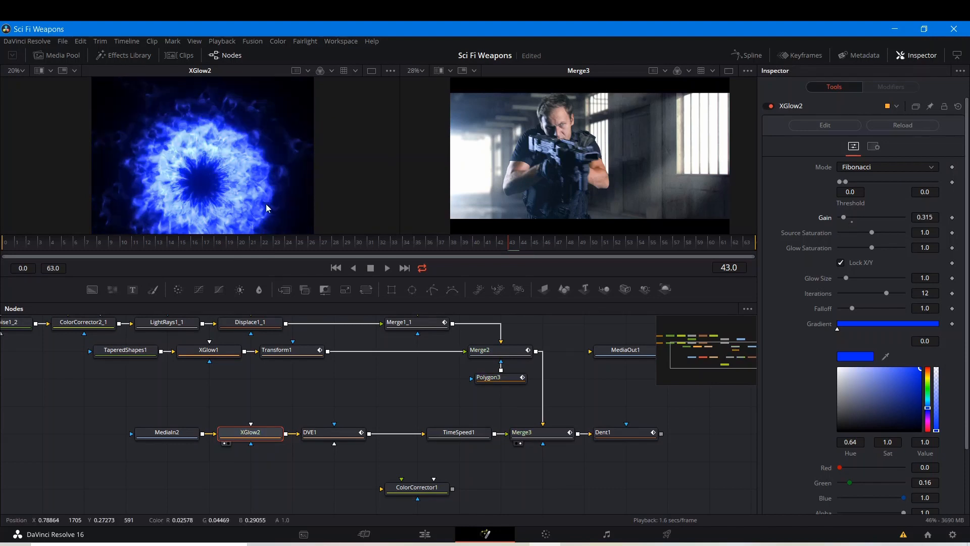
Step: Clear XGlow2 from its viewer, replay the Merge3 composite to check the blue glow, and save the project
{"action": "left_click", "coordinate": [226, 444]}
{"action": "key", "text": "space"}
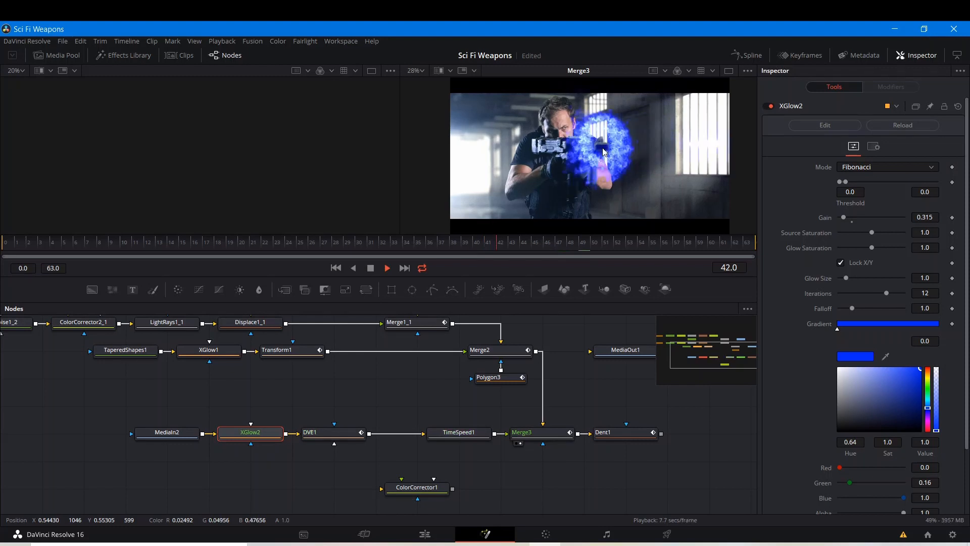
{"action": "key", "text": "ctrl+s"}
{"action": "key", "text": "space"}
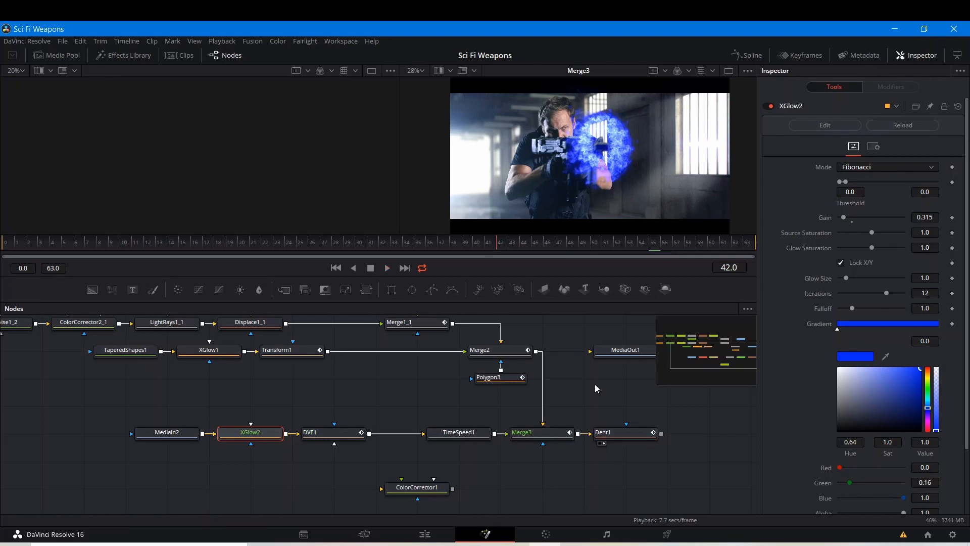
Step: At frame 40, set Dent1's keyframed Size to about 0.80 and Strength to 1.0
{"action": "left_click", "coordinate": [461, 242]}
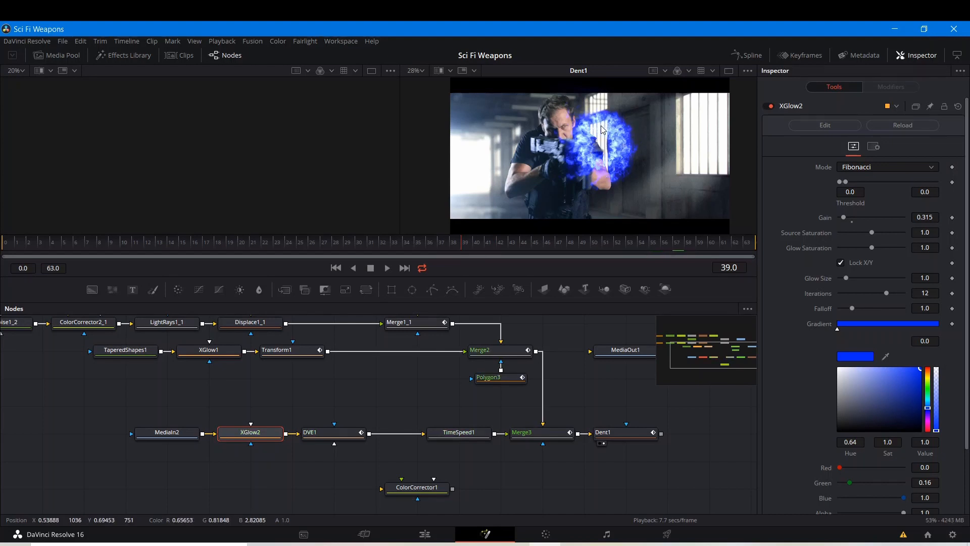
{"action": "left_click", "coordinate": [625, 432]}
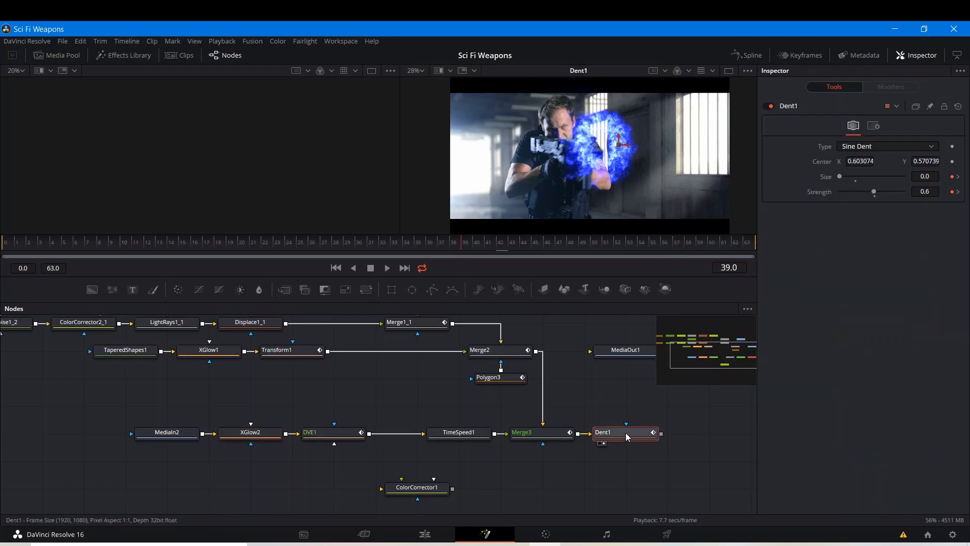
{"action": "left_click", "coordinate": [474, 241]}
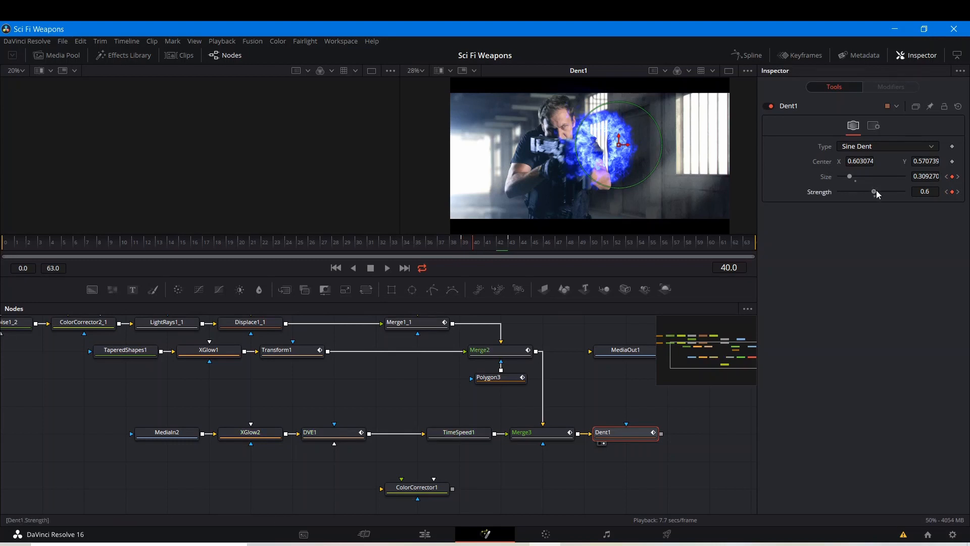
{"action": "left_click_drag", "start_coordinate": [877, 190], "coordinate": [884, 193]}
{"action": "left_click_drag", "start_coordinate": [643, 177], "coordinate": [709, 212]}
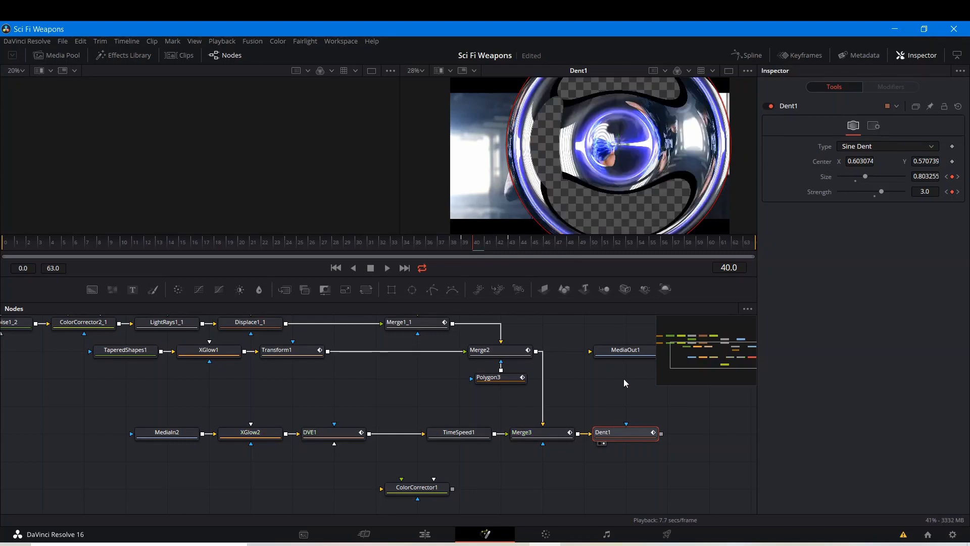
{"action": "left_click", "coordinate": [875, 195]}
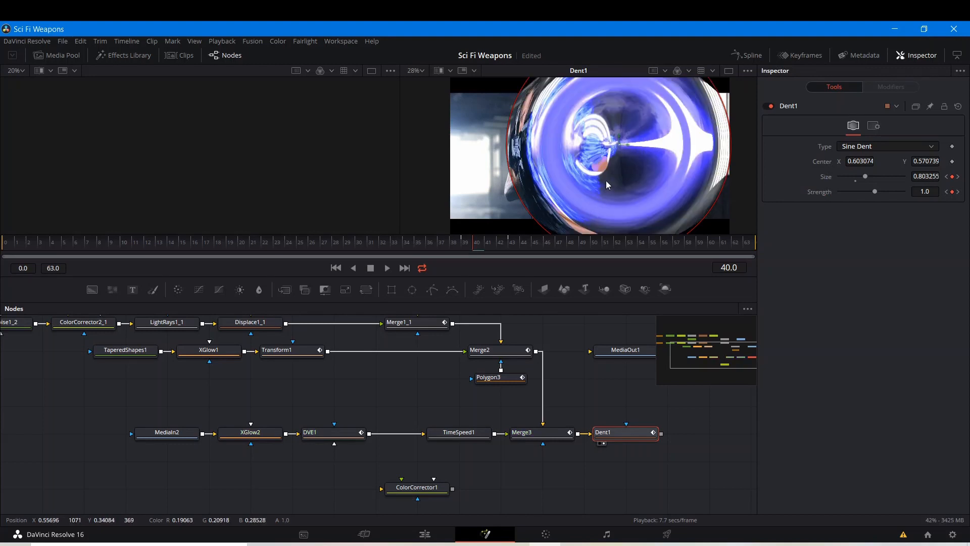
{"action": "left_click_drag", "start_coordinate": [605, 180], "coordinate": [582, 179]}
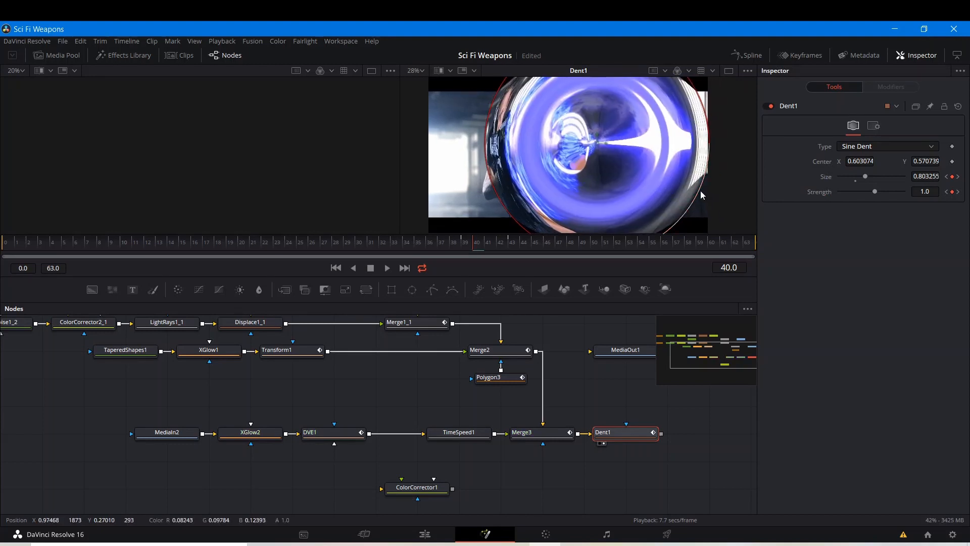
Step: Change Dent1's Type to Dent 2 and move its center to about X 0.495, Y 0.551
{"action": "left_click", "coordinate": [850, 147]}
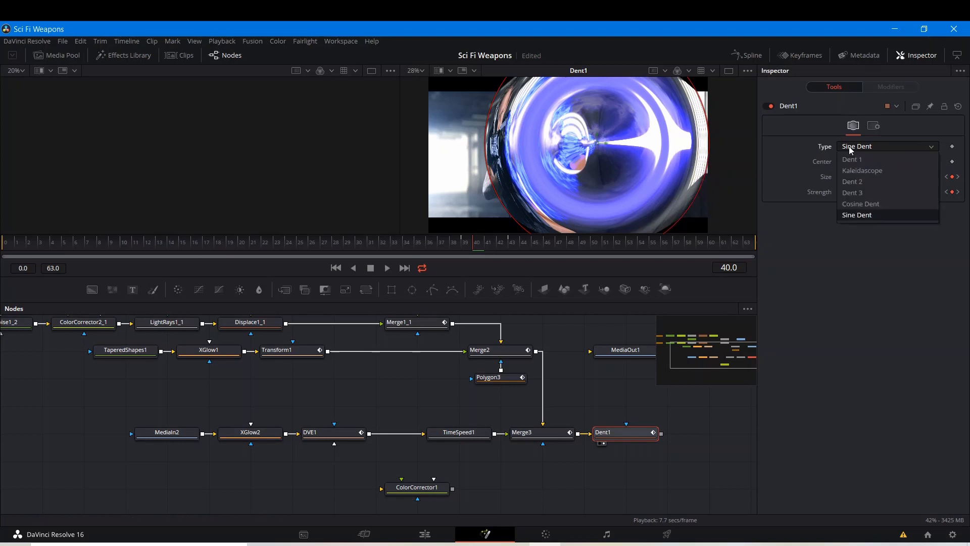
{"action": "left_click", "coordinate": [852, 181]}
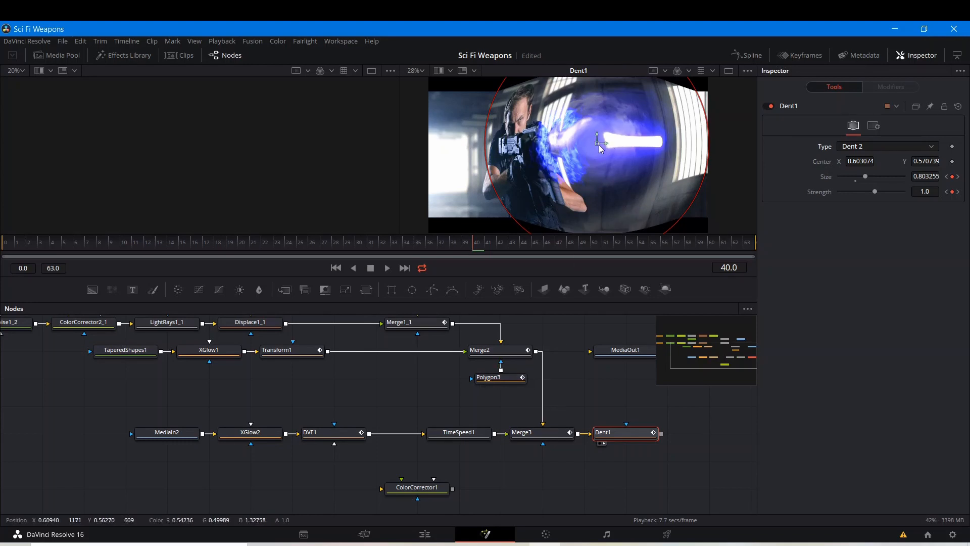
{"action": "left_click_drag", "start_coordinate": [599, 144], "coordinate": [570, 149]}
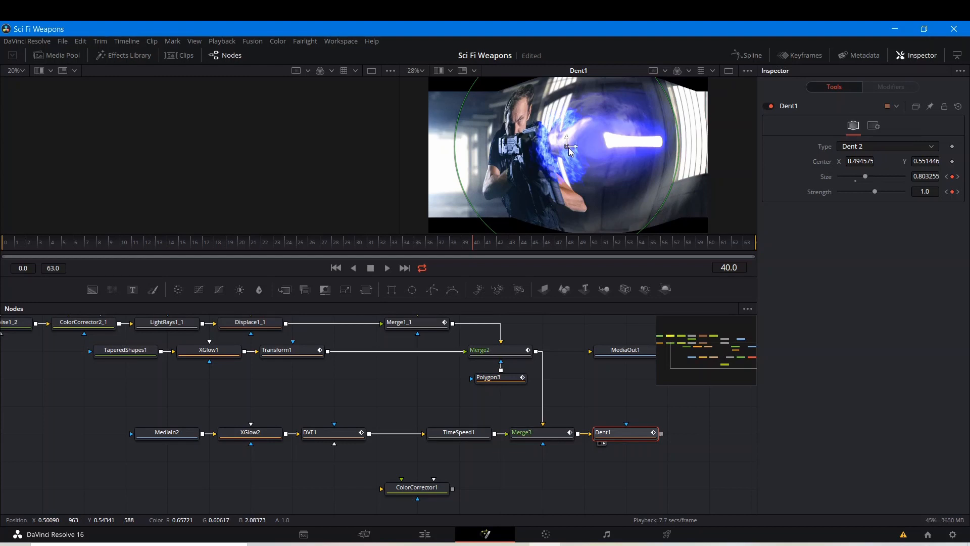
Step: Examine the Dent 2 distortion around the gun and the frame edges on frames 38 to 41
{"action": "left_click_drag", "start_coordinate": [583, 408], "coordinate": [579, 464]}
{"action": "left_click_drag", "start_coordinate": [625, 203], "coordinate": [623, 151]}
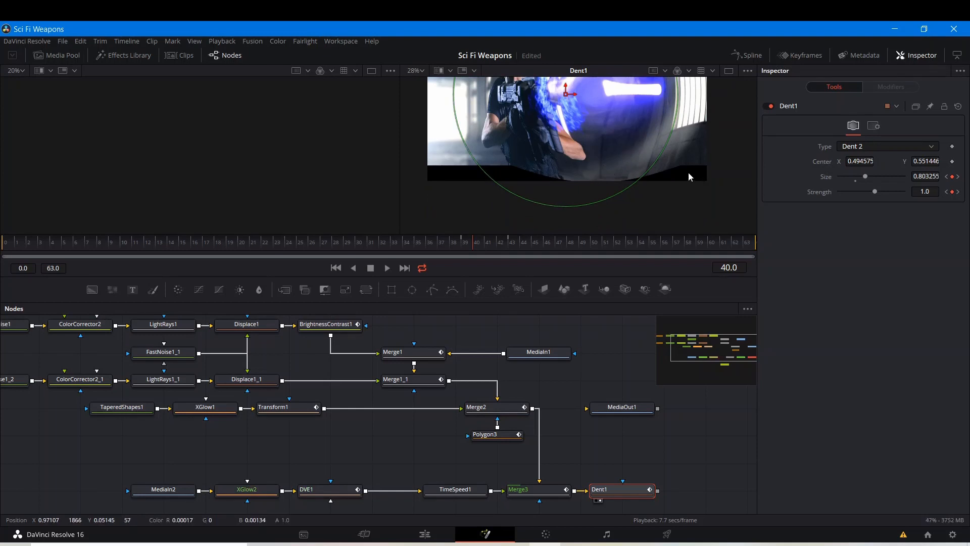
{"action": "left_click_drag", "start_coordinate": [526, 154], "coordinate": [512, 188]}
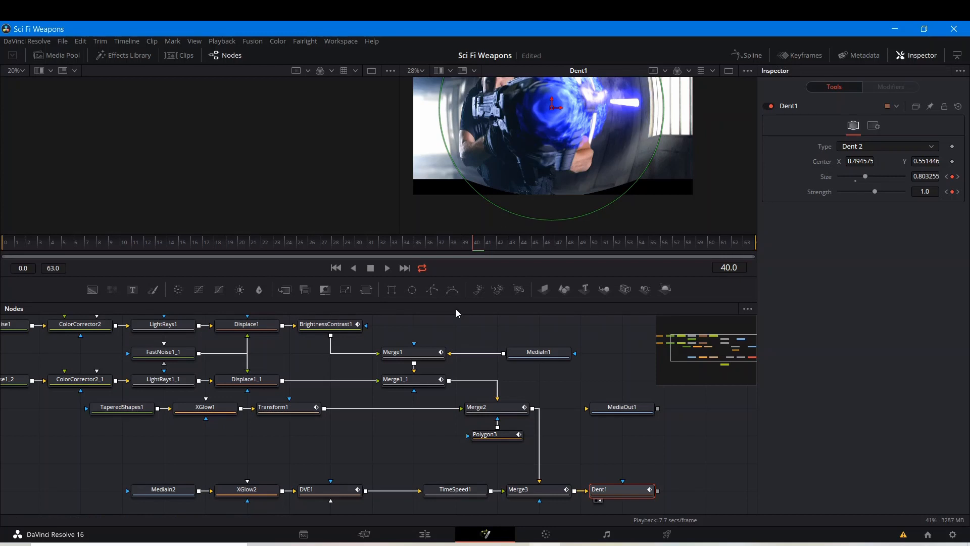
{"action": "left_click", "coordinate": [484, 329]}
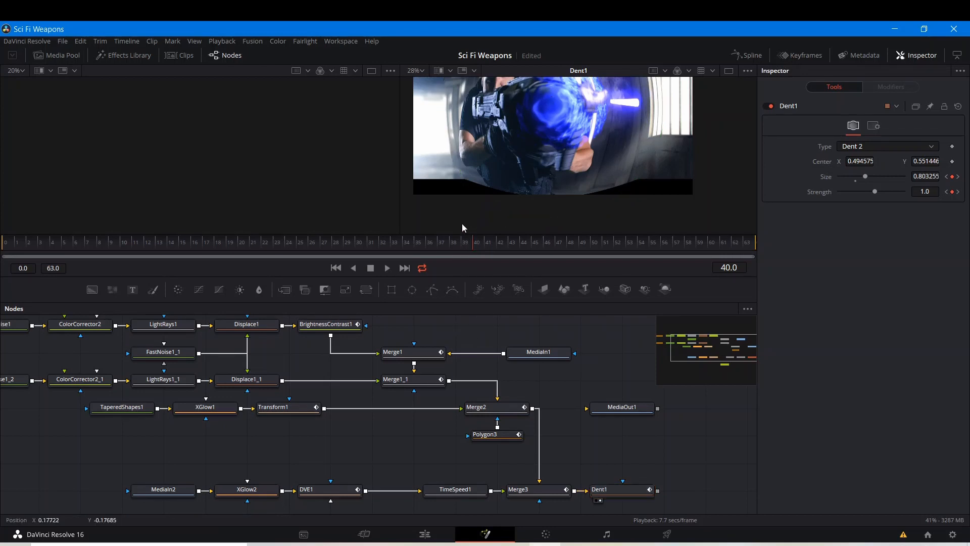
{"action": "left_click", "coordinate": [457, 239]}
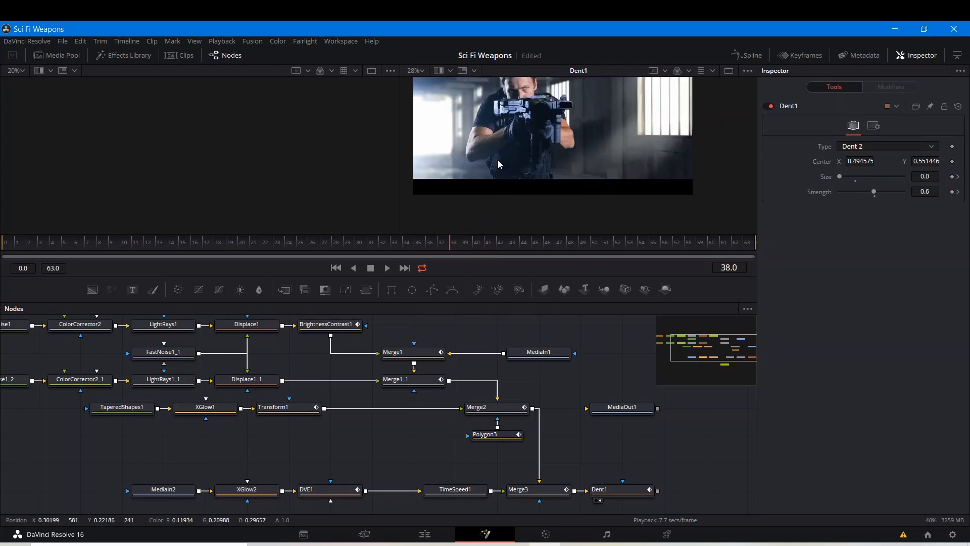
{"action": "scroll", "coordinate": [498, 160], "scroll_direction": "down", "scroll_amount": 2}
{"action": "key", "text": "Right"}
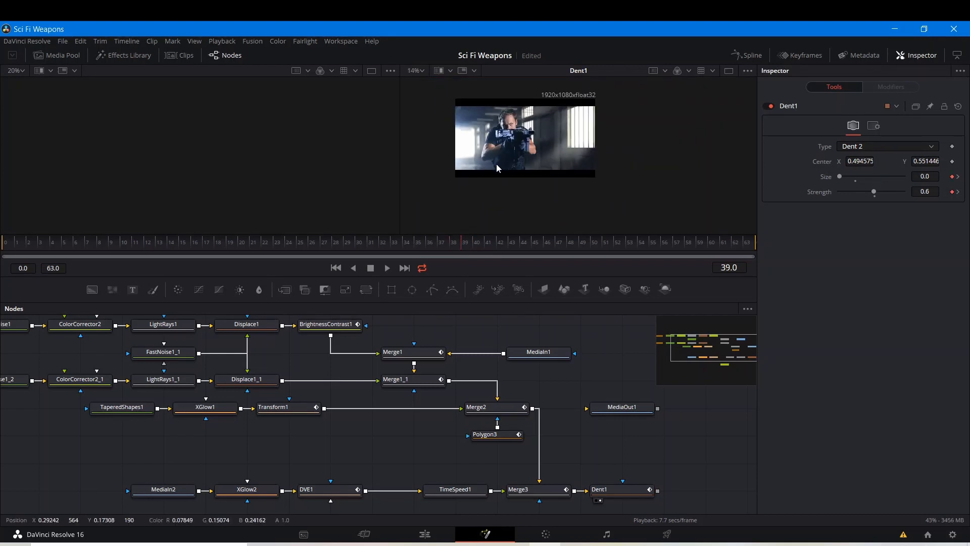
{"action": "scroll", "coordinate": [530, 161], "scroll_direction": "up", "scroll_amount": 2}
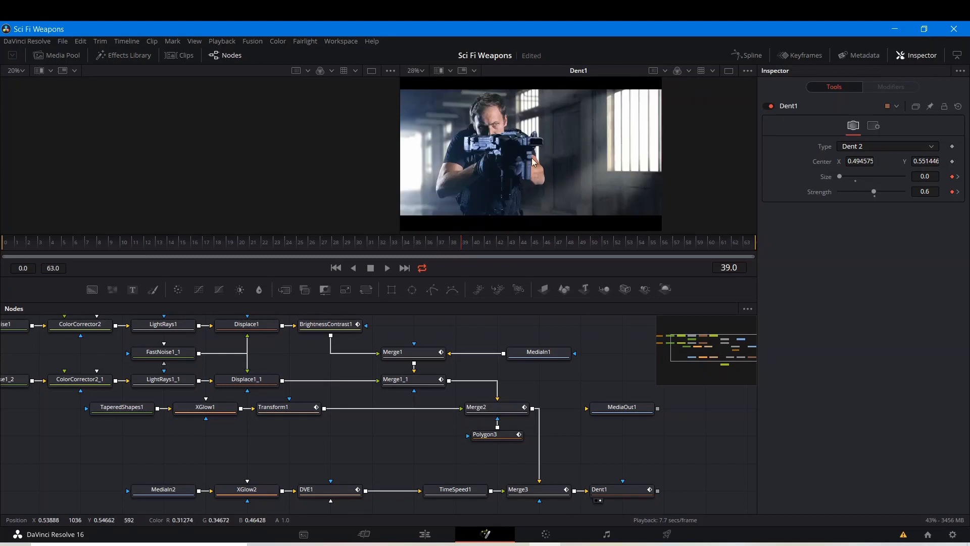
{"action": "scroll", "coordinate": [533, 147], "scroll_direction": "up", "scroll_amount": 2}
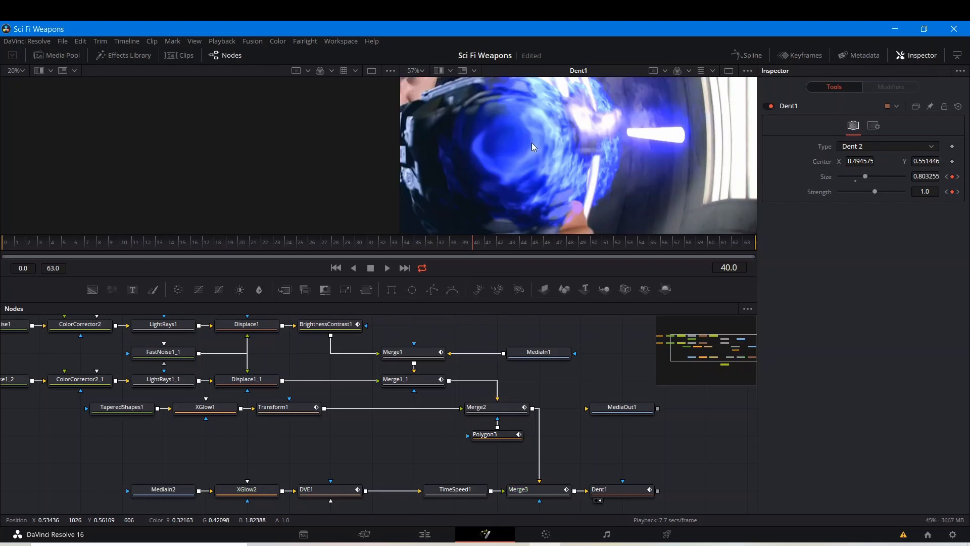
{"action": "scroll", "coordinate": [532, 144], "scroll_direction": "down", "scroll_amount": 5}
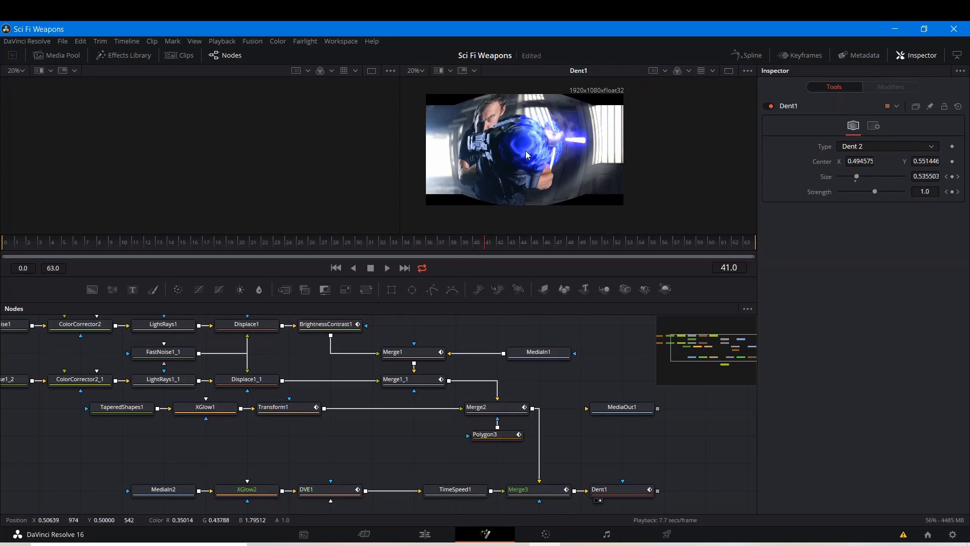
Step: Show the MediaIn1 source footage in both viewers to inspect its black letterbox bars
{"action": "left_click", "coordinate": [516, 361]}
{"action": "key", "text": "1"}
{"action": "key", "text": "2"}
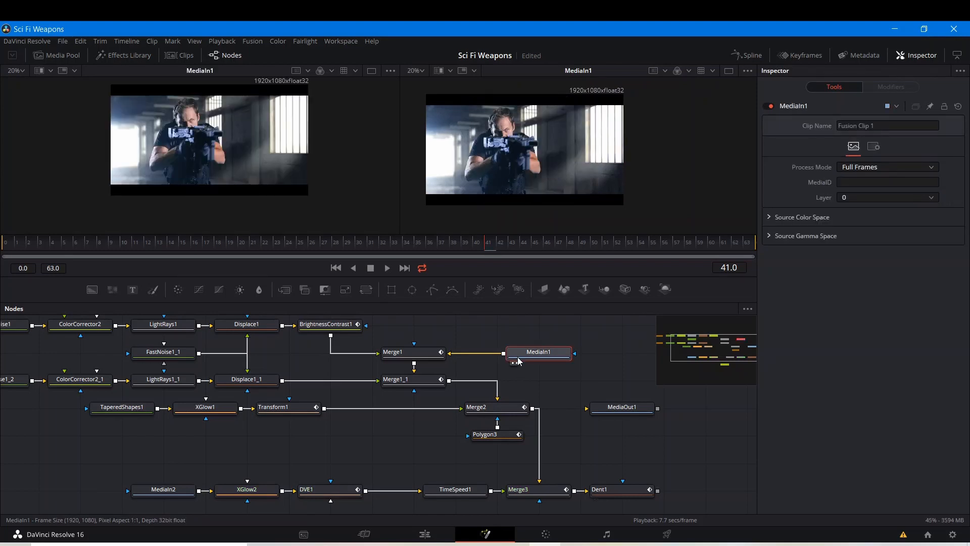
Step: Insert a Crop node between MediaIn1 and Merge1 and show its output in both viewers
{"action": "left_click_drag", "start_coordinate": [520, 353], "coordinate": [604, 354]}
{"action": "key", "text": "shift+space"}
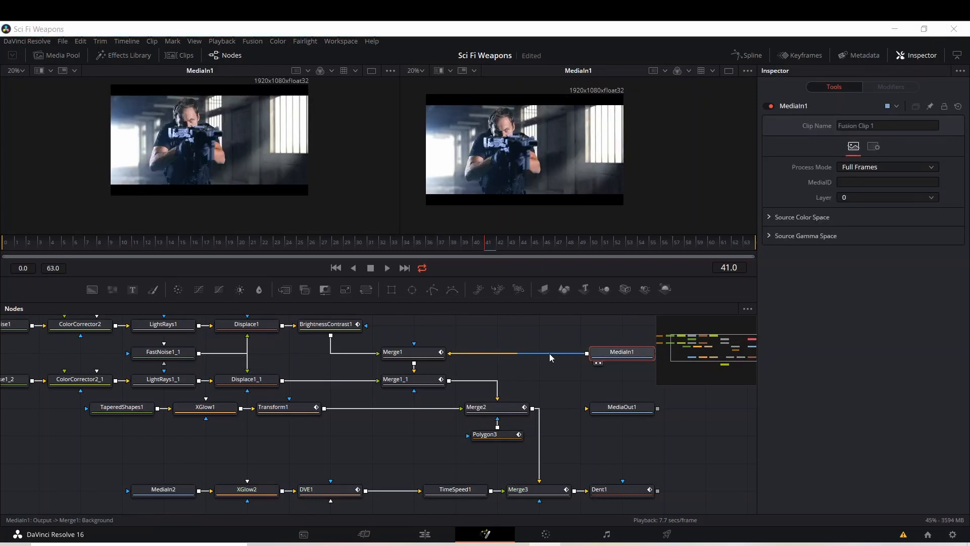
{"action": "type", "text": "cr"}
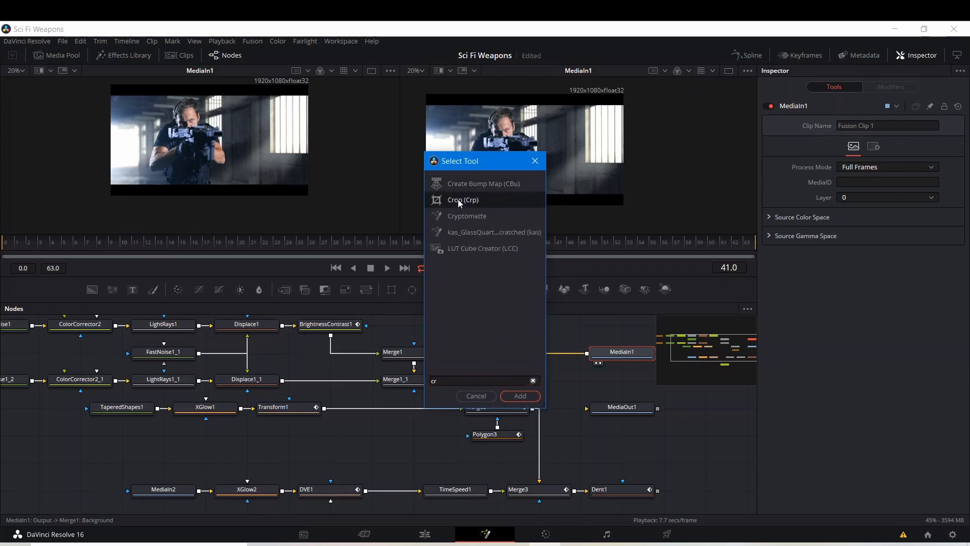
{"action": "type", "text": "op"}
{"action": "left_click", "coordinate": [516, 397]}
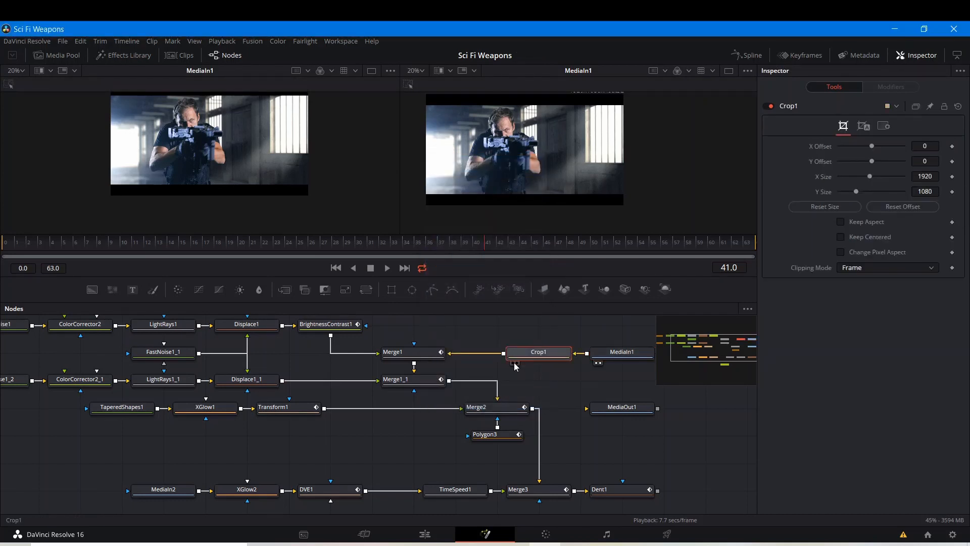
{"action": "left_click", "coordinate": [513, 363]}
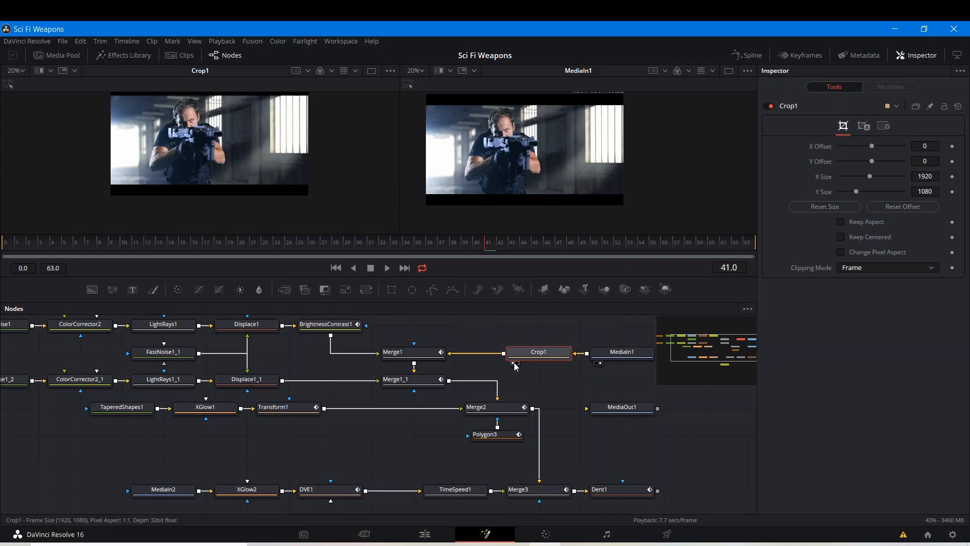
{"action": "left_click", "coordinate": [516, 362]}
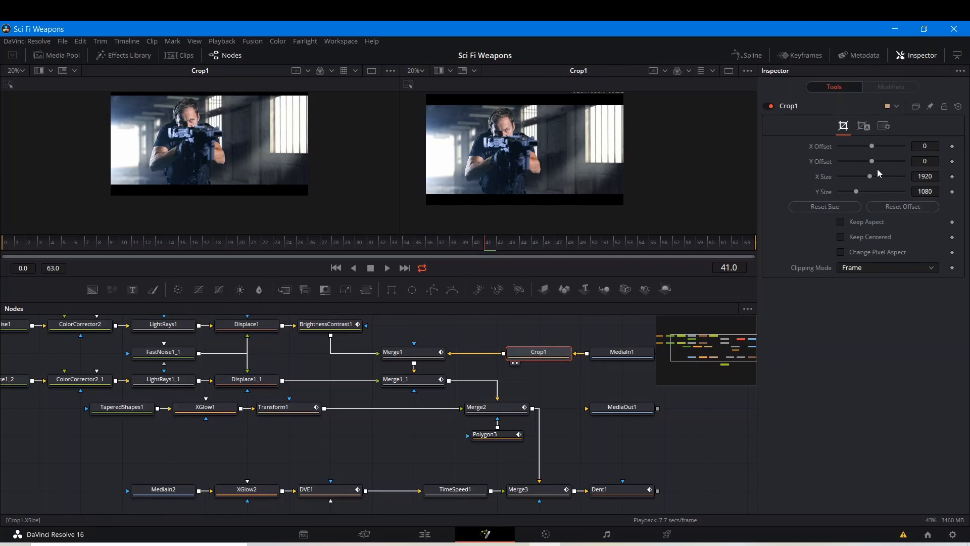
Step: Crop the footage's black bars by setting Crop1's Y Offset to 100 and Y Size to 807
{"action": "left_click_drag", "start_coordinate": [873, 161], "coordinate": [877, 168]}
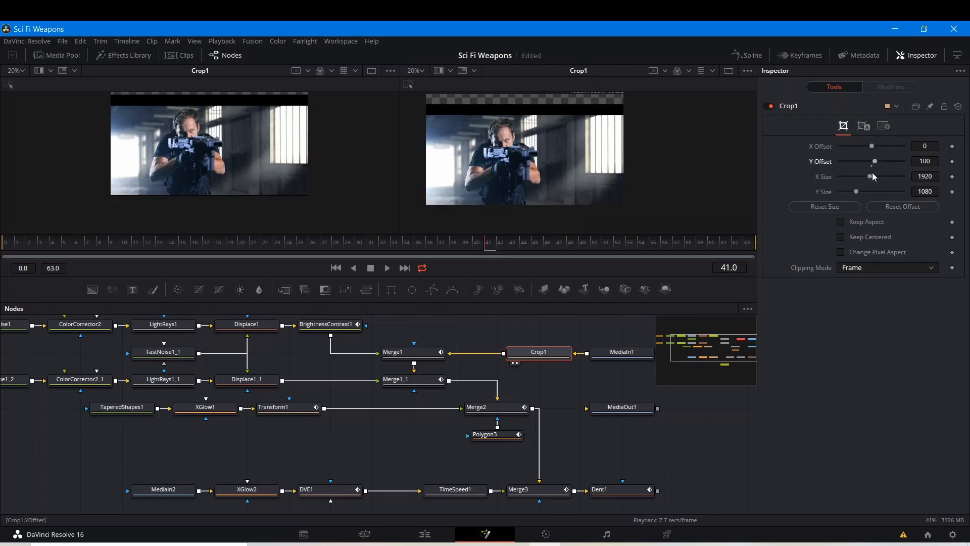
{"action": "left_click_drag", "start_coordinate": [855, 191], "coordinate": [849, 190]}
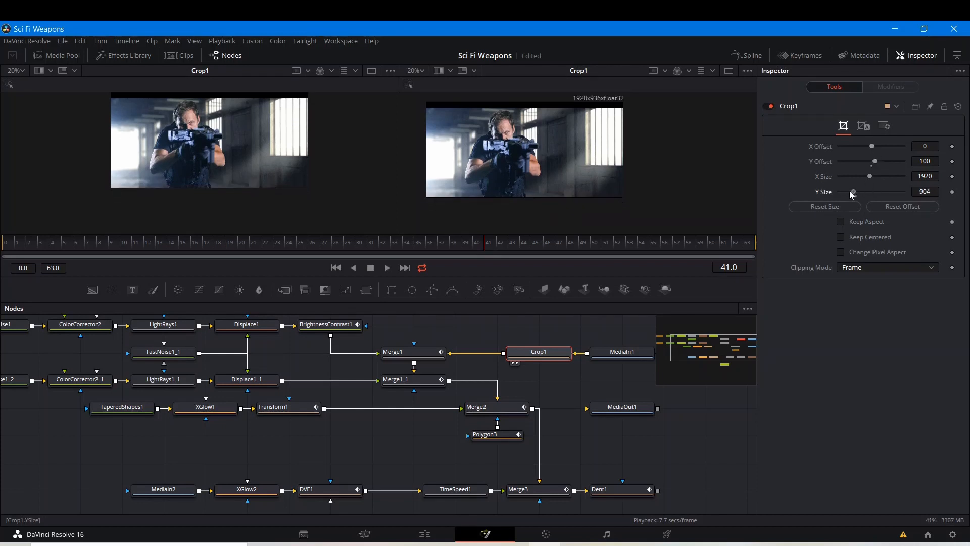
{"action": "left_click", "coordinate": [850, 191]}
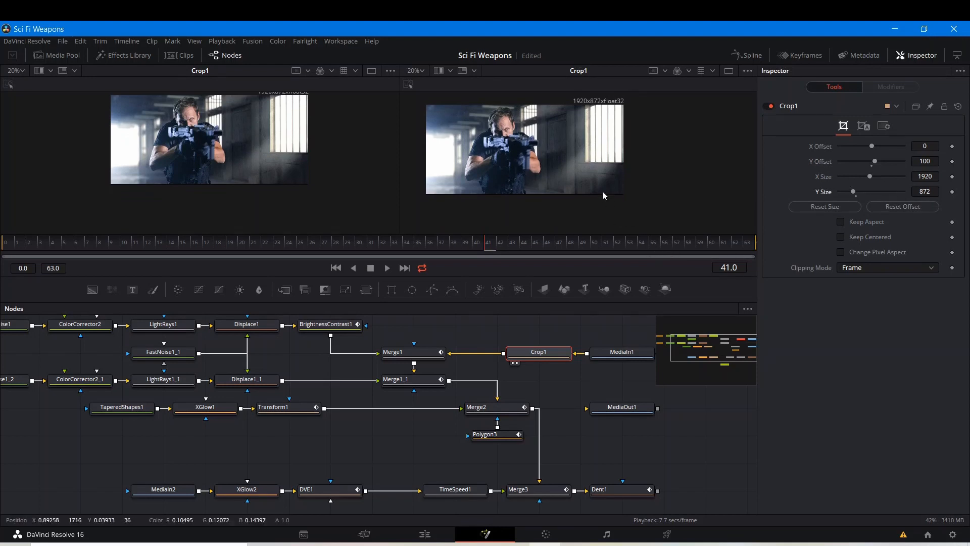
{"action": "scroll", "coordinate": [600, 191], "scroll_direction": "up", "scroll_amount": 3}
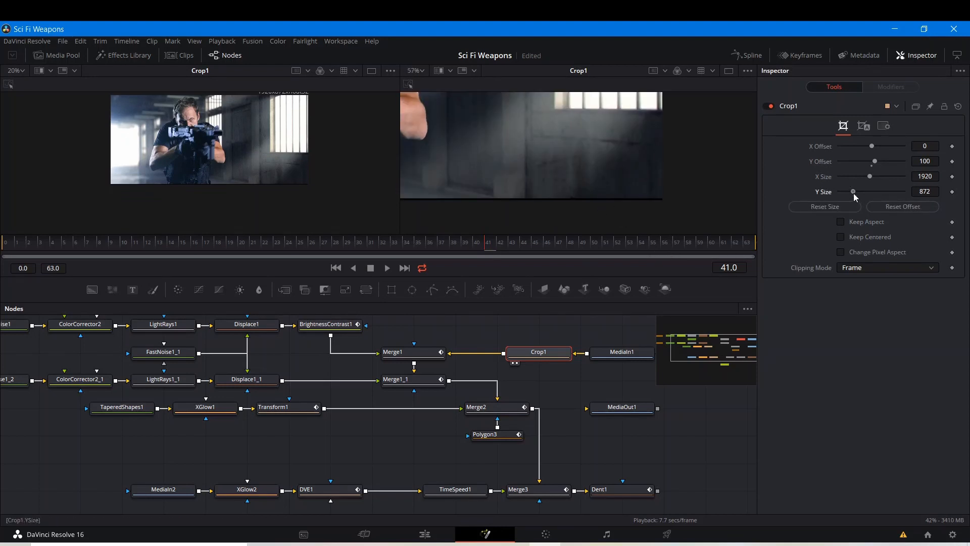
{"action": "left_click_drag", "start_coordinate": [853, 193], "coordinate": [852, 193]}
{"action": "left_click", "coordinate": [852, 193]}
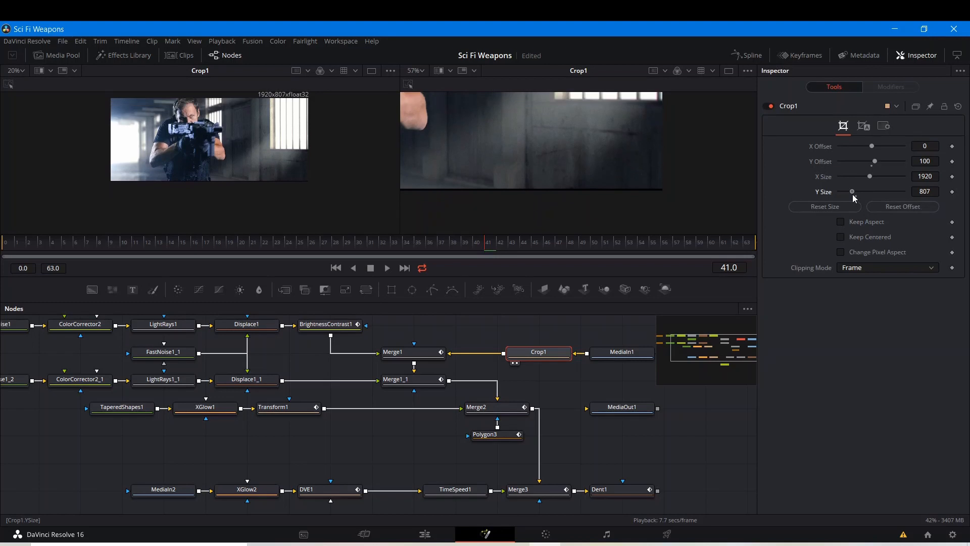
{"action": "scroll", "coordinate": [547, 140], "scroll_direction": "down", "scroll_amount": 3}
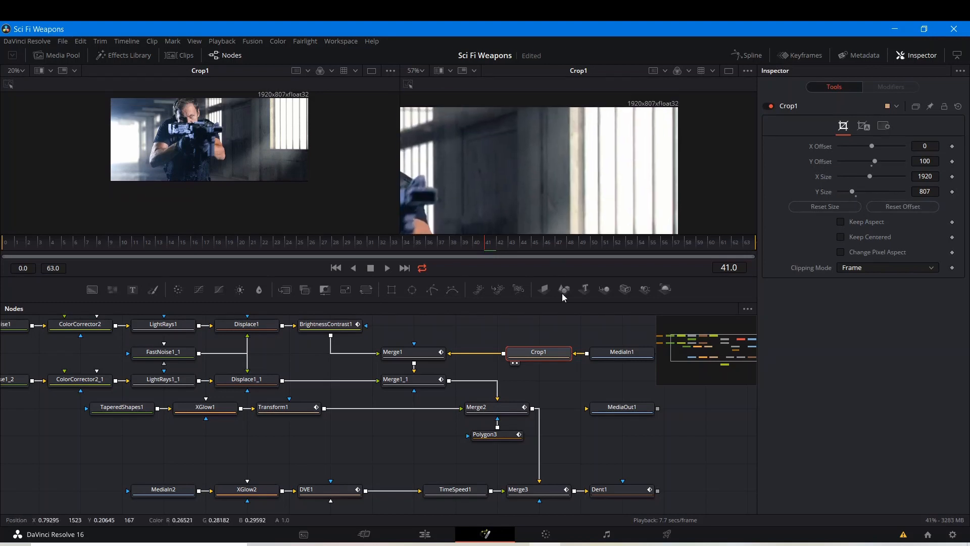
Step: Set Crop1's Y Size to 875 and check the whole cropped frame for remaining black bars
{"action": "left_click", "coordinate": [858, 194]}
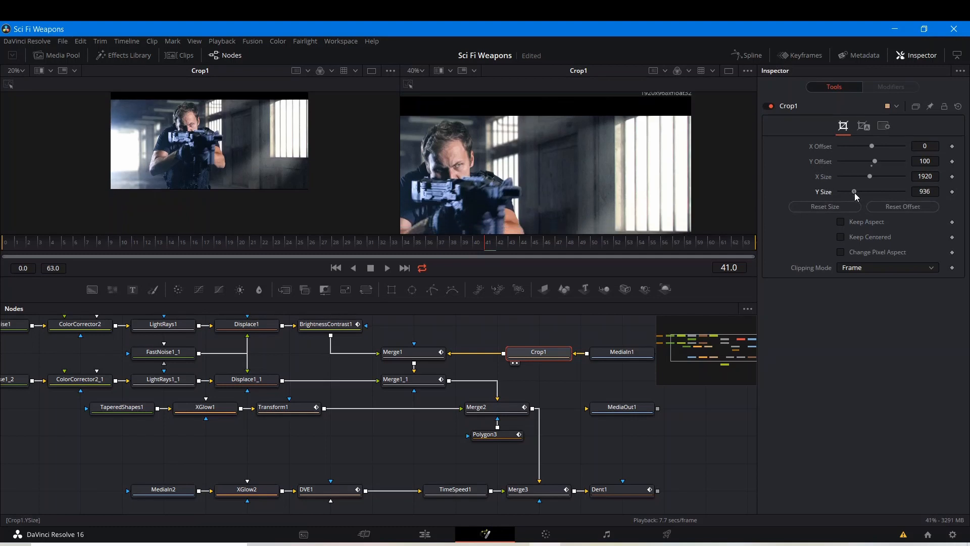
{"action": "left_click_drag", "start_coordinate": [857, 193], "coordinate": [854, 194]}
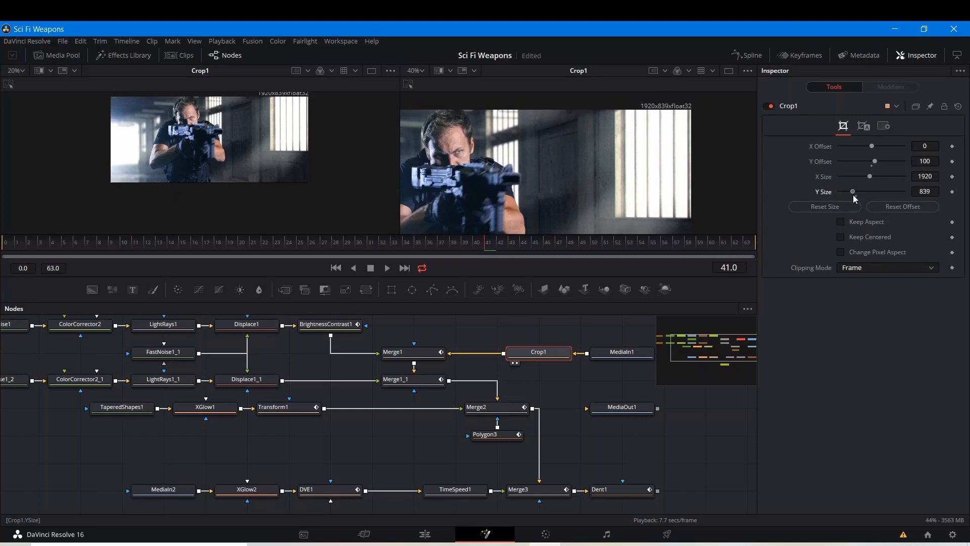
{"action": "left_click_drag", "start_coordinate": [853, 193], "coordinate": [856, 193]}
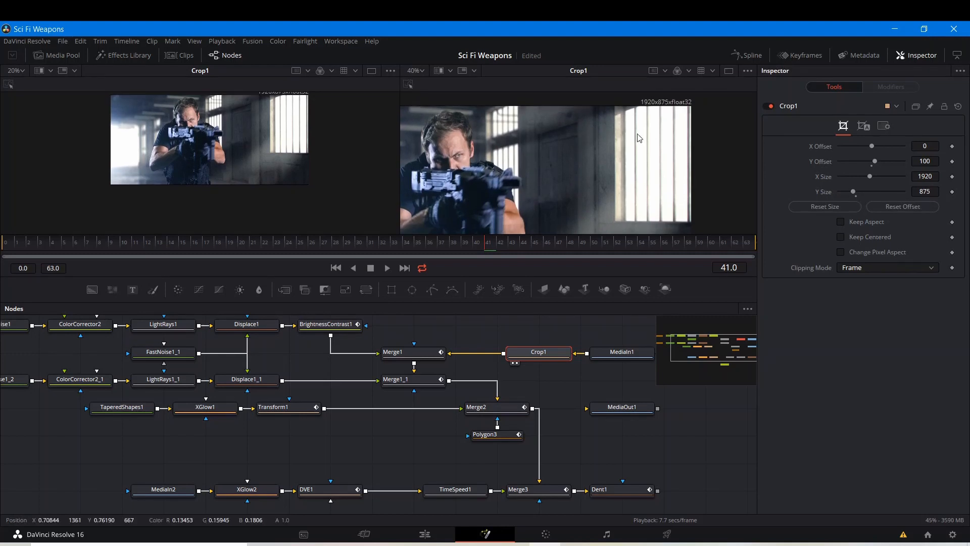
{"action": "left_click_drag", "start_coordinate": [409, 197], "coordinate": [575, 144]}
{"action": "scroll", "coordinate": [575, 144], "scroll_direction": "down", "scroll_amount": 1}
{"action": "left_click_drag", "start_coordinate": [637, 173], "coordinate": [582, 201]}
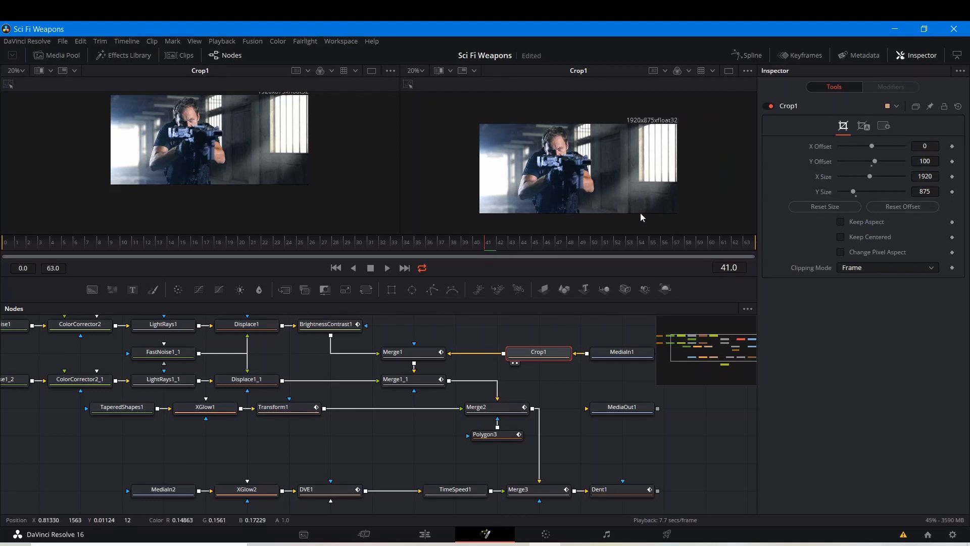
{"action": "left_click_drag", "start_coordinate": [638, 196], "coordinate": [624, 189]}
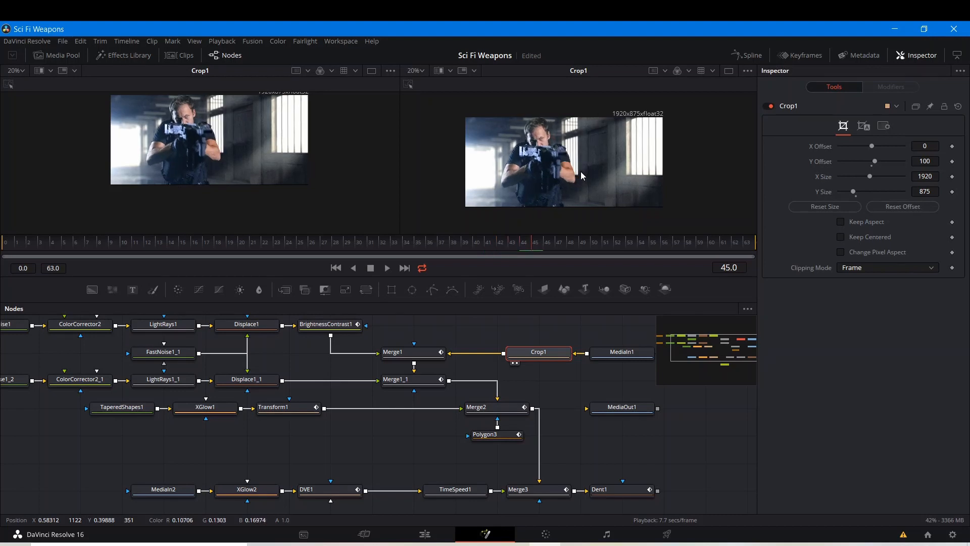
Step: Show Dent1's output in the second viewer and review the dent shockwave frame by frame from frame 39
{"action": "left_click_drag", "start_coordinate": [605, 498], "coordinate": [520, 434]}
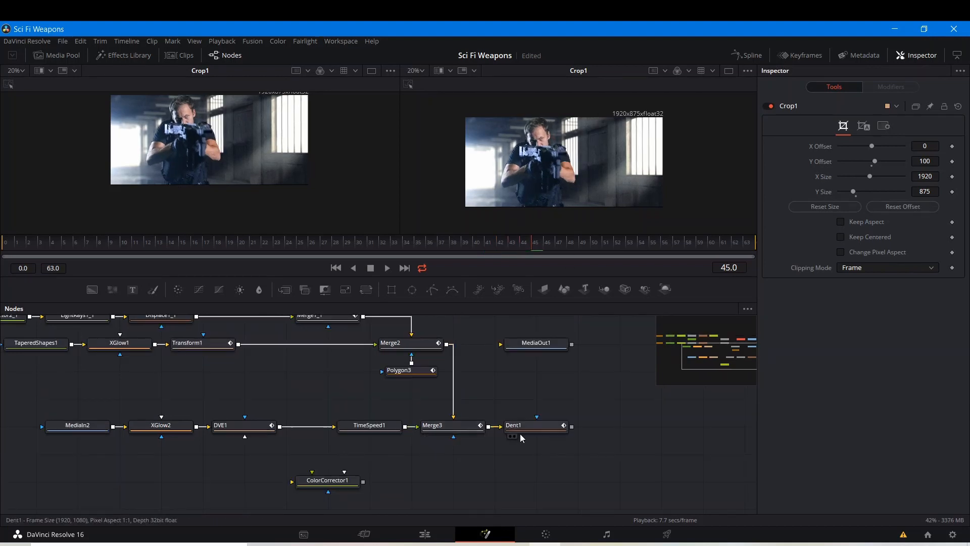
{"action": "left_click", "coordinate": [515, 436]}
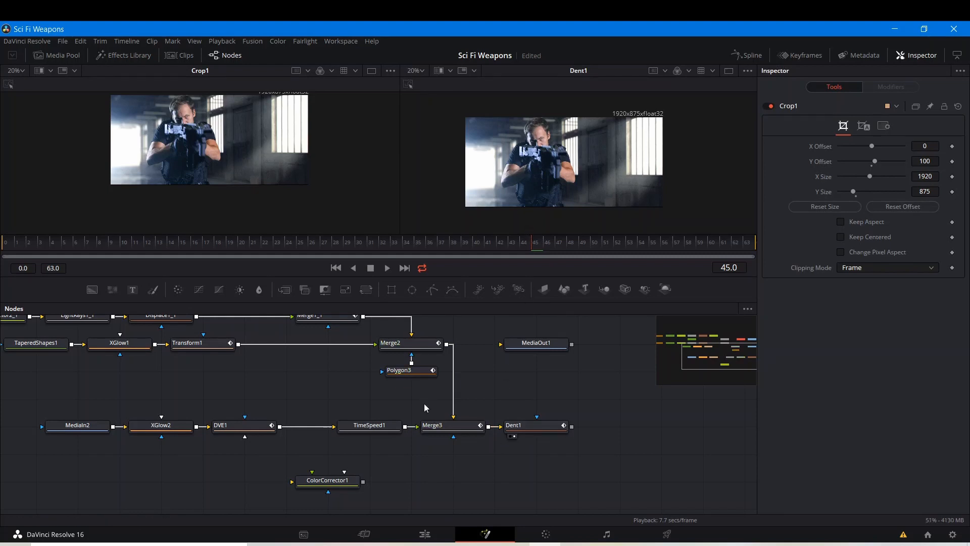
{"action": "left_click", "coordinate": [527, 429]}
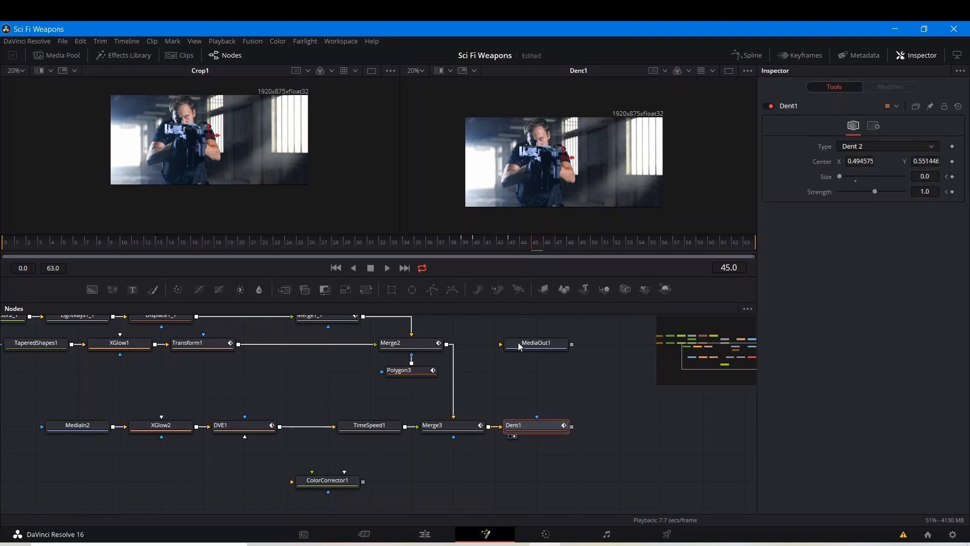
{"action": "left_click", "coordinate": [463, 245]}
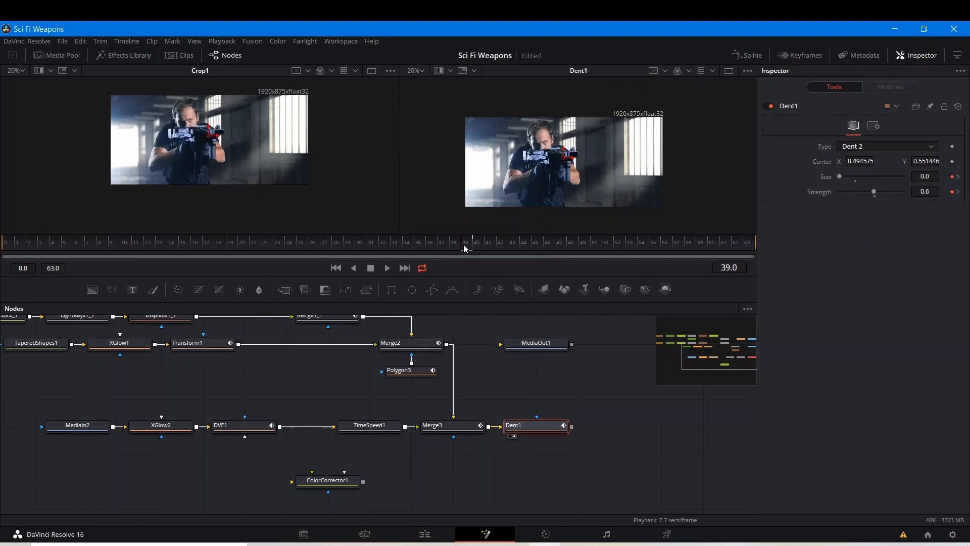
{"action": "key", "text": "Right"}
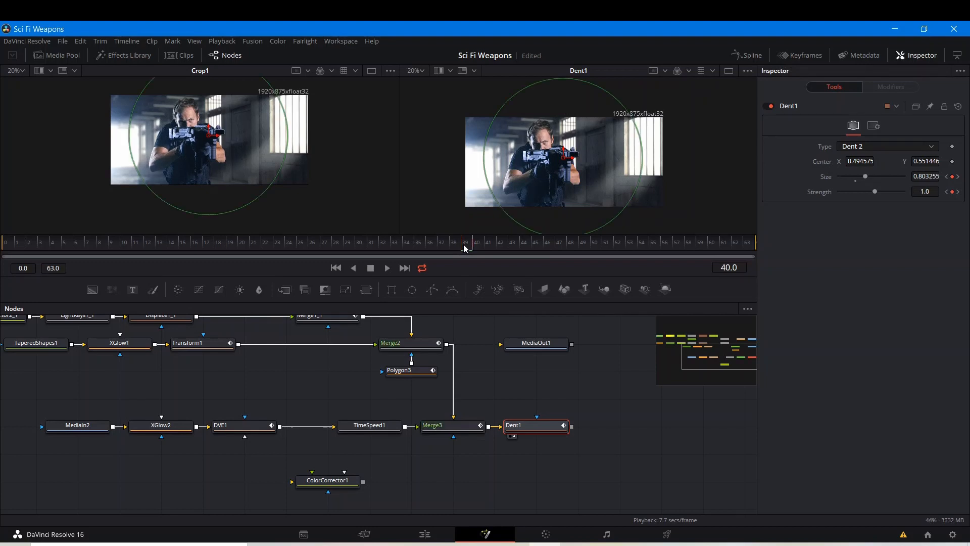
{"action": "key", "text": "Right"}
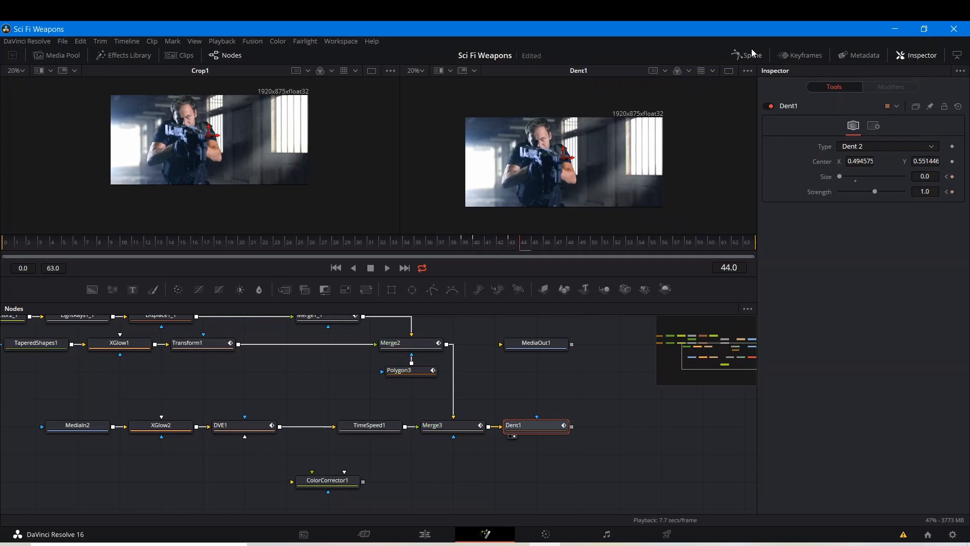
{"action": "left_click_drag", "start_coordinate": [169, 399], "coordinate": [374, 431]}
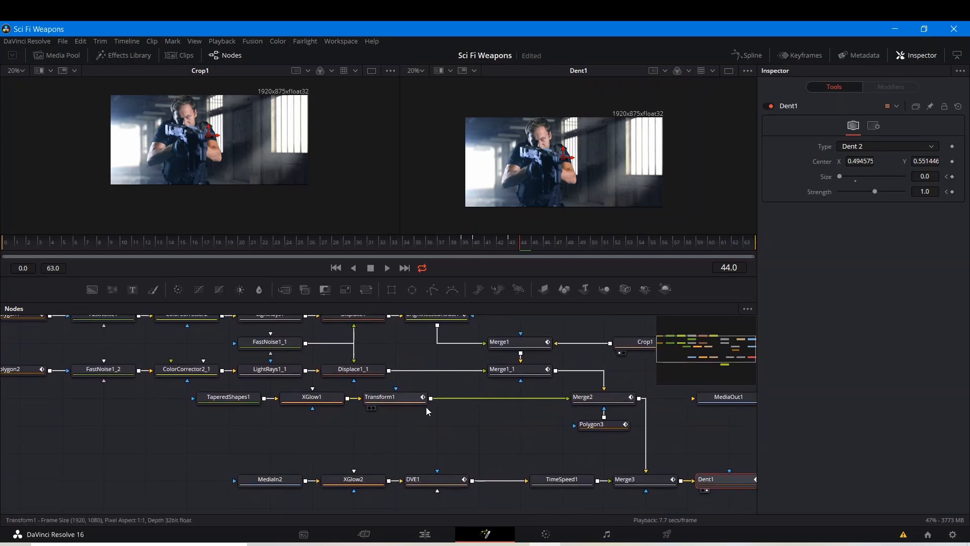
{"action": "left_click_drag", "start_coordinate": [427, 410], "coordinate": [369, 448]}
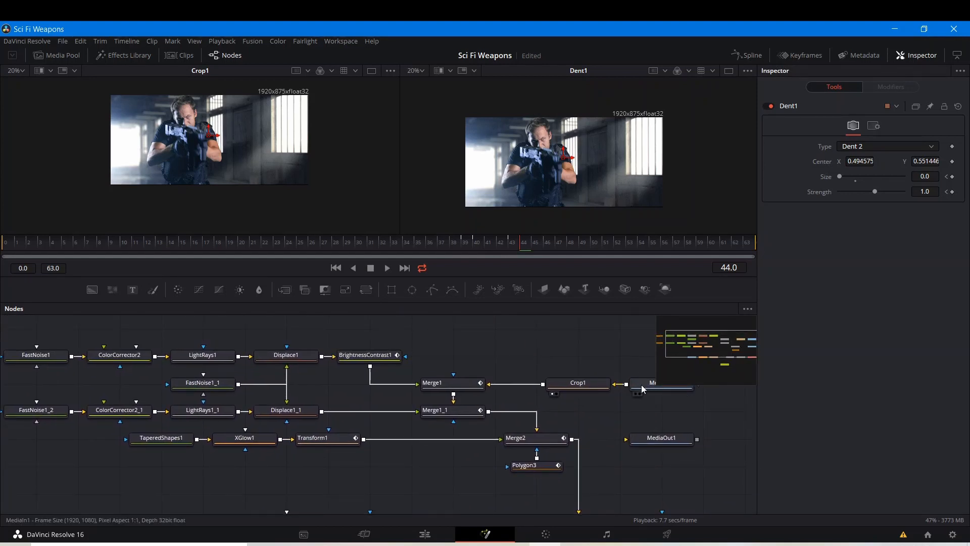
{"action": "scroll", "coordinate": [600, 437], "scroll_direction": "down", "scroll_amount": 4}
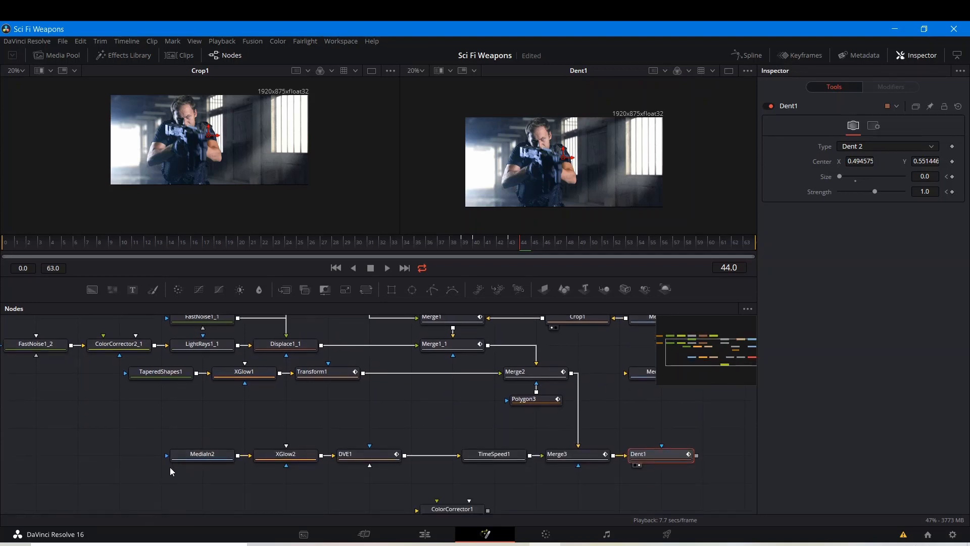
{"action": "left_click_drag", "start_coordinate": [378, 423], "coordinate": [260, 454]}
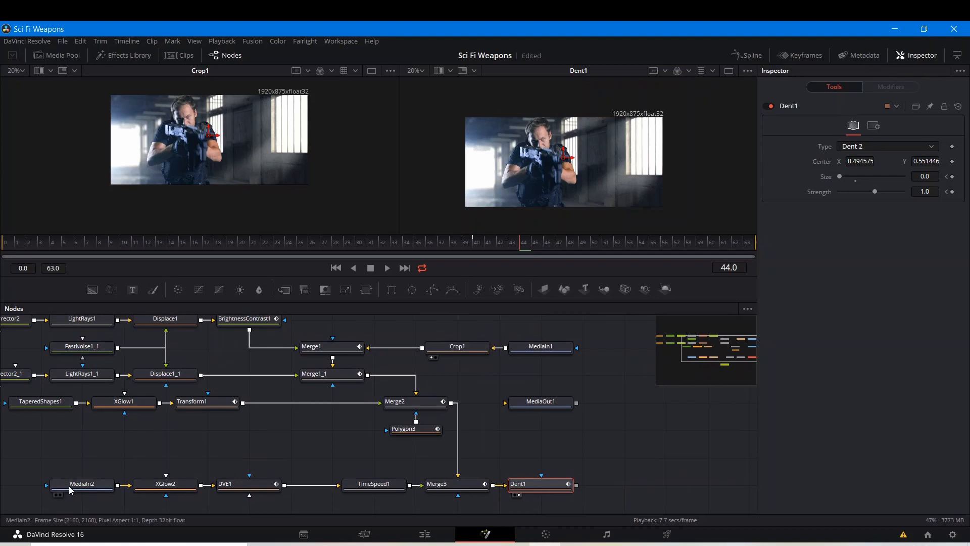
{"action": "mouse_move", "coordinate": [75, 489]}
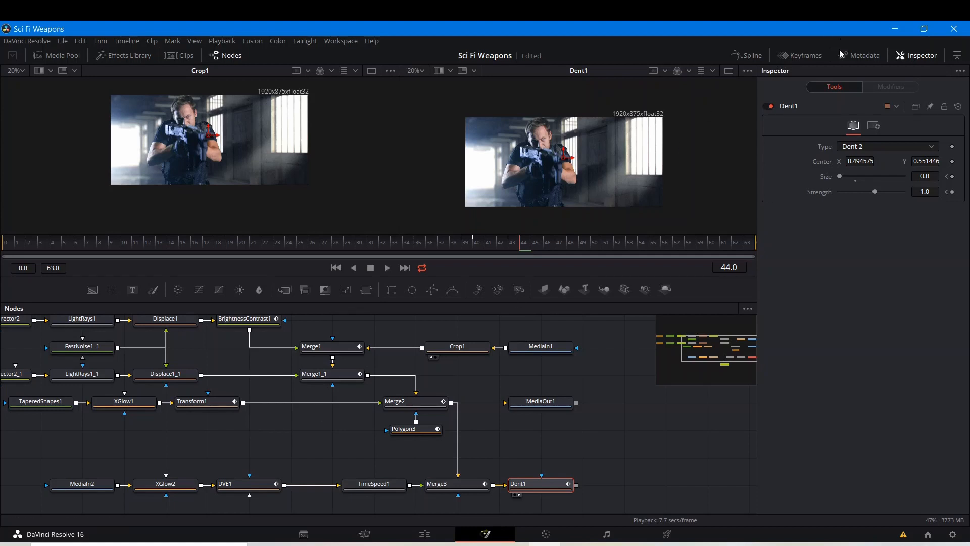
Step: Display BrightnessContrast1's curves in a widened Spline editor and smooth all of its Gain keyframes
{"action": "left_click", "coordinate": [738, 54]}
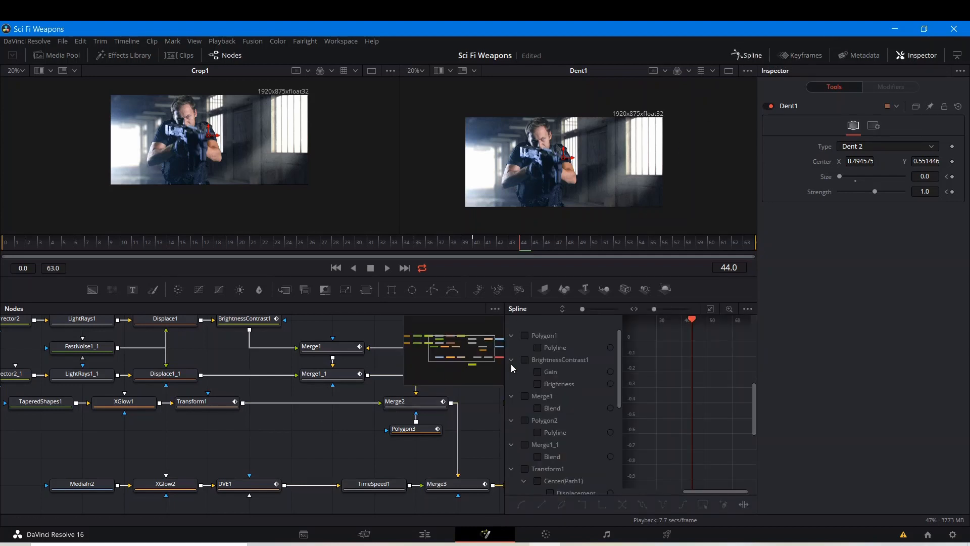
{"action": "left_click_drag", "start_coordinate": [503, 364], "coordinate": [196, 335]}
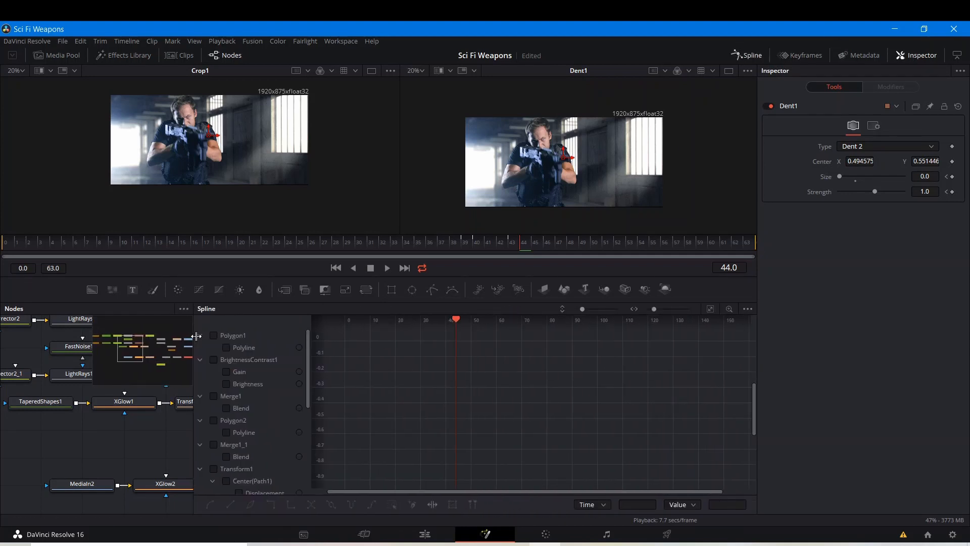
{"action": "left_click", "coordinate": [213, 359]}
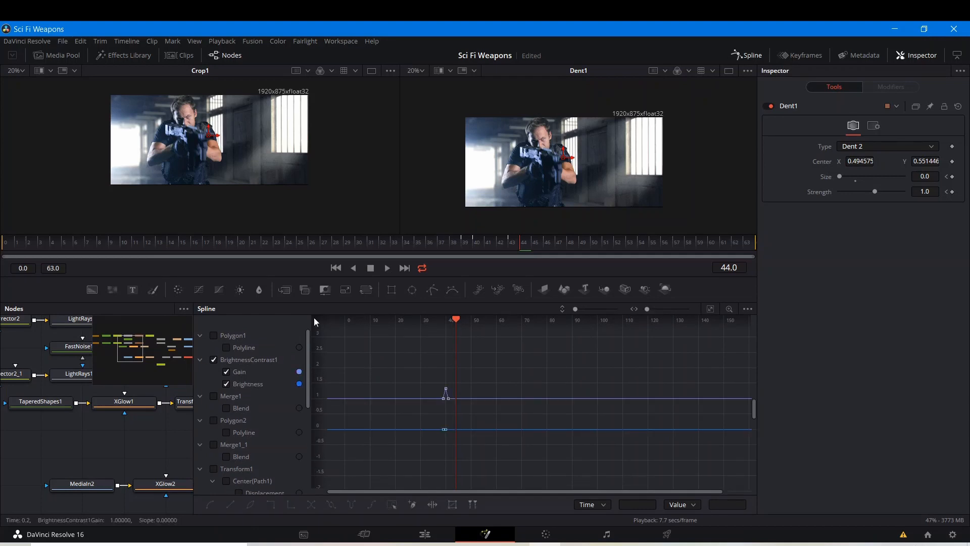
{"action": "left_click", "coordinate": [709, 309]}
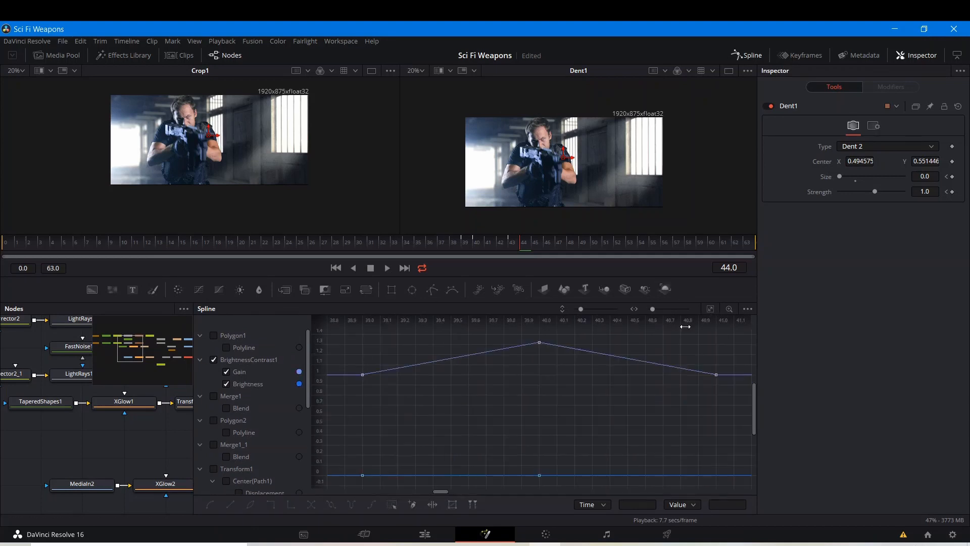
{"action": "left_click_drag", "start_coordinate": [340, 341], "coordinate": [805, 411]}
{"action": "key", "text": "shift+s"}
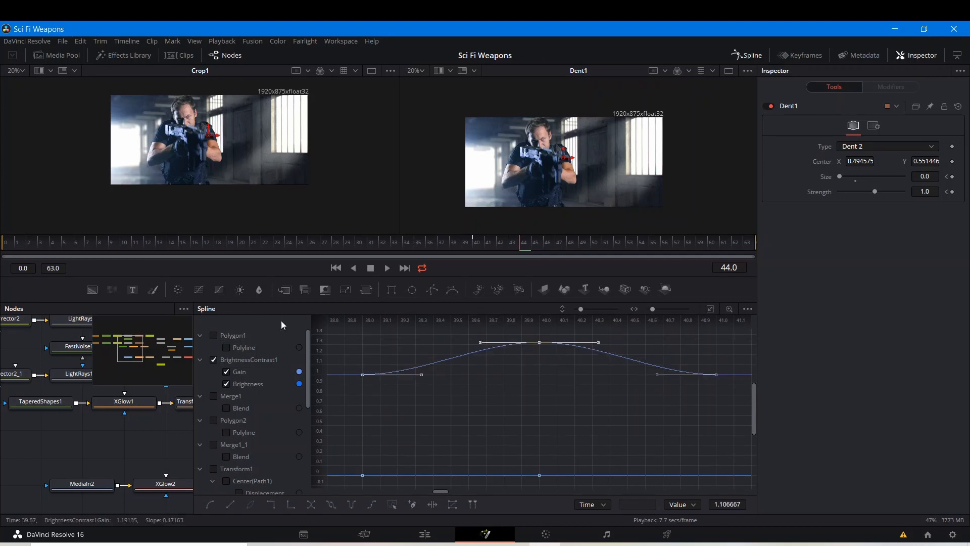
Step: Display Merge1's Blend curve instead of BrightnessContrast1's, fit it to the graph and smooth all of its keyframes
{"action": "left_click", "coordinate": [216, 360]}
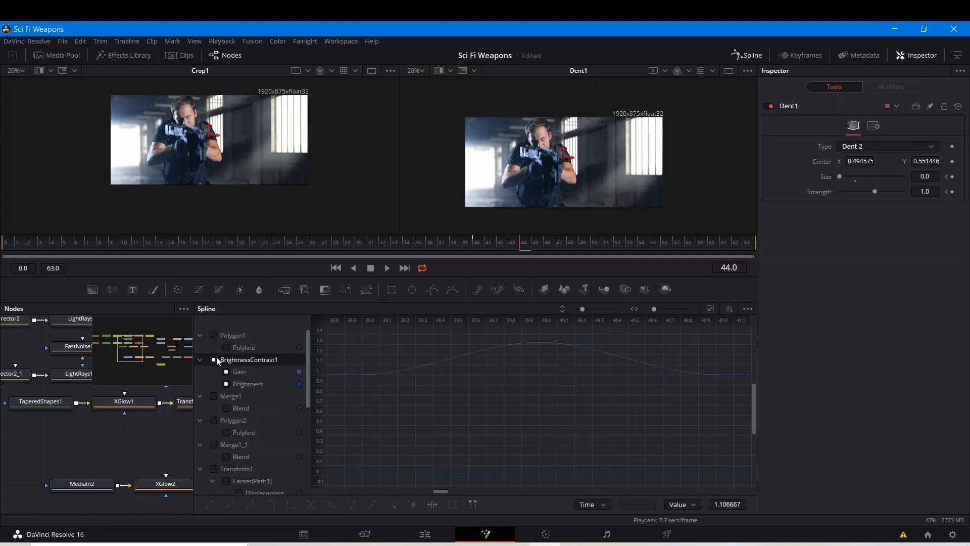
{"action": "left_click", "coordinate": [213, 396]}
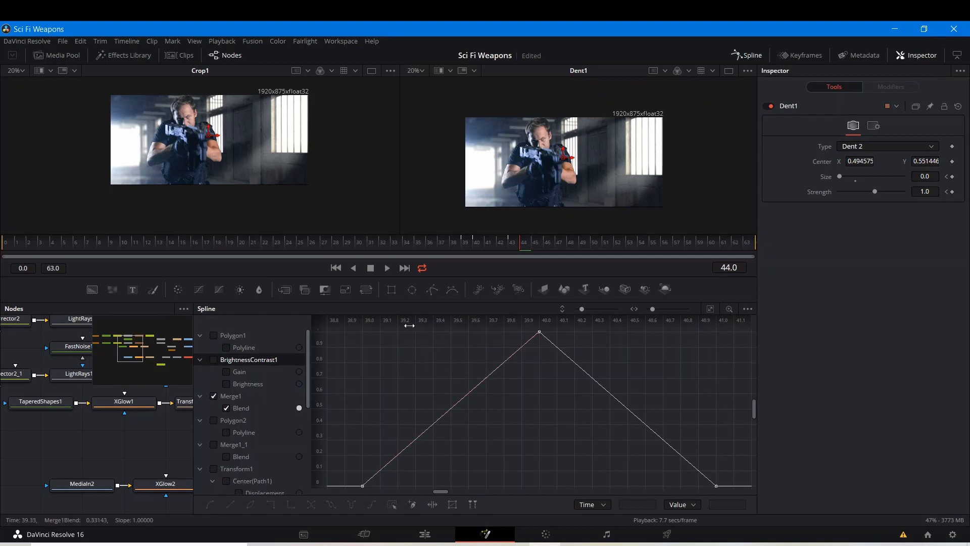
{"action": "mouse_move", "coordinate": [350, 322]}
{"action": "left_mouse_down"}
{"action": "mouse_move", "coordinate": [526, 323]}
{"action": "mouse_move", "coordinate": [337, 324]}
{"action": "left_mouse_up"}
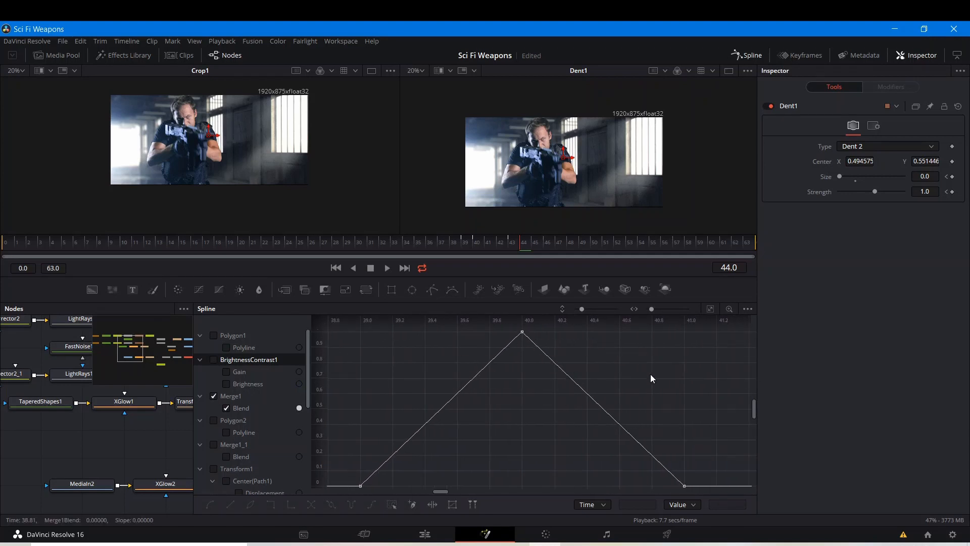
{"action": "left_click", "coordinate": [712, 491]}
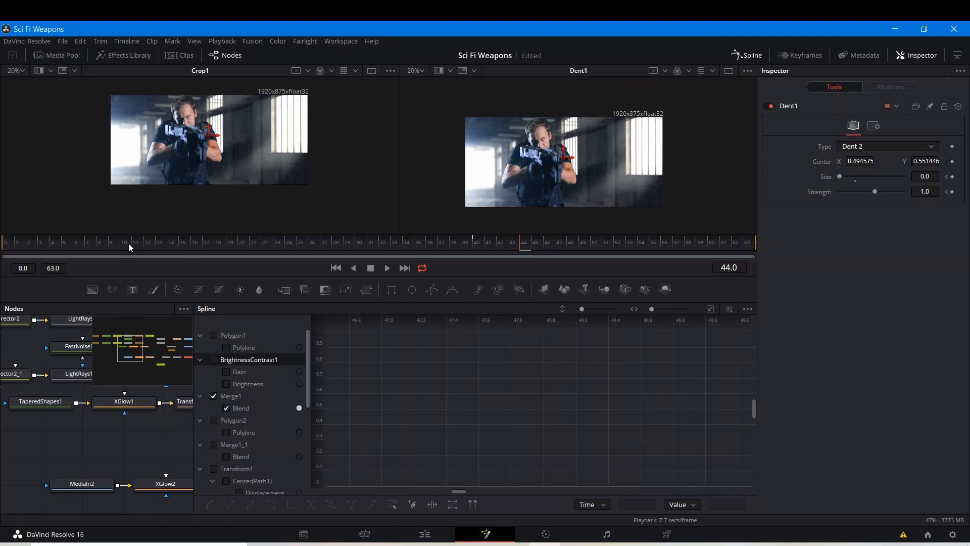
{"action": "left_click", "coordinate": [710, 308]}
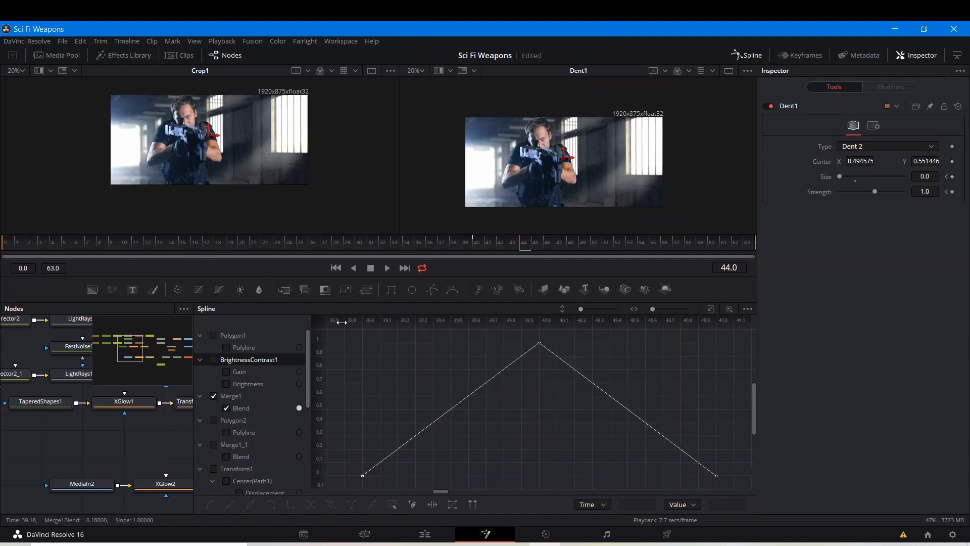
{"action": "left_click_drag", "start_coordinate": [353, 331], "coordinate": [747, 484]}
{"action": "key", "text": "s"}
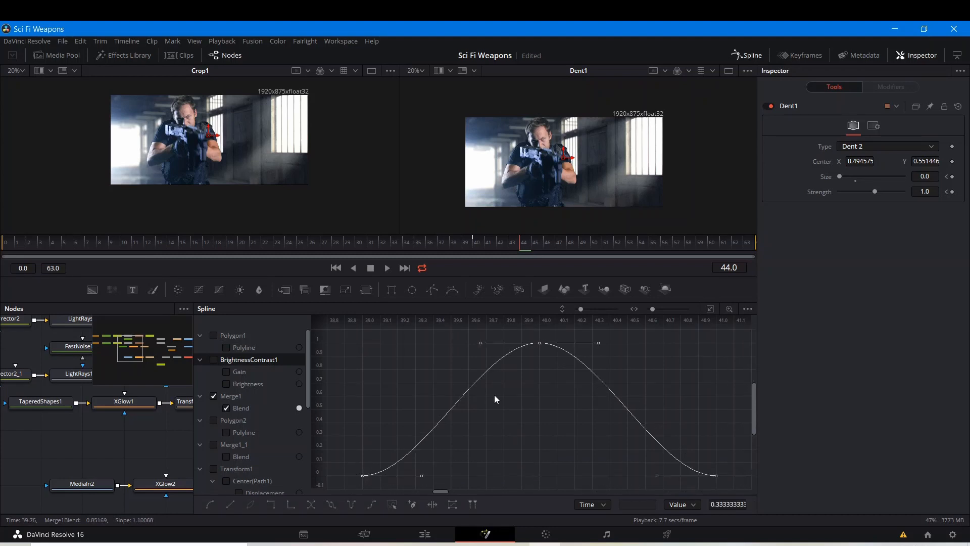
Step: Hide Merge1's curve, display Merge1_1's Blend curve fitted to the graph and smooth all of its keyframes
{"action": "left_click", "coordinate": [214, 396]}
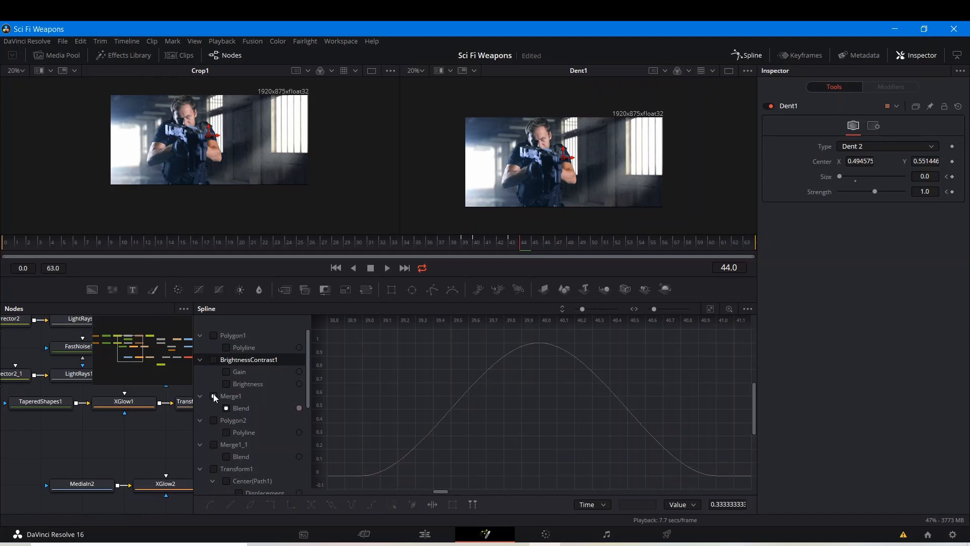
{"action": "left_click", "coordinate": [213, 421]}
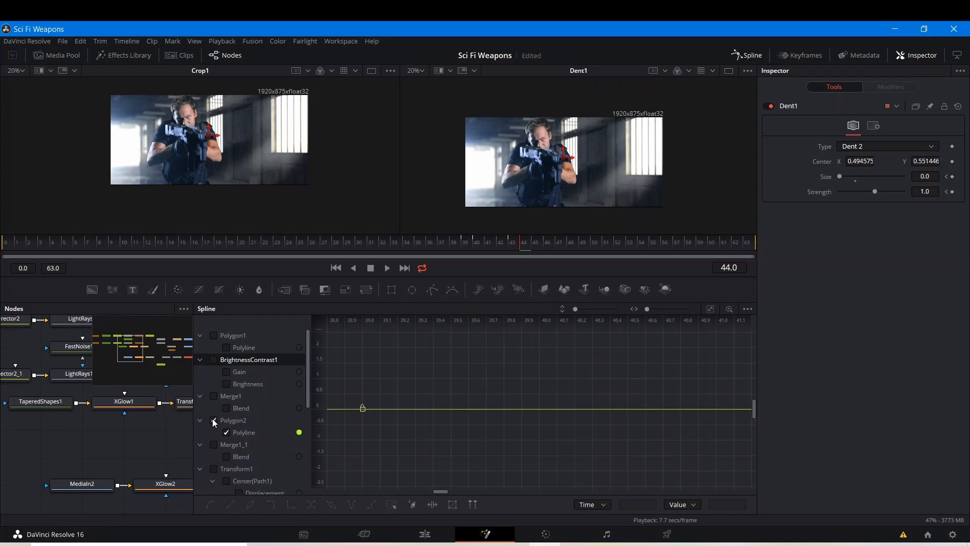
{"action": "left_click", "coordinate": [214, 445]}
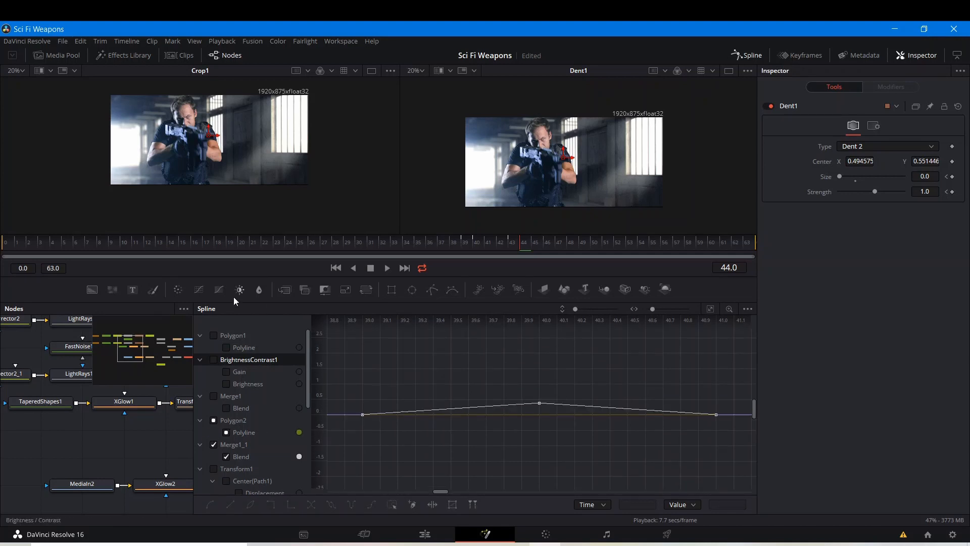
{"action": "left_click", "coordinate": [708, 309]}
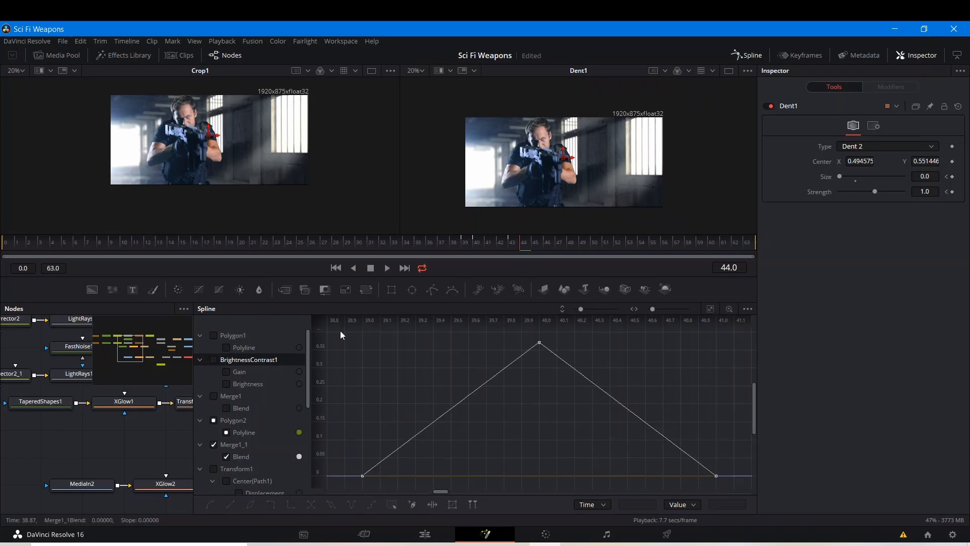
{"action": "left_click_drag", "start_coordinate": [345, 329], "coordinate": [755, 495]}
{"action": "key", "text": "s"}
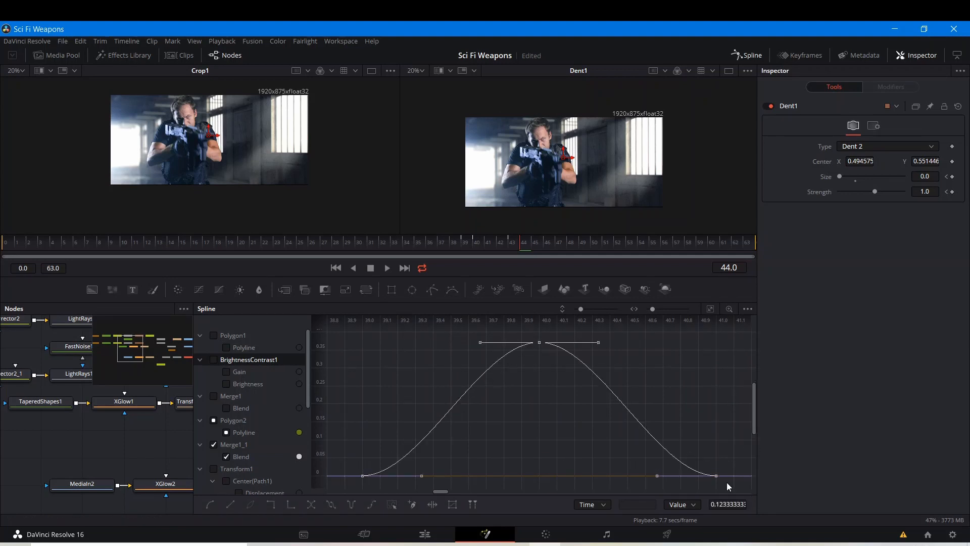
Step: Hide the Merge1_1 and Polygon2 curves, display Transform1's path Displacement curve fitted to the graph and smooth all of its keyframes
{"action": "left_click", "coordinate": [213, 446]}
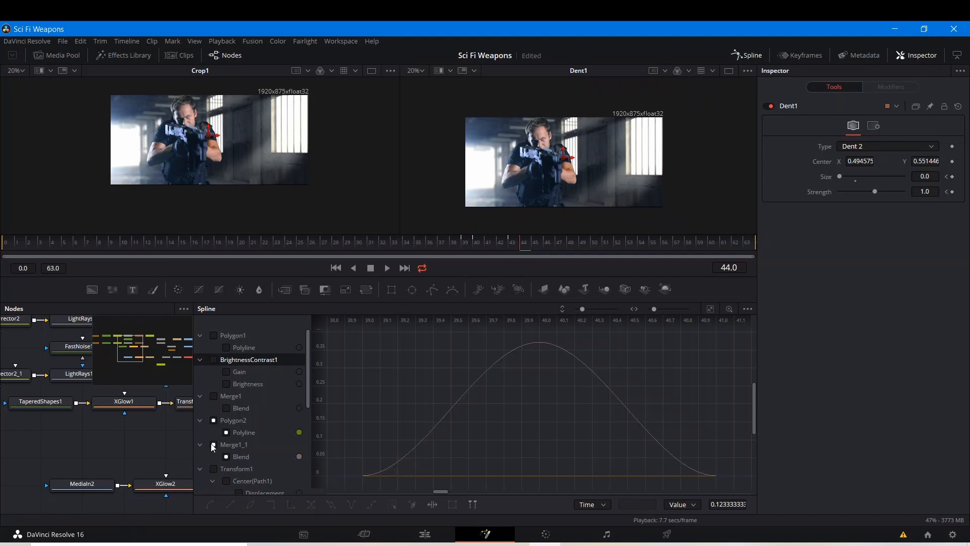
{"action": "left_click", "coordinate": [213, 444]}
{"action": "left_click", "coordinate": [213, 421]}
{"action": "left_click", "coordinate": [213, 469]}
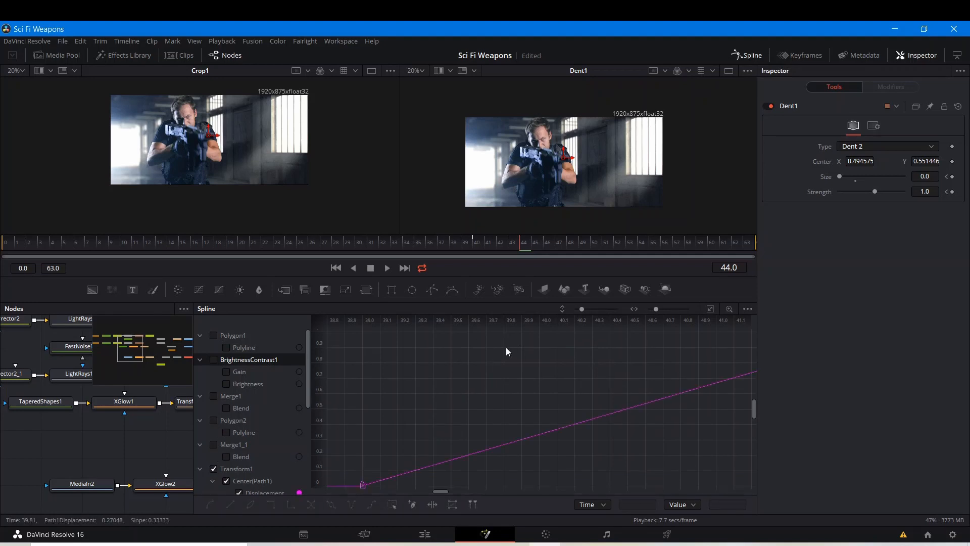
{"action": "scroll", "coordinate": [263, 446], "scroll_direction": "down", "scroll_amount": 2}
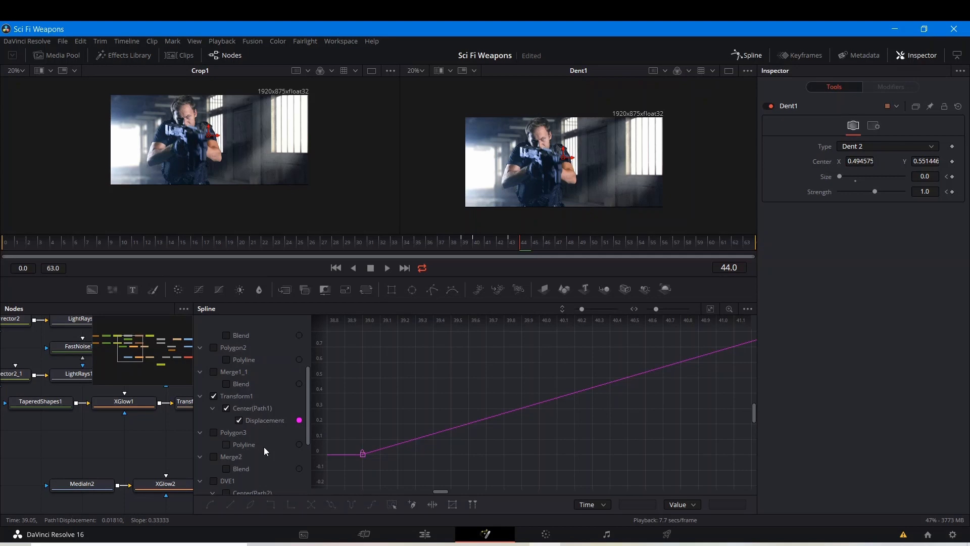
{"action": "left_click", "coordinate": [710, 310]}
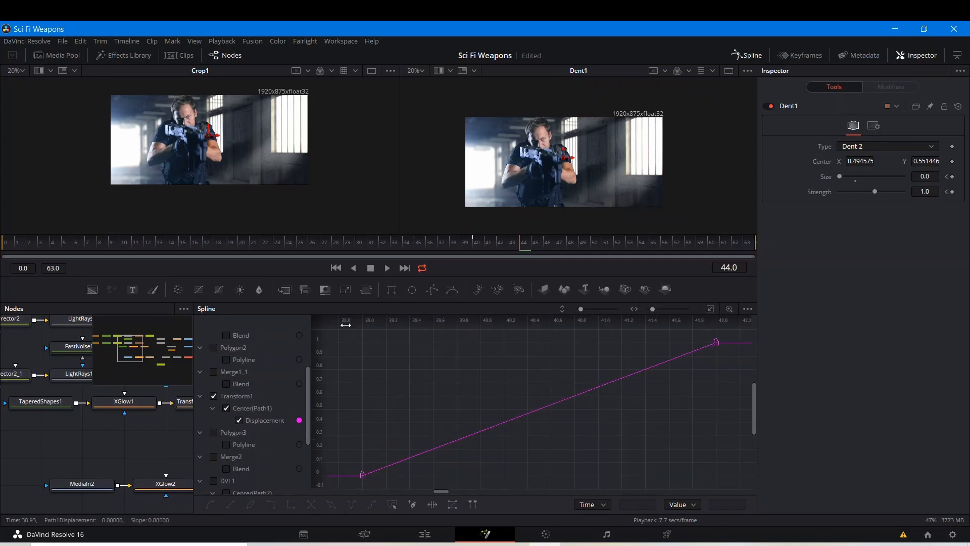
{"action": "left_click_drag", "start_coordinate": [347, 329], "coordinate": [720, 523]}
{"action": "key", "text": "s"}
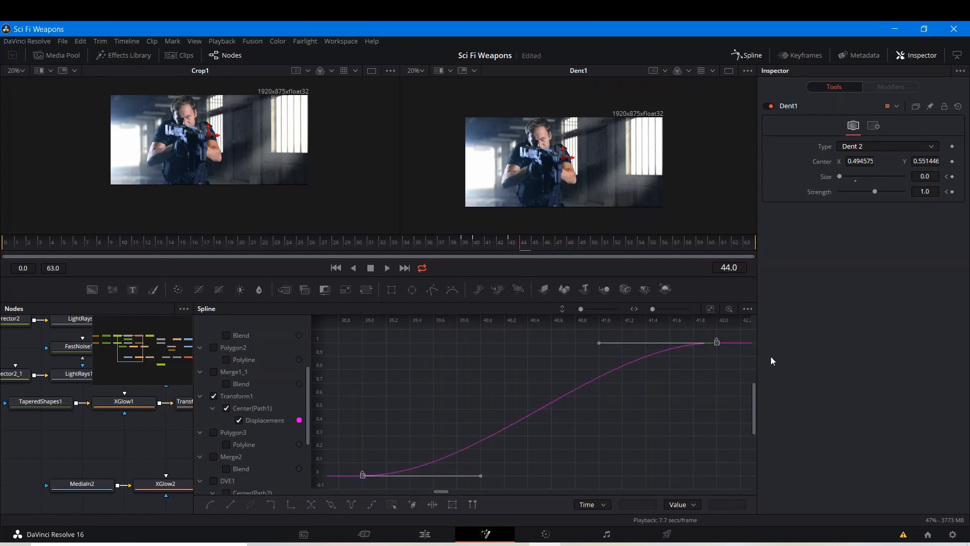
Step: Display Merge2's Blend curve instead of Transform1's, fit it to the graph and smooth all of its keyframes
{"action": "left_click", "coordinate": [217, 393]}
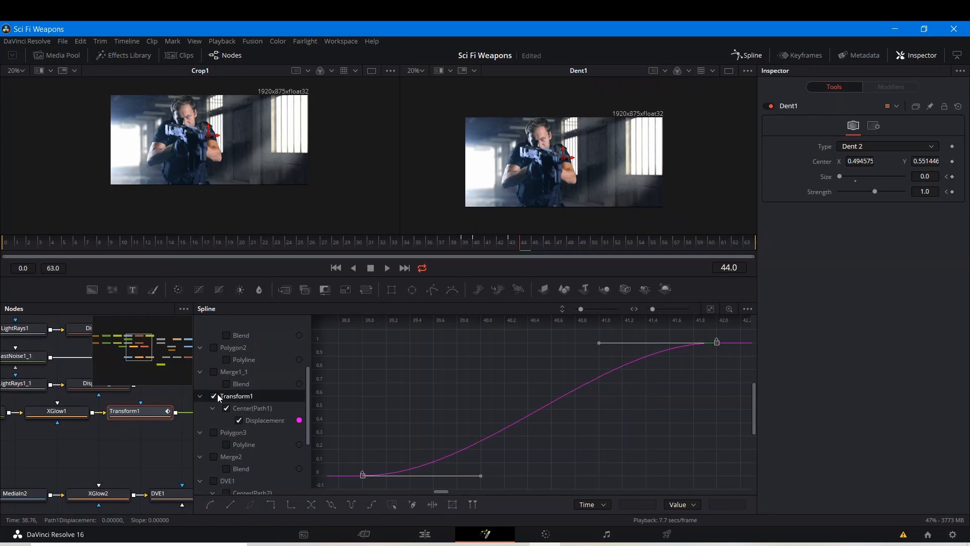
{"action": "left_click", "coordinate": [214, 396]}
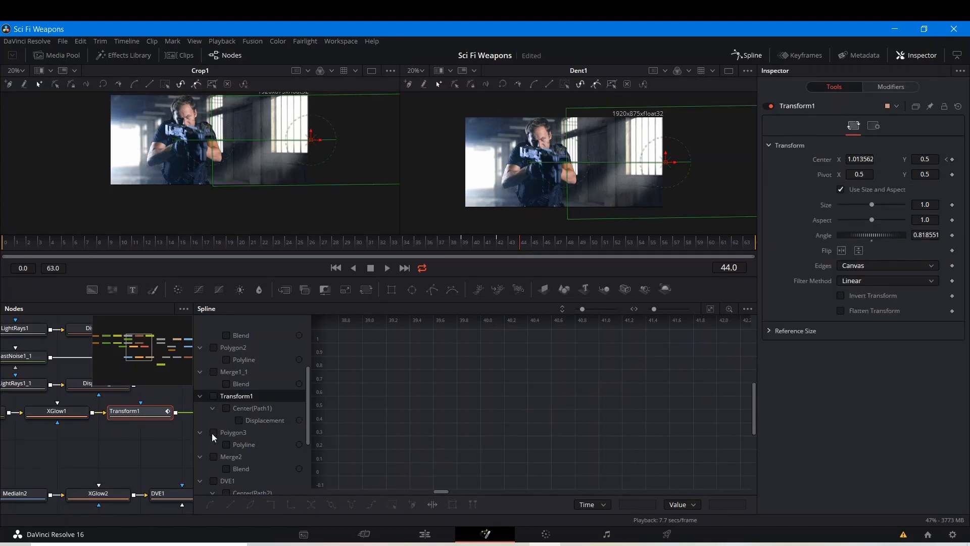
{"action": "scroll", "coordinate": [211, 432], "scroll_direction": "down", "scroll_amount": 3}
{"action": "left_click", "coordinate": [213, 384]}
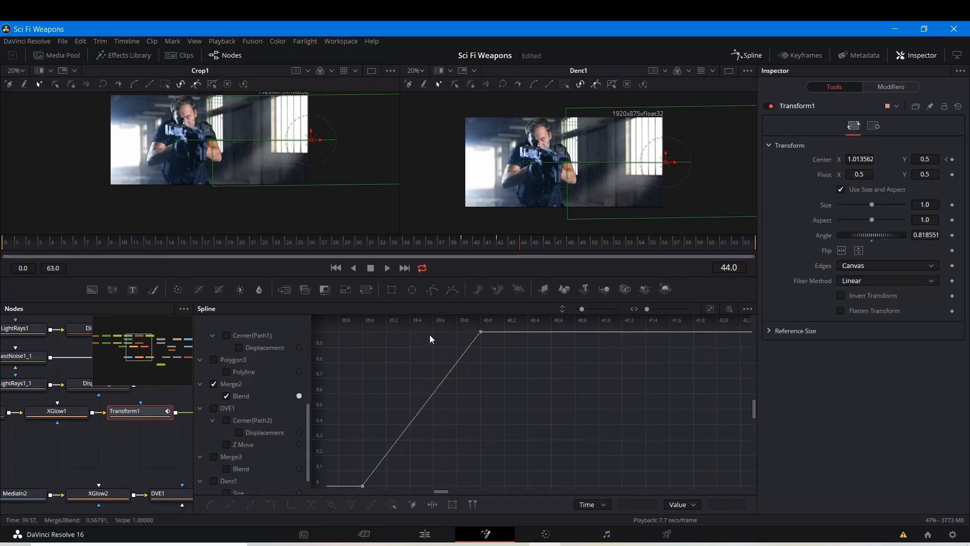
{"action": "left_click_drag", "start_coordinate": [336, 326], "coordinate": [336, 326]}
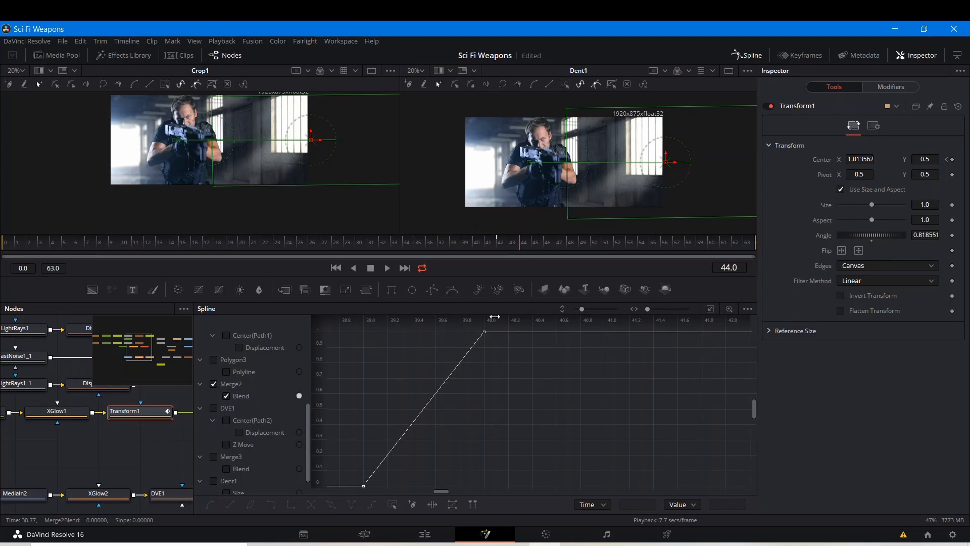
{"action": "left_click_drag", "start_coordinate": [600, 394], "coordinate": [740, 505]}
{"action": "left_click", "coordinate": [710, 309]}
{"action": "key", "text": "shift+s"}
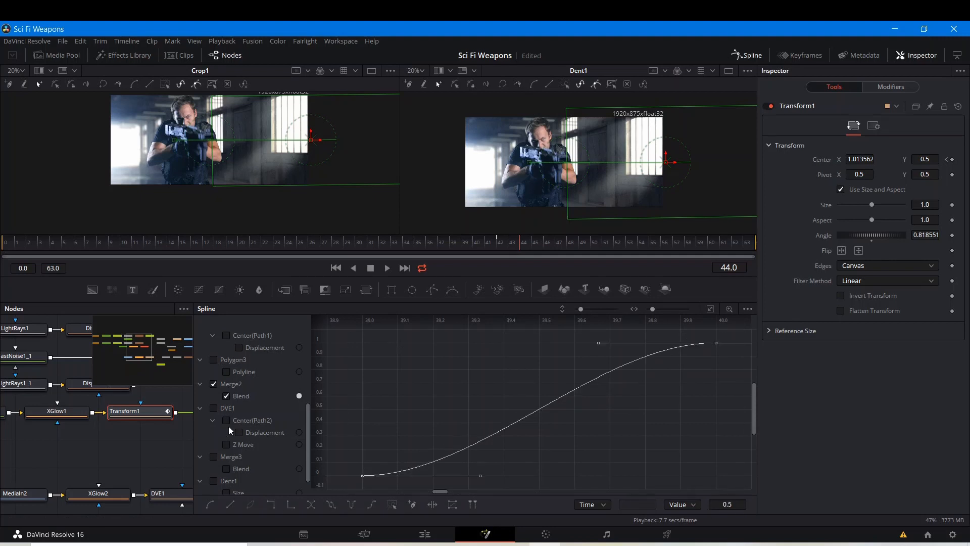
Step: Replace Merge2's curve with DVE1's Displacement and Z Move curves, fit them to the graph and smooth all their keyframes
{"action": "left_click", "coordinate": [214, 409]}
{"action": "left_click", "coordinate": [214, 384]}
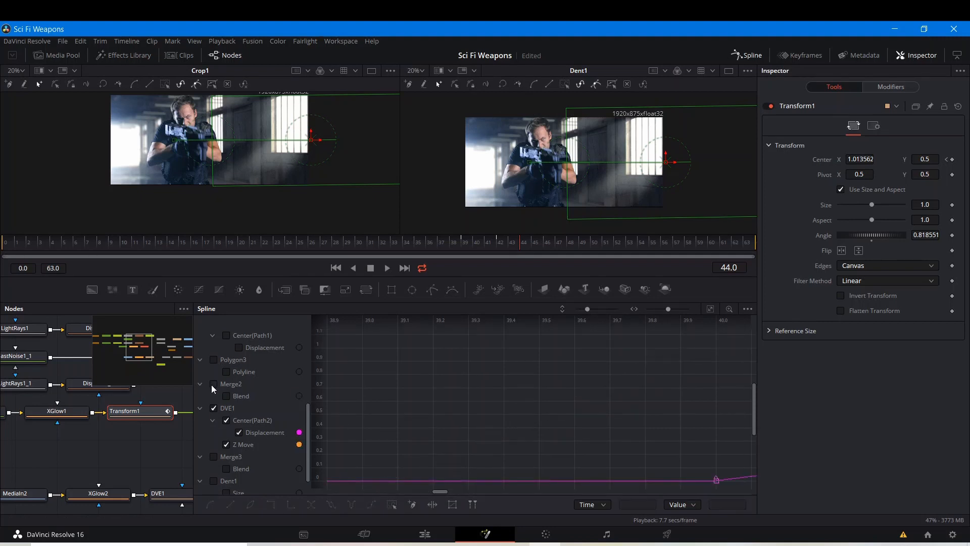
{"action": "left_click", "coordinate": [710, 309]}
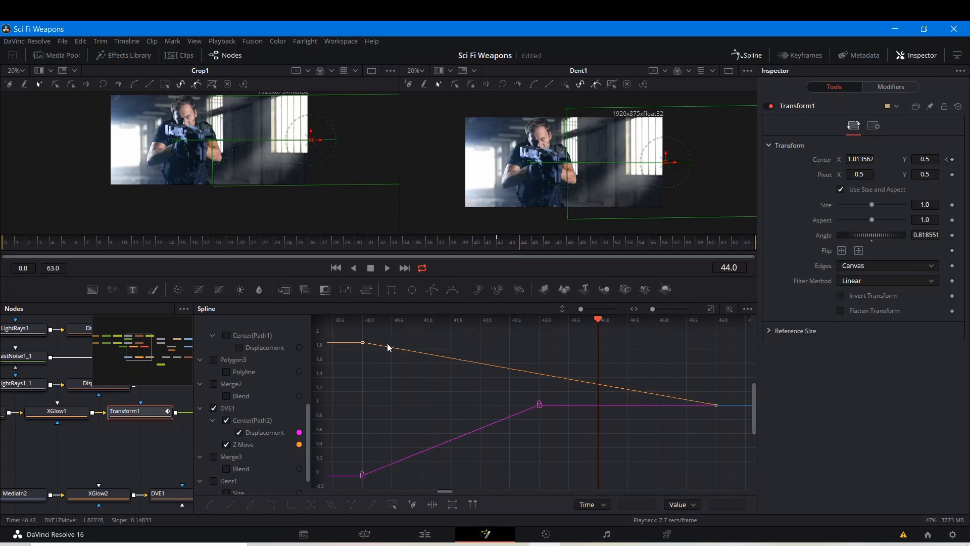
{"action": "left_click_drag", "start_coordinate": [351, 331], "coordinate": [752, 490]}
{"action": "key", "text": "shift+s"}
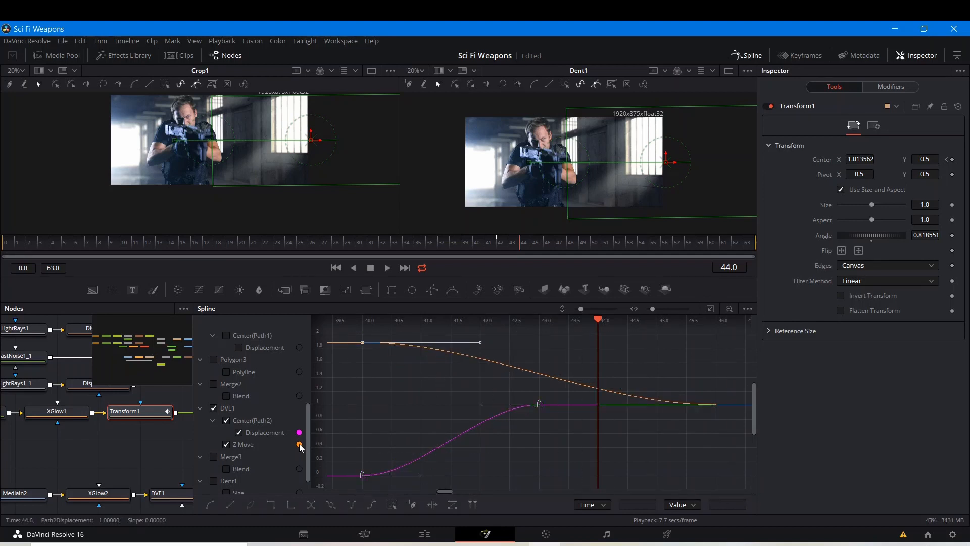
Step: Hide DVE1's curves, display Merge3's Blend curve fitted to the graph and smooth all of its keyframes
{"action": "left_click", "coordinate": [212, 407]}
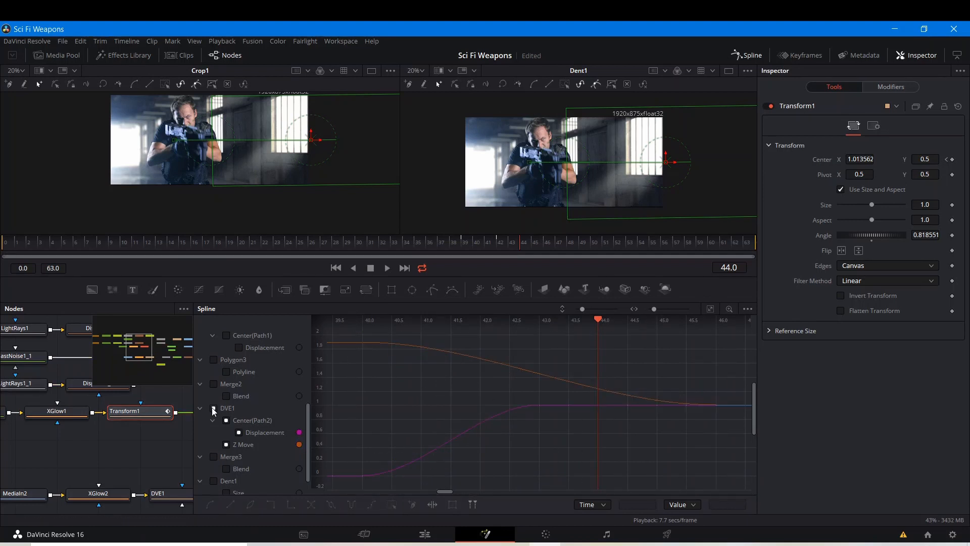
{"action": "left_click", "coordinate": [213, 456]}
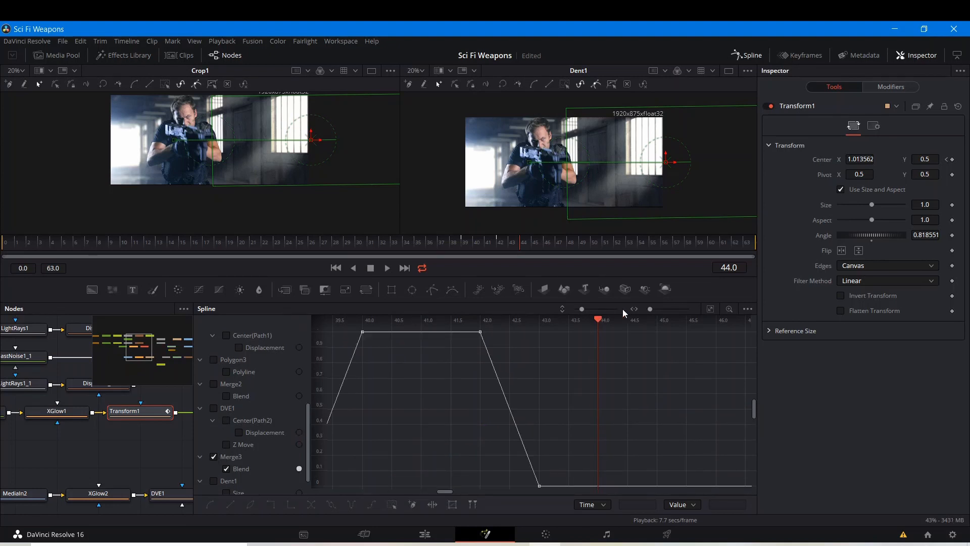
{"action": "left_click", "coordinate": [710, 309]}
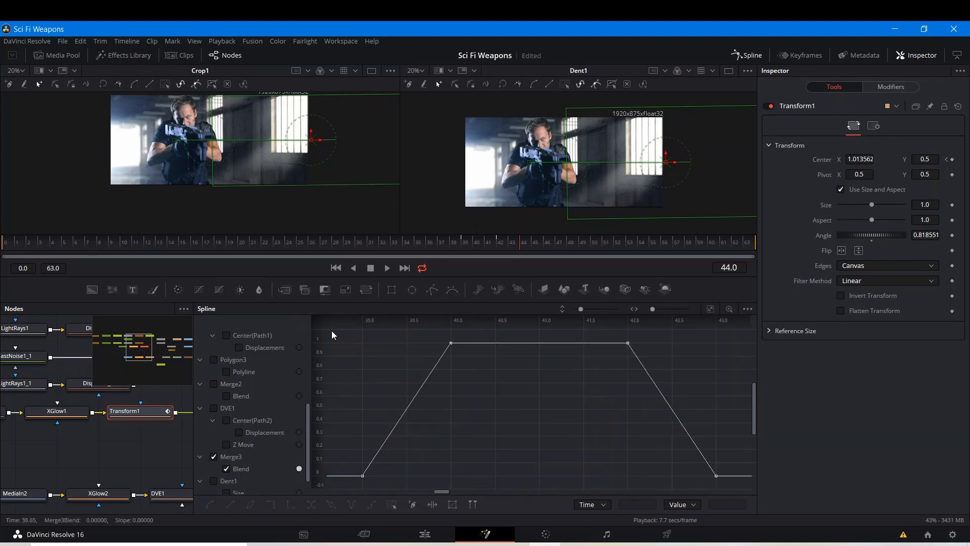
{"action": "left_click_drag", "start_coordinate": [331, 335], "coordinate": [779, 502]}
{"action": "key", "text": "shift+s"}
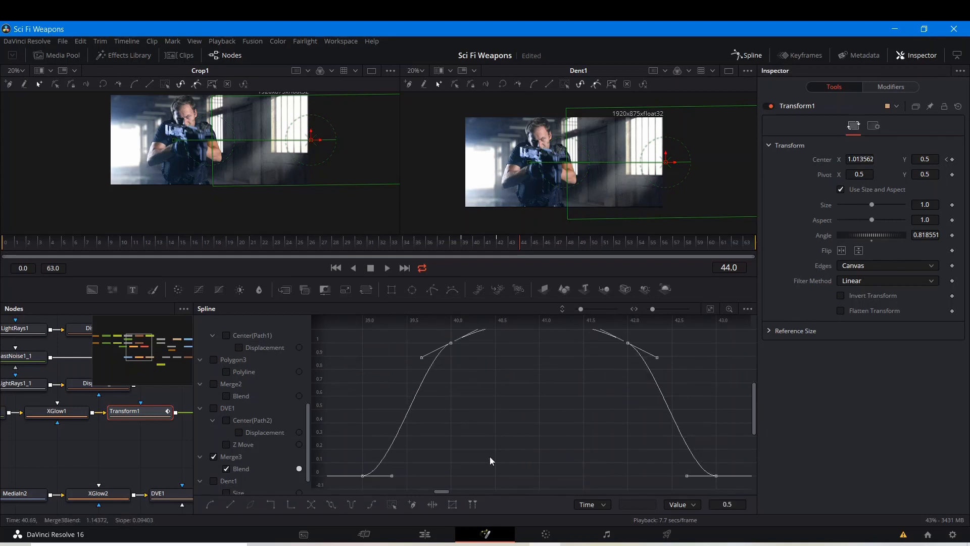
Step: Level the inner handles of Merge3's two upper Blend keyframes so the curve stays nearly flat at about 1 between them
{"action": "left_click_drag", "start_coordinate": [519, 375], "coordinate": [526, 427]}
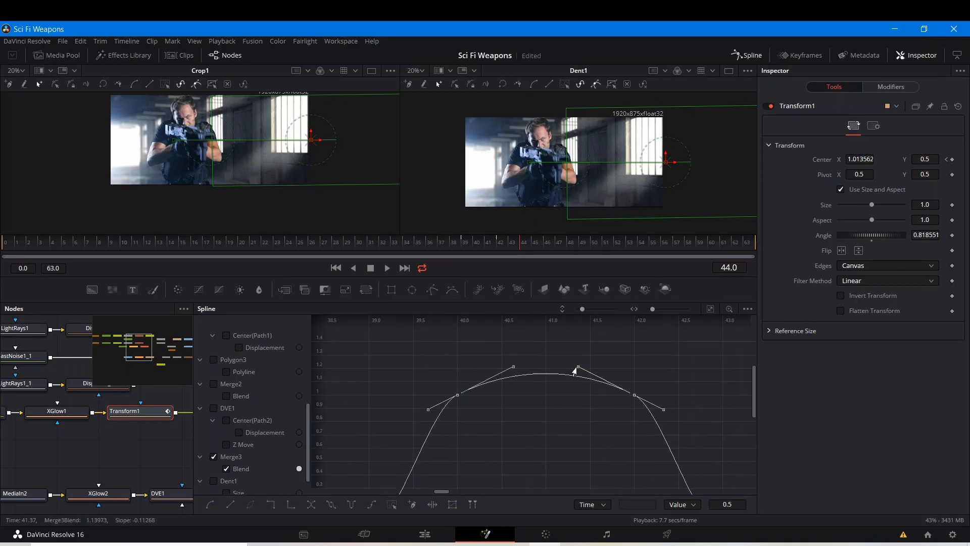
{"action": "left_click_drag", "start_coordinate": [576, 367], "coordinate": [567, 400]}
{"action": "left_click_drag", "start_coordinate": [514, 367], "coordinate": [536, 401]}
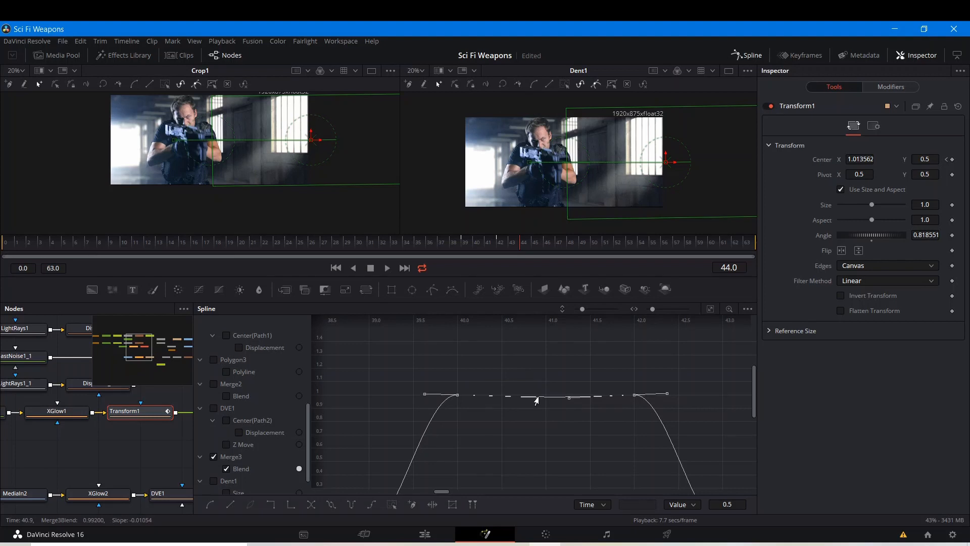
Step: Display only Dent1's Size and Strength curves fitted to the graph, smooth all keyframes and level the handle of Strength's frame 40 keyframe
{"action": "scroll", "coordinate": [215, 463], "scroll_direction": "down", "scroll_amount": 2}
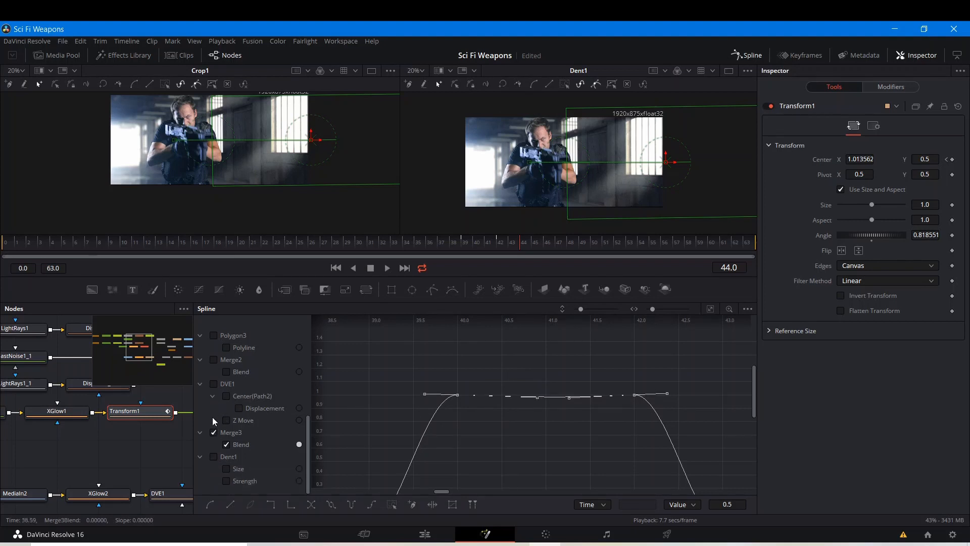
{"action": "left_click", "coordinate": [213, 432]}
{"action": "left_click", "coordinate": [213, 456]}
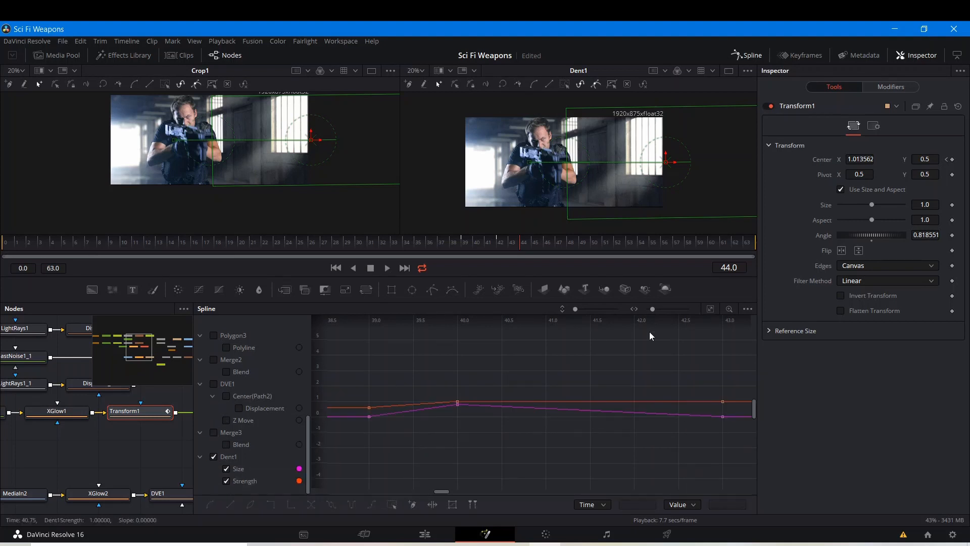
{"action": "left_click", "coordinate": [710, 309]}
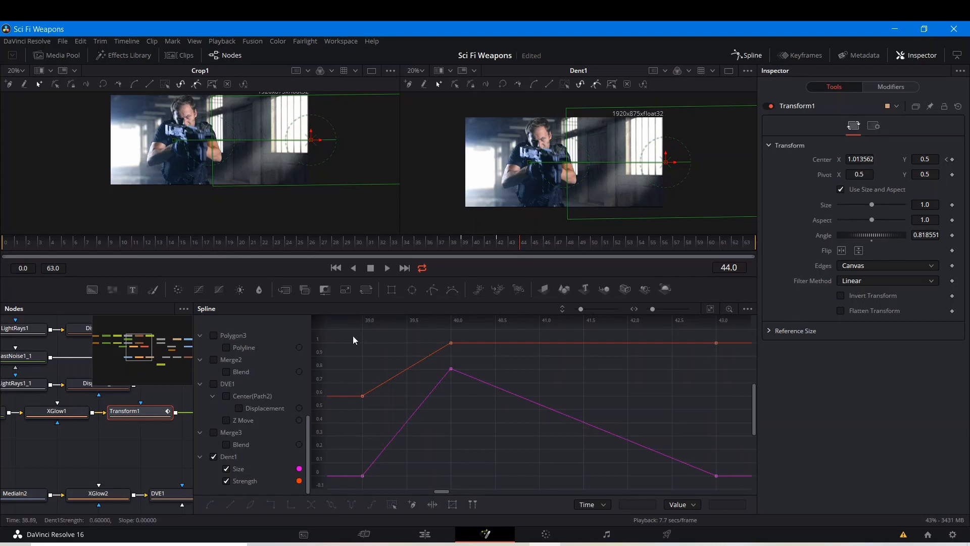
{"action": "left_click_drag", "start_coordinate": [352, 336], "coordinate": [740, 495]}
{"action": "key", "text": "shift+s"}
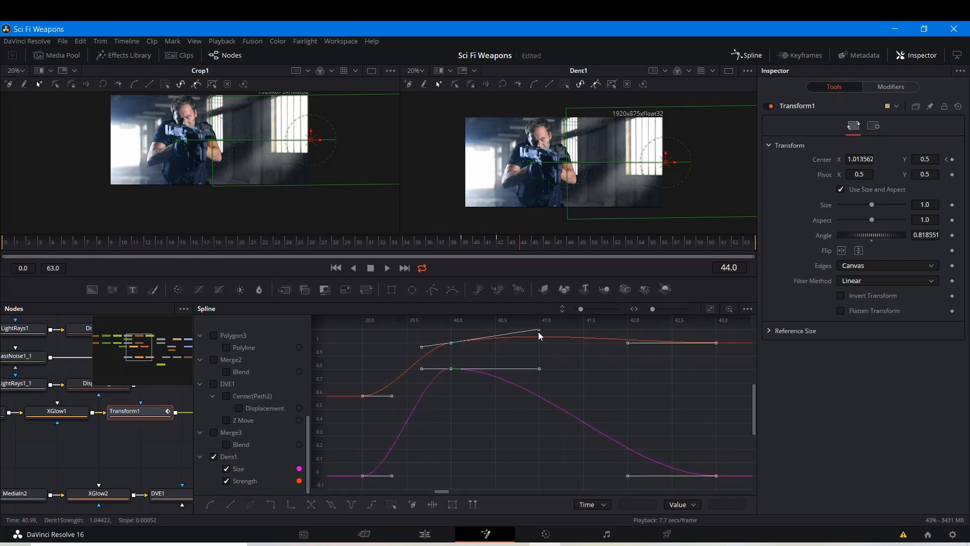
{"action": "left_click_drag", "start_coordinate": [539, 331], "coordinate": [541, 343]}
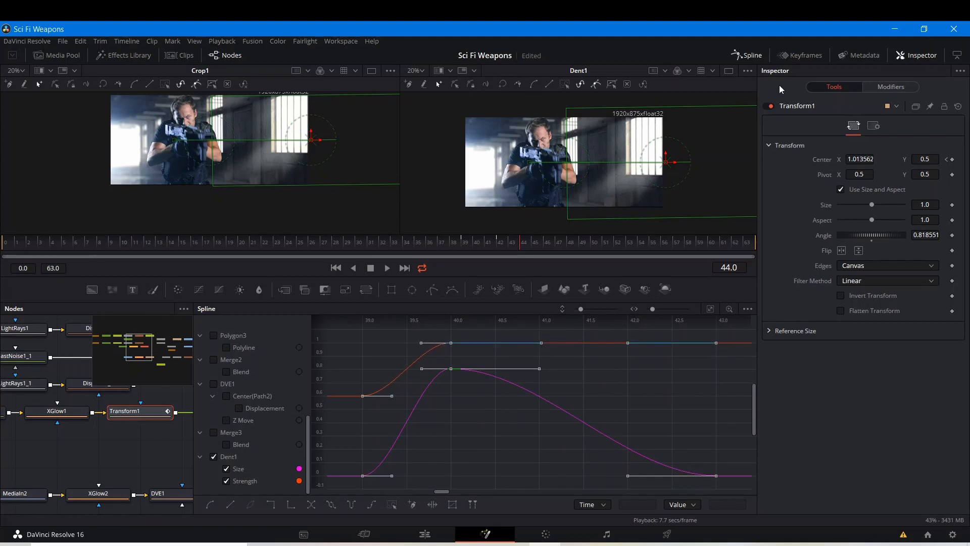
Step: Close the Spline editor, bring the end of the node tree into view with nothing selected and save the project
{"action": "left_click", "coordinate": [750, 56]}
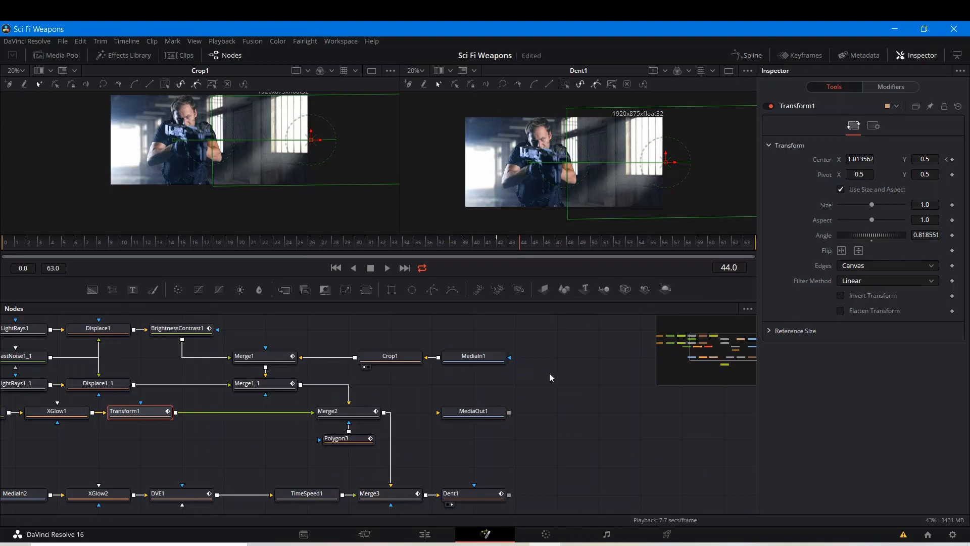
{"action": "left_click_drag", "start_coordinate": [550, 378], "coordinate": [459, 429]}
{"action": "left_click", "coordinate": [498, 429]}
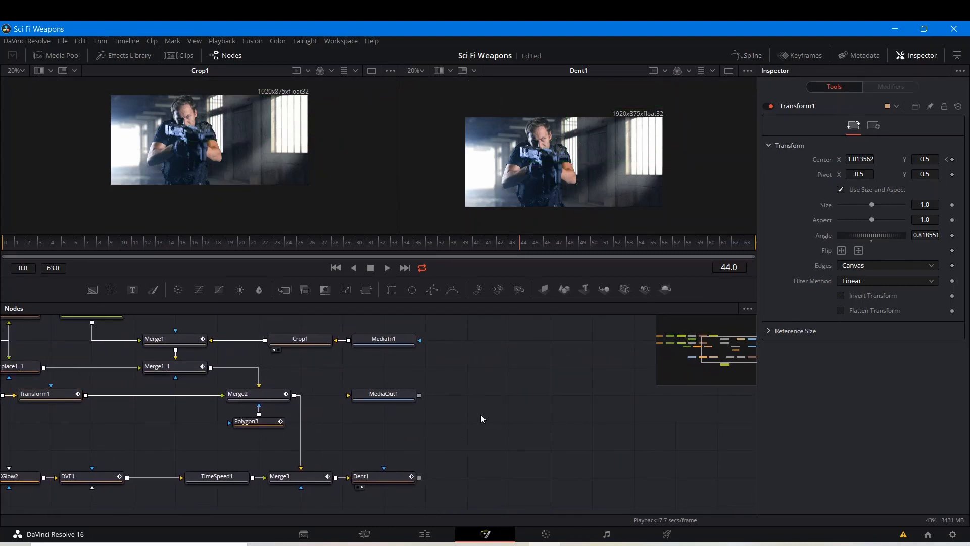
{"action": "key", "text": "ctrl+s"}
{"action": "left_click_drag", "start_coordinate": [577, 168], "coordinate": [577, 162]}
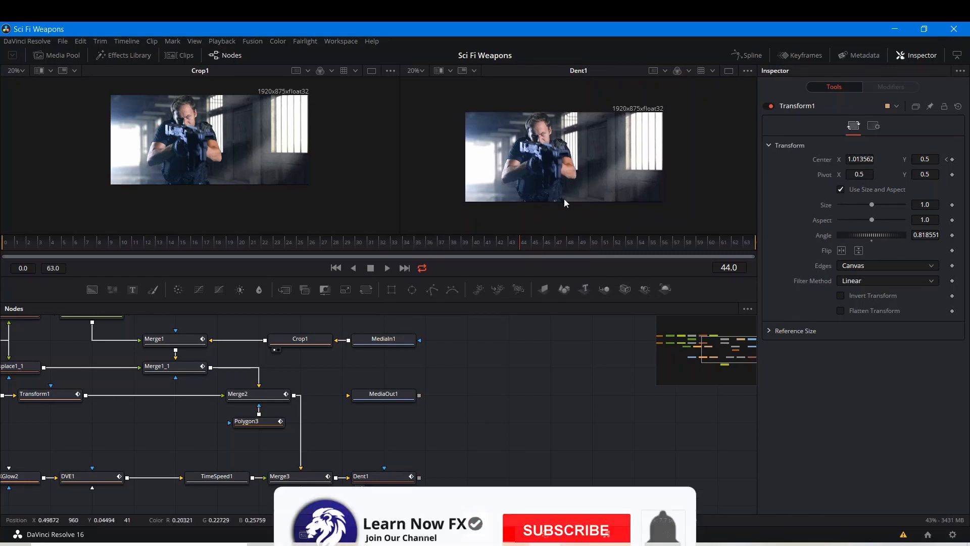